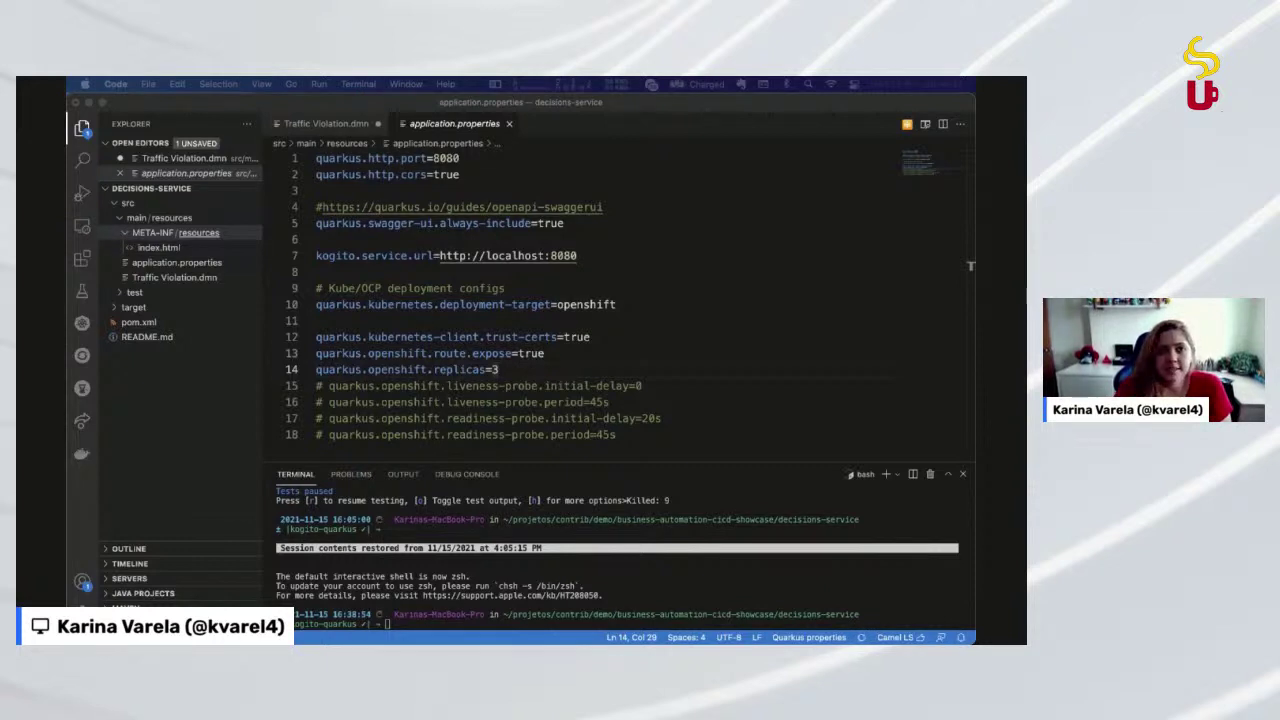
Switch from VS Code to the Chrome window showing the Decision Manager Showcase App
key("super+Tab")
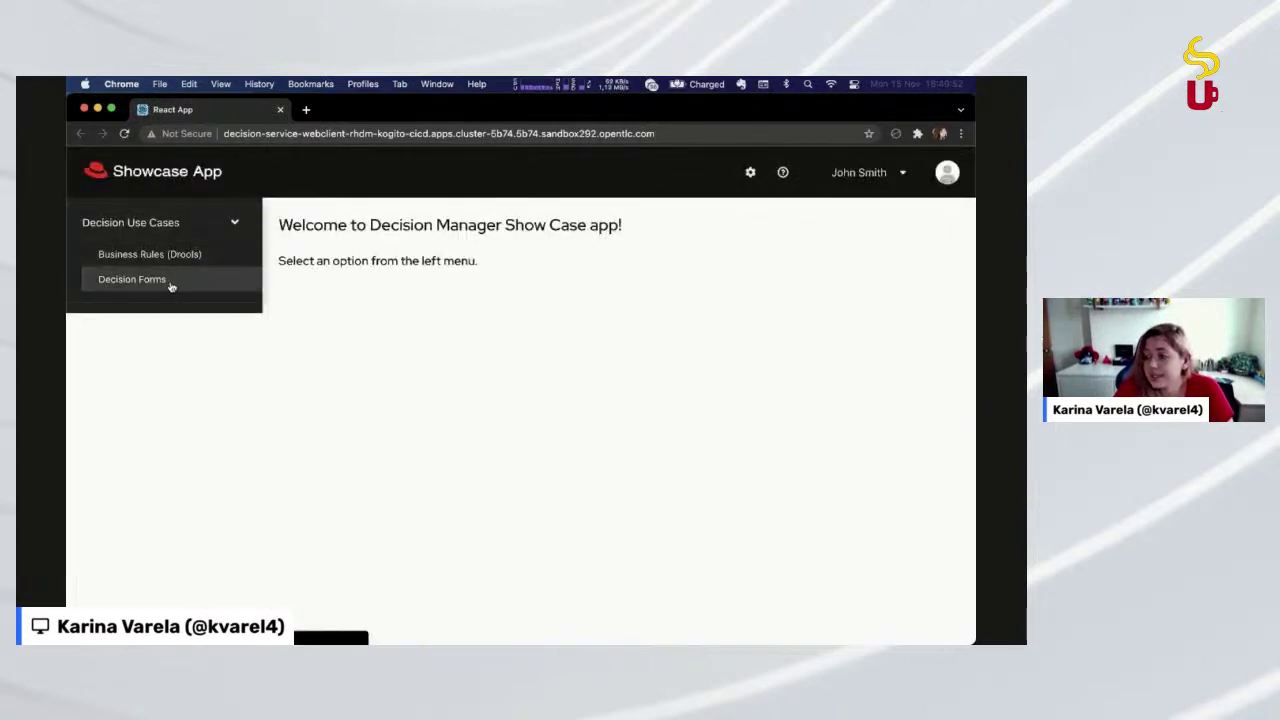
Go to Decision Forms and choose the Traffic Violation decision
left_click(200, 289)
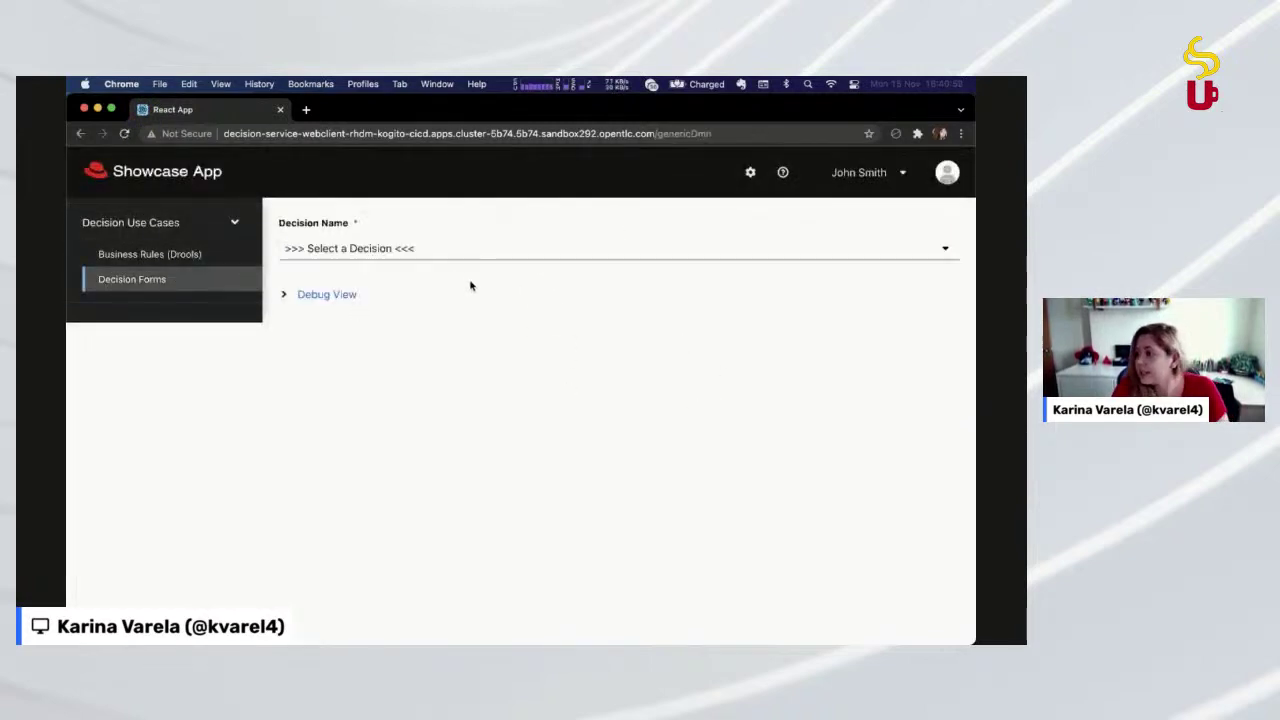
left_click(459, 252)
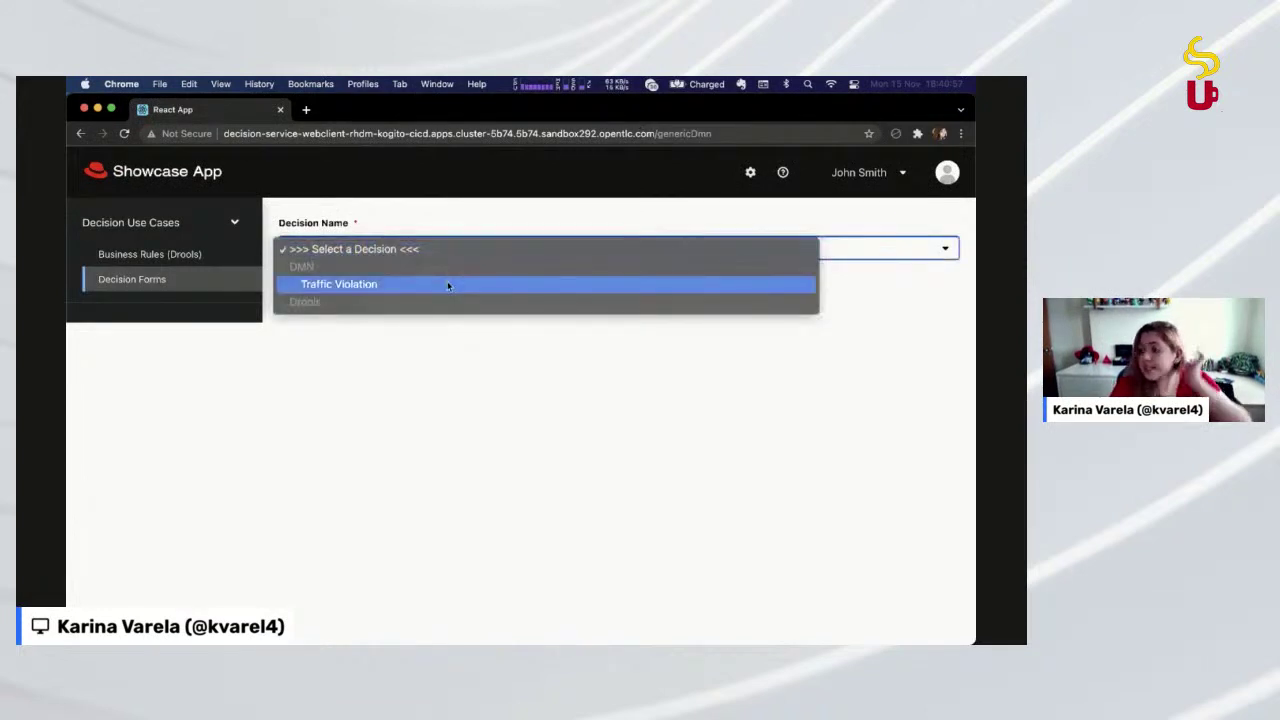
left_click(447, 282)
scroll(452, 290, "down", 2)
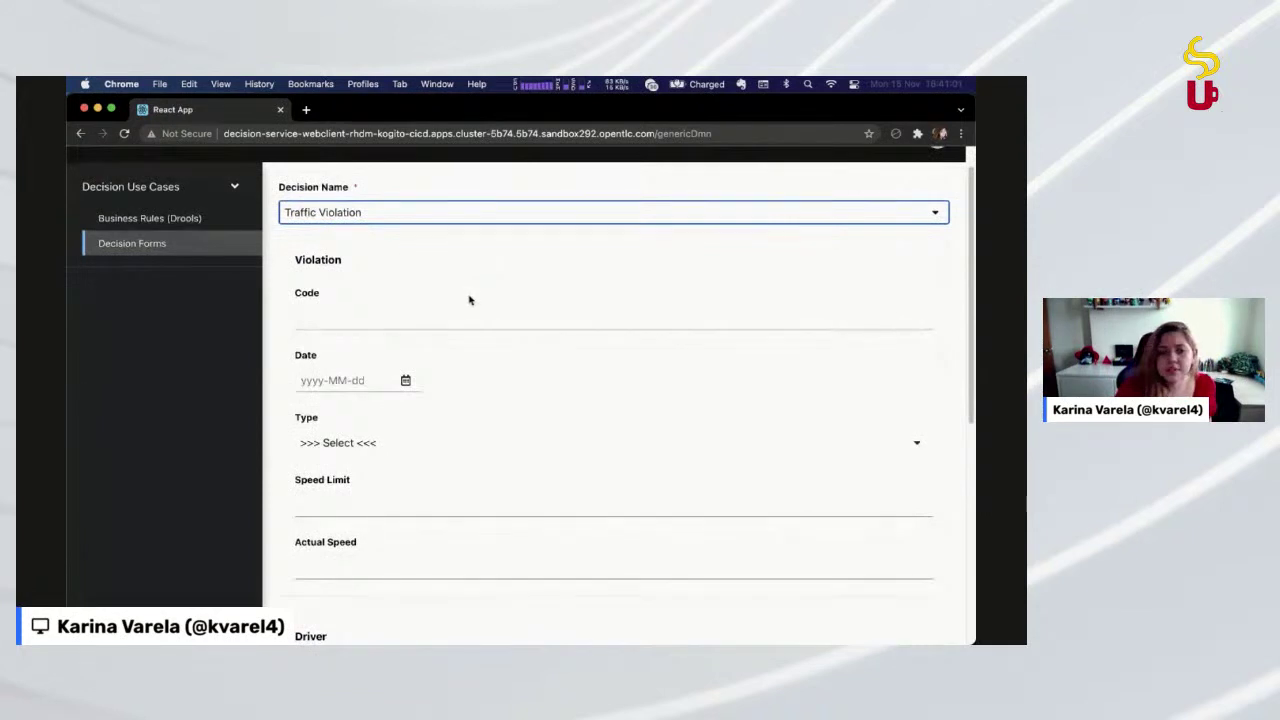
Enter violation code 50, date 2021-11-16, and violation type speed
left_click(450, 313)
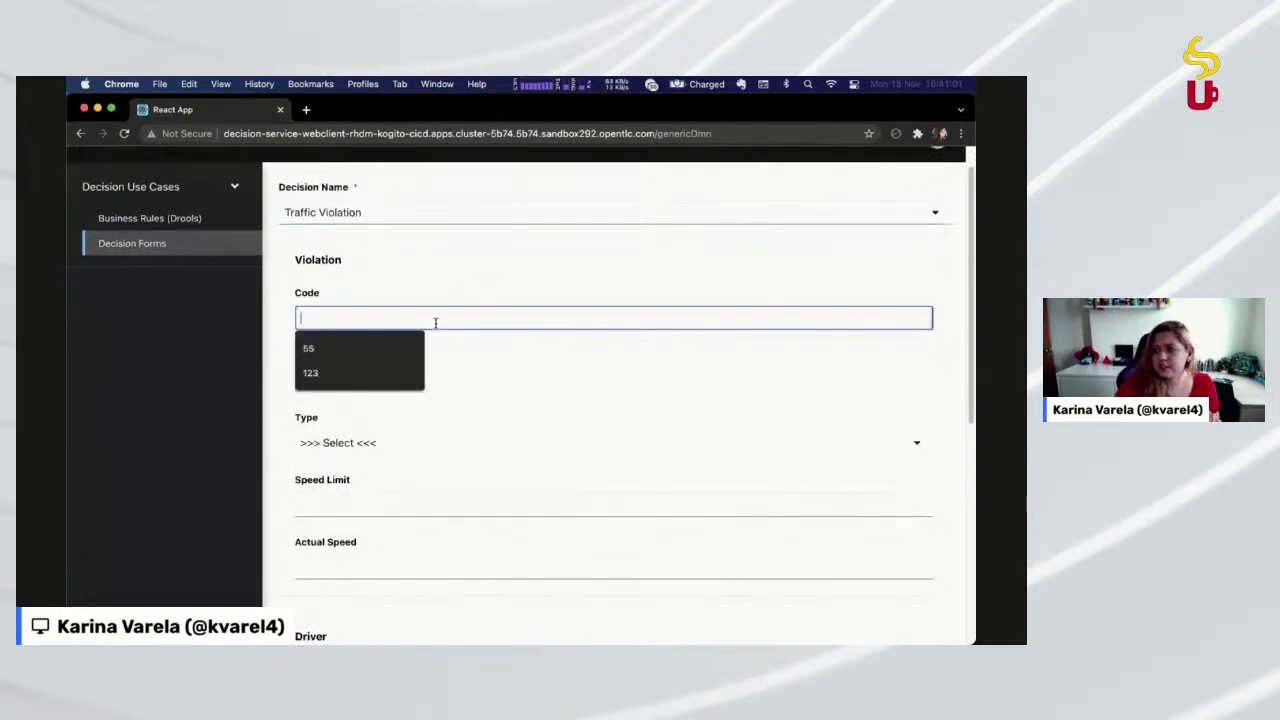
left_click(430, 255)
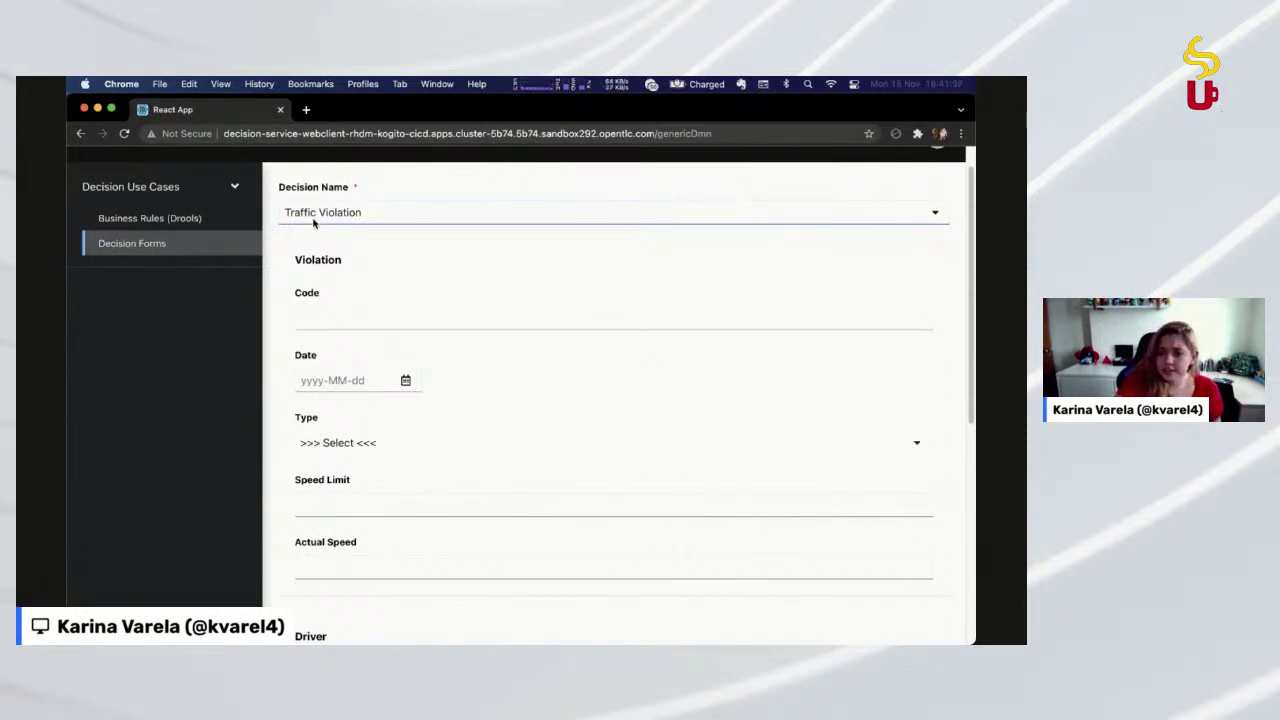
left_click(326, 312)
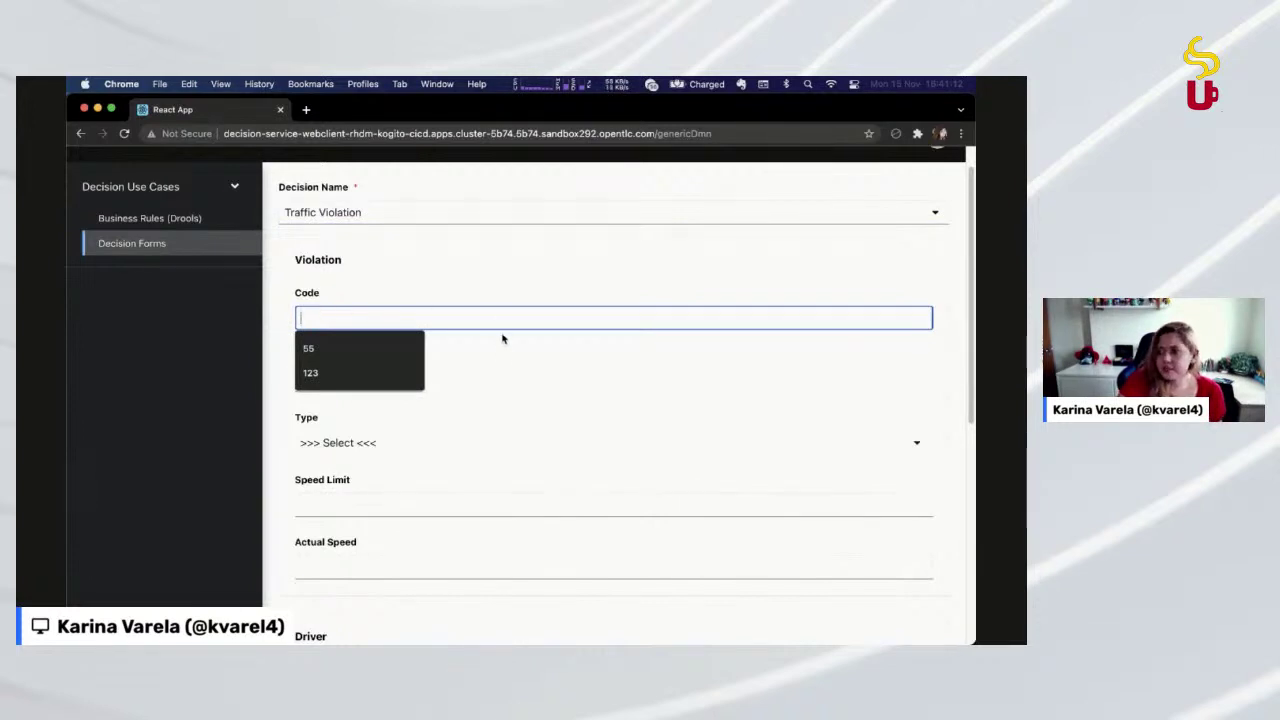
type("50")
key("Tab")
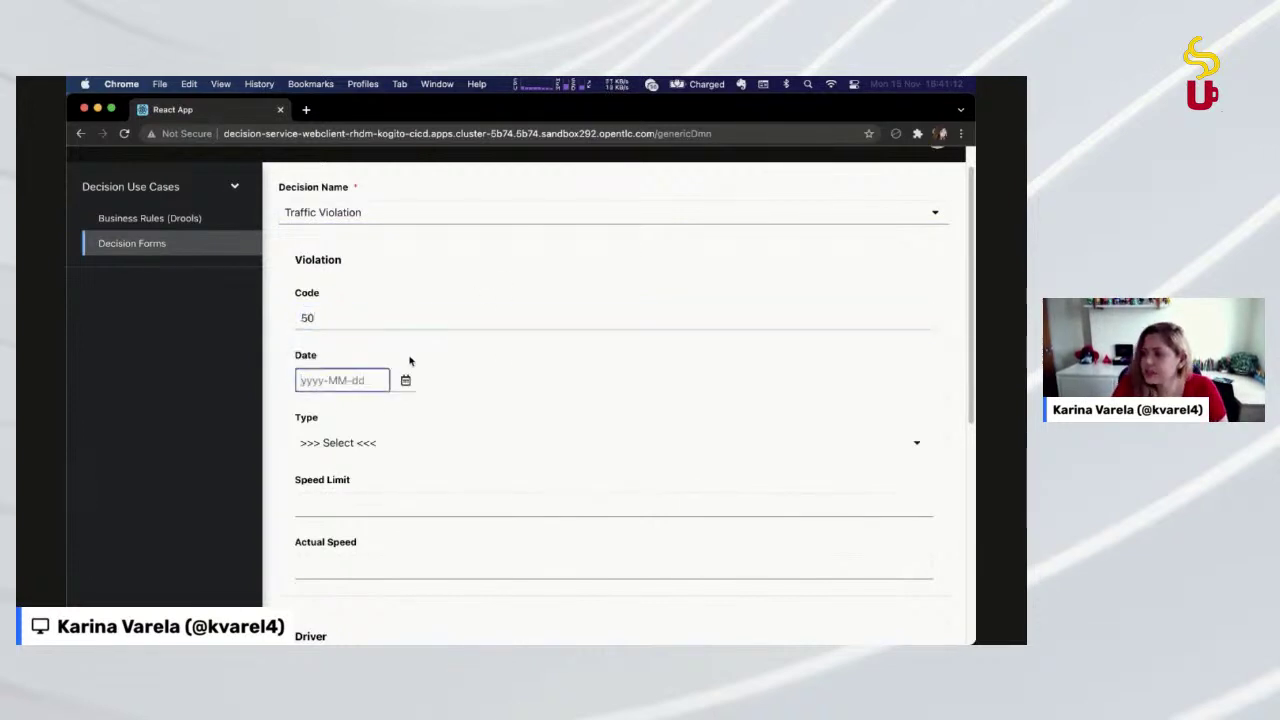
left_click(405, 380)
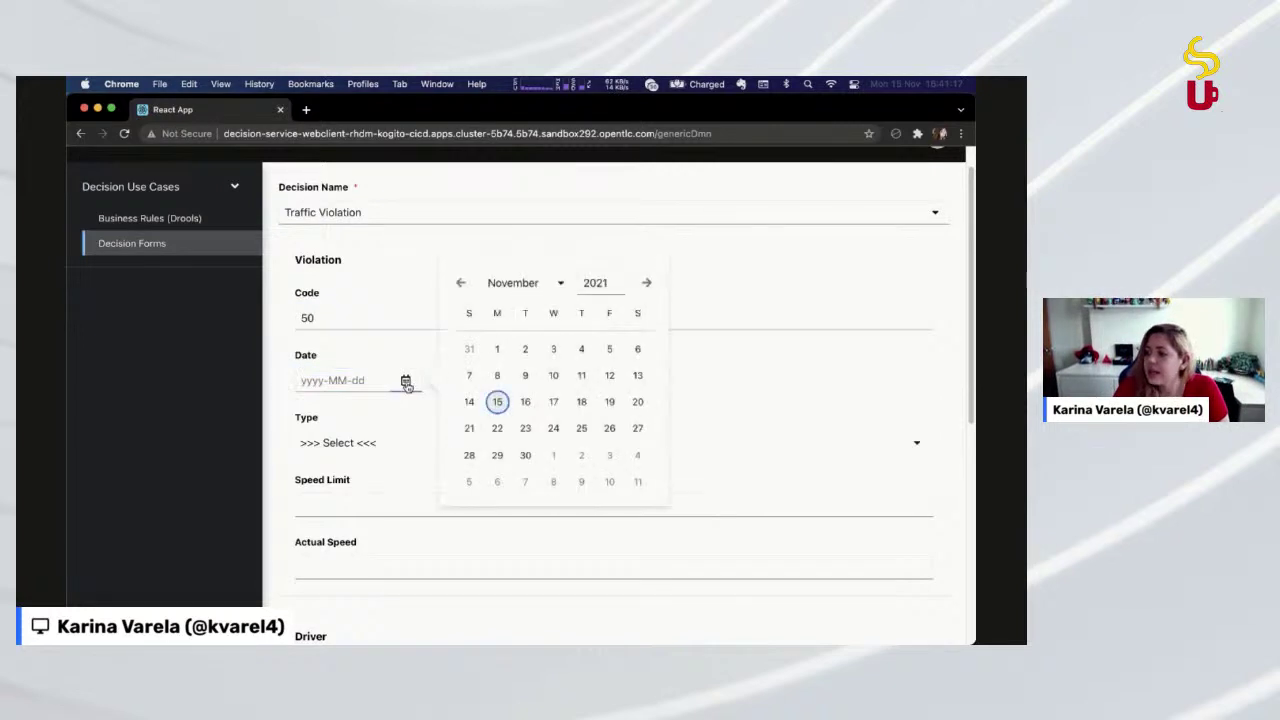
left_click(525, 400)
left_click(337, 444)
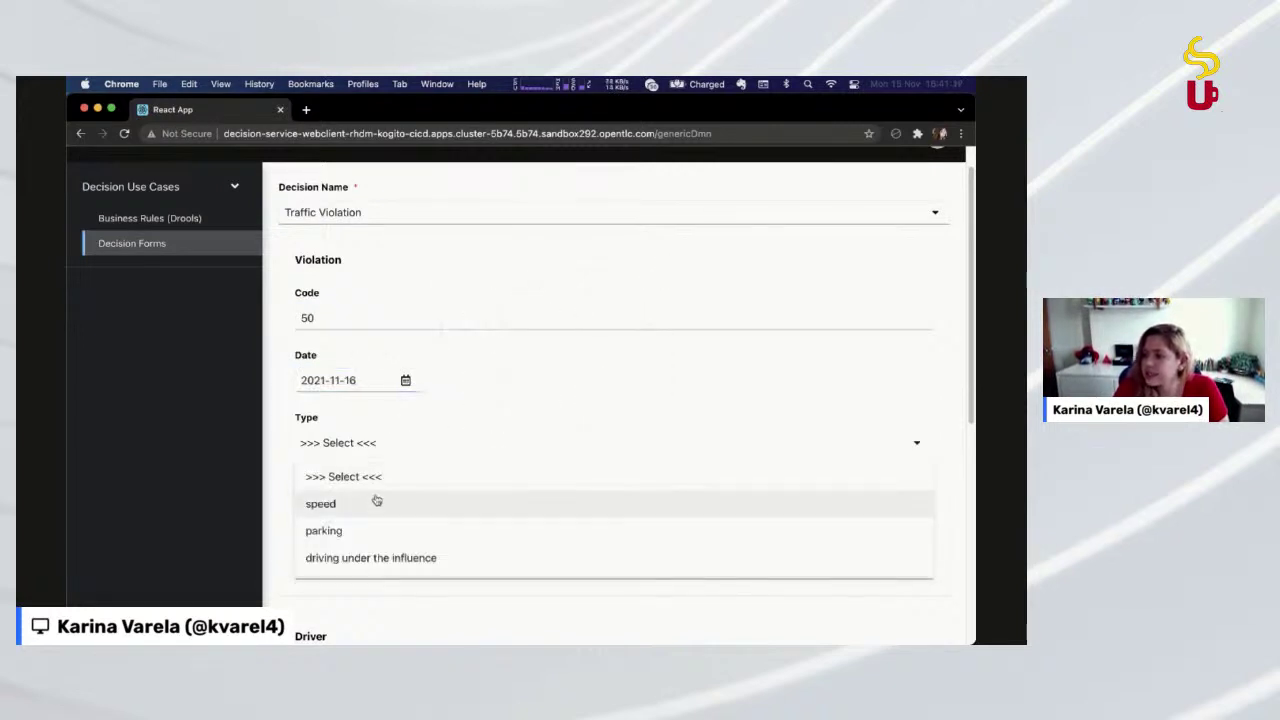
left_click(377, 505)
Set the speed limit to 80 and the actual speed to 120
scroll(390, 520, "down", 1)
left_click(396, 441)
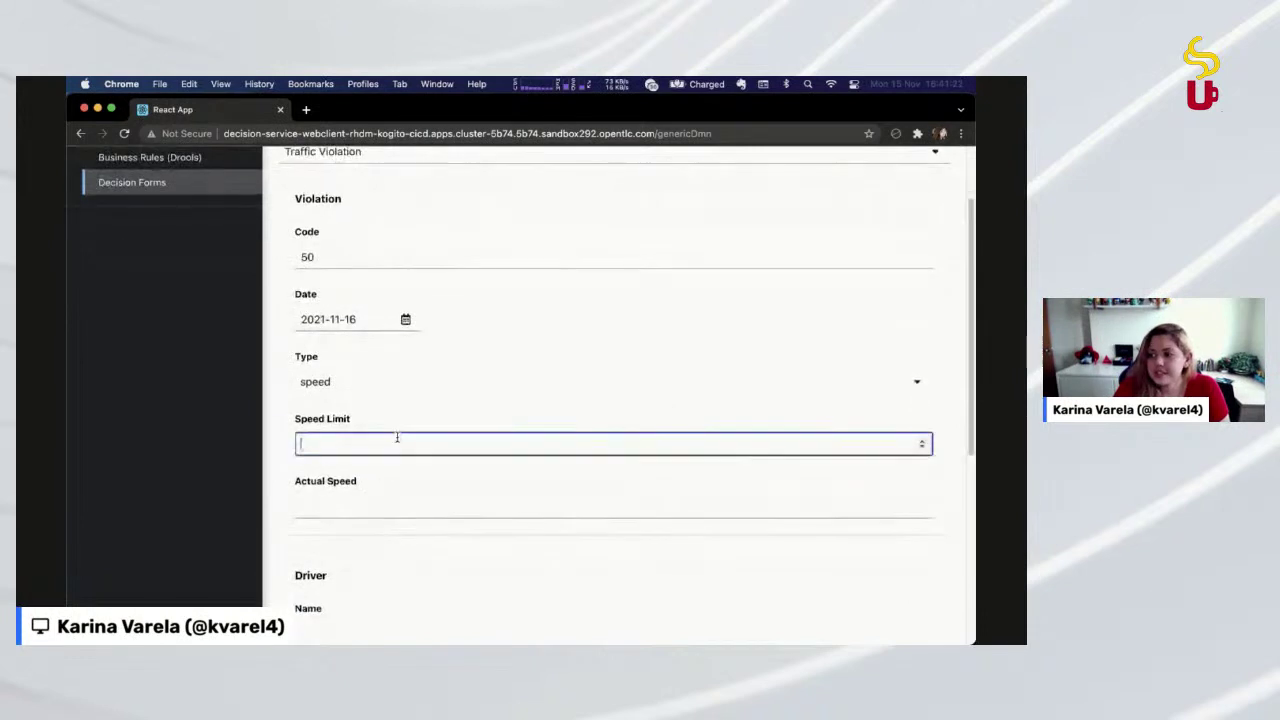
type("1")
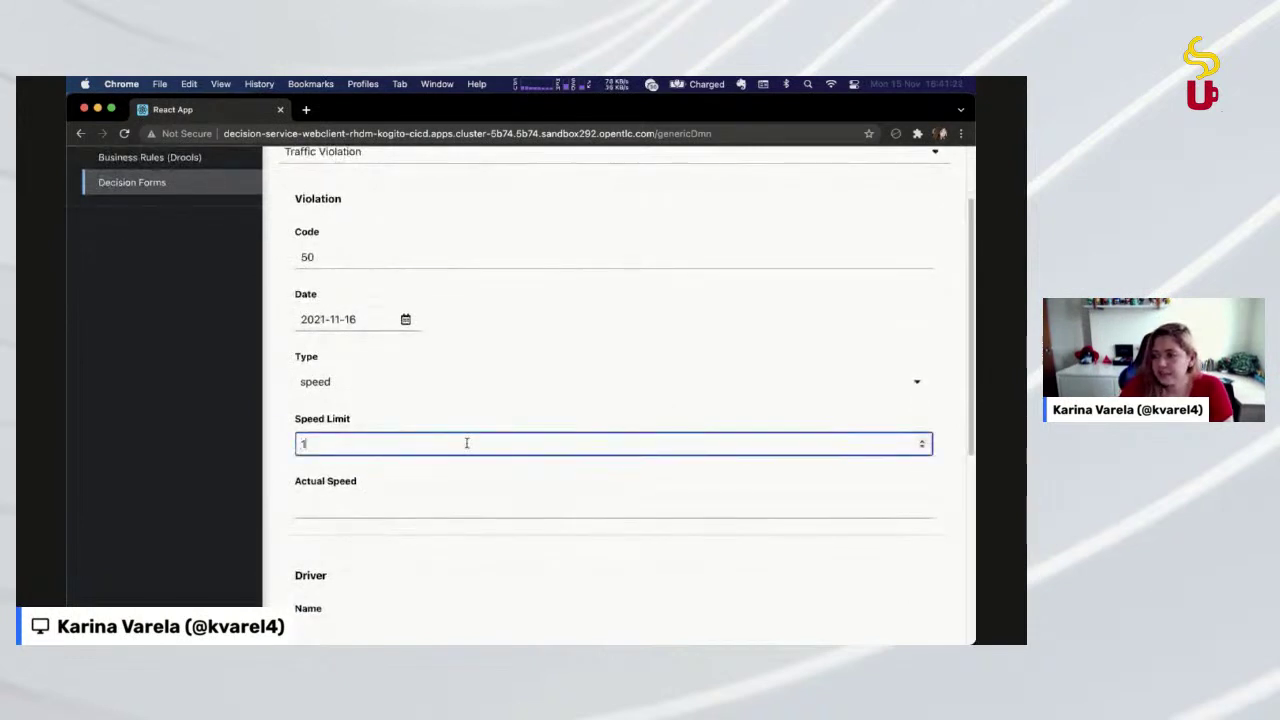
key("BackSpace")
type("80")
key("Tab")
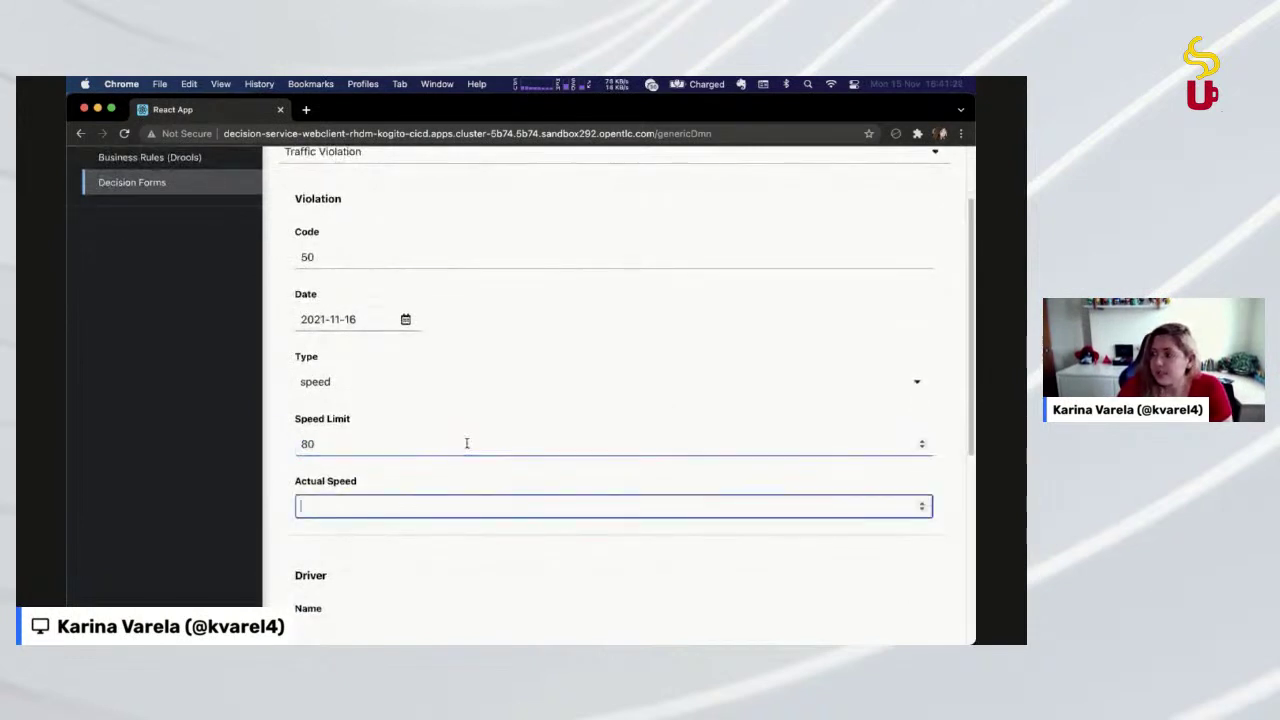
type("150")
key("BackSpace")
key("BackSpace")
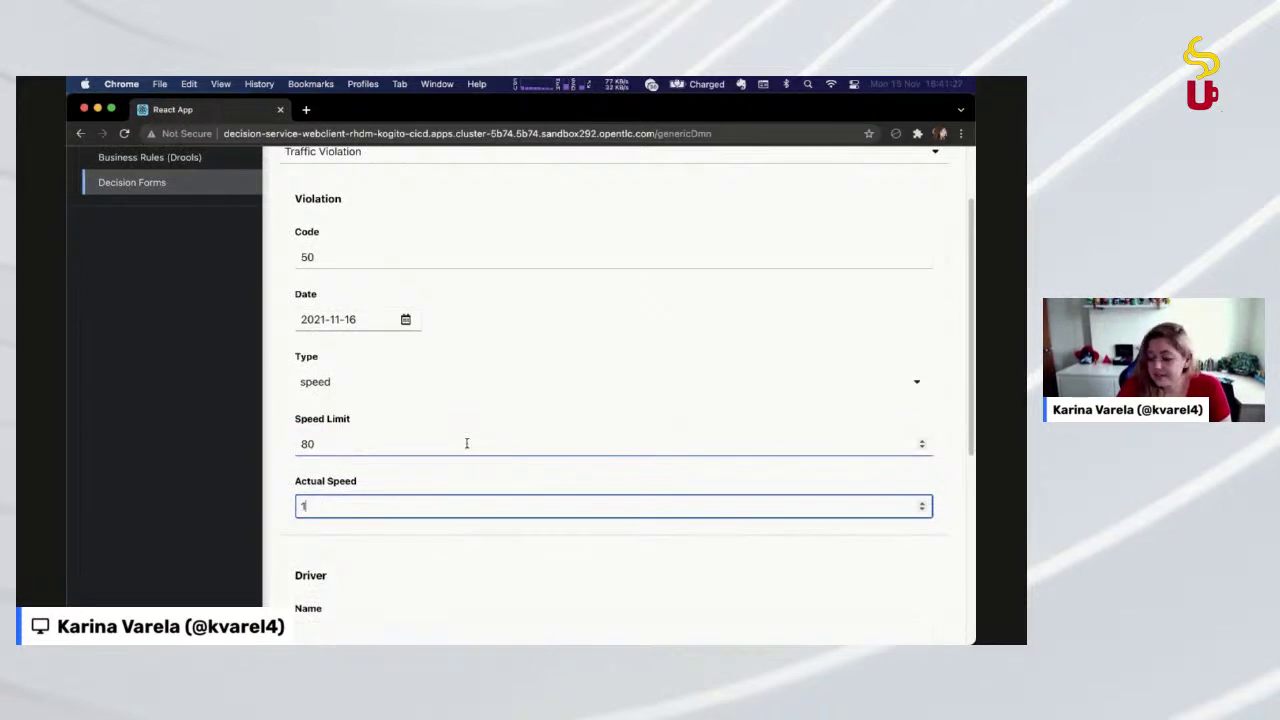
type("20")
Fill in the driver's name, age 24, state DF, city Brasilia, and 12 points
scroll(466, 443, "down", 5)
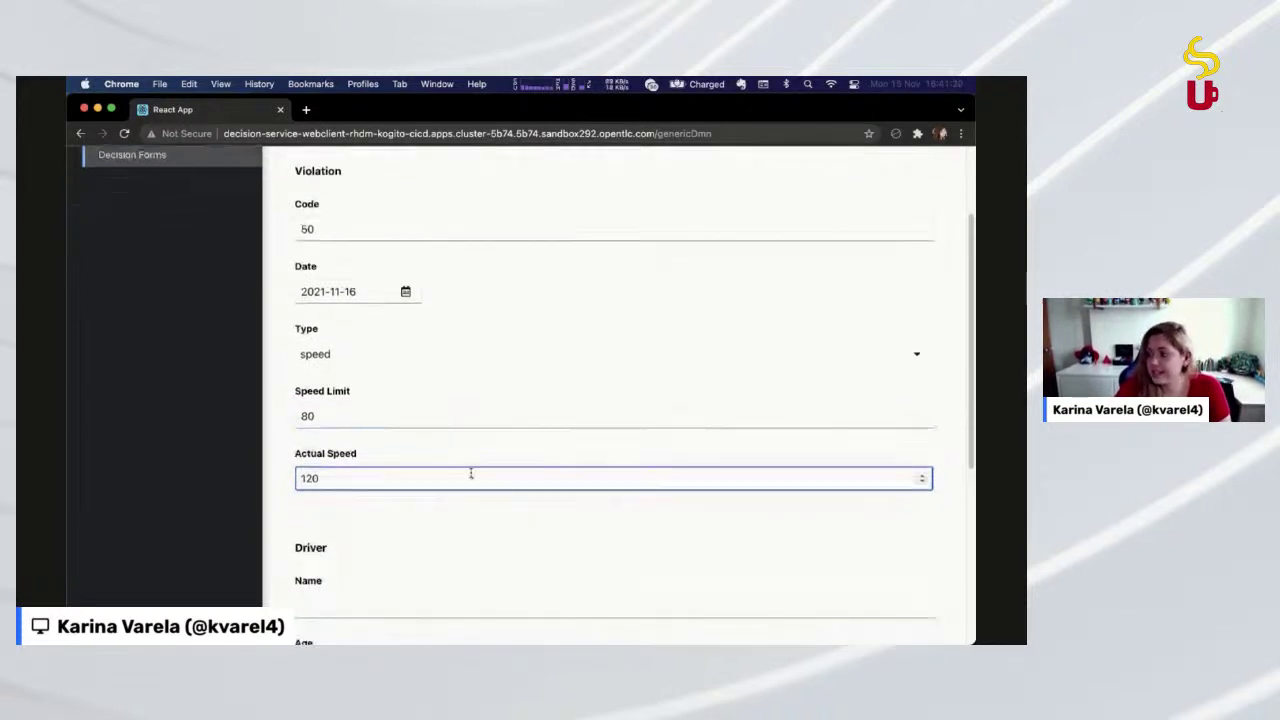
left_click(365, 361)
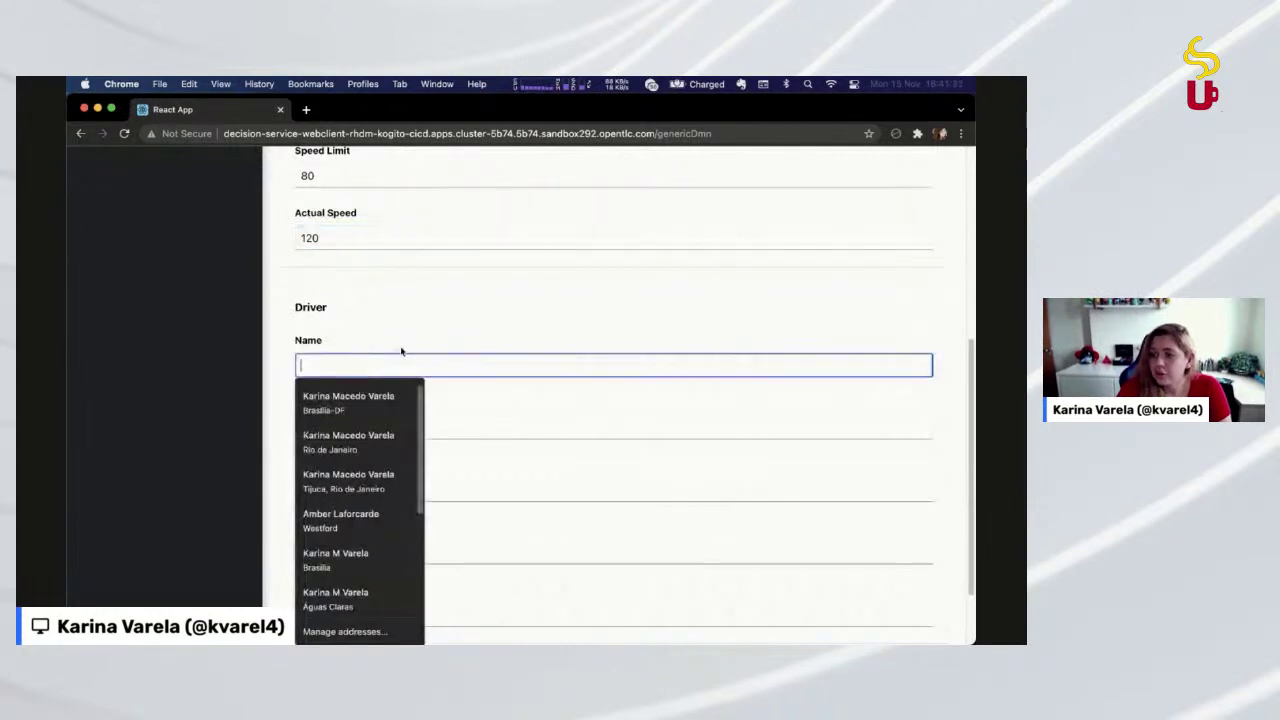
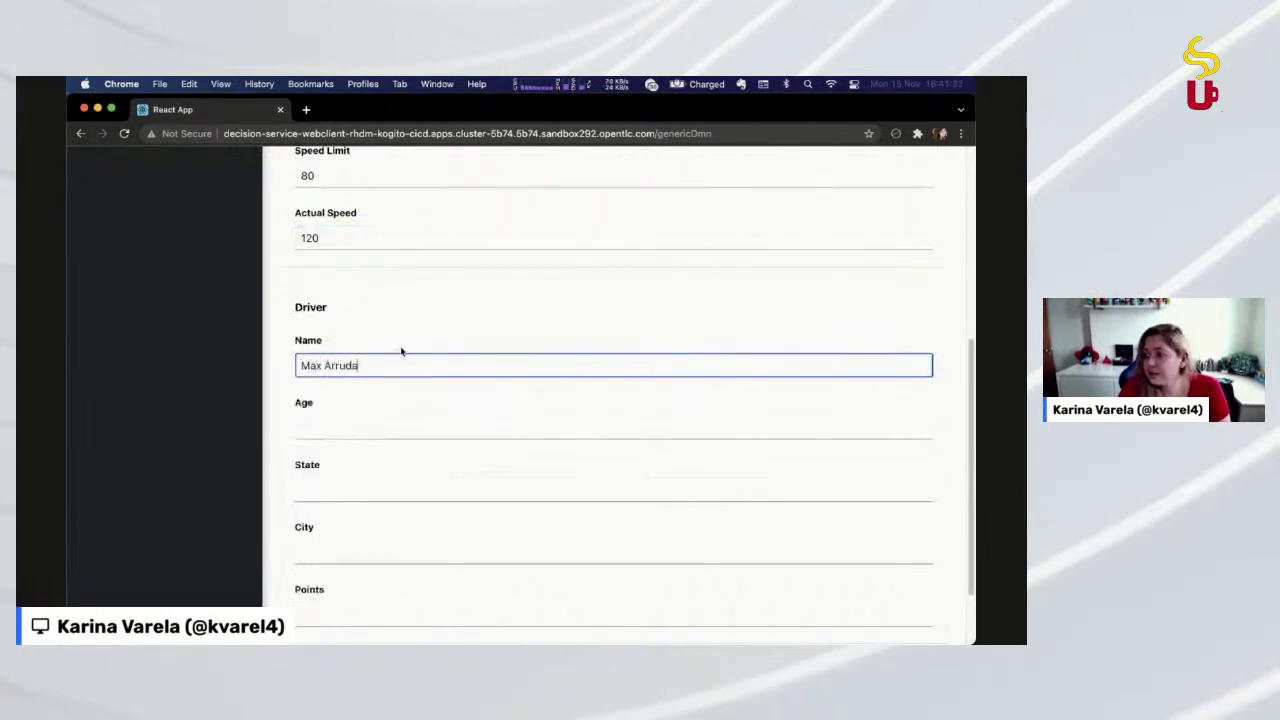
key("Tab")
type("24")
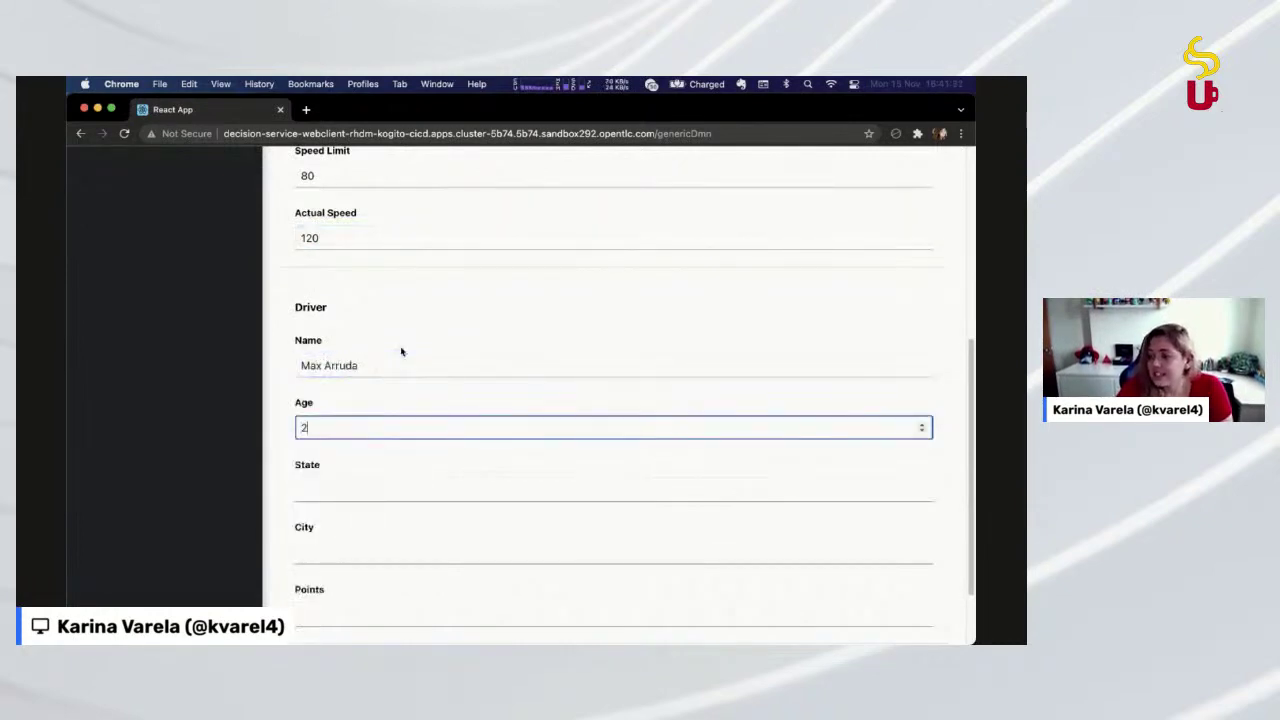
key("Tab")
scroll(301, 458, "down", 1)
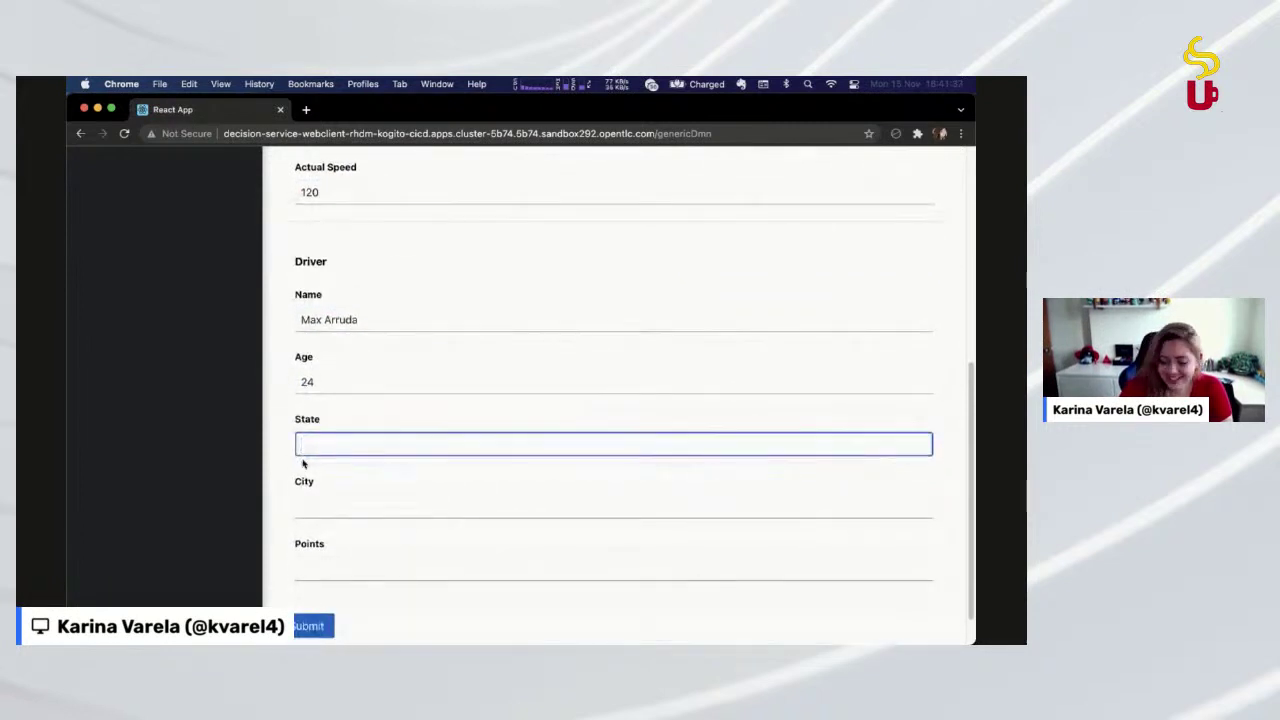
type("DF")
key("Tab")
type("Brasilia")
key("Tab")
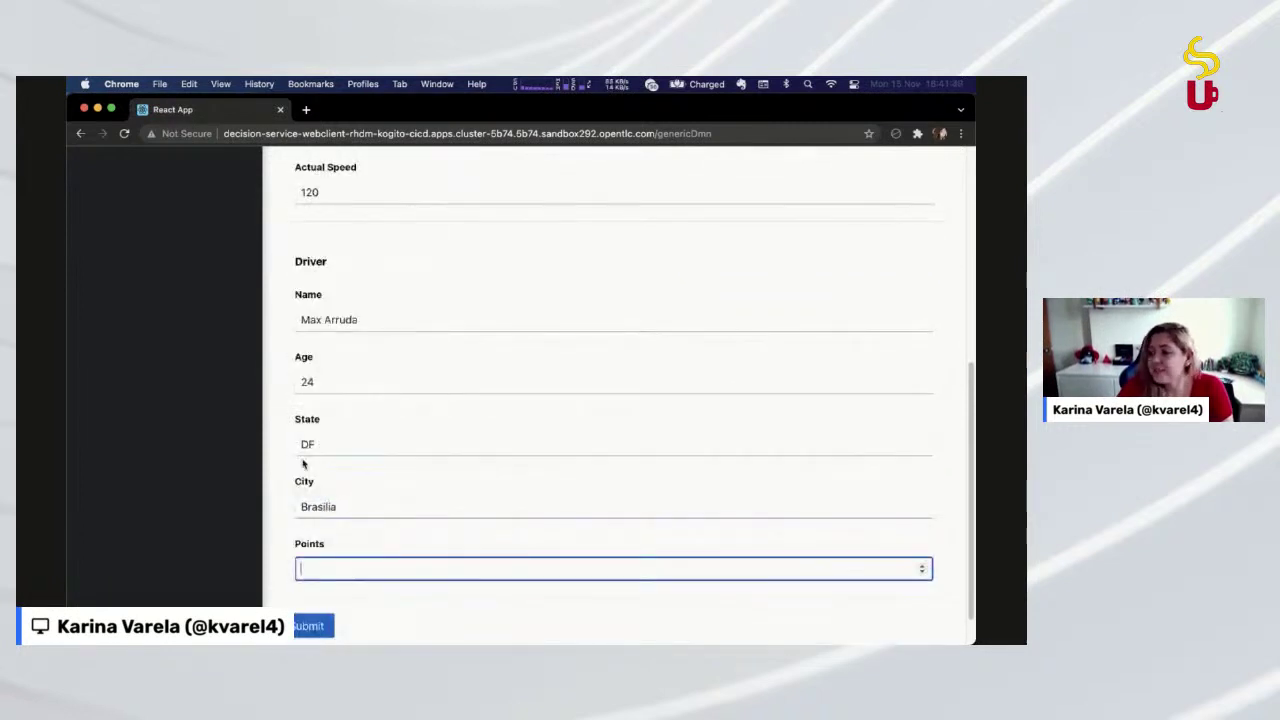
type("12")
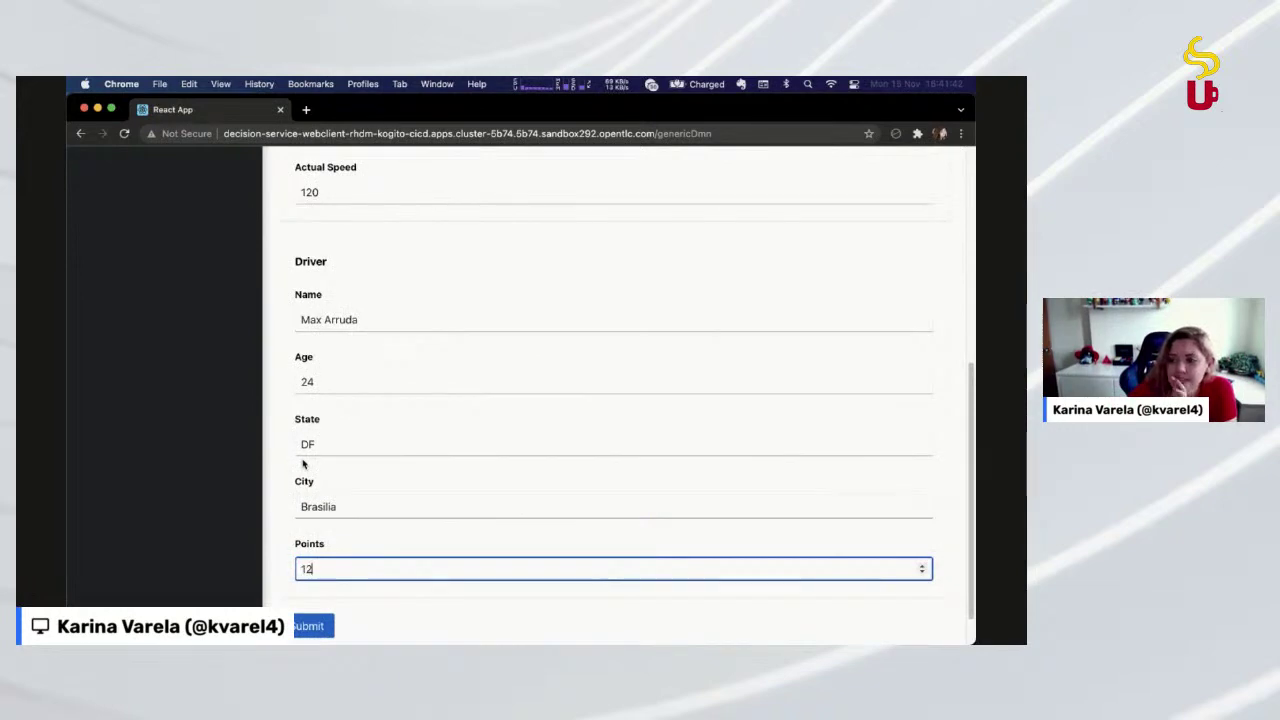
scroll(544, 521, "down", 1)
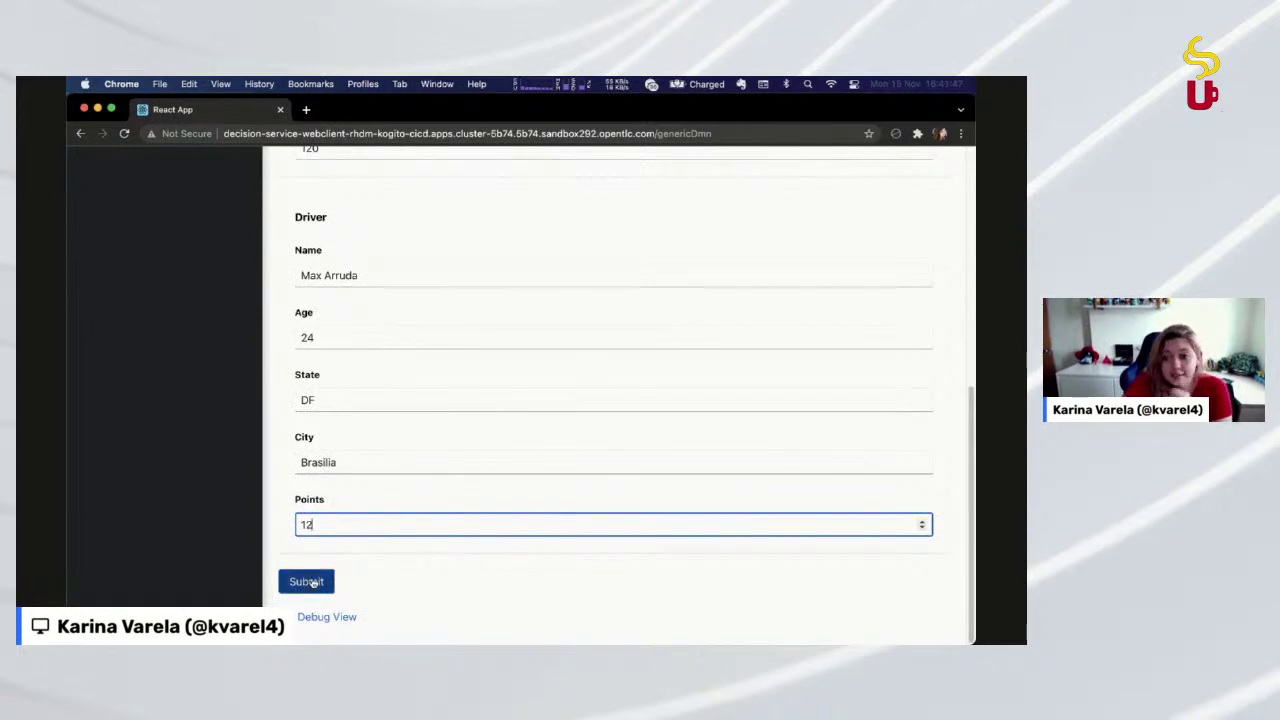
Submit the form and highlight the resulting fine: 7 points and 1000
left_click(313, 582)
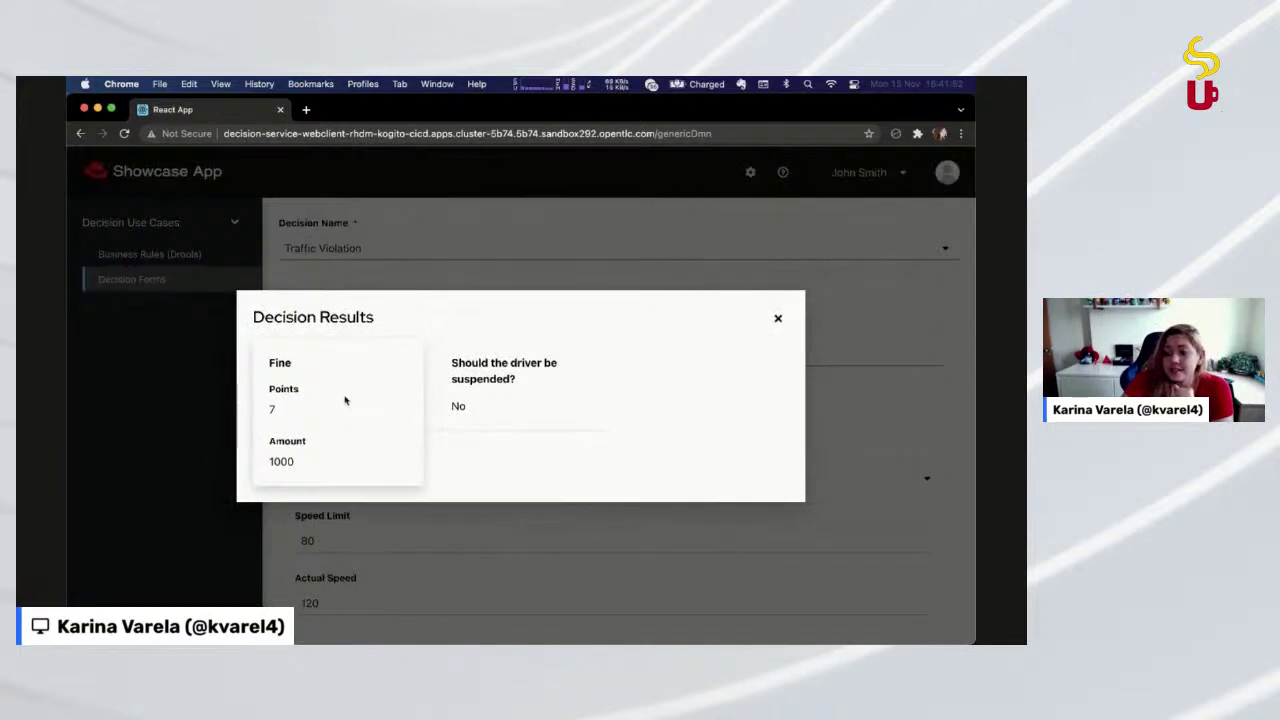
left_click_drag(266, 356, 270, 461)
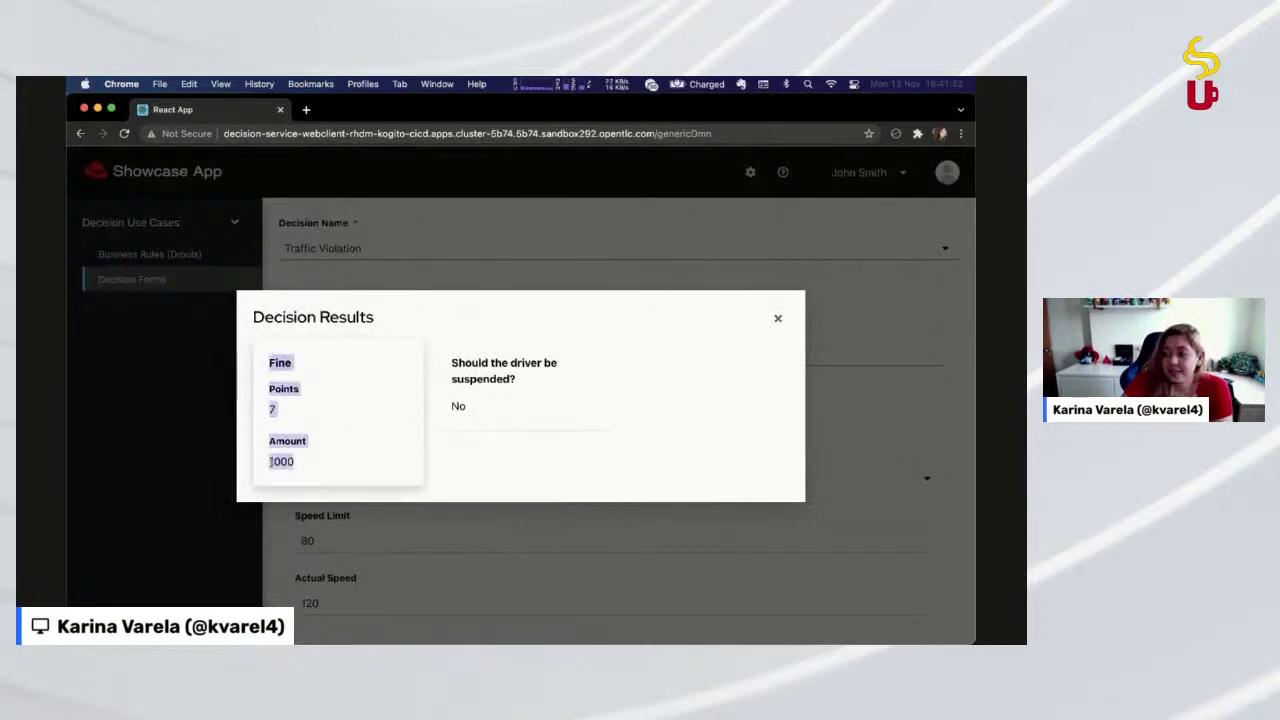
left_click(300, 395)
double_click(271, 409)
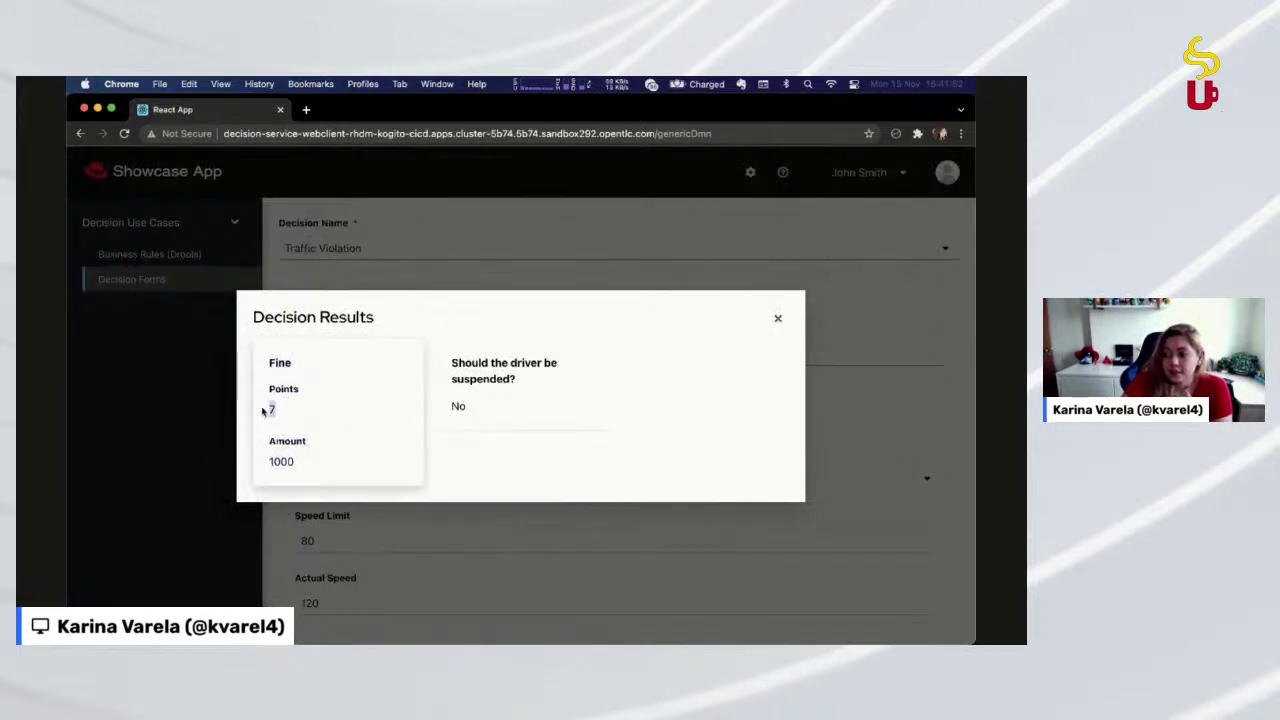
double_click(278, 461)
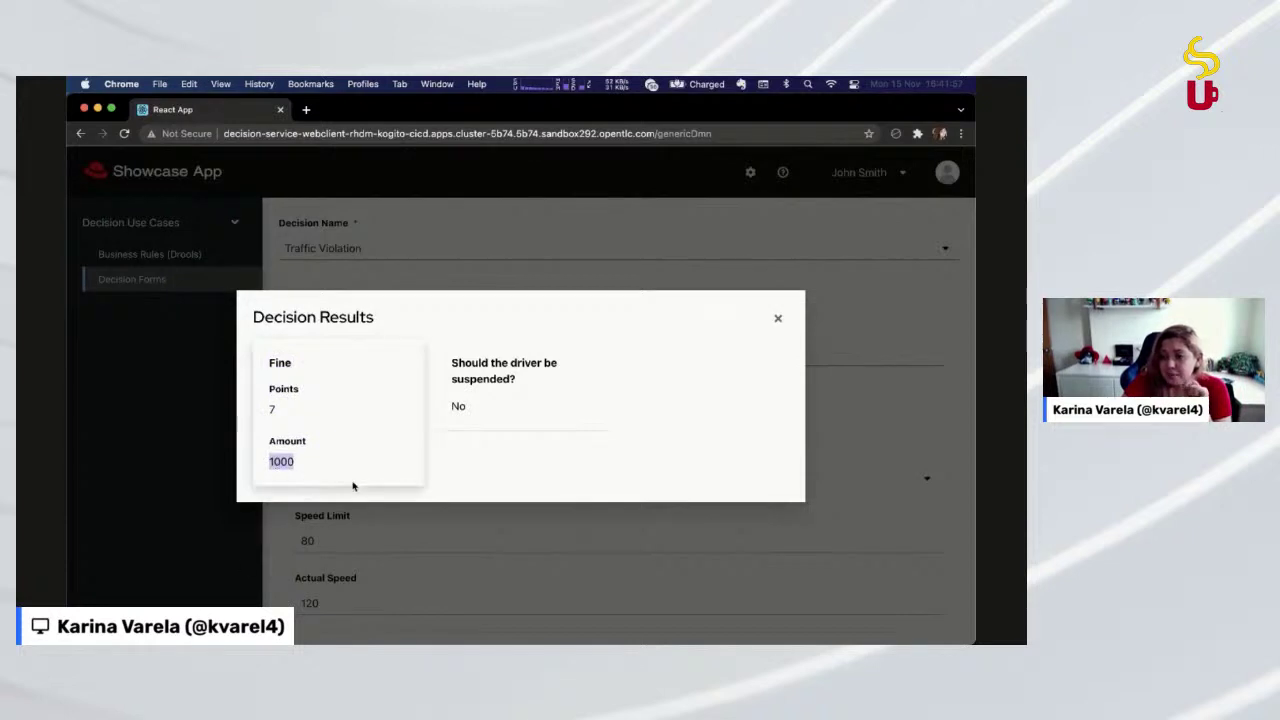
Highlight the suspension question and its answer, No
double_click(479, 406)
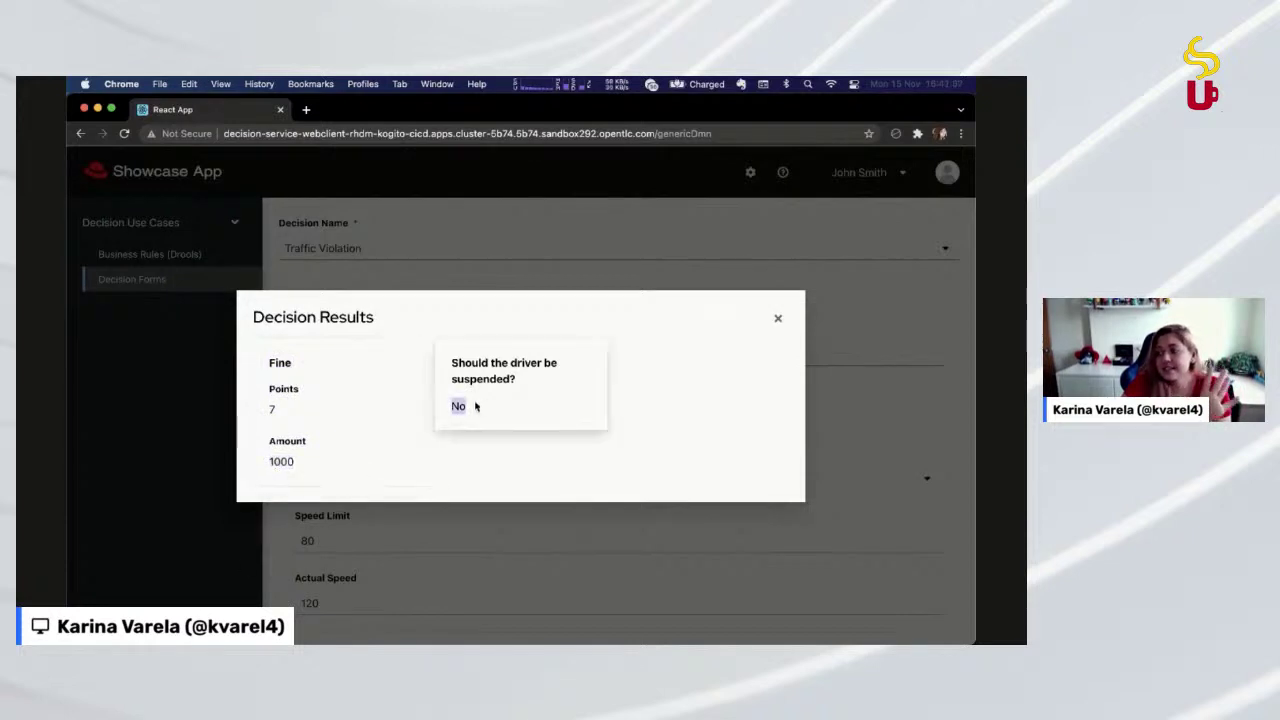
double_click(280, 409)
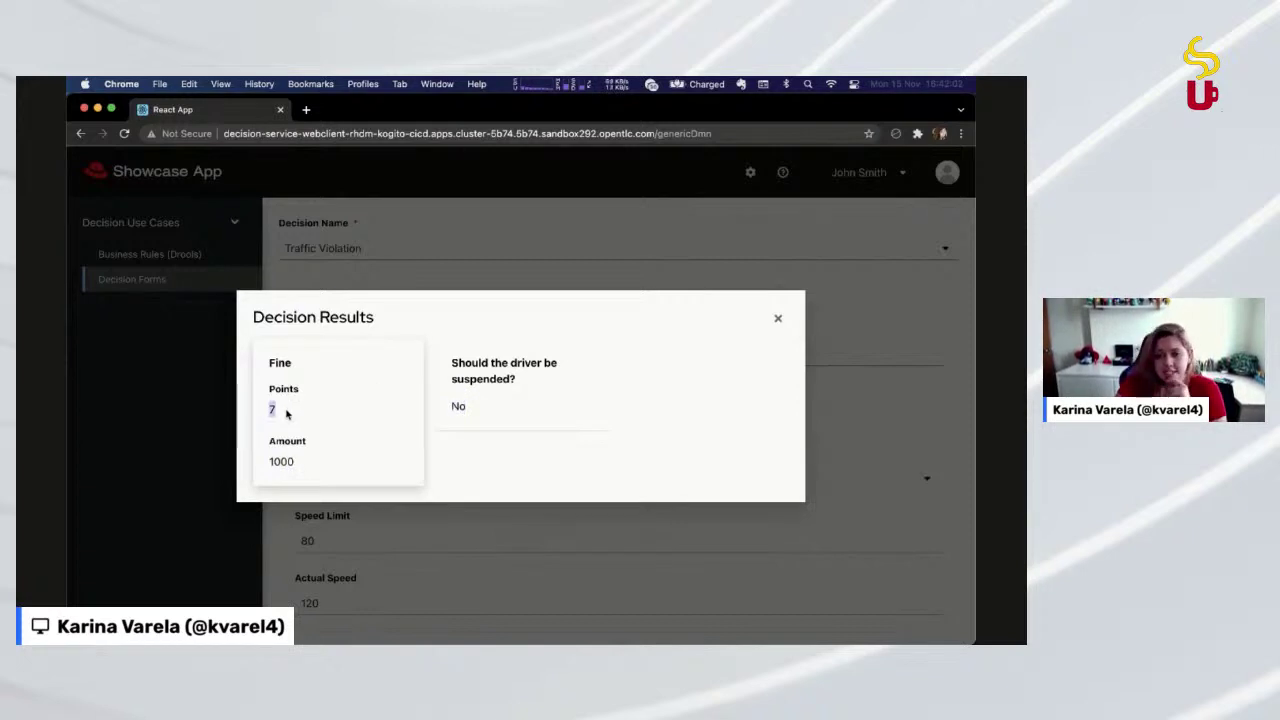
triple_click(490, 380)
left_click(485, 413)
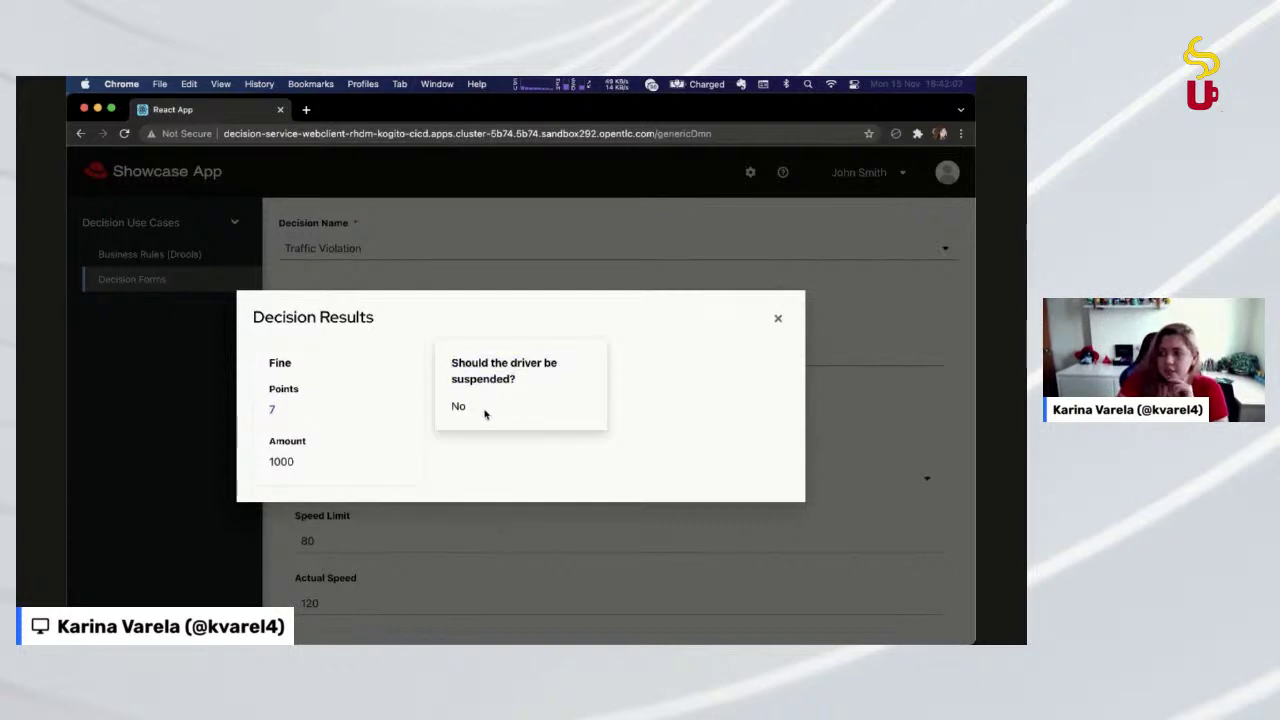
double_click(485, 413)
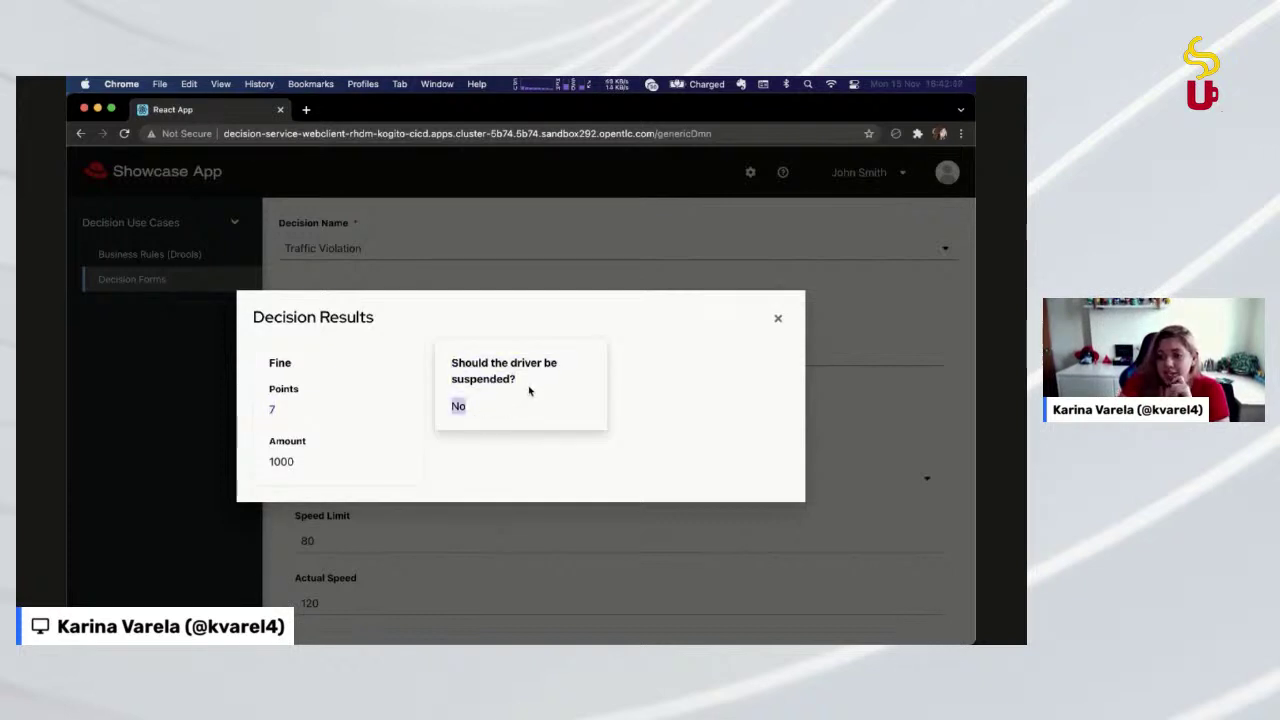
left_click(558, 375)
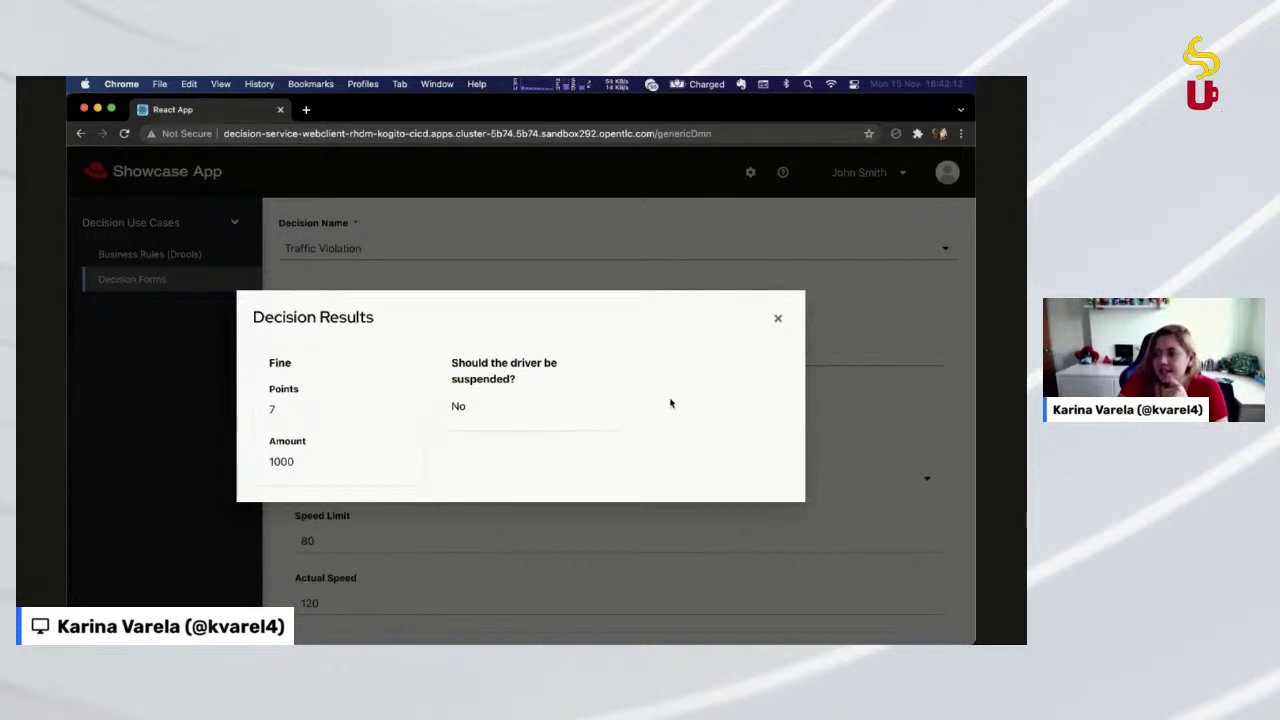
left_click(776, 321)
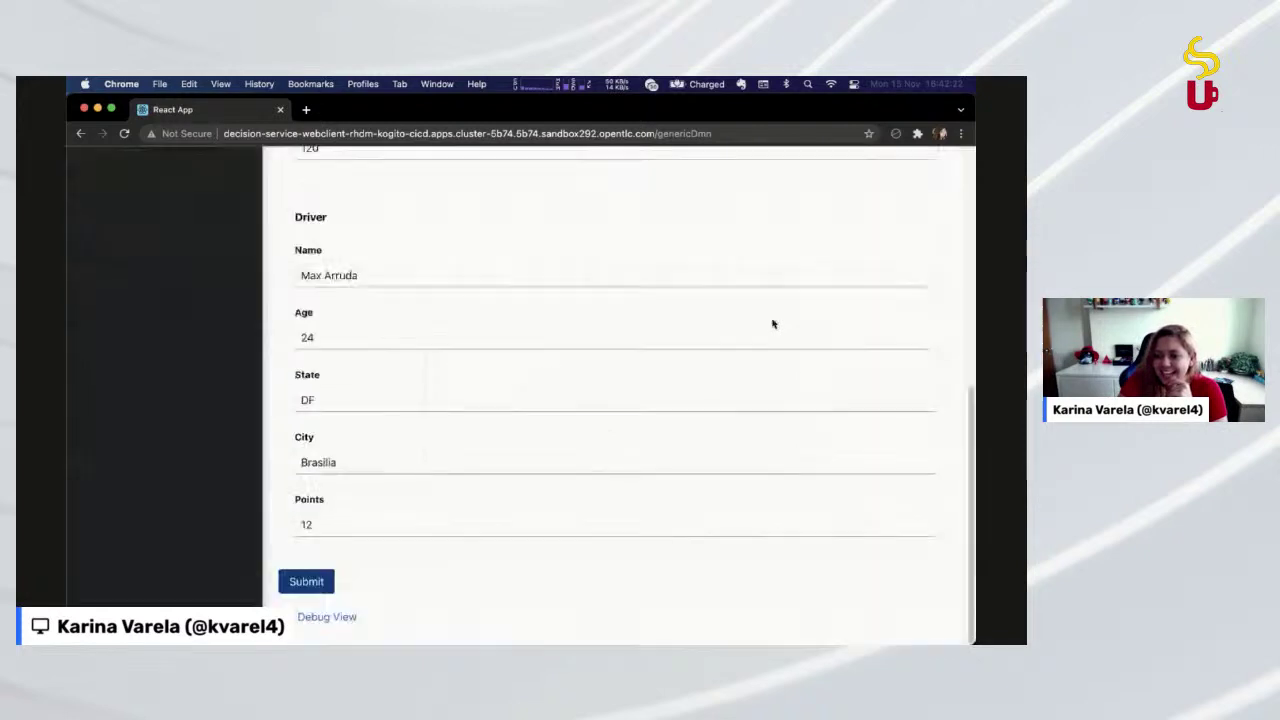
scroll(771, 324, "up", 10)
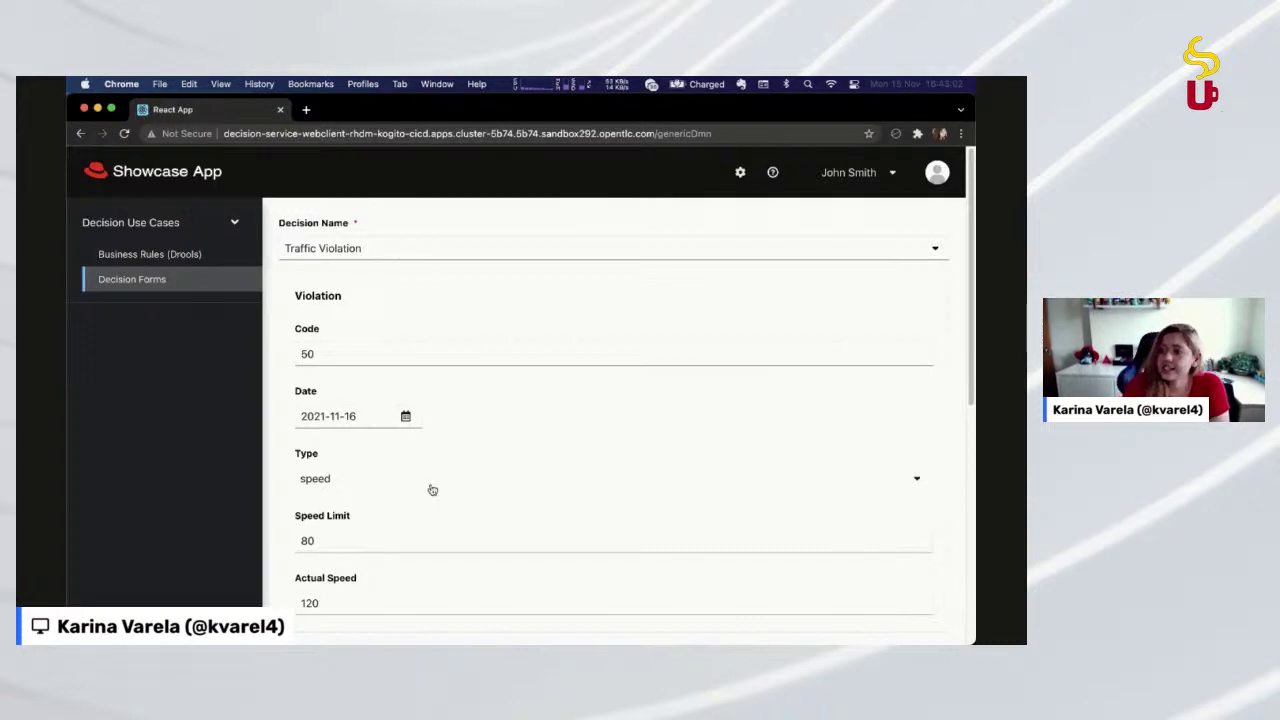
left_click(393, 344)
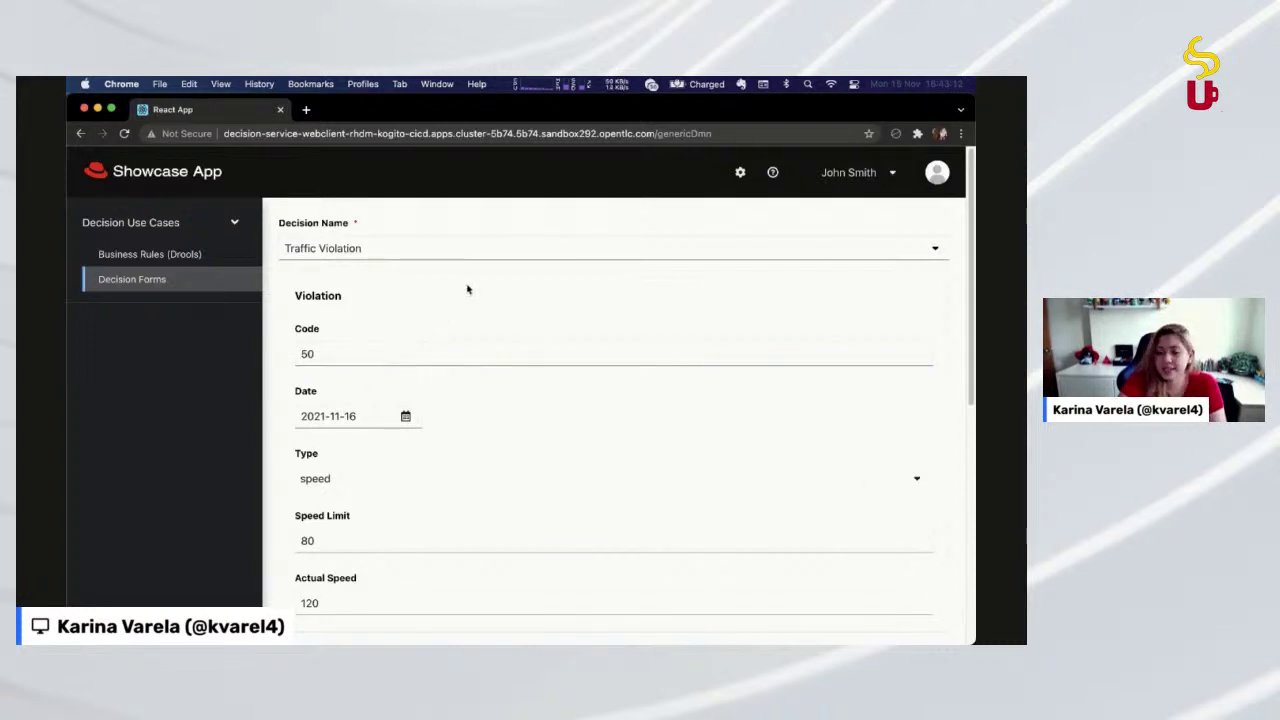
View the Kogito server Application Settings, then load a blank Traffic Violation decision form
left_click(740, 172)
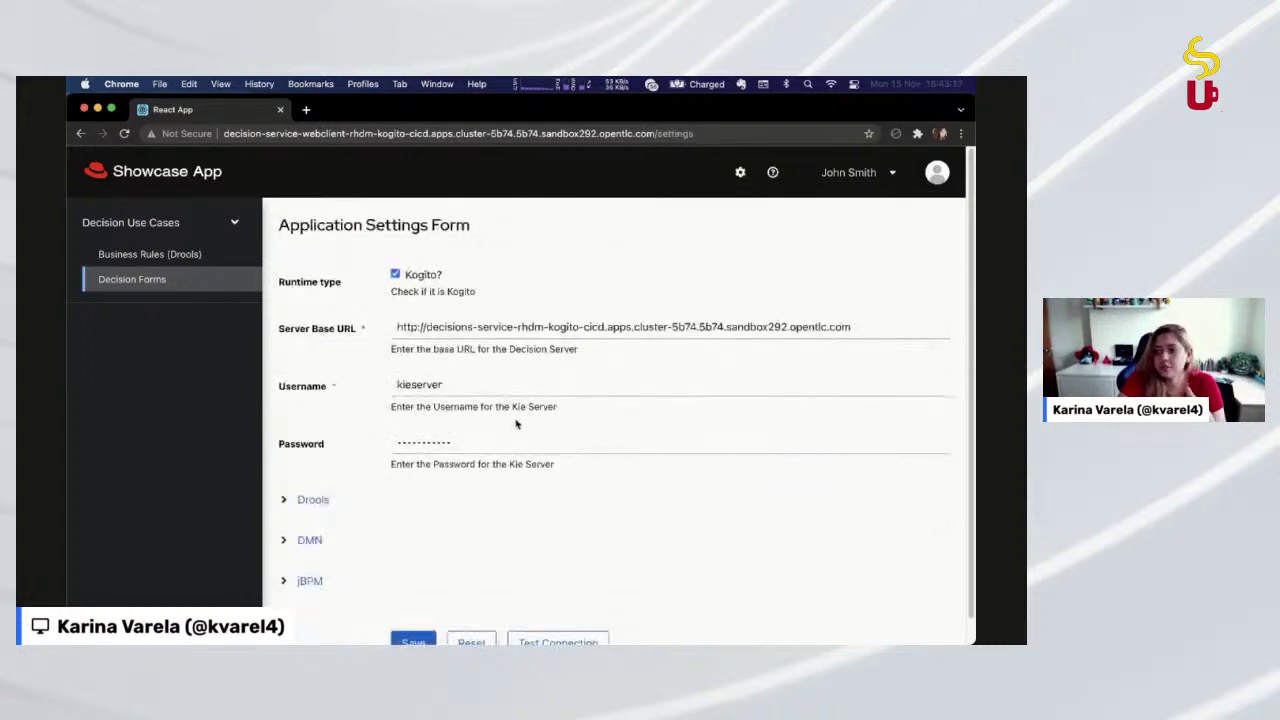
mouse_move(536, 327)
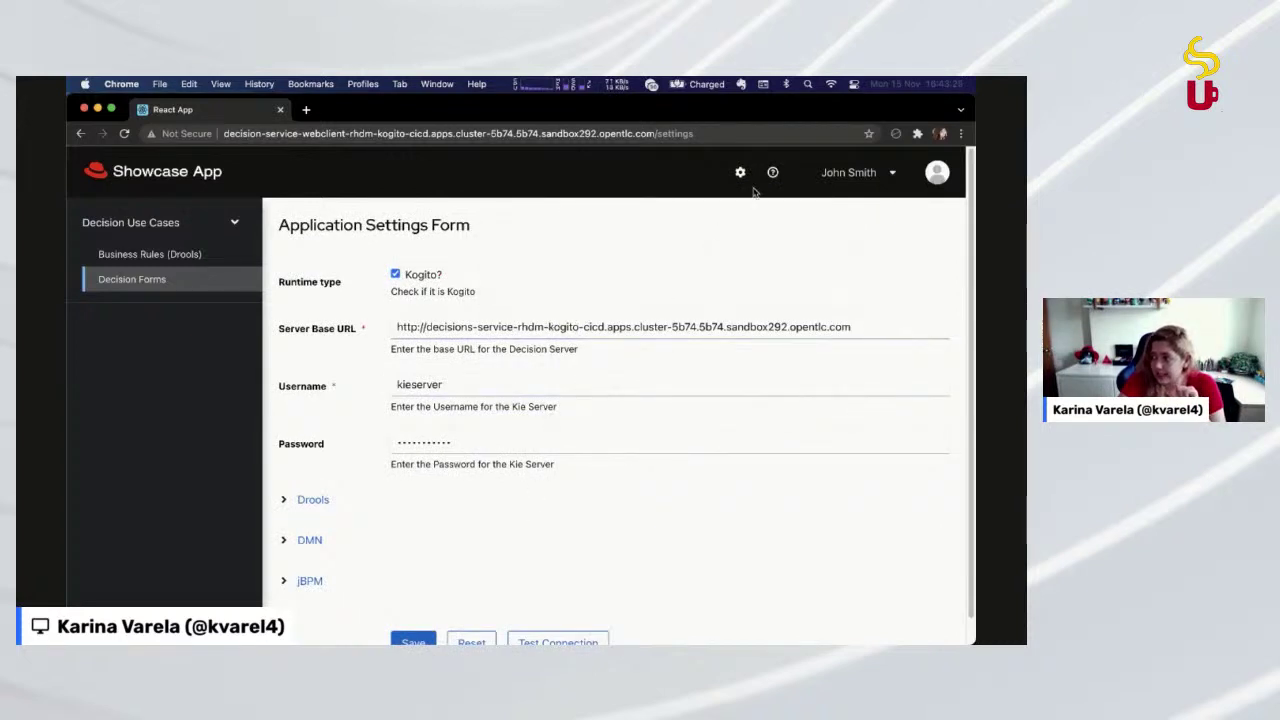
left_click(175, 284)
left_click(368, 250)
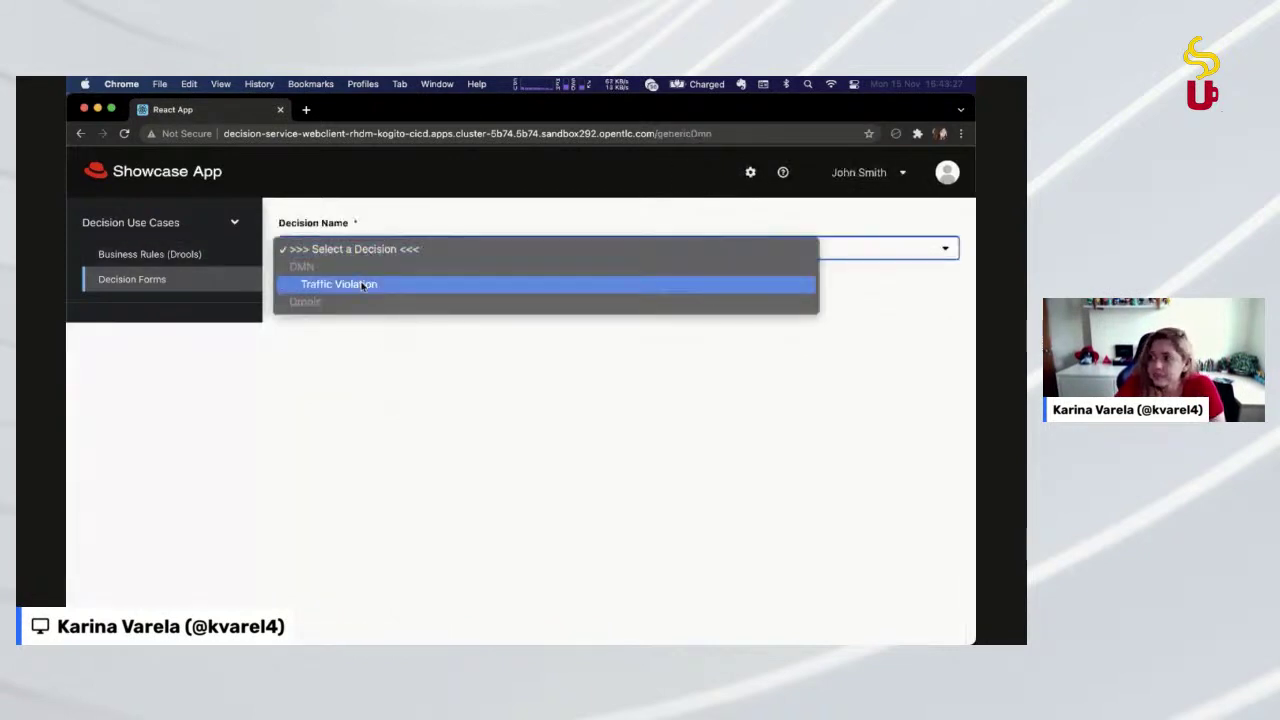
left_click(365, 283)
left_click(353, 346)
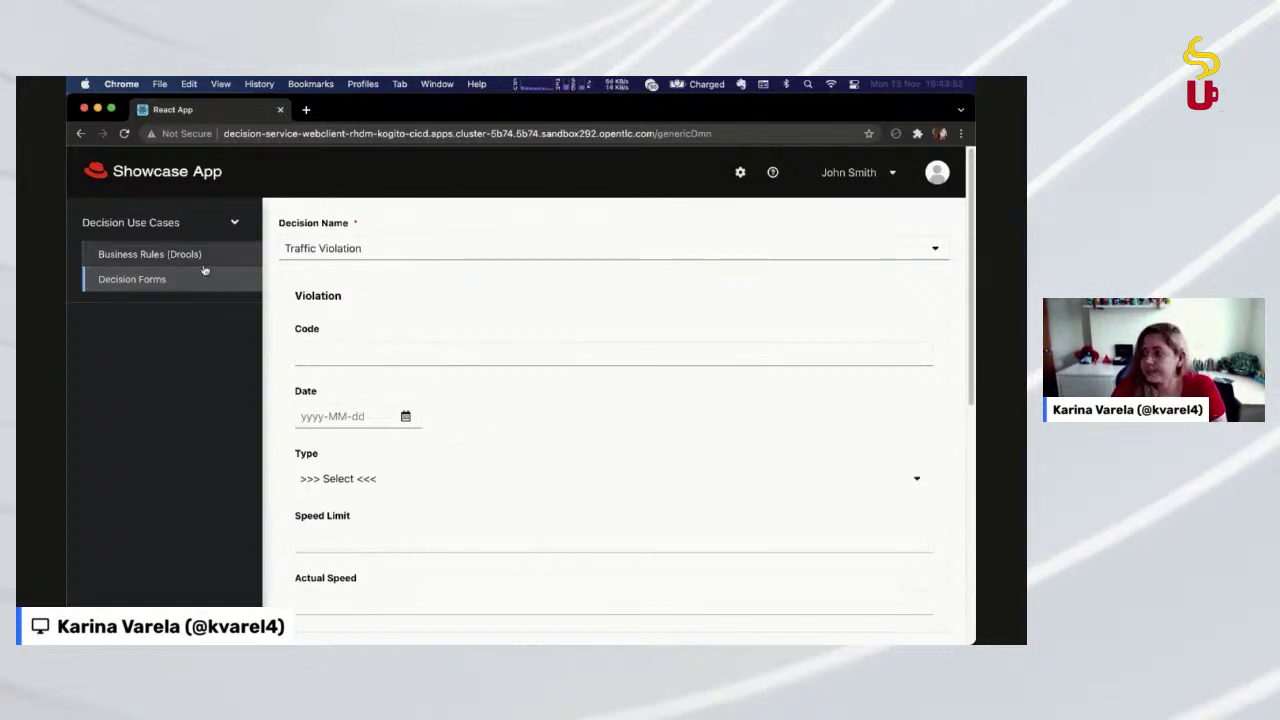
scroll(494, 340, "down", 1)
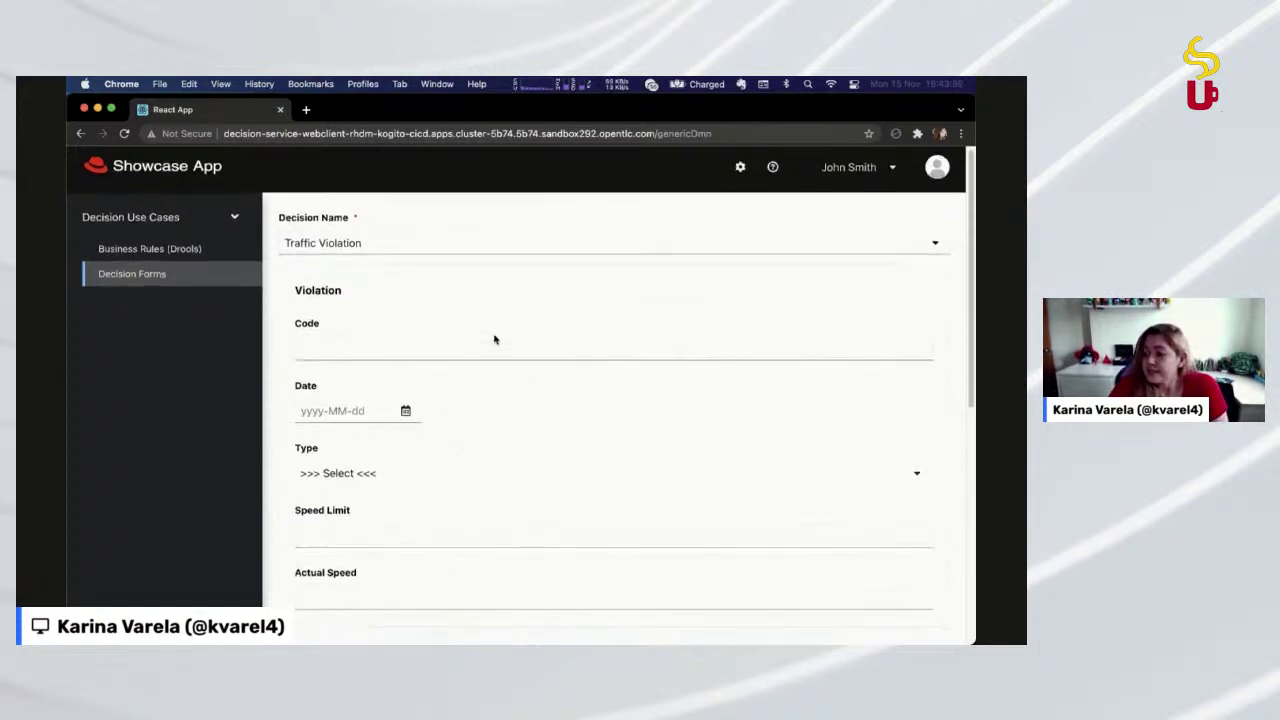
Back in VS Code, enlarge the UI, shrink the terminal, and close application.properties
key("super+Tab")
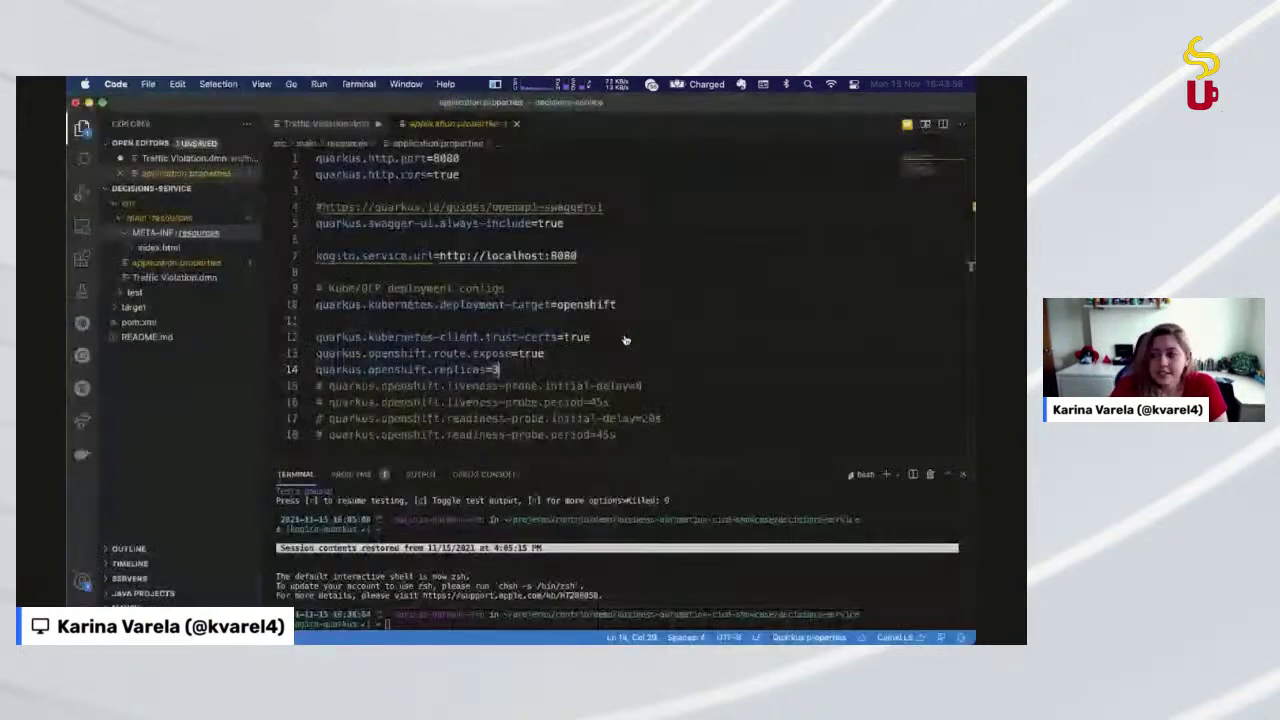
left_click(460, 158)
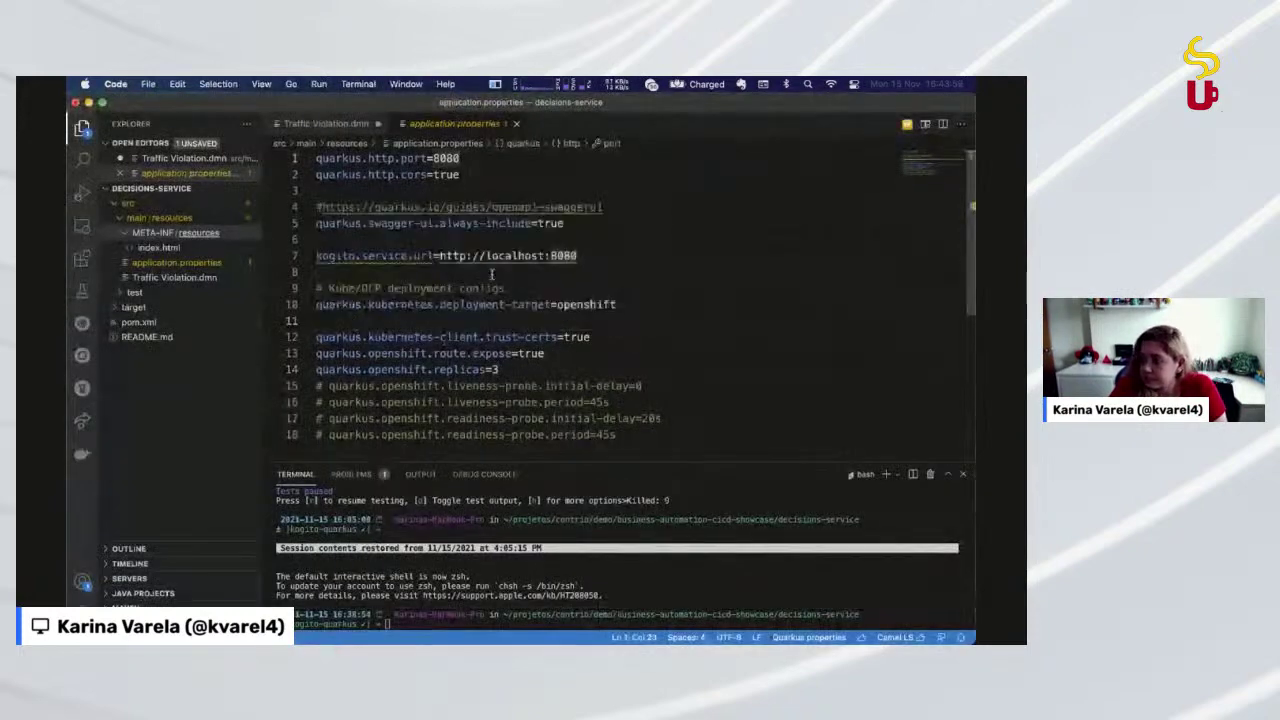
key("super+equal")
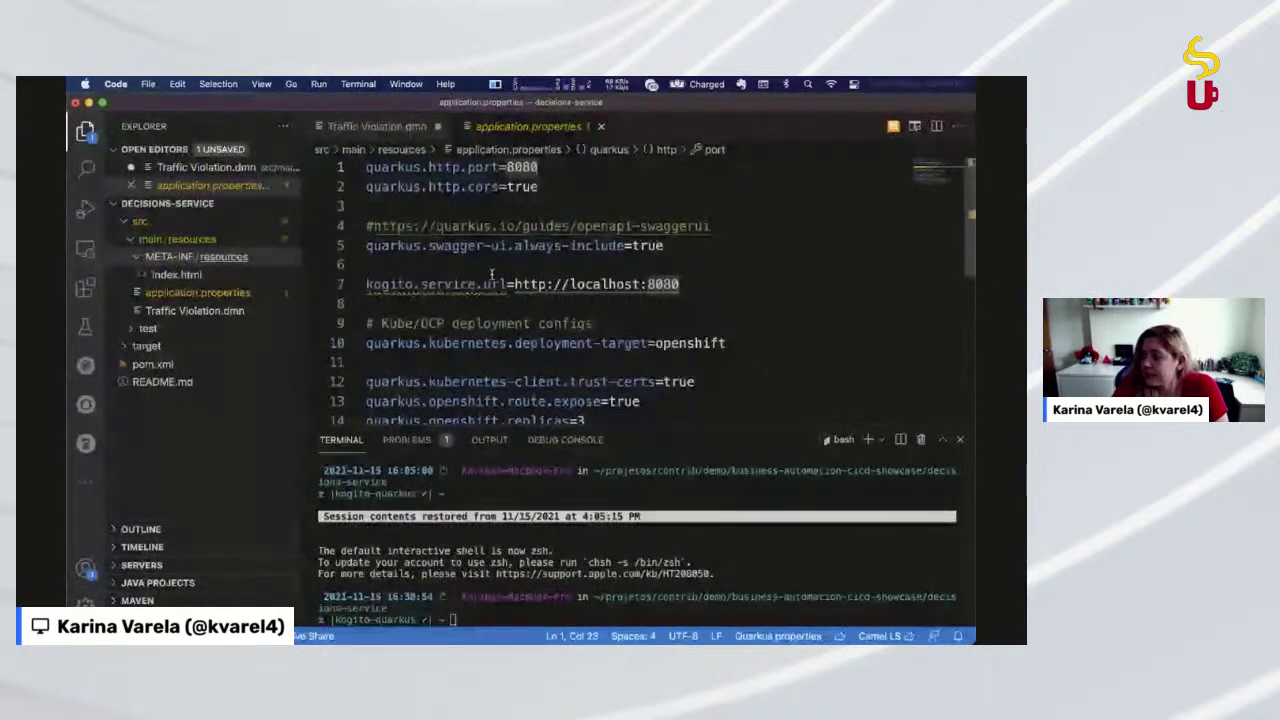
left_click_drag(576, 430, 570, 558)
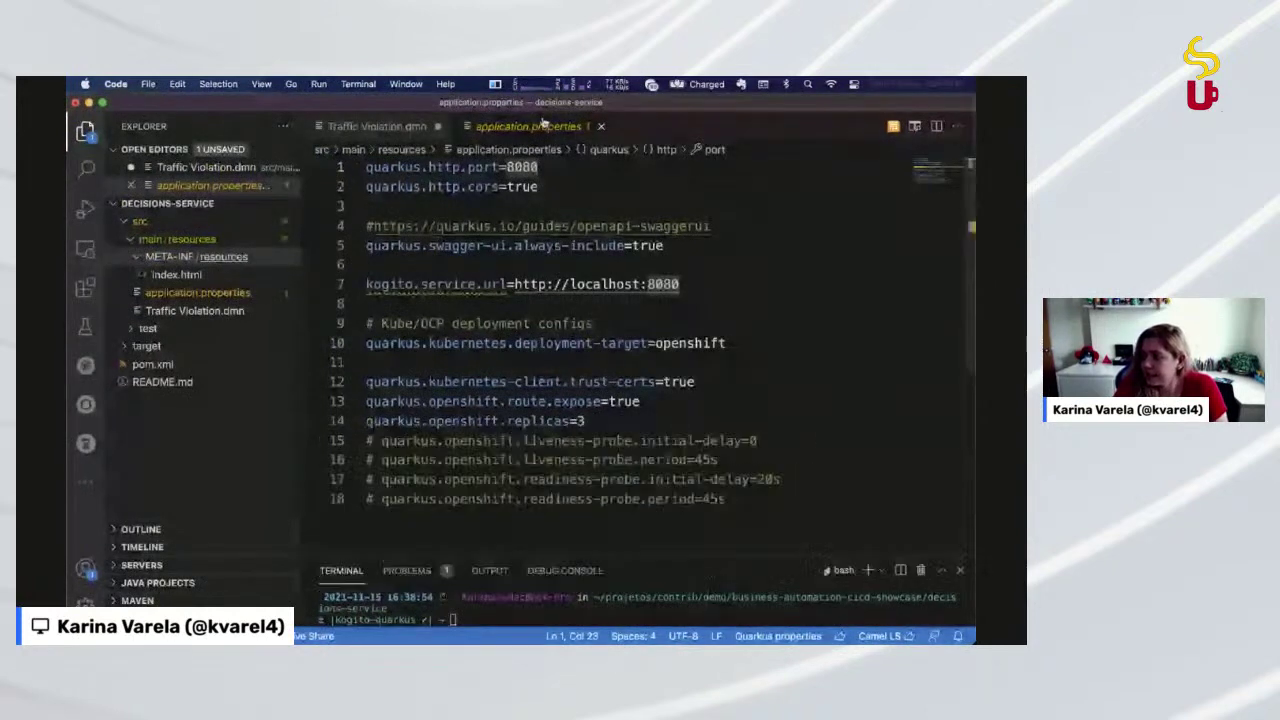
key("super+w")
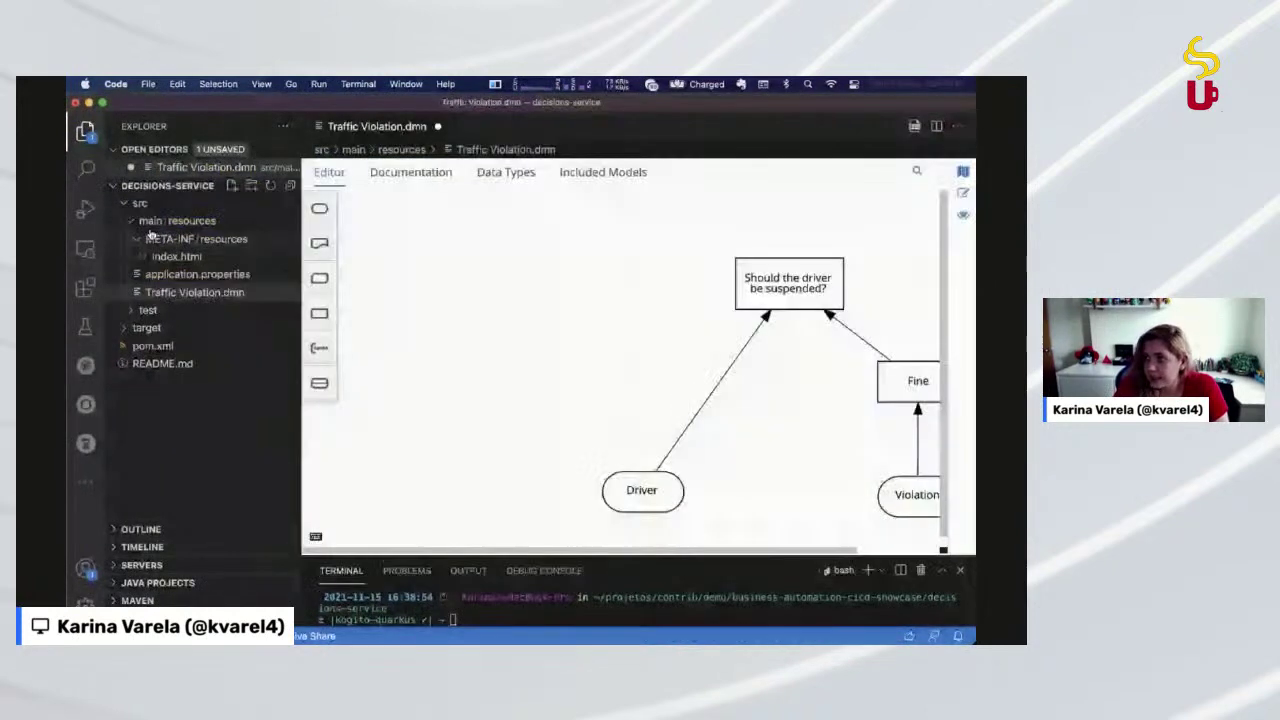
Expand src/main/resources in Explorer and open Traffic Violation.dmn
left_click(145, 205)
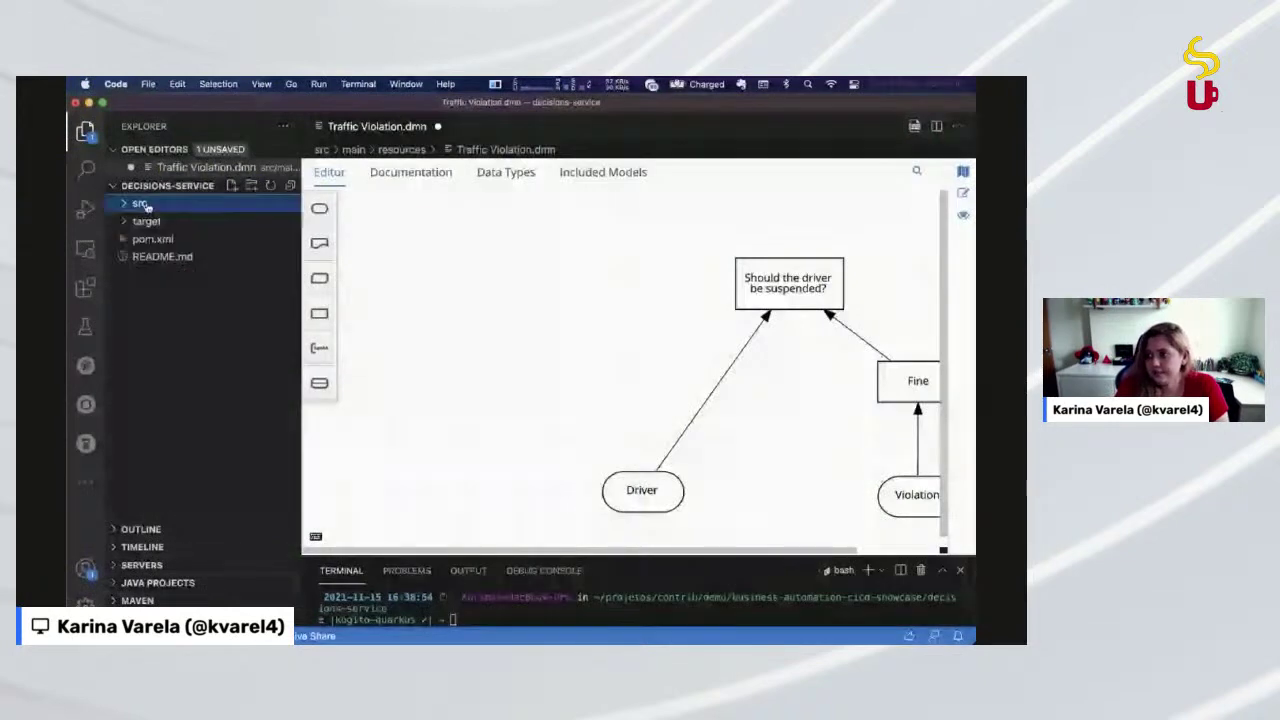
left_click(145, 205)
left_click(146, 222)
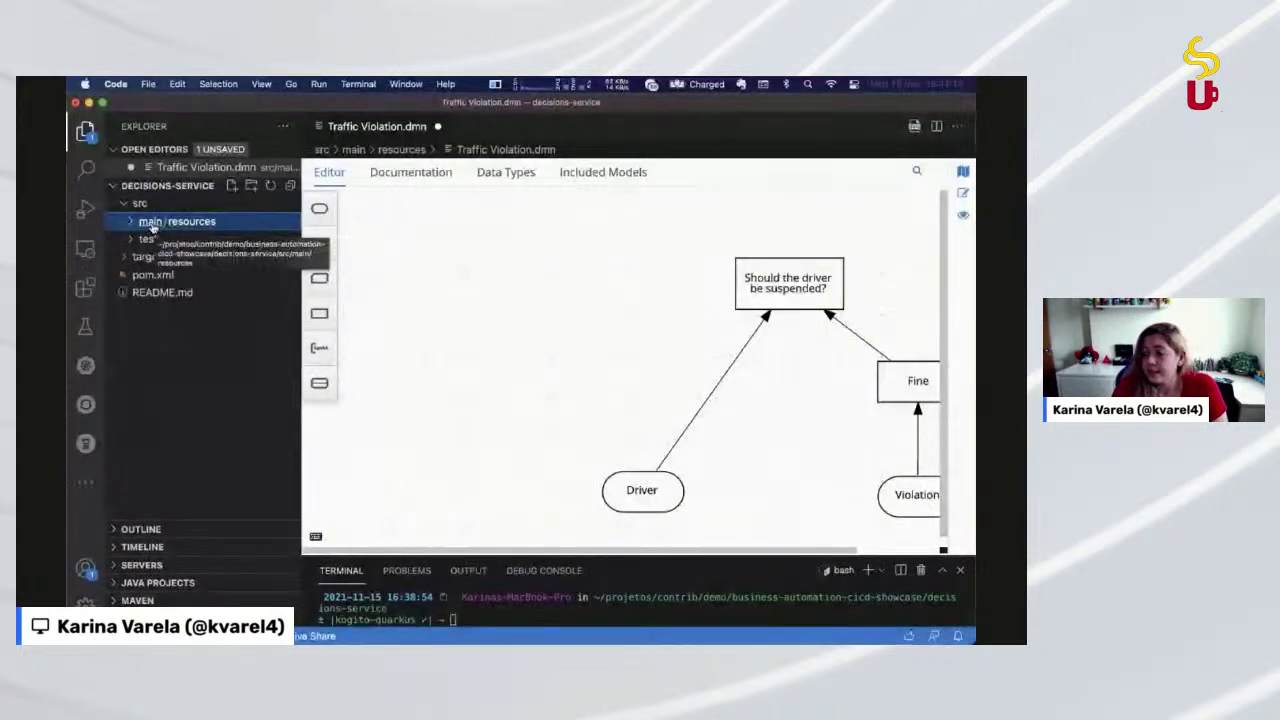
left_click(155, 224)
left_click(175, 257)
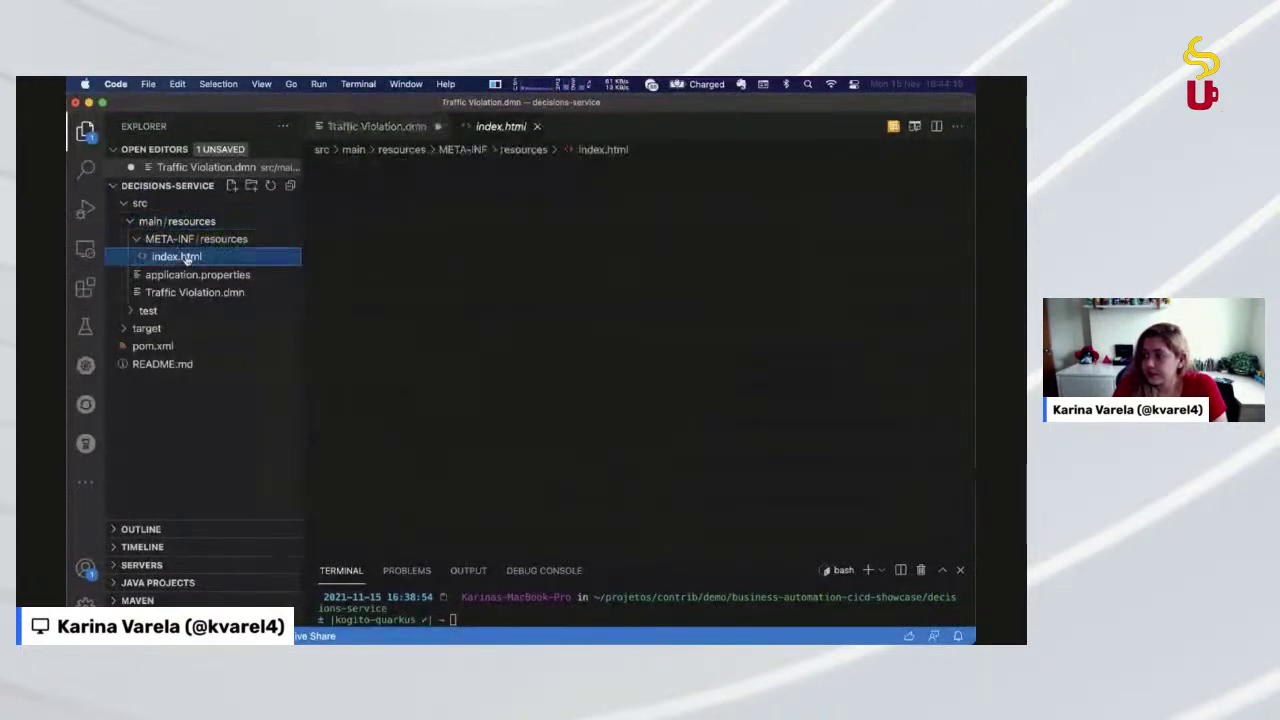
scroll(690, 464, "down", 15)
scroll(690, 464, "up", 5)
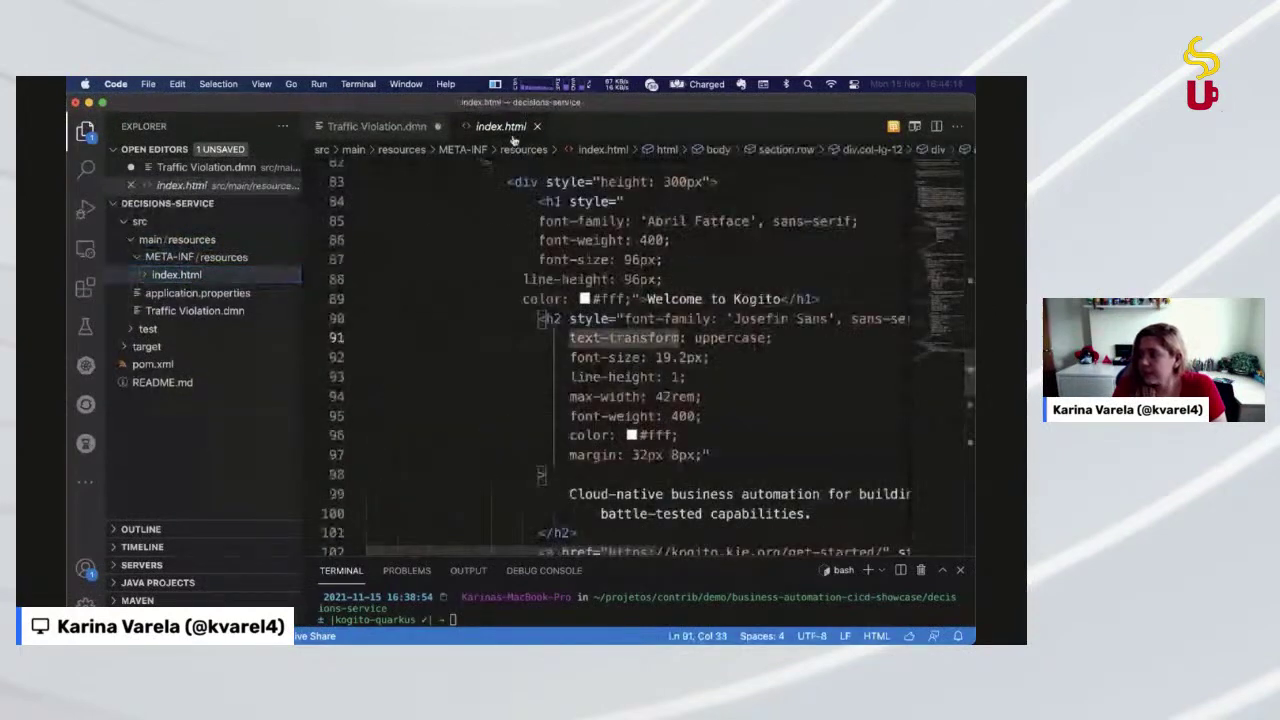
left_click(194, 310)
left_click(215, 292)
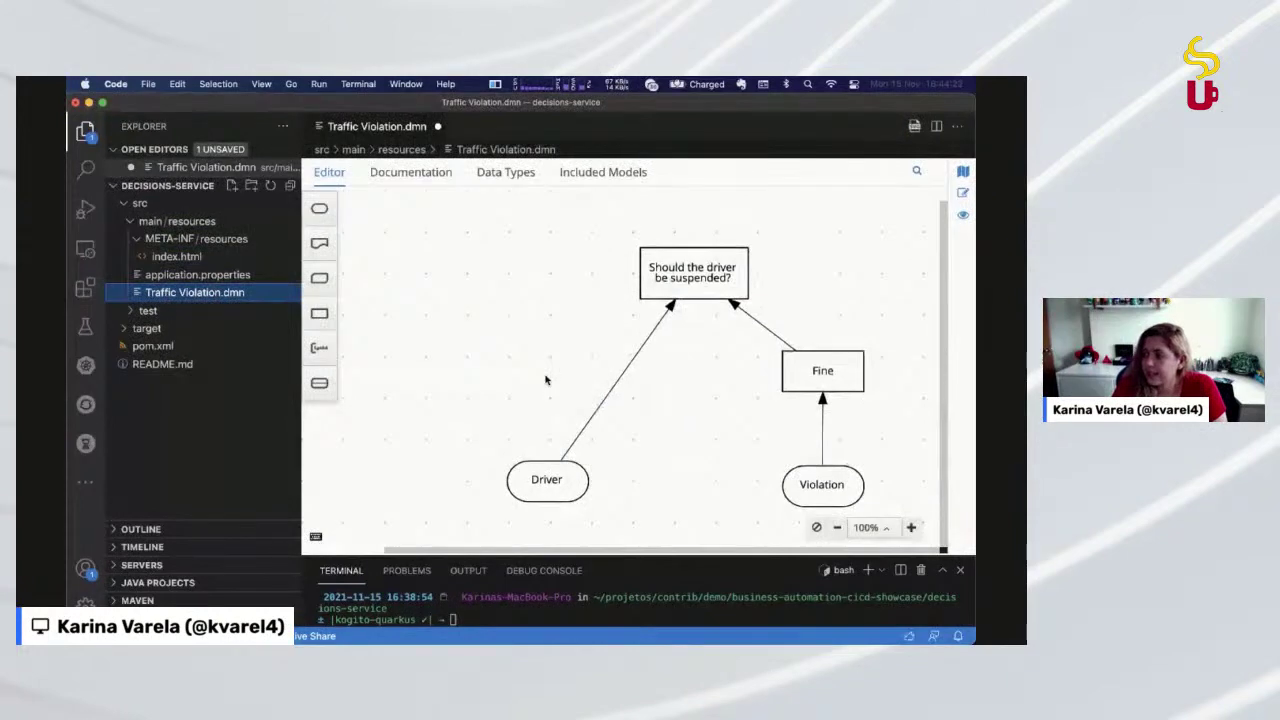
Select all four diagram nodes and drag them up and left on the canvas
left_click(538, 274)
left_click_drag(520, 216, 866, 514)
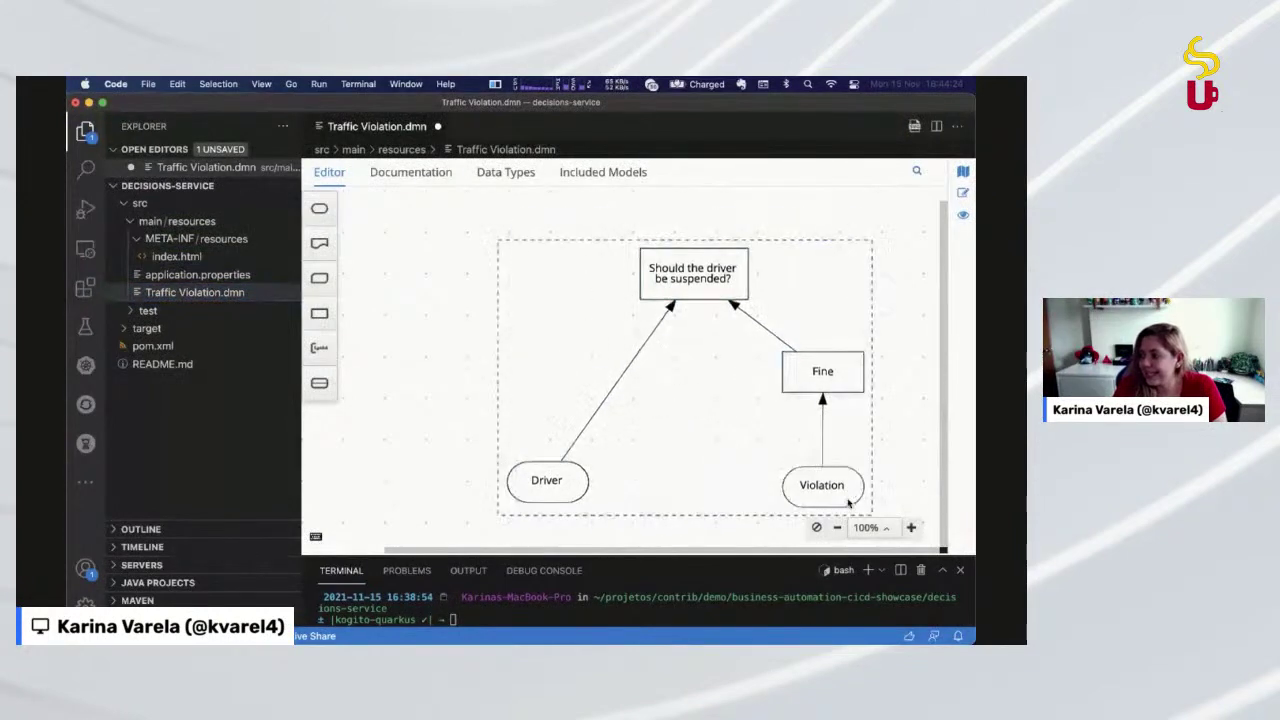
left_click_drag(814, 468, 753, 439)
left_click(850, 420)
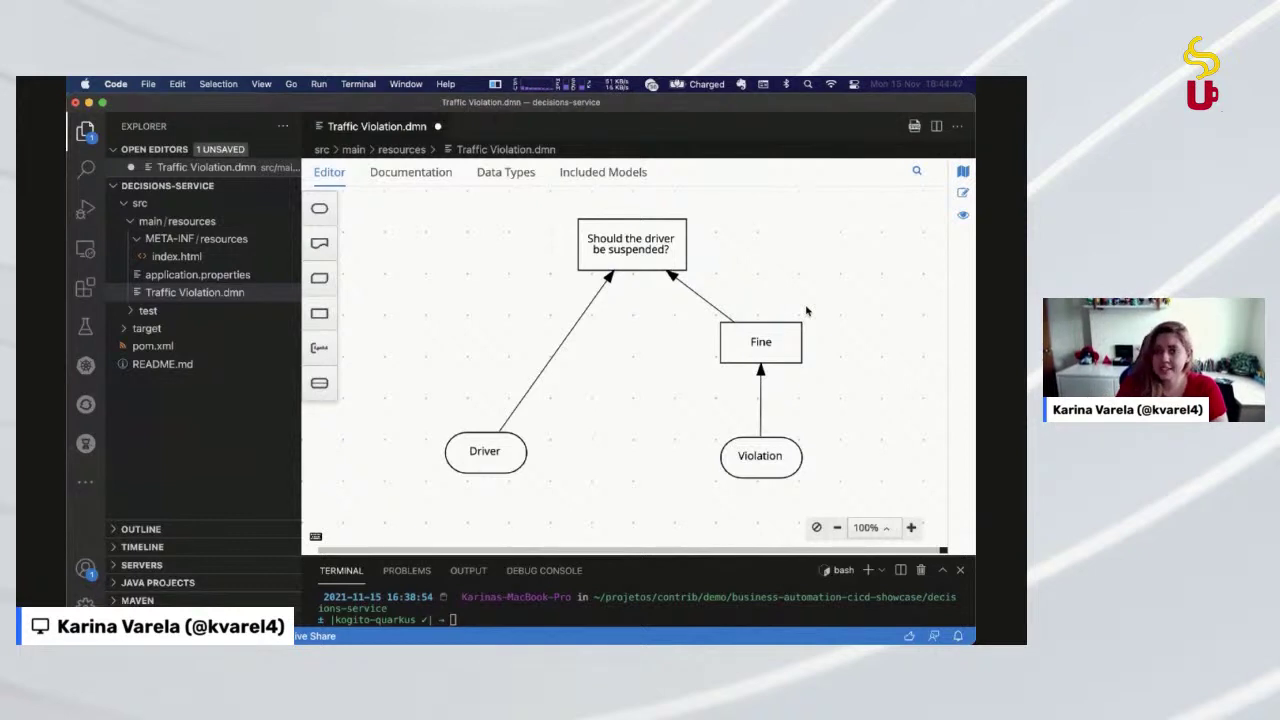
left_click_drag(410, 205, 848, 432)
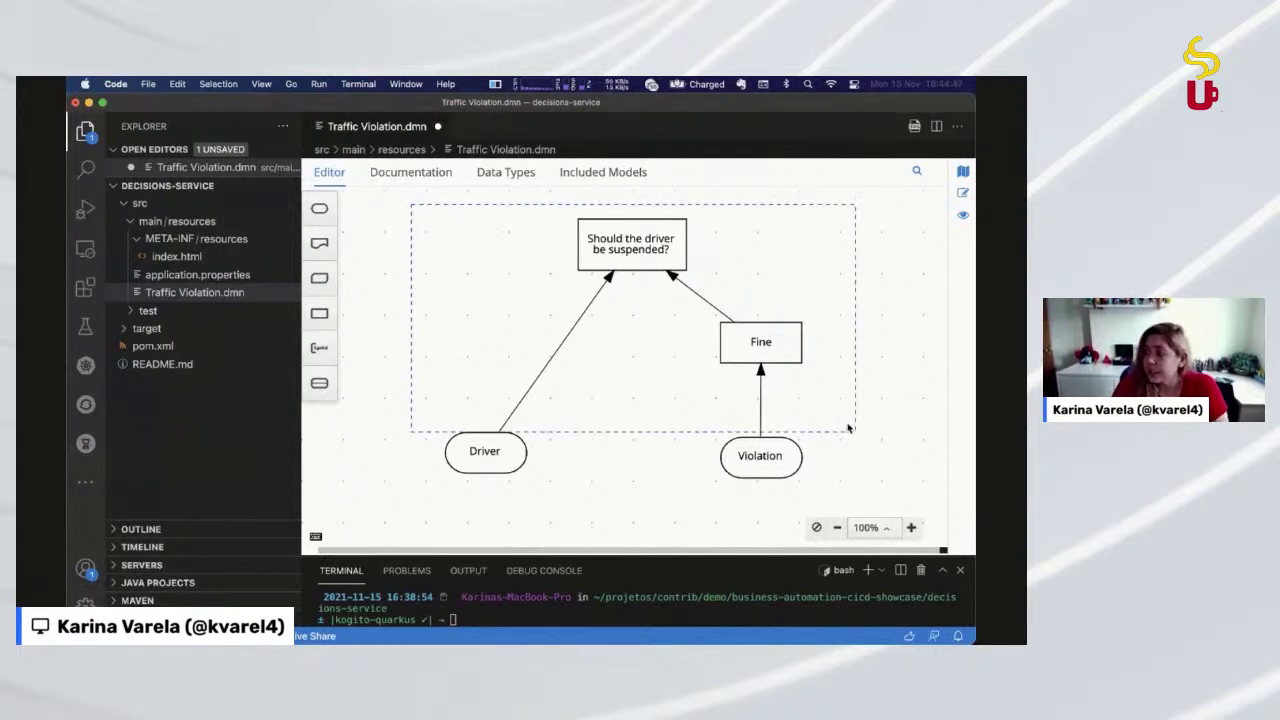
left_click_drag(768, 440, 731, 438)
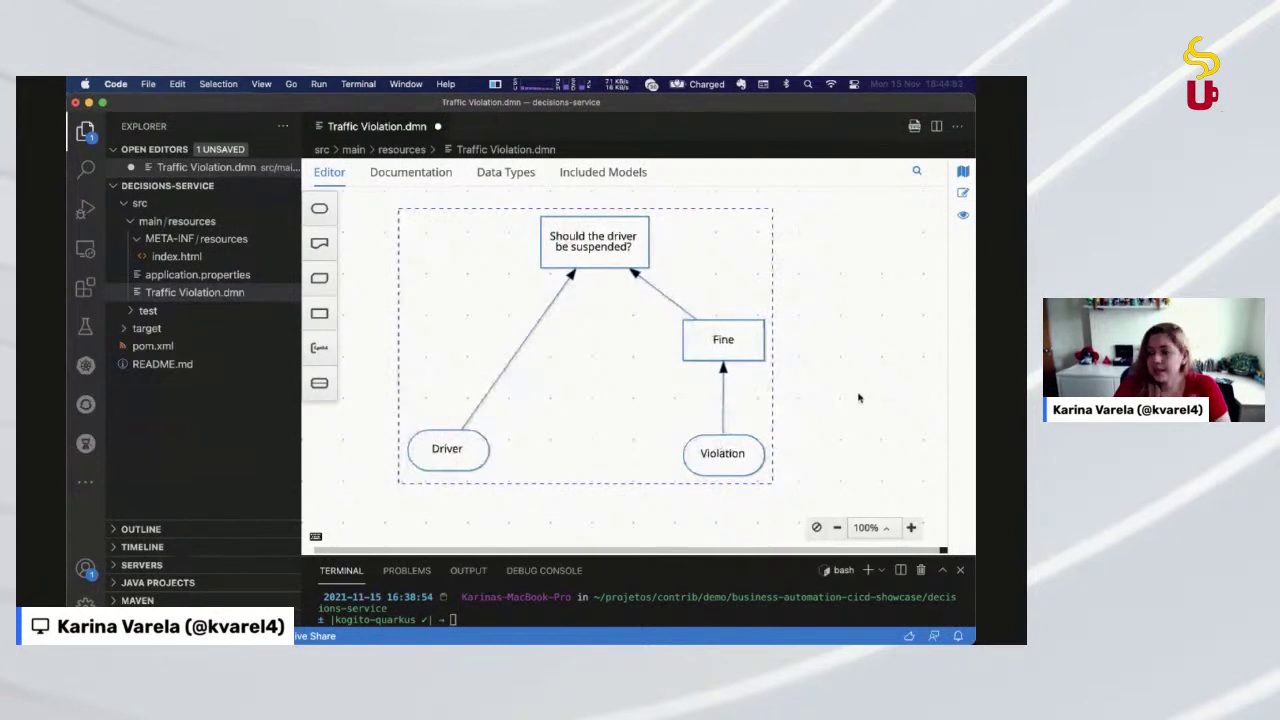
left_click(858, 398)
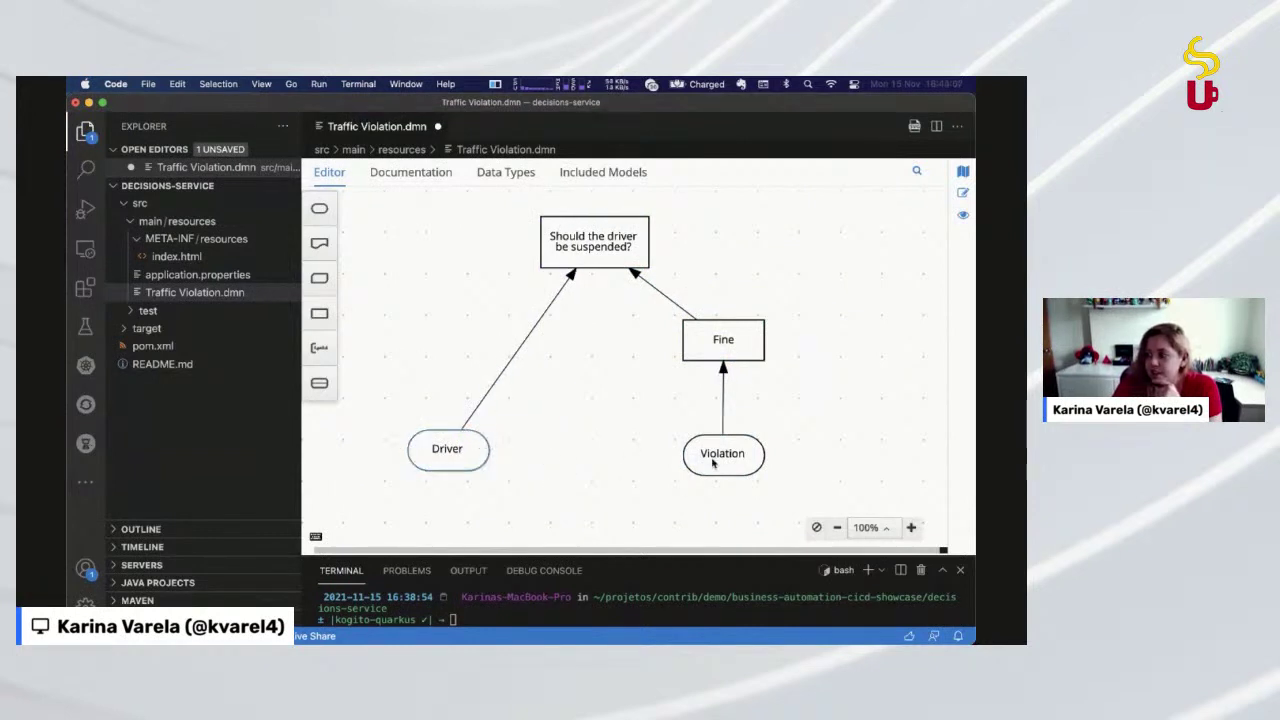
Select the Driver and Violation inputs, then the suspension decision and Fine nodes
left_click_drag(350, 424, 789, 483)
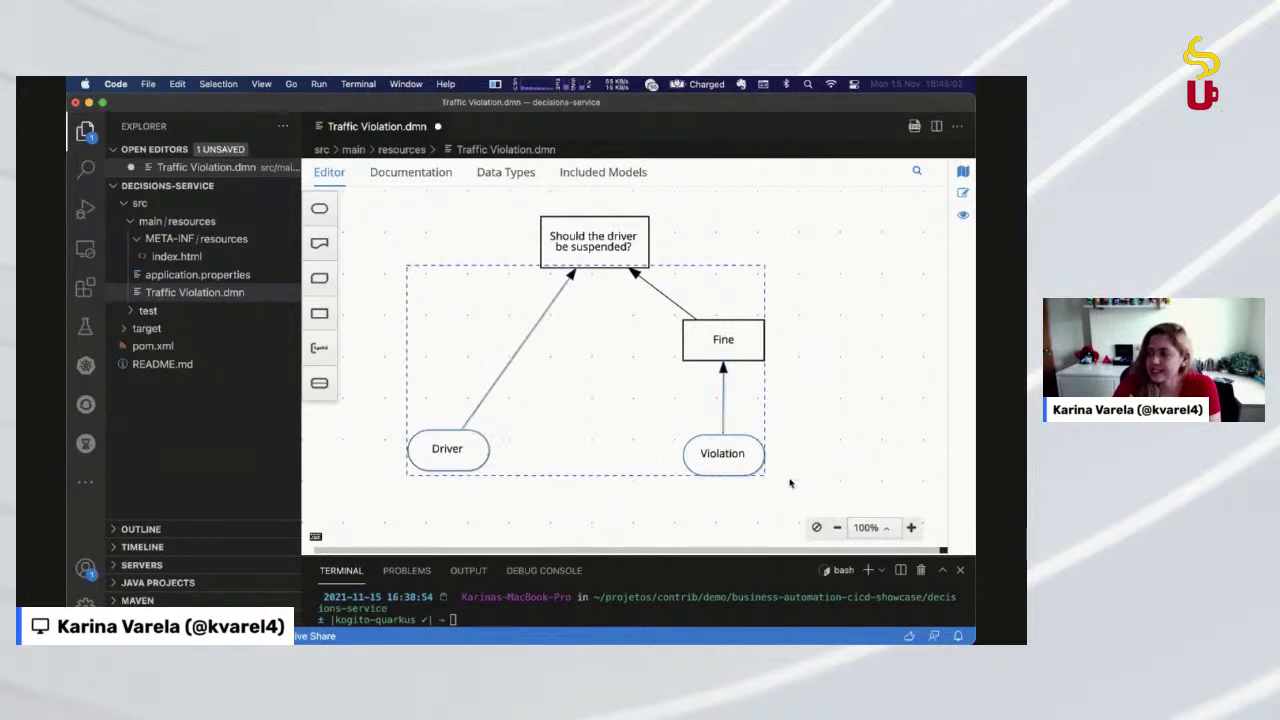
left_click(620, 235)
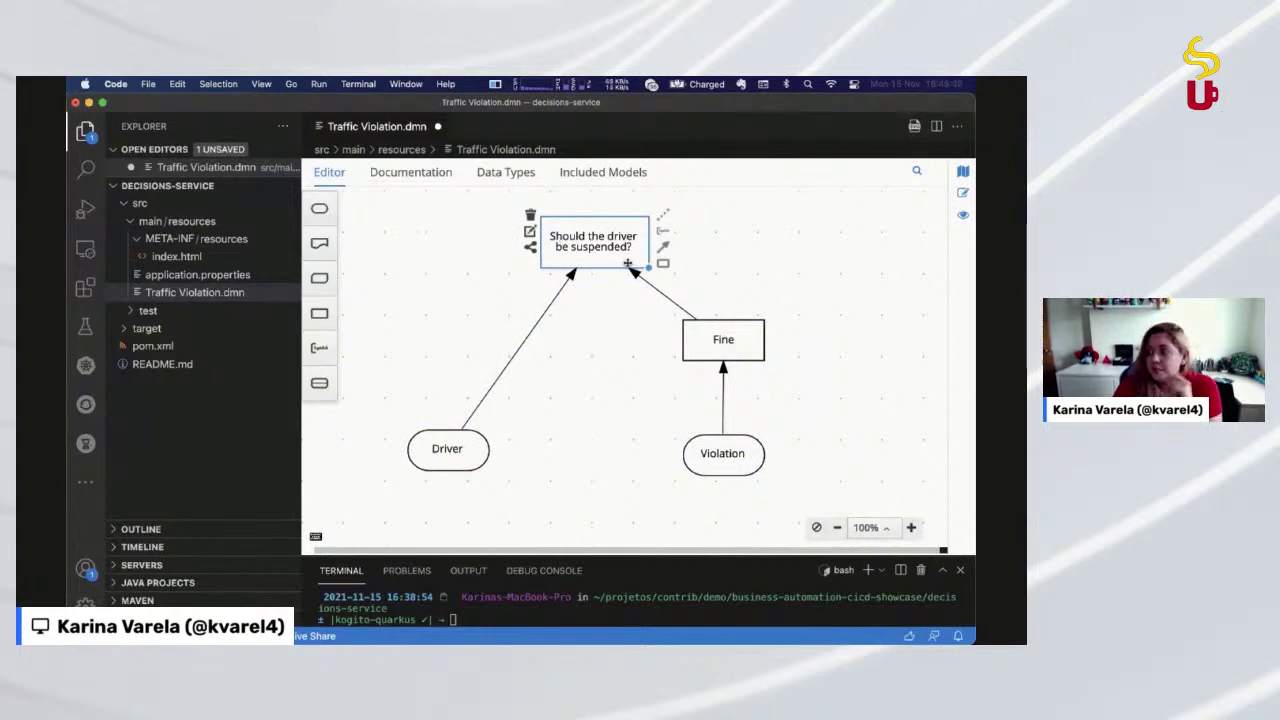
left_click(712, 336)
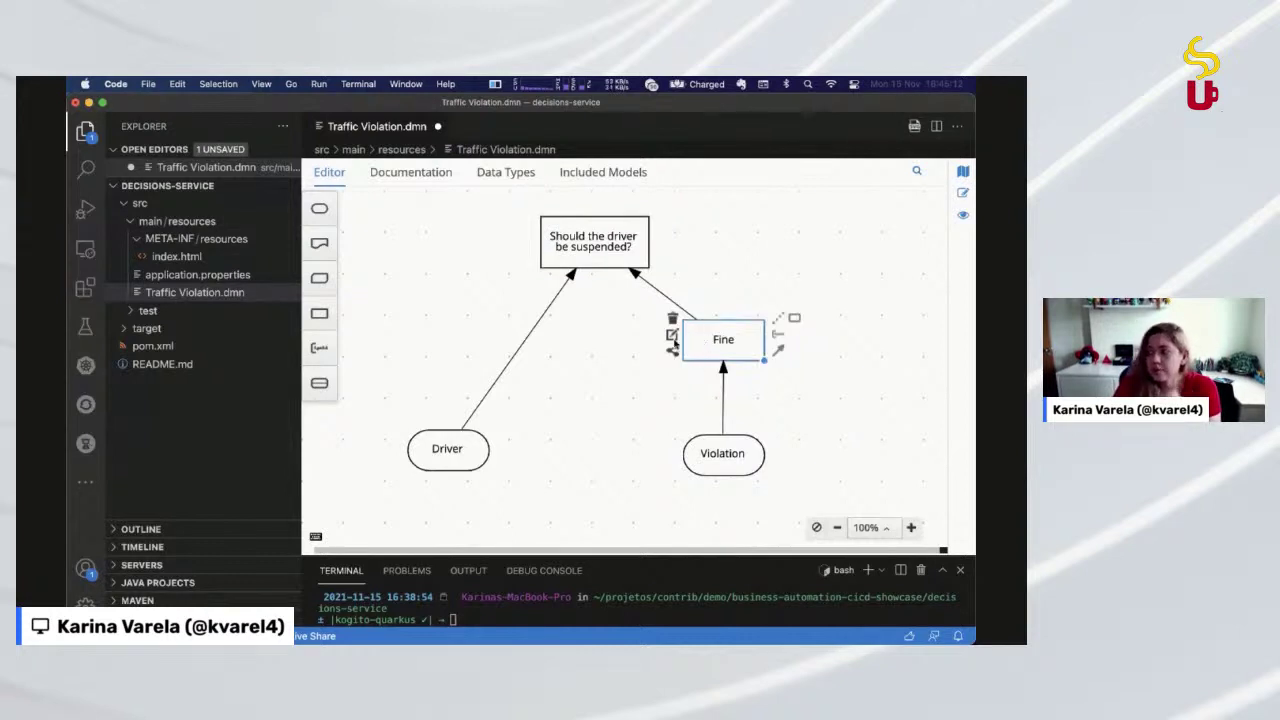
Inspect the Fine decision table's Violation.Type clause and speed-difference rules
left_click(672, 336)
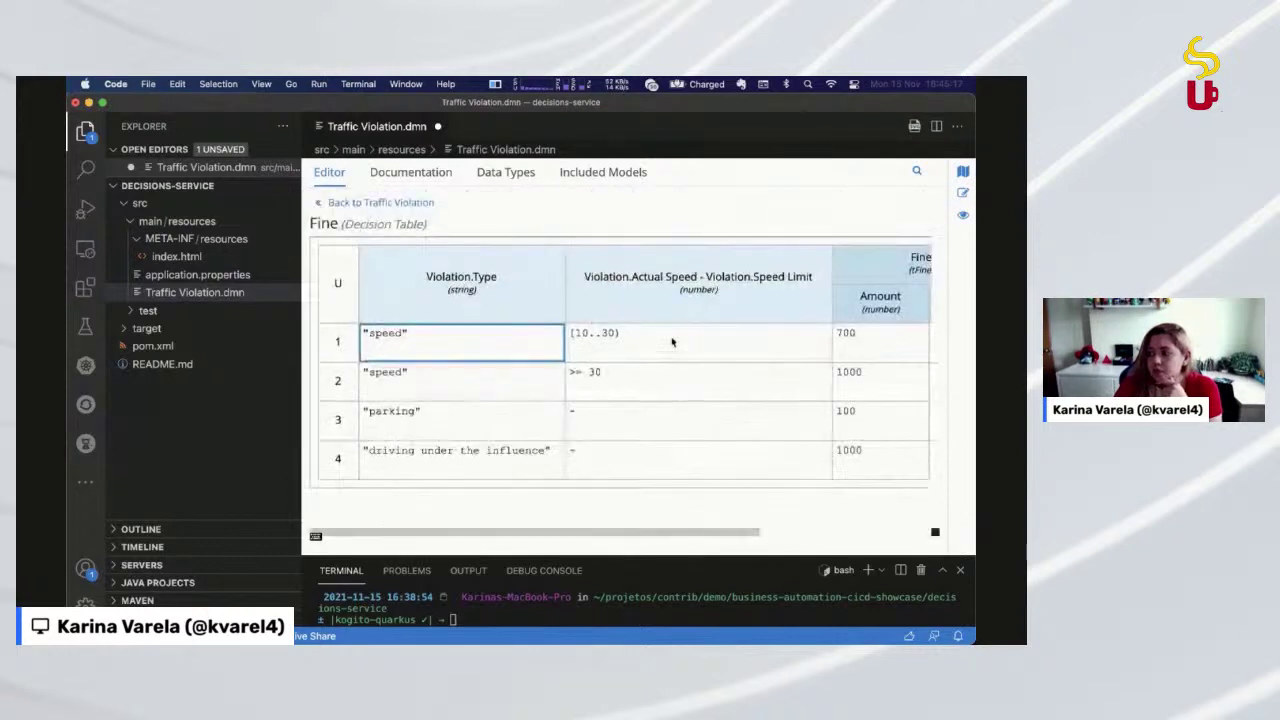
left_click(478, 271)
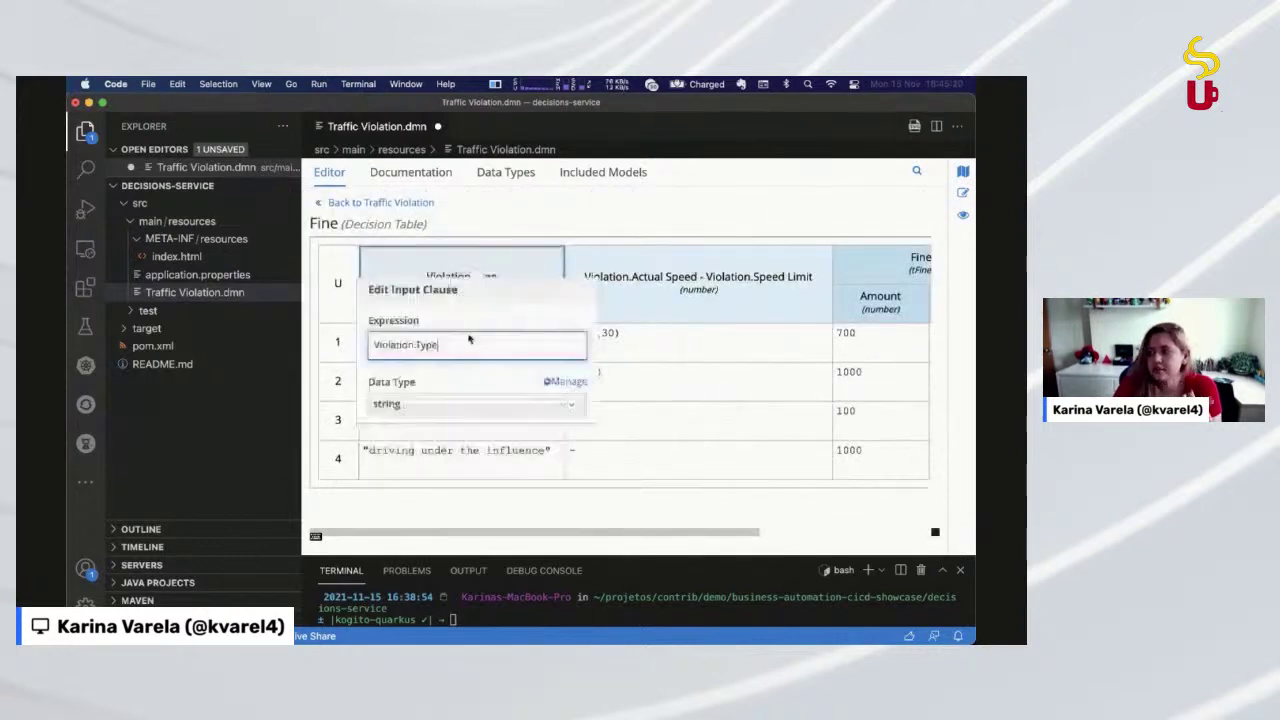
left_click(711, 371)
key("Up")
key("Left")
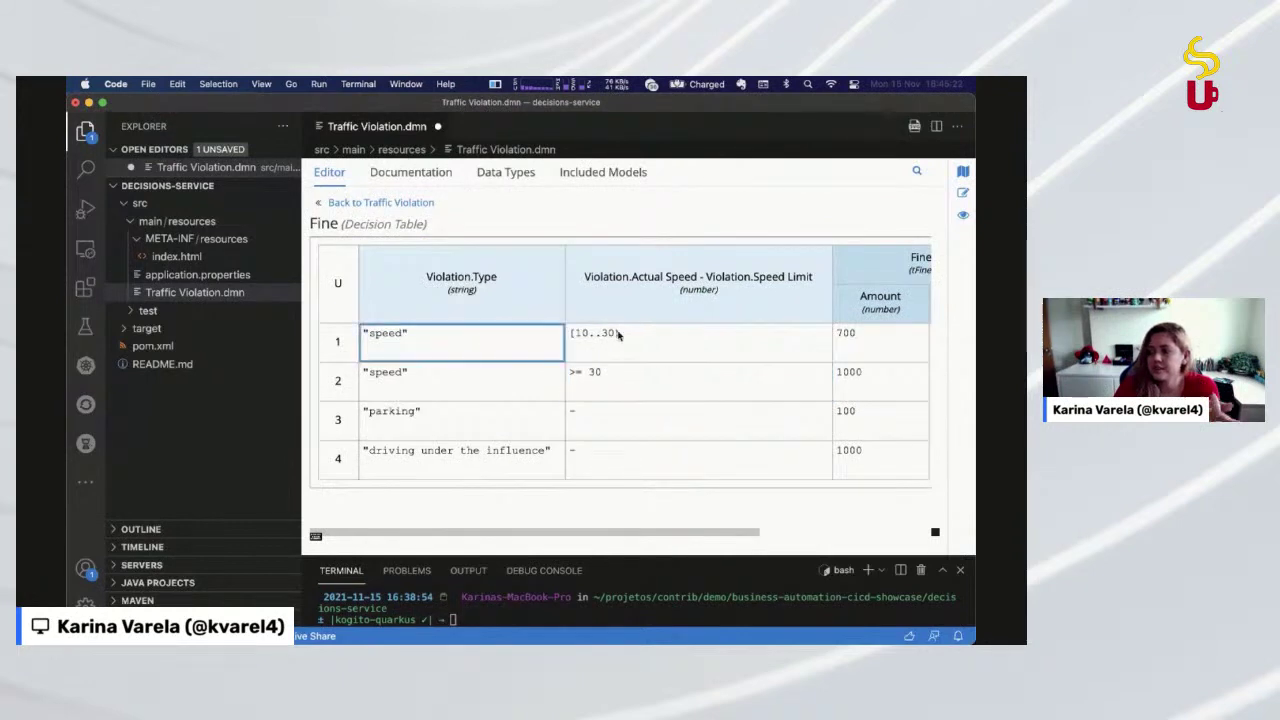
left_click(646, 348)
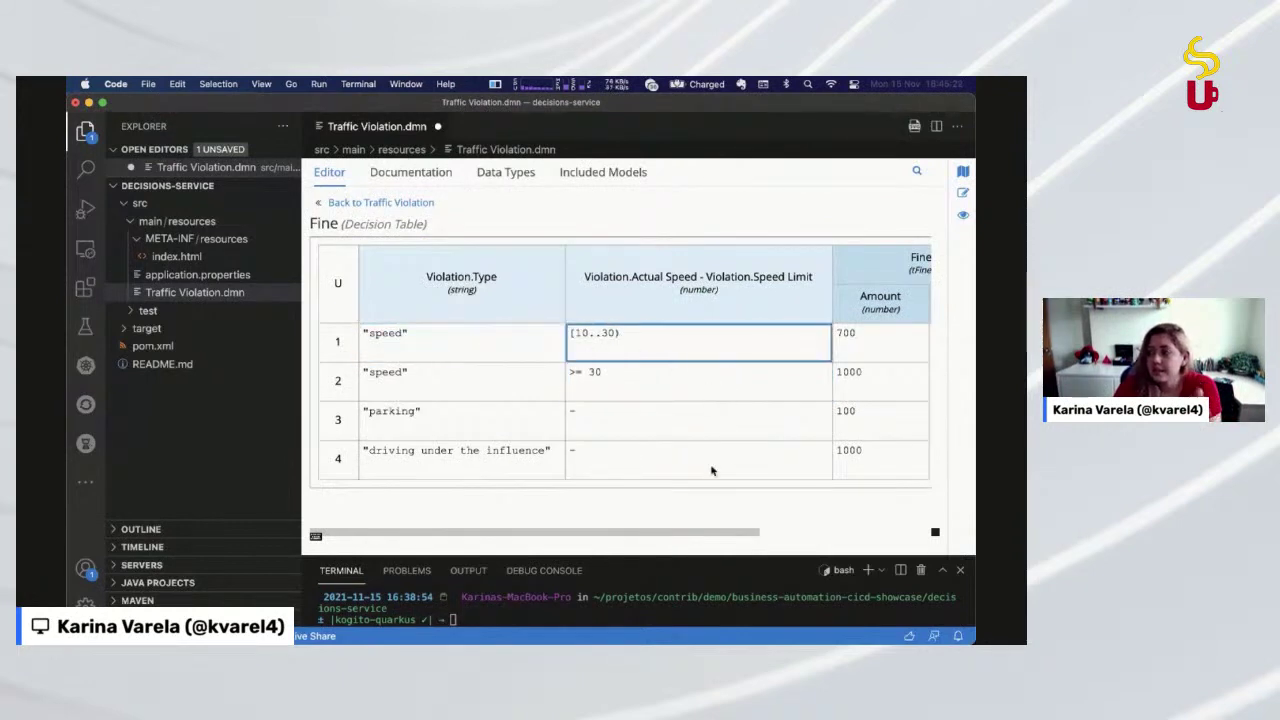
scroll(750, 420, "right", 5)
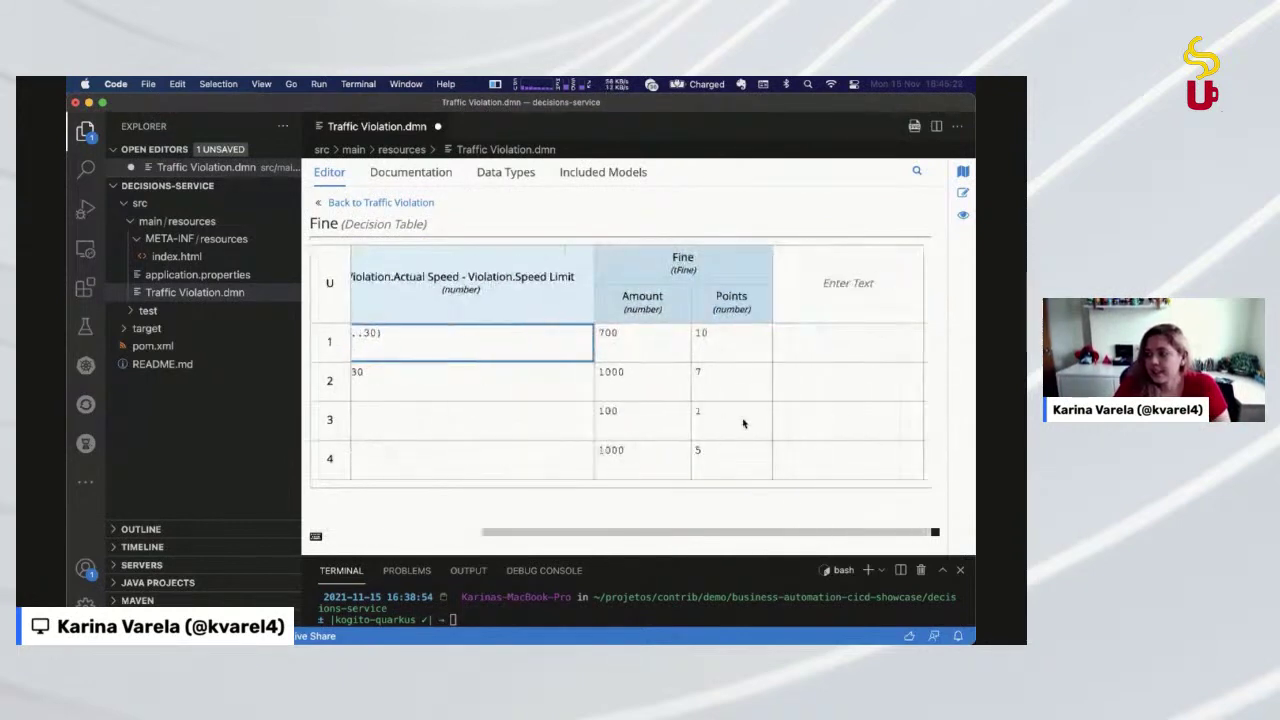
scroll(743, 423, "left", 5)
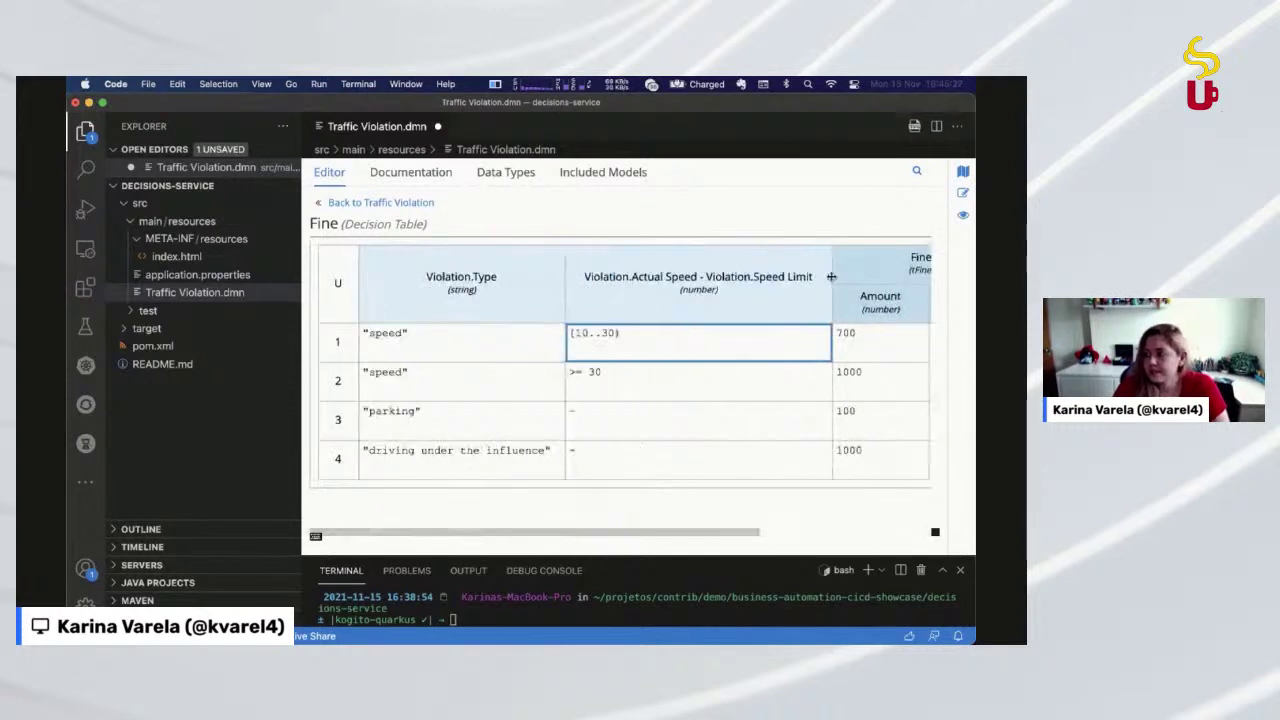
left_click_drag(831, 278, 763, 285)
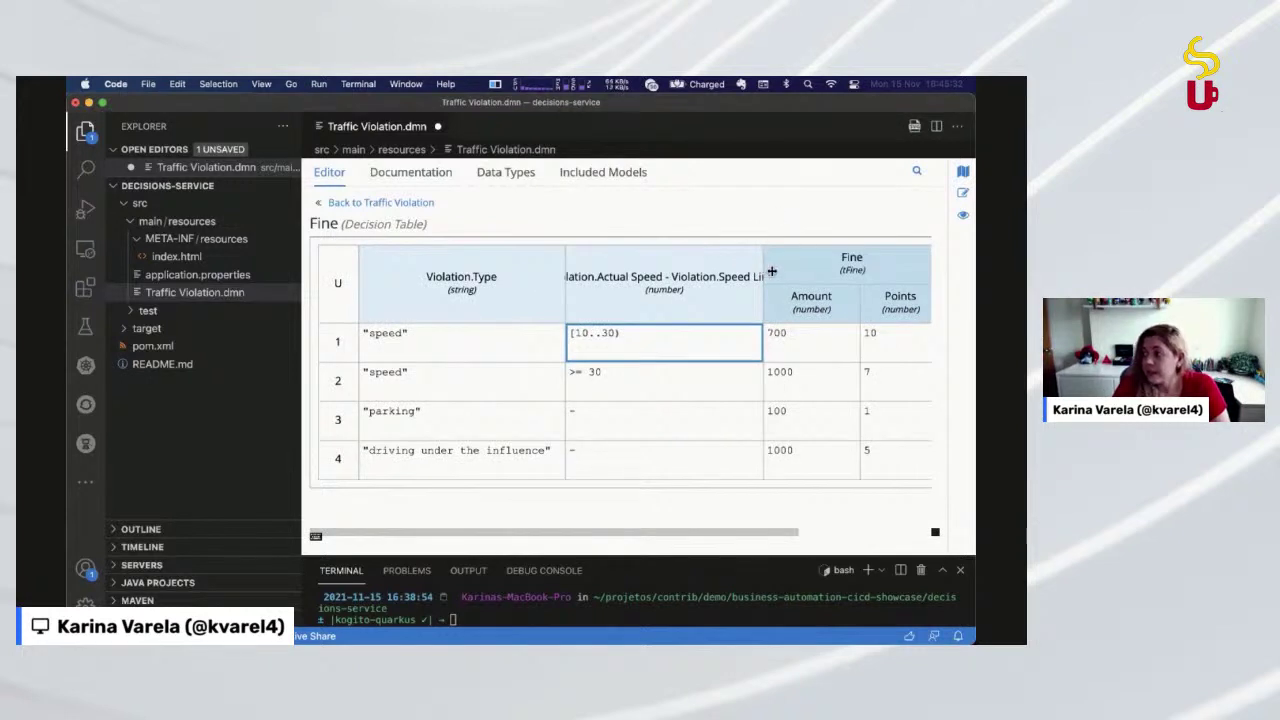
left_click_drag(771, 271, 818, 272)
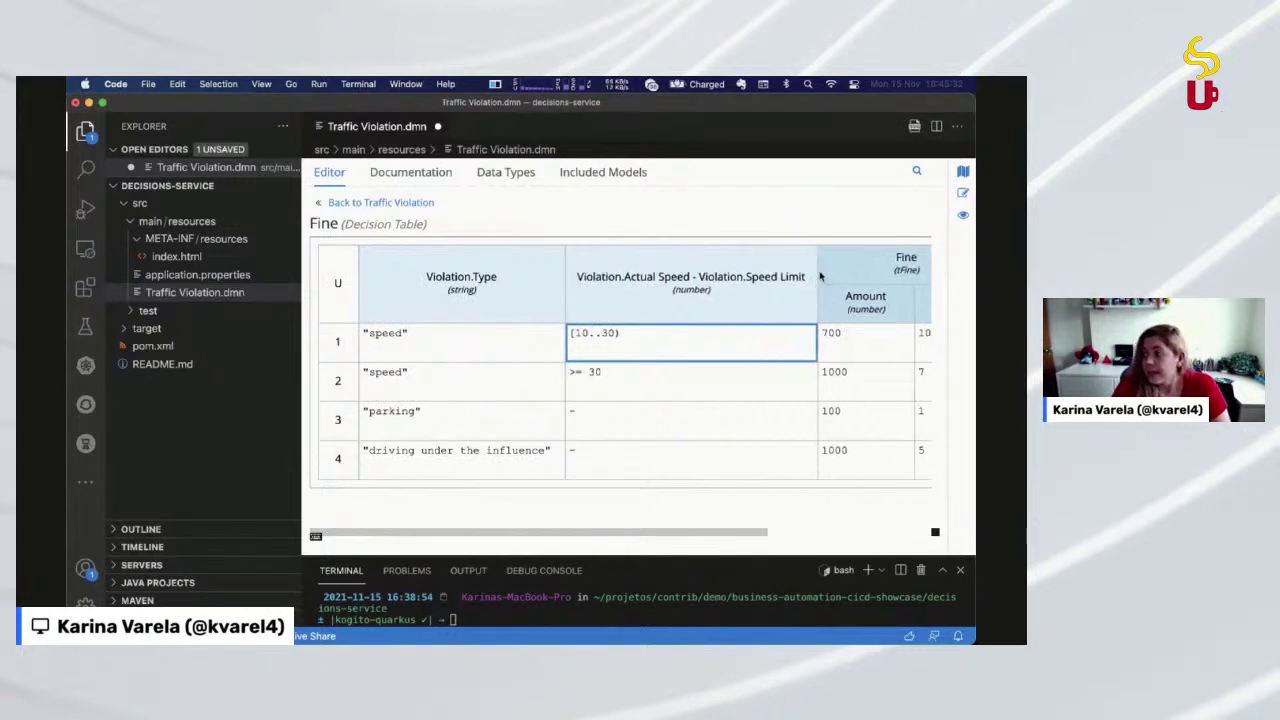
Return to the Traffic Violation diagram, clear selections, and toggle the target folder in Explorer
left_click(420, 204)
left_click(391, 337)
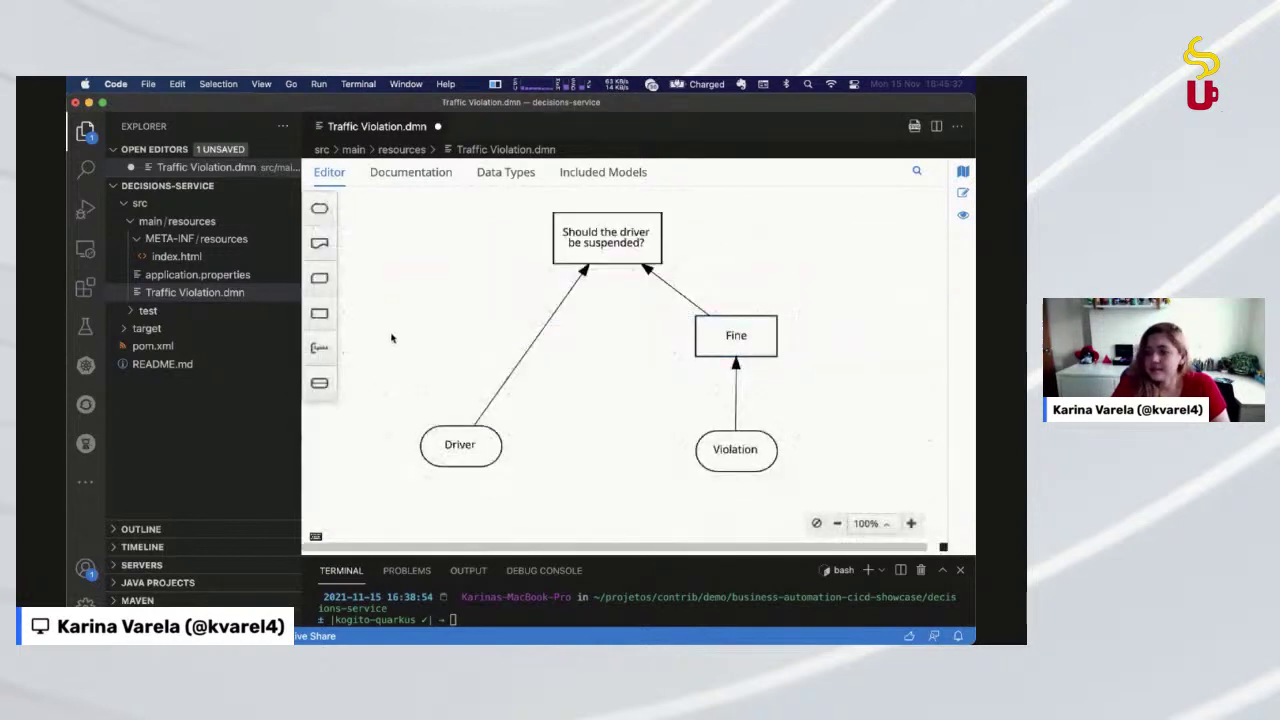
left_click_drag(470, 257, 634, 309)
left_click(519, 298)
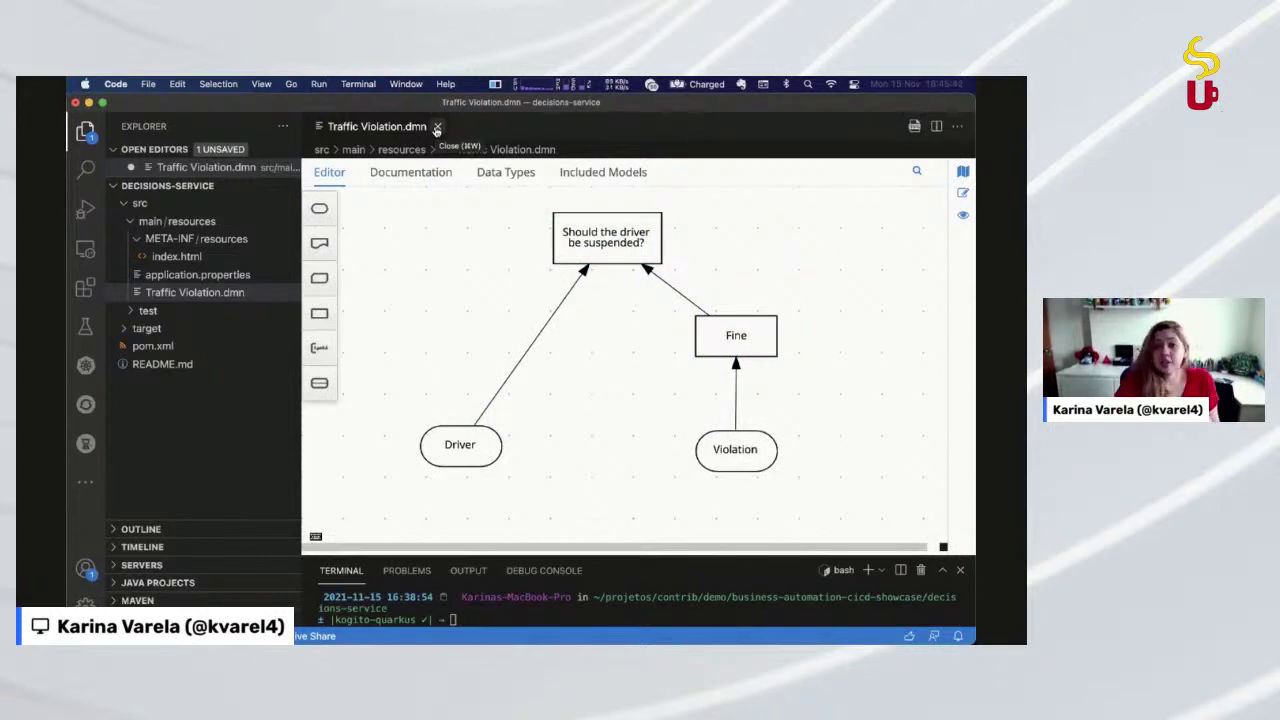
left_click(242, 328)
left_click(245, 328)
Open pom.xml, select the kogito-quarkus artifact, scroll through the dependencies, then close it
left_click(267, 346)
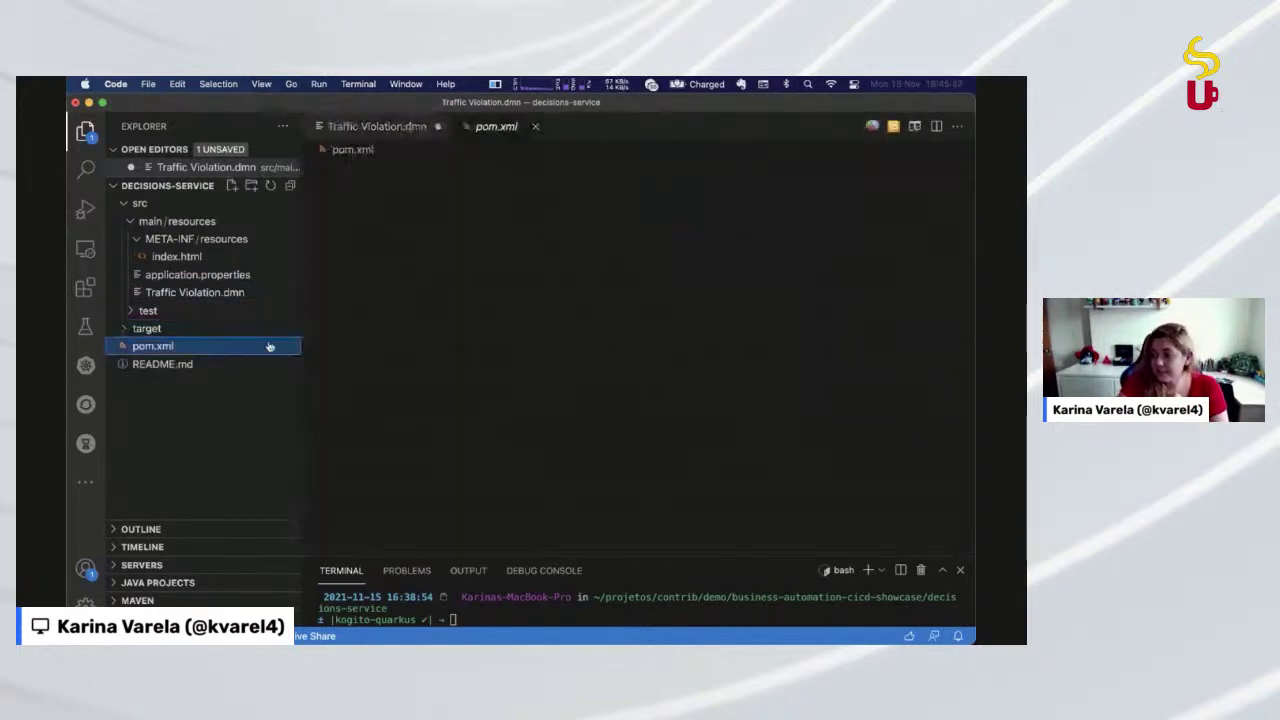
scroll(617, 410, "down", 8)
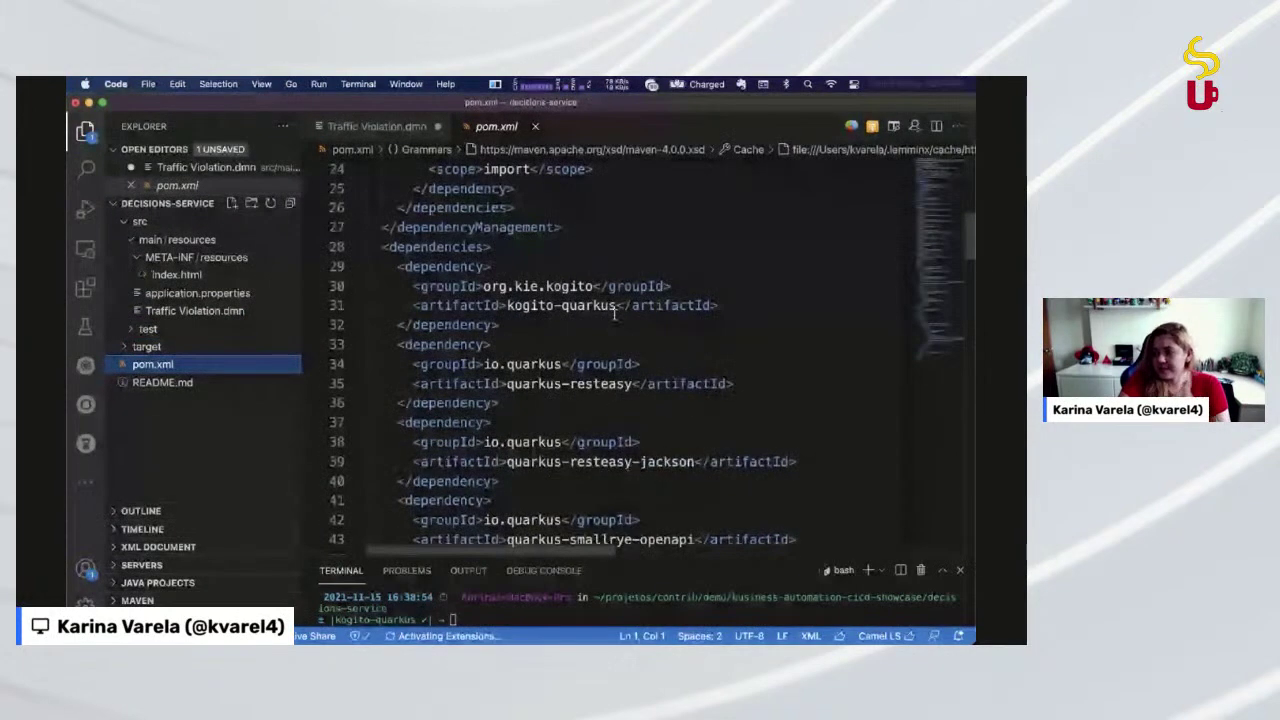
left_click_drag(615, 312, 506, 308)
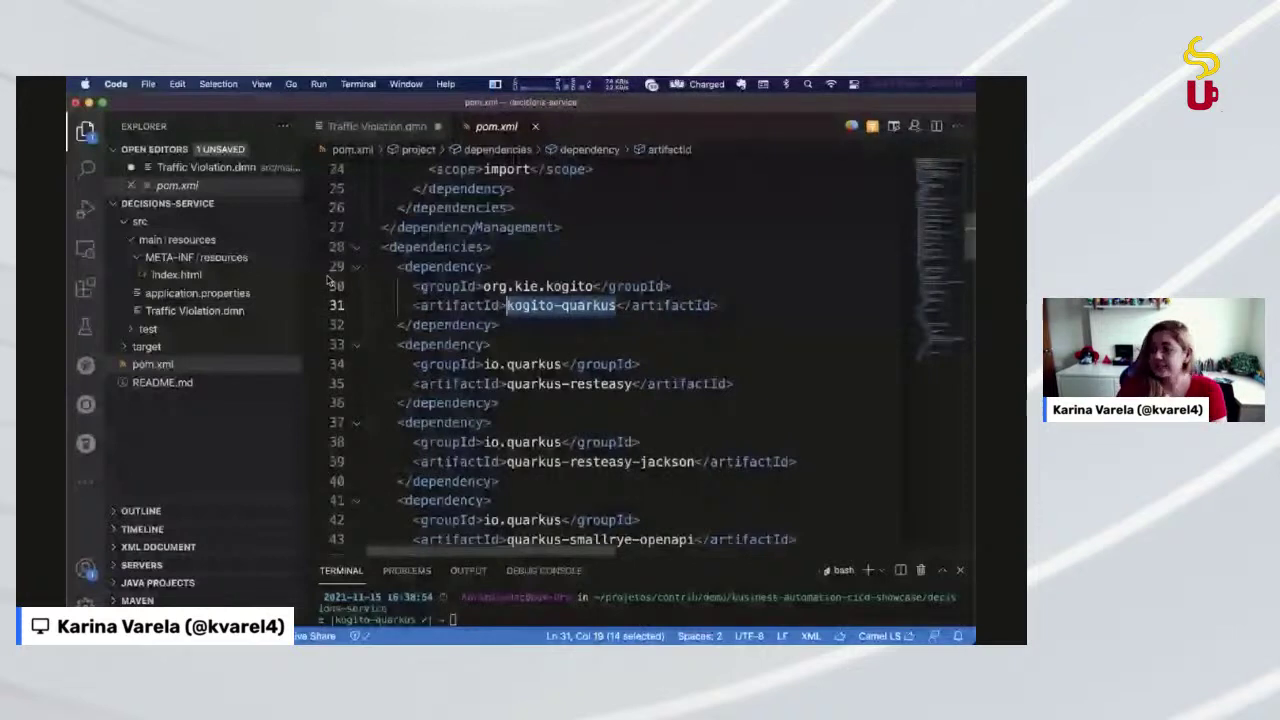
scroll(581, 340, "down", 1)
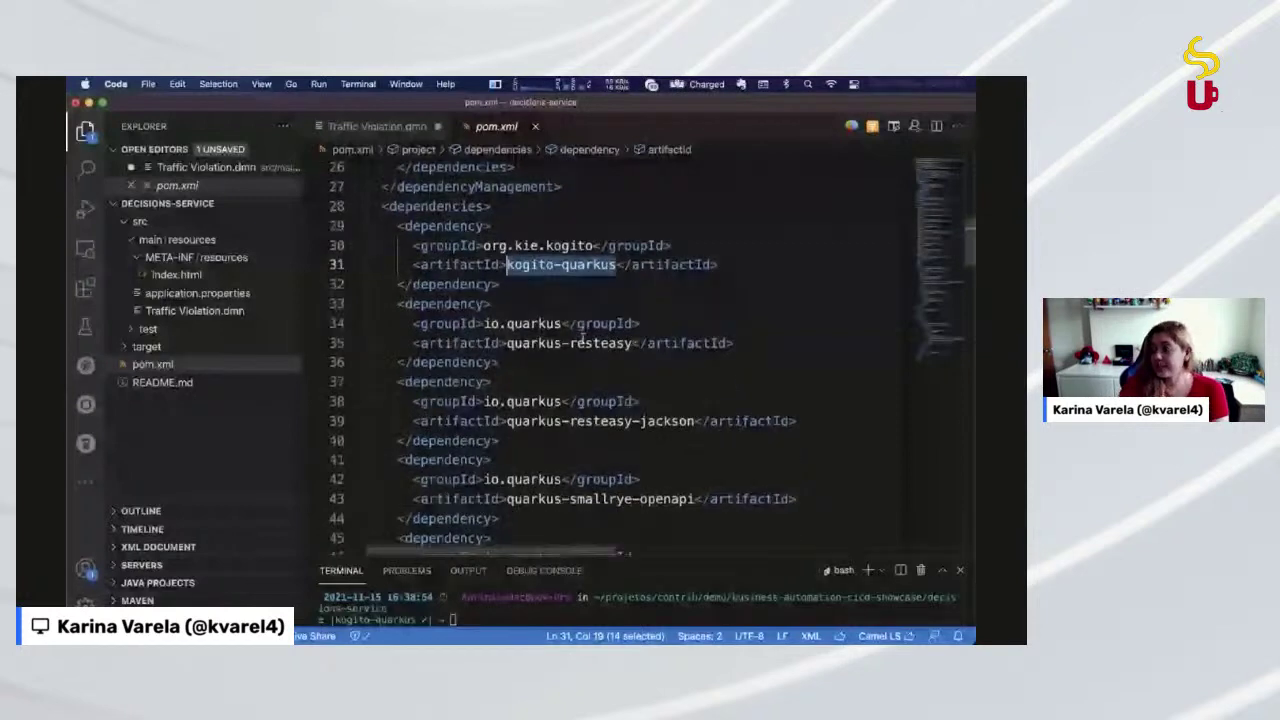
scroll(581, 340, "down", 3)
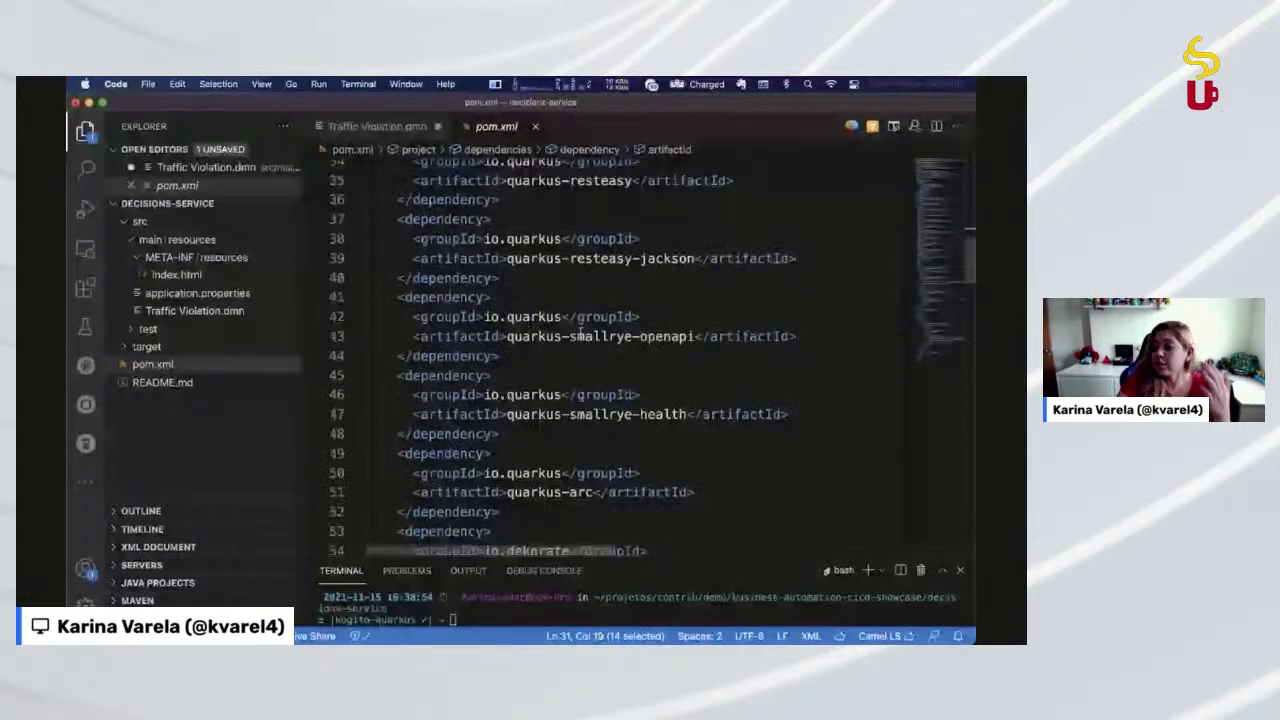
scroll(581, 338, "down", 5)
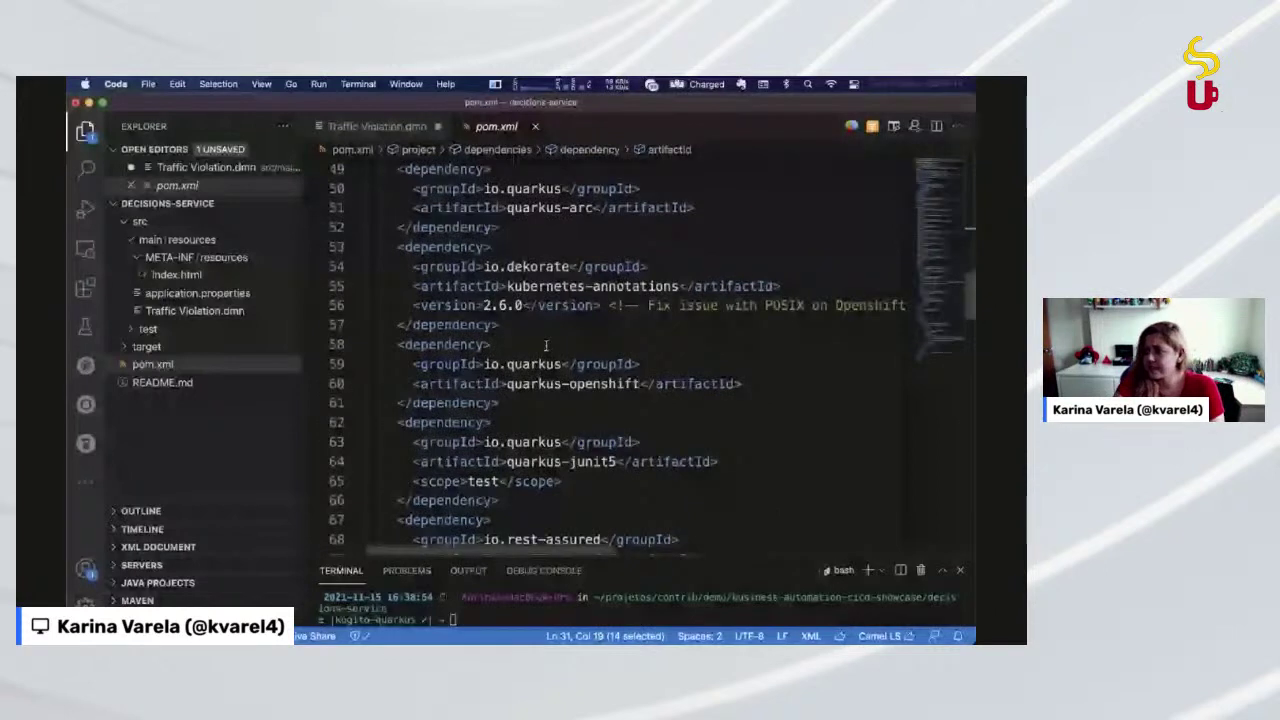
scroll(546, 345, "up", 15)
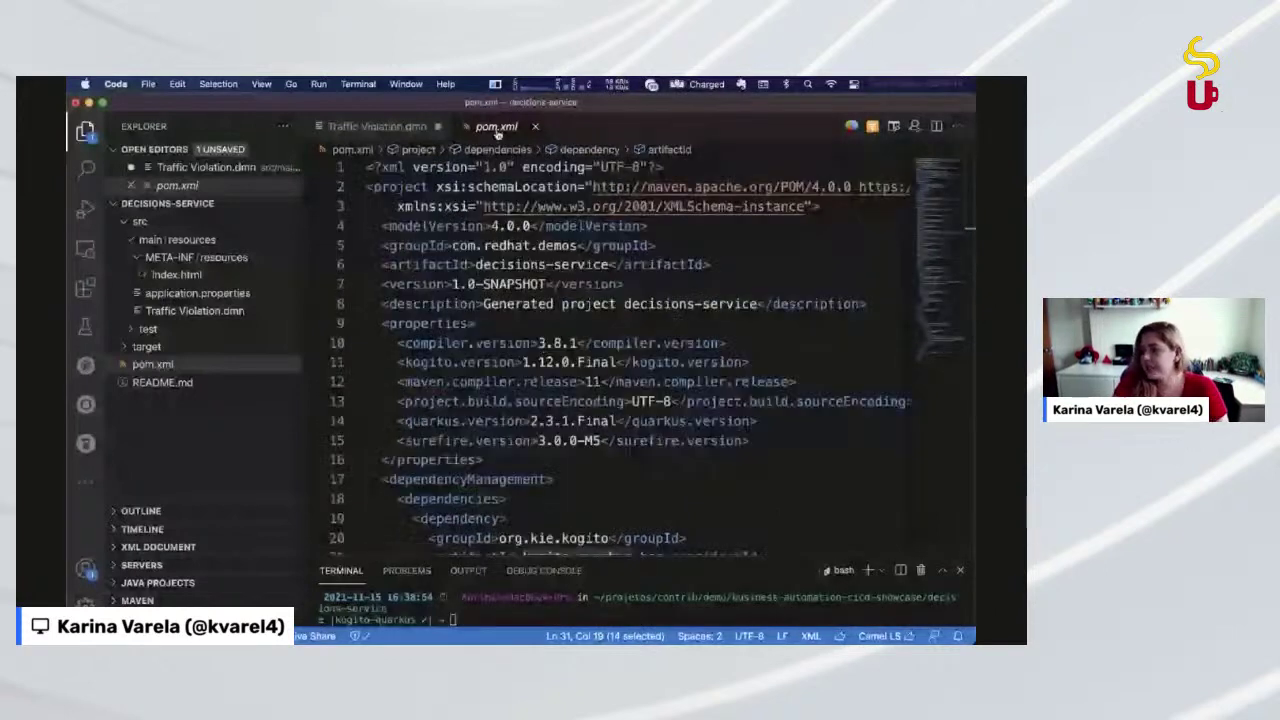
left_click(534, 126)
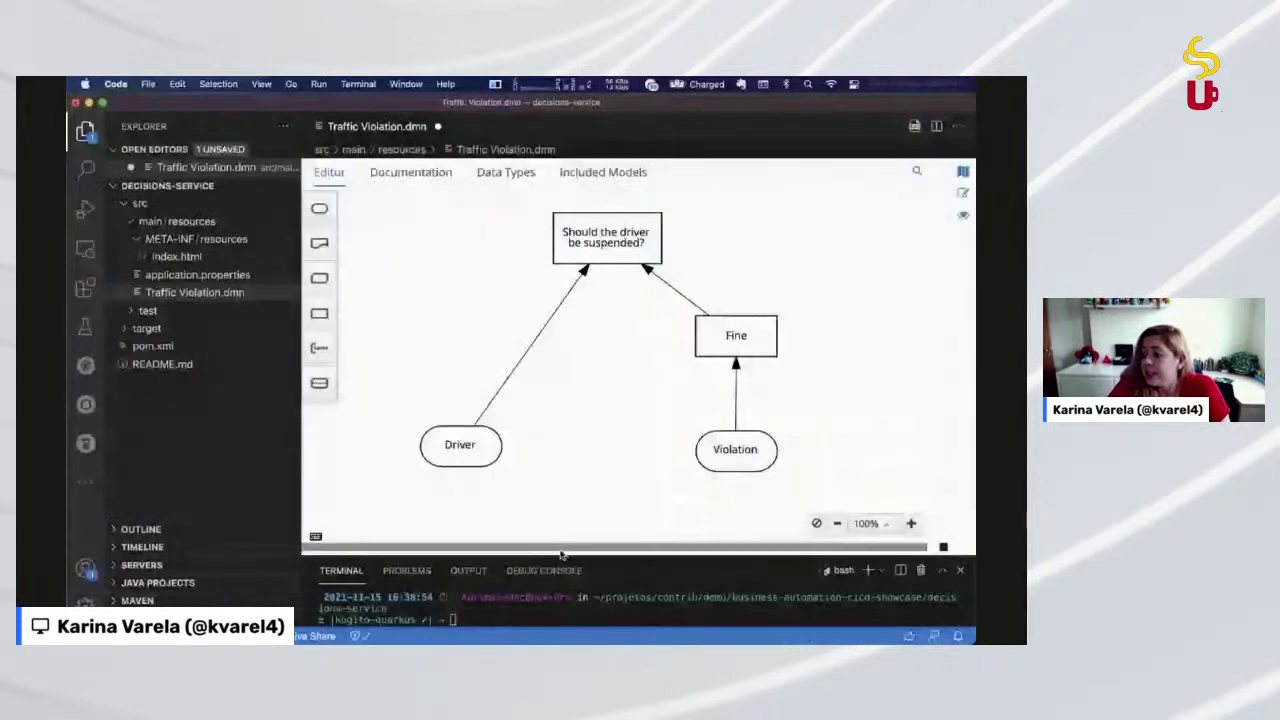
Enlarge and clear the terminal, then run mvn quarkus:dev
left_click_drag(561, 553, 559, 443)
left_click(528, 587)
key("super+k")
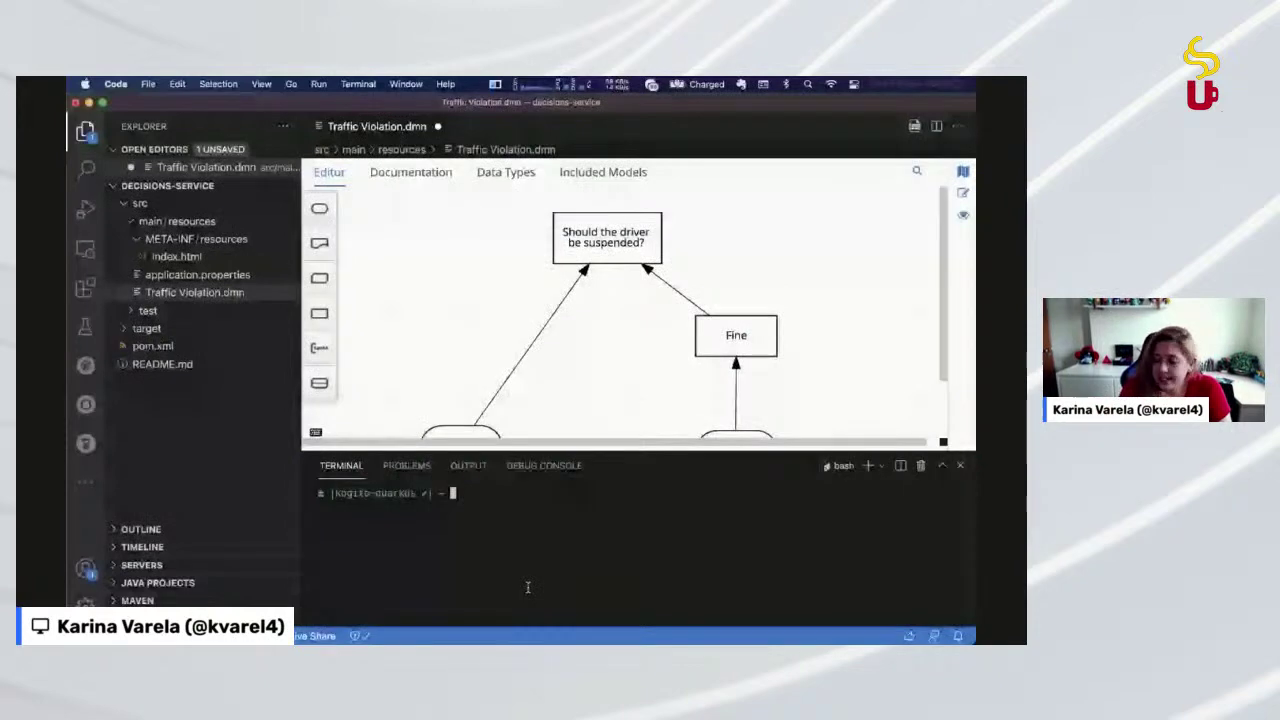
type("mvn quarkus:dev")
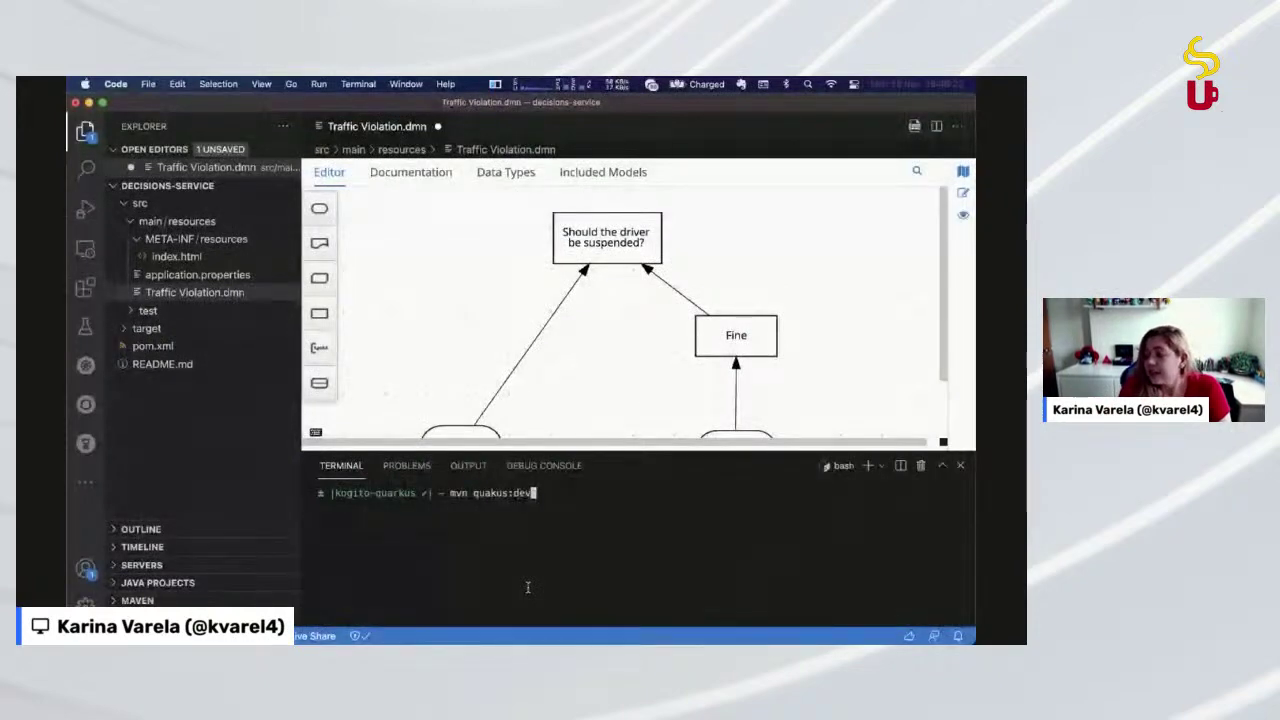
key("Return")
Rerun the JAVA_HOME export from history, rerun mvn quarkus:dev, and open the Fine decision table
key("ctrl+r")
type("export")
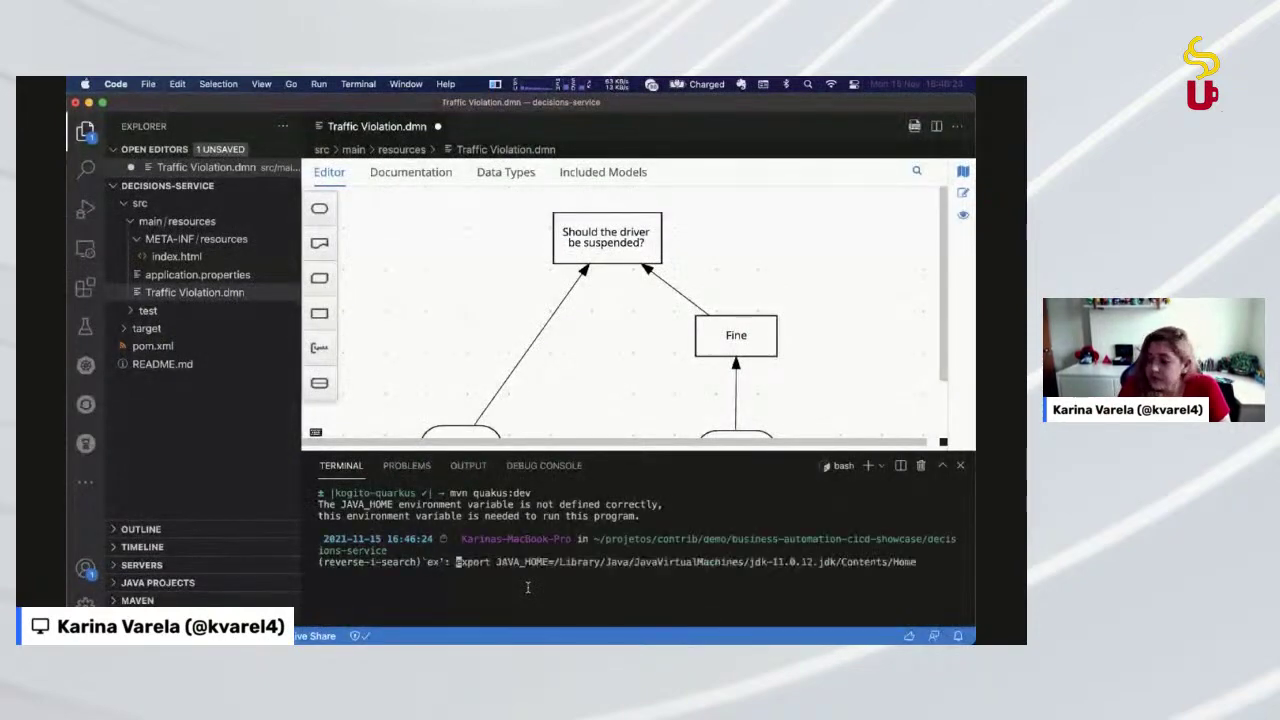
key("Return")
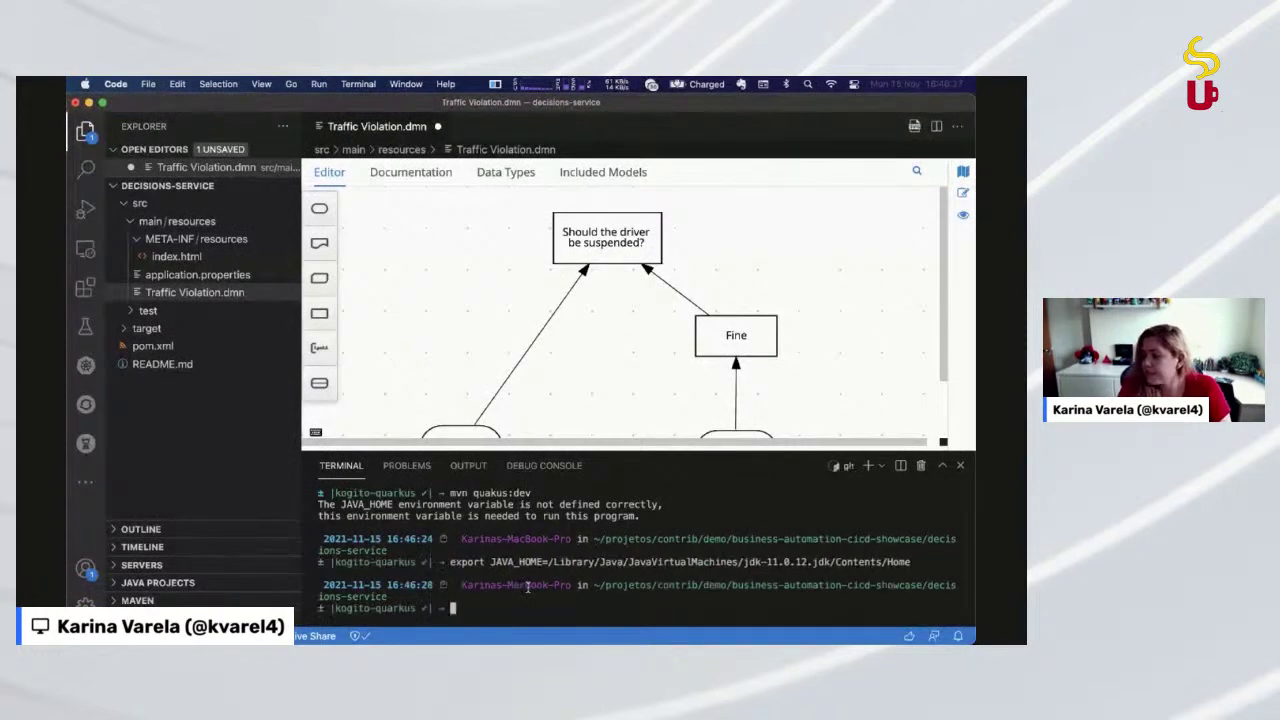
key("Up")
key("Up")
key("Return")
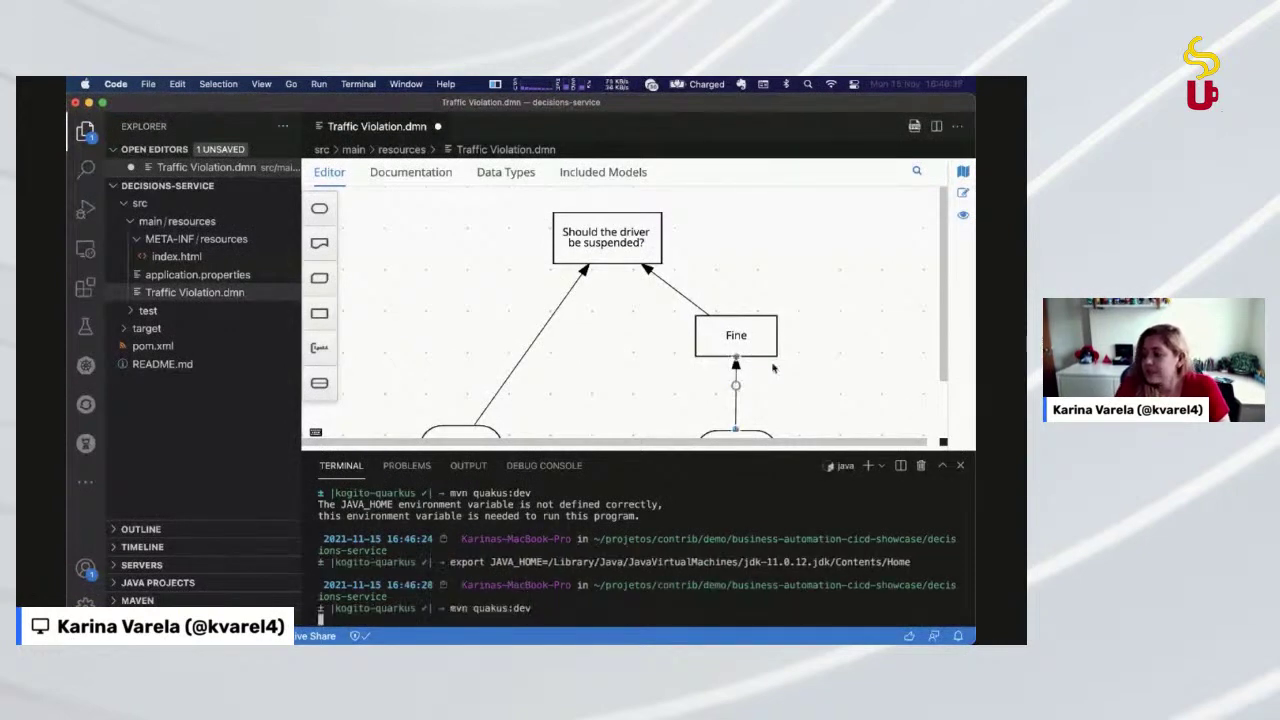
left_click(722, 342)
left_click(685, 330)
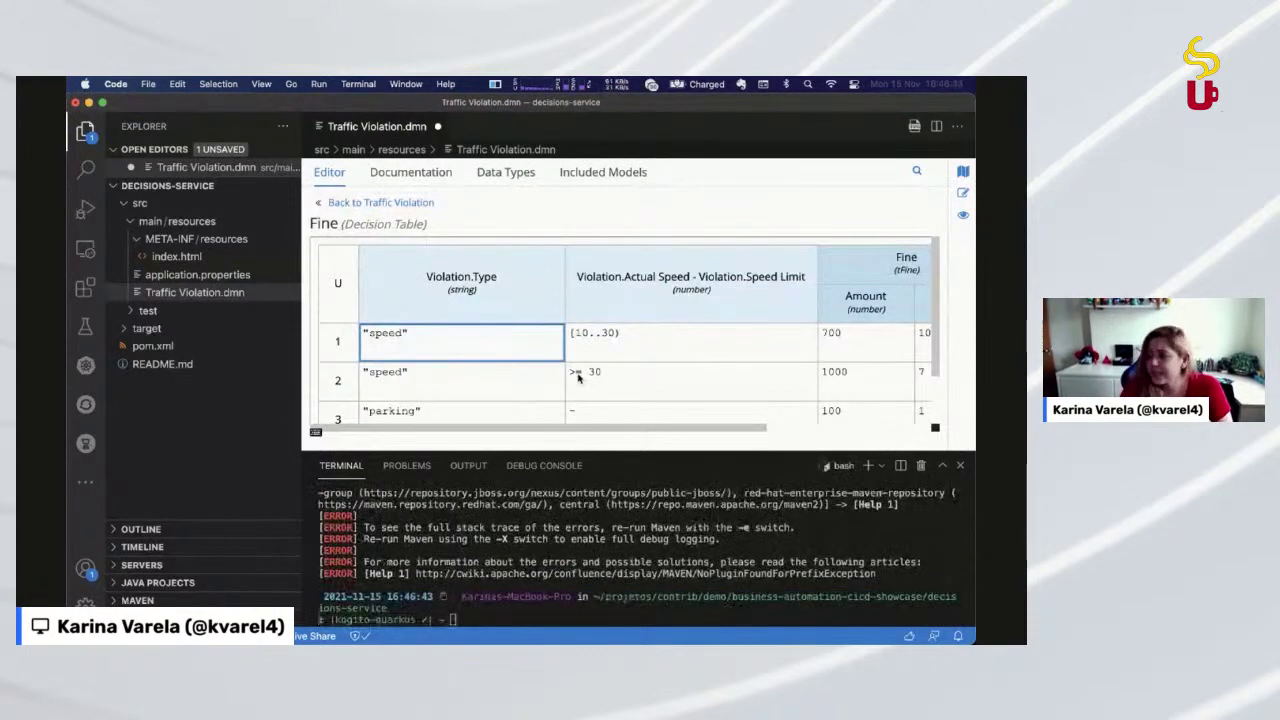
left_click_drag(601, 448, 601, 354)
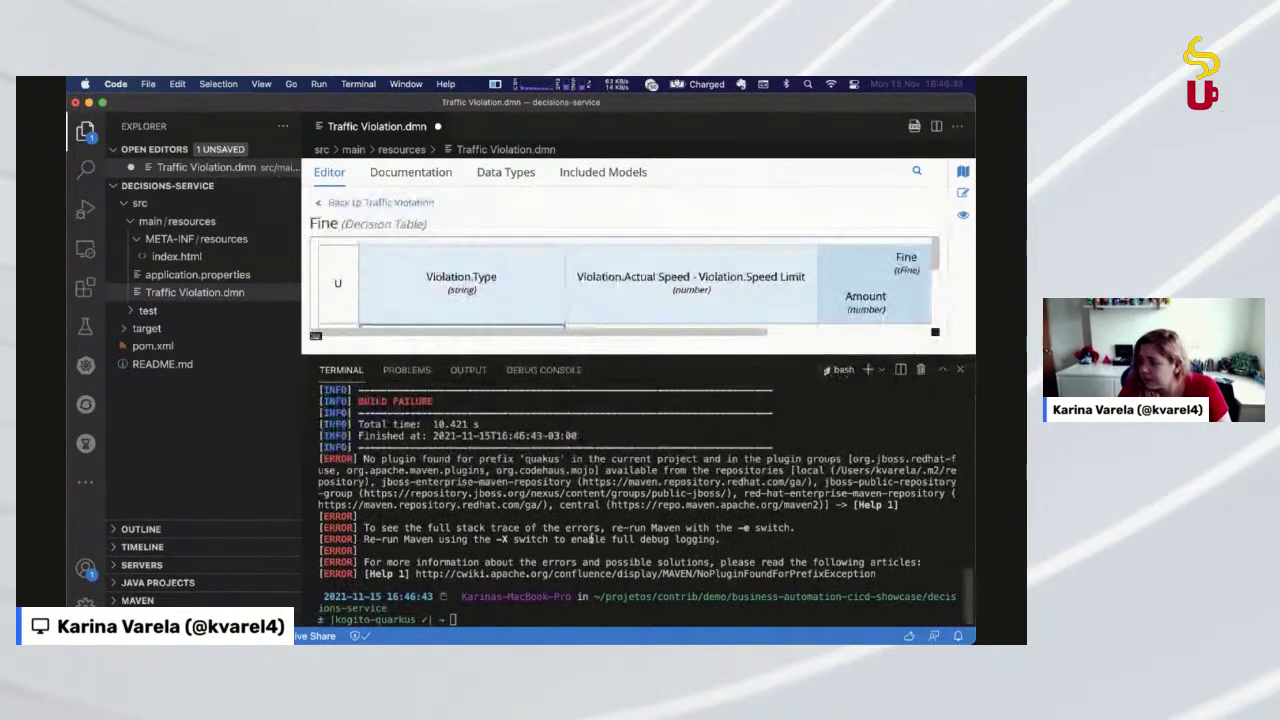
scroll(695, 513, "up", 3)
scroll(695, 513, "up", 5)
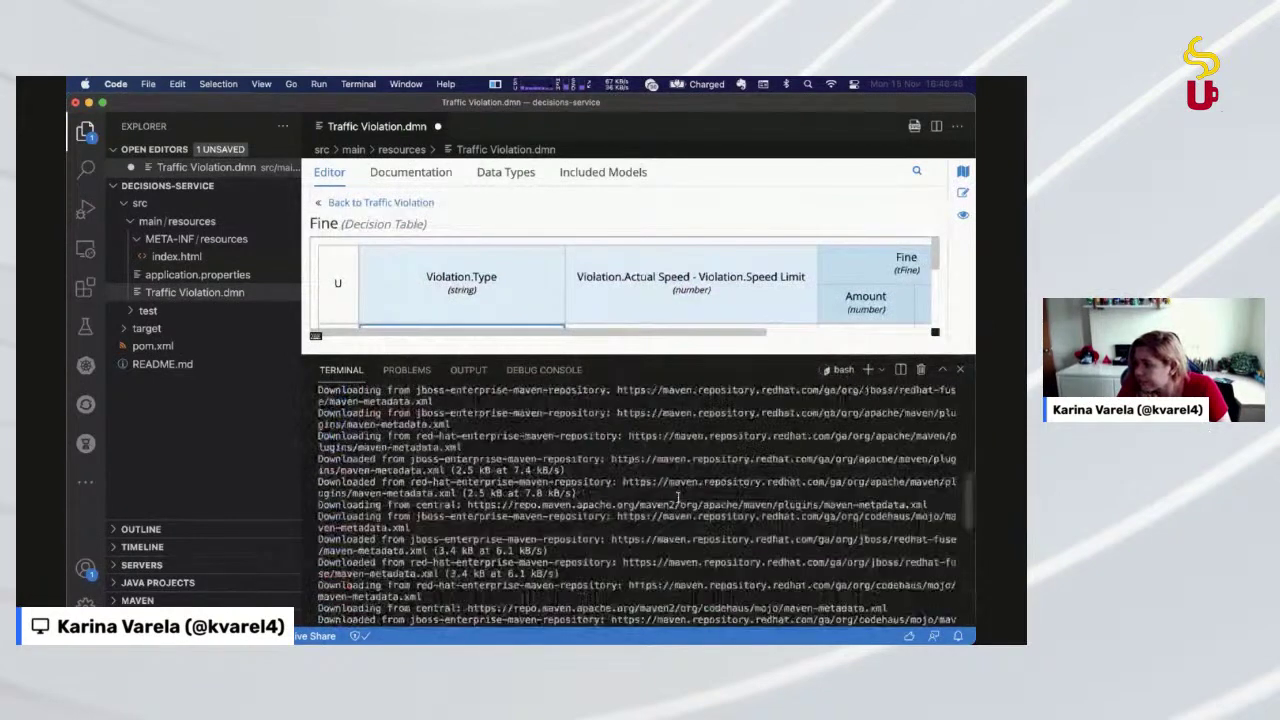
scroll(666, 541, "down", 10)
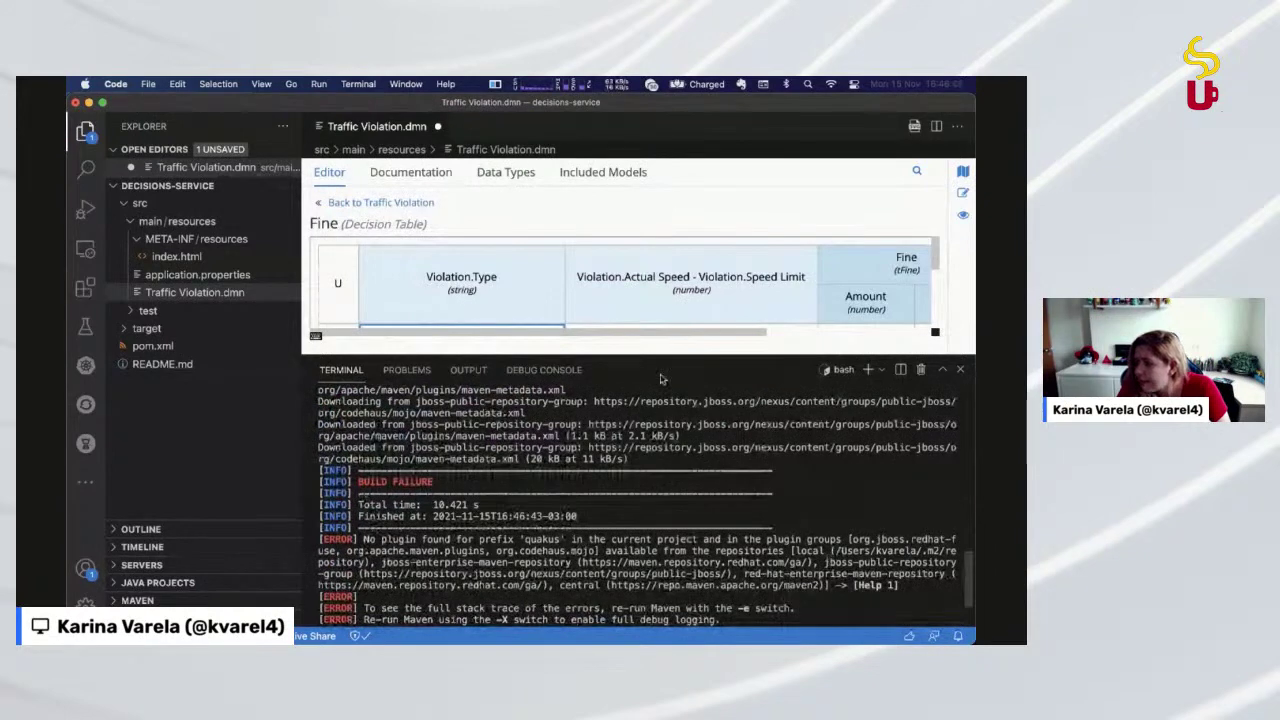
left_click_drag(617, 356, 600, 565)
Inspect the Fine table's row 2 and 3 speed-difference cells, then go back to the Traffic Violation diagram
left_click(575, 414)
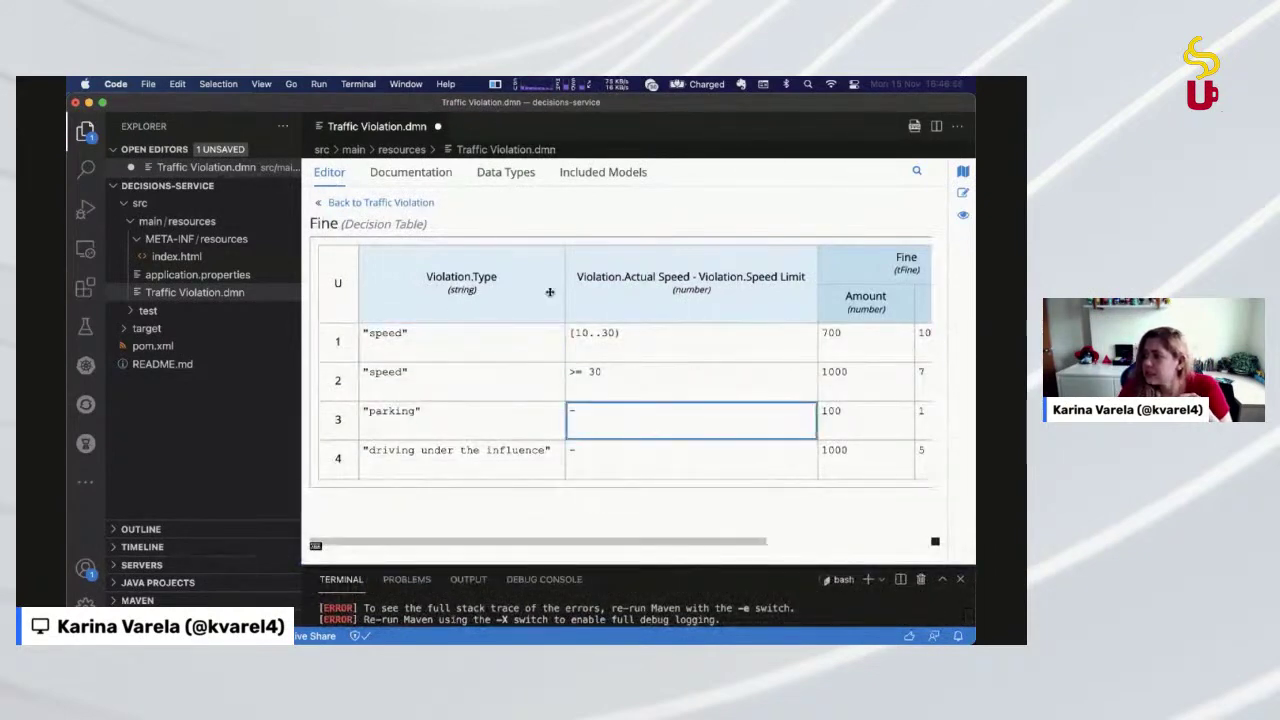
left_click(593, 376)
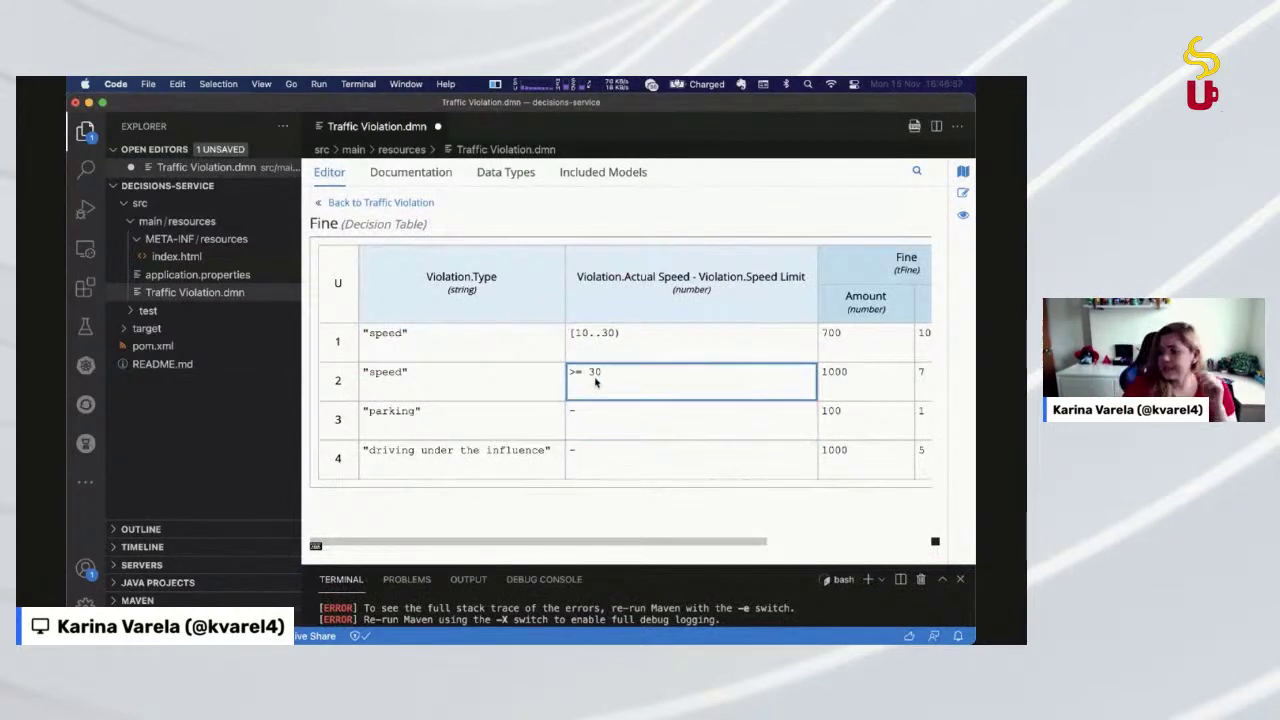
left_click(551, 425)
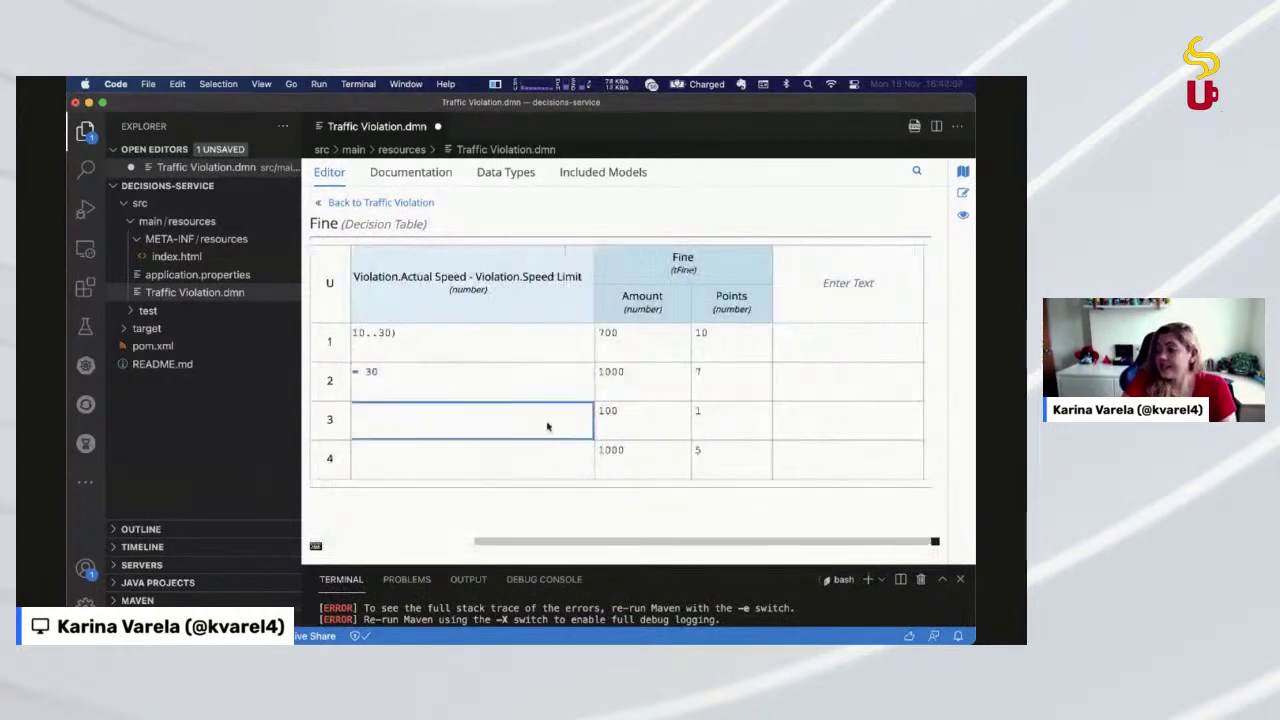
left_click(396, 204)
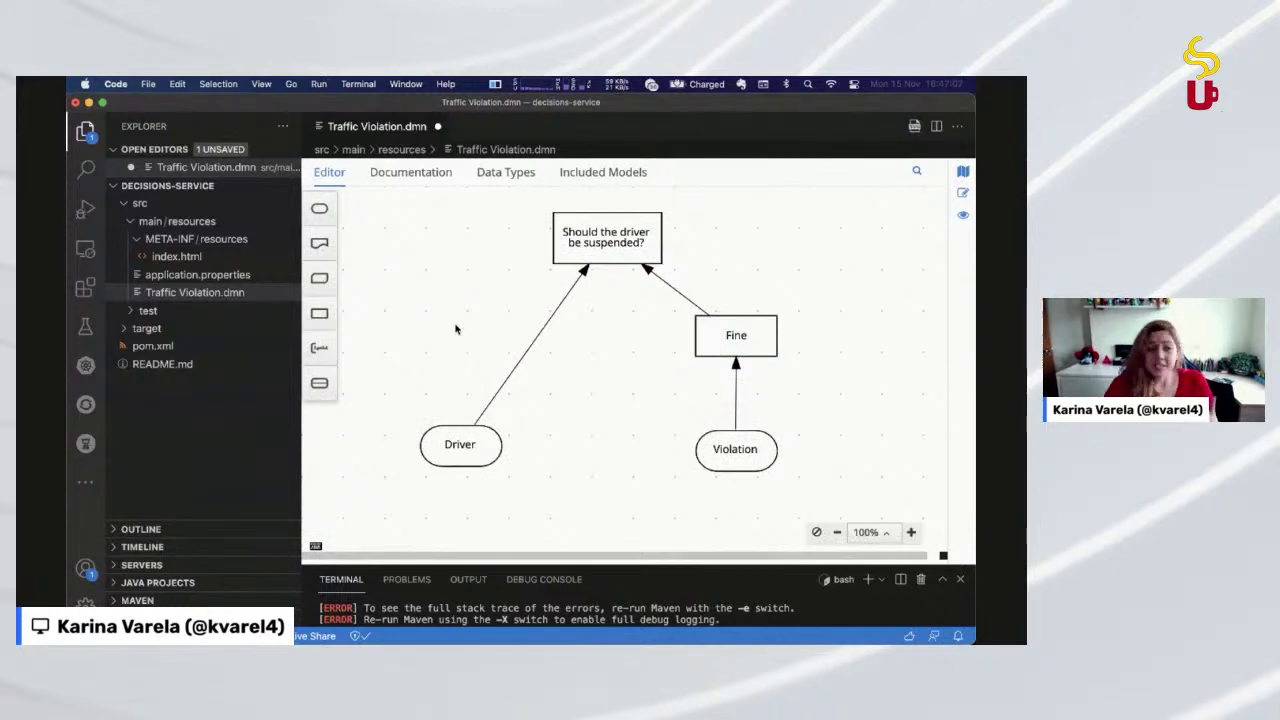
Close Traffic Violation.dmn without saving and browse the target build folders in Explorer
left_click(438, 126)
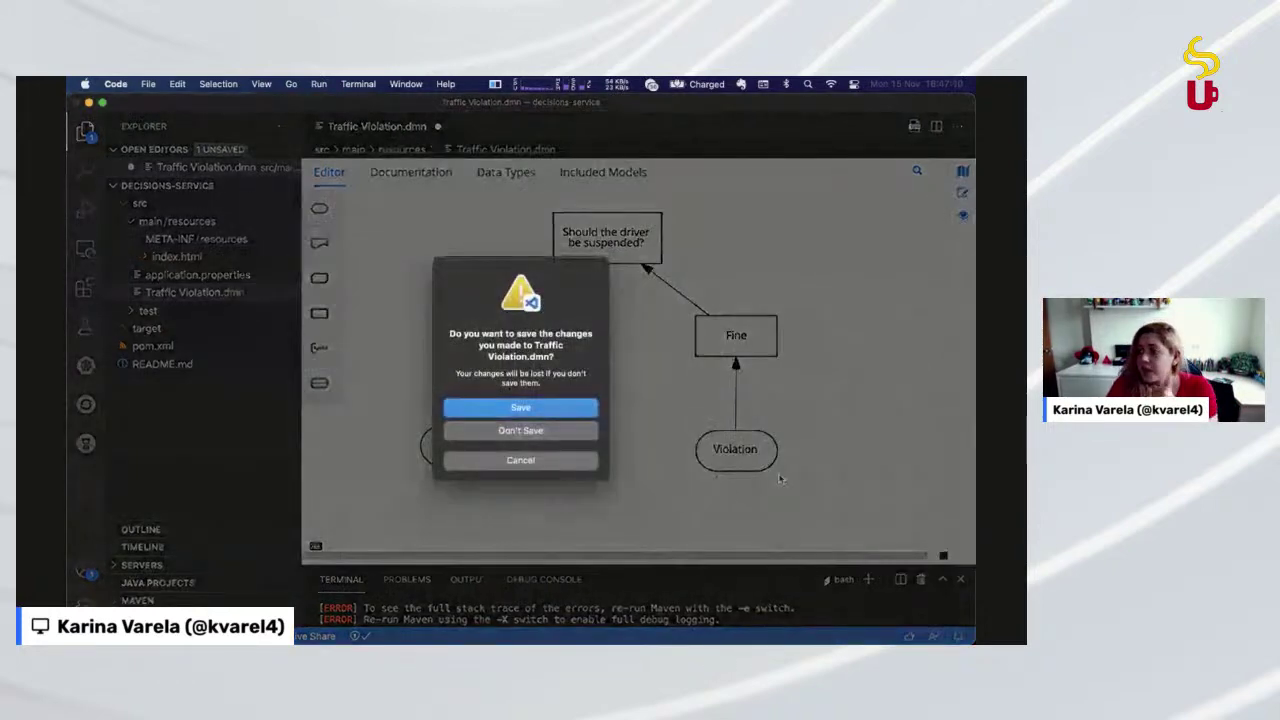
left_click(560, 429)
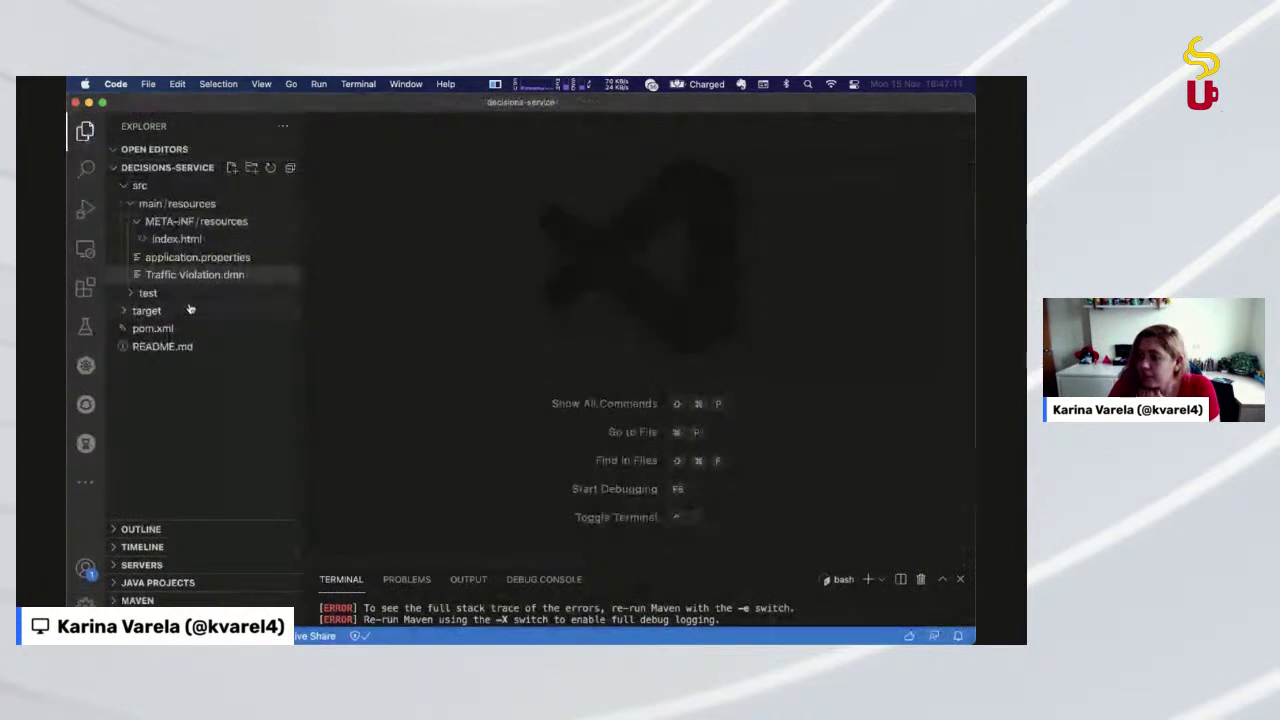
left_click(189, 312)
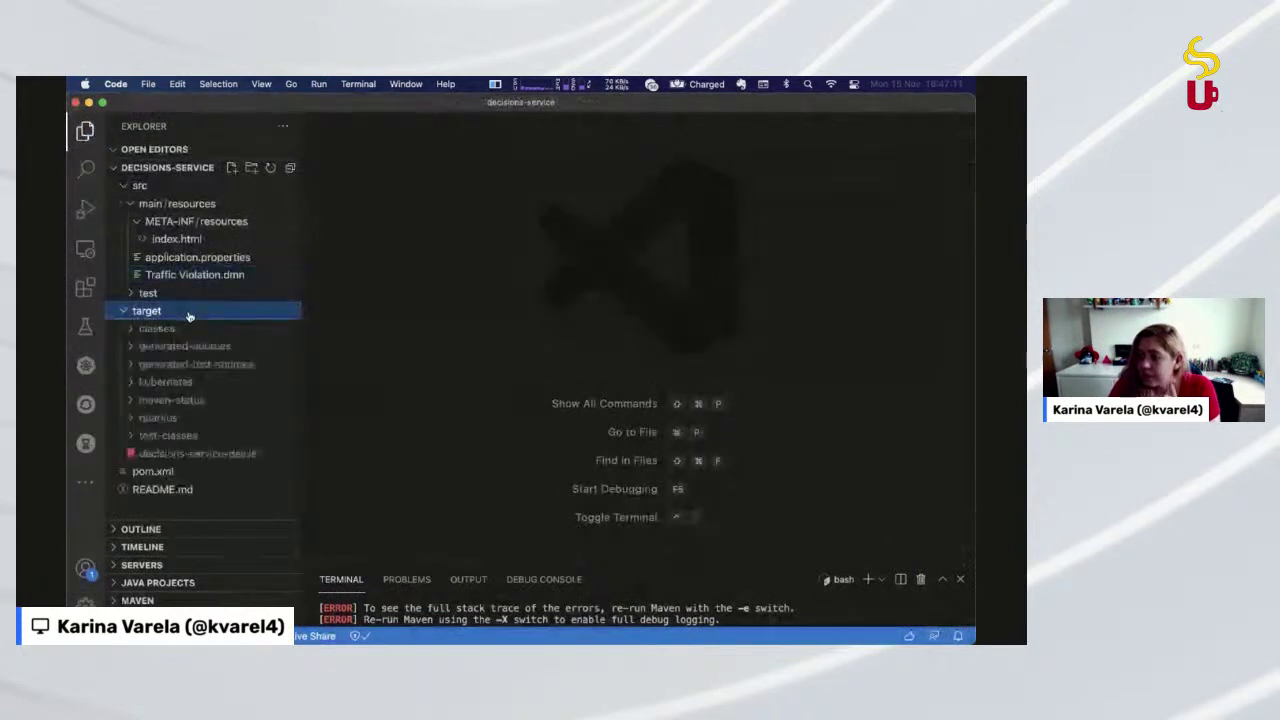
left_click(266, 347)
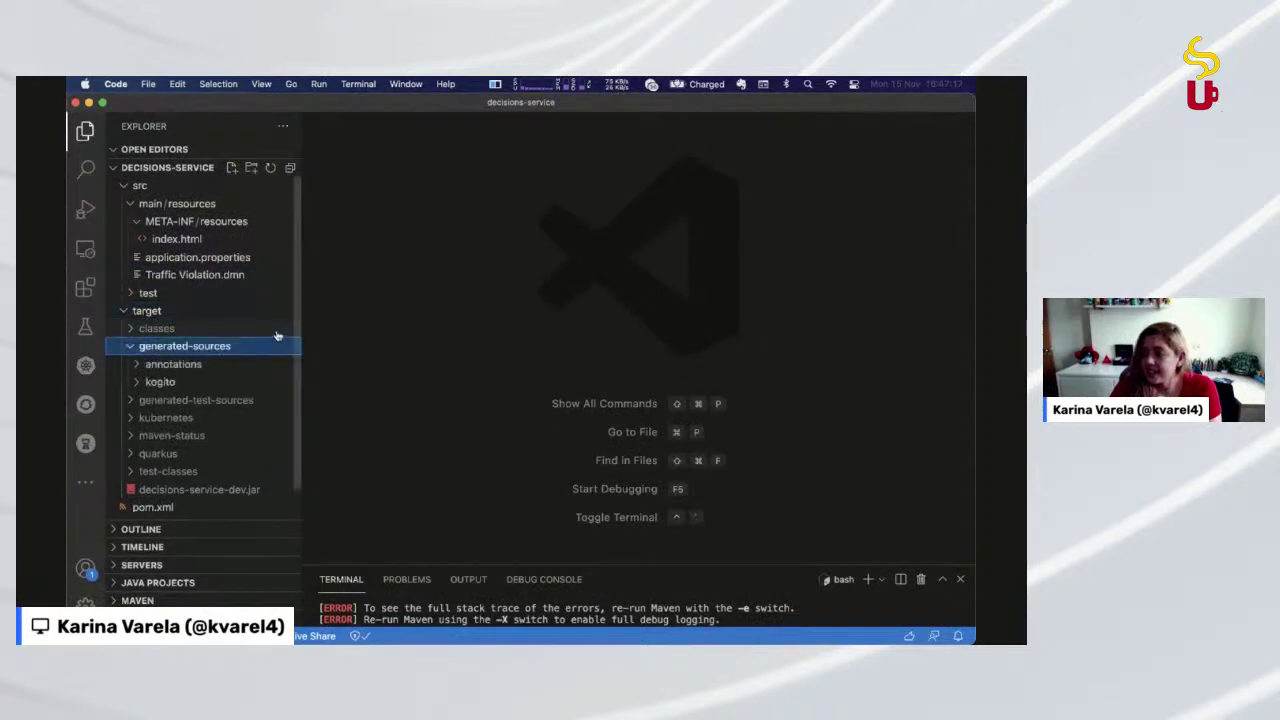
left_click(246, 381)
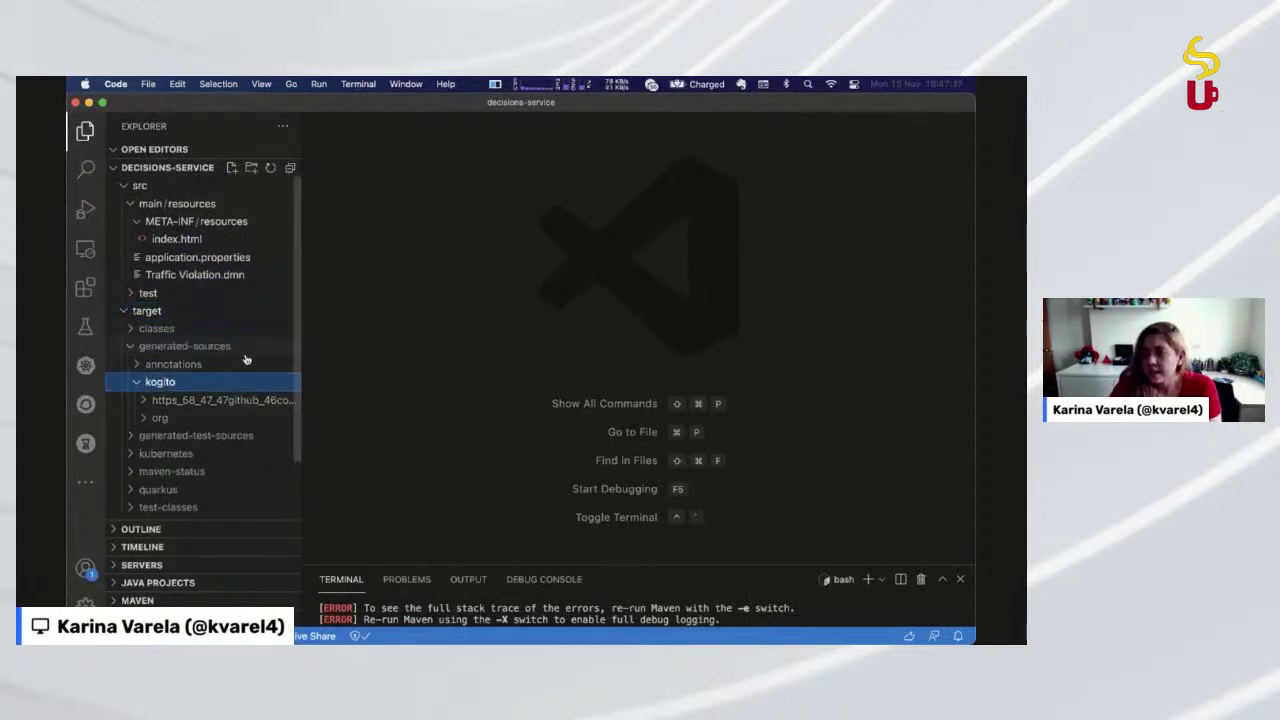
left_click(246, 364)
left_click(246, 328)
left_click(247, 313)
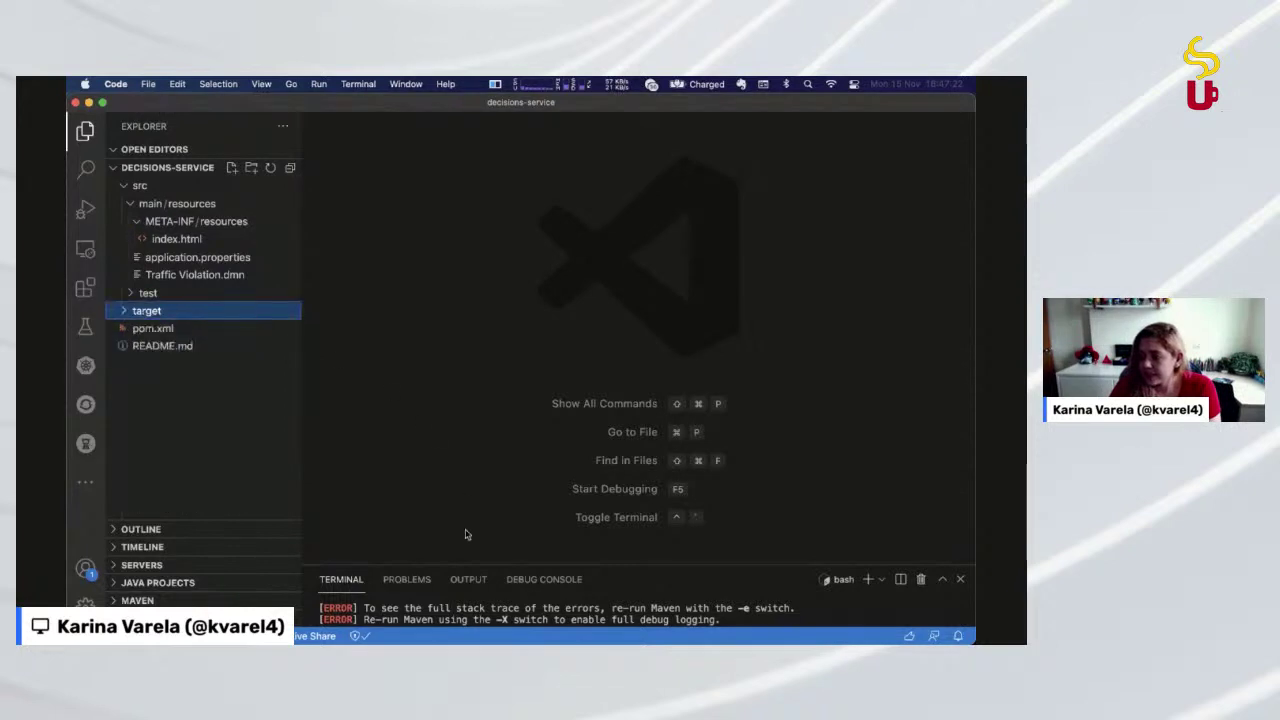
Make the terminal panel much taller, get a fresh prompt, and switch to iTerm2
left_click_drag(474, 565, 574, 325)
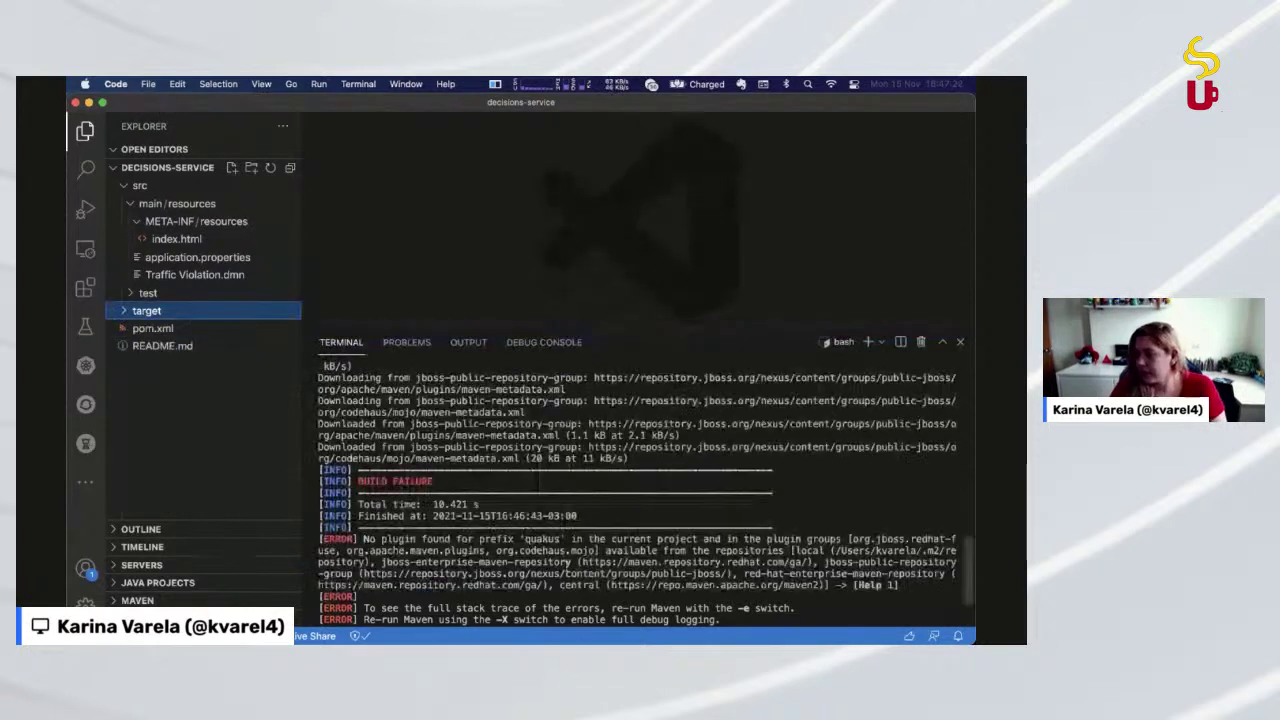
left_click(565, 568)
key("Return")
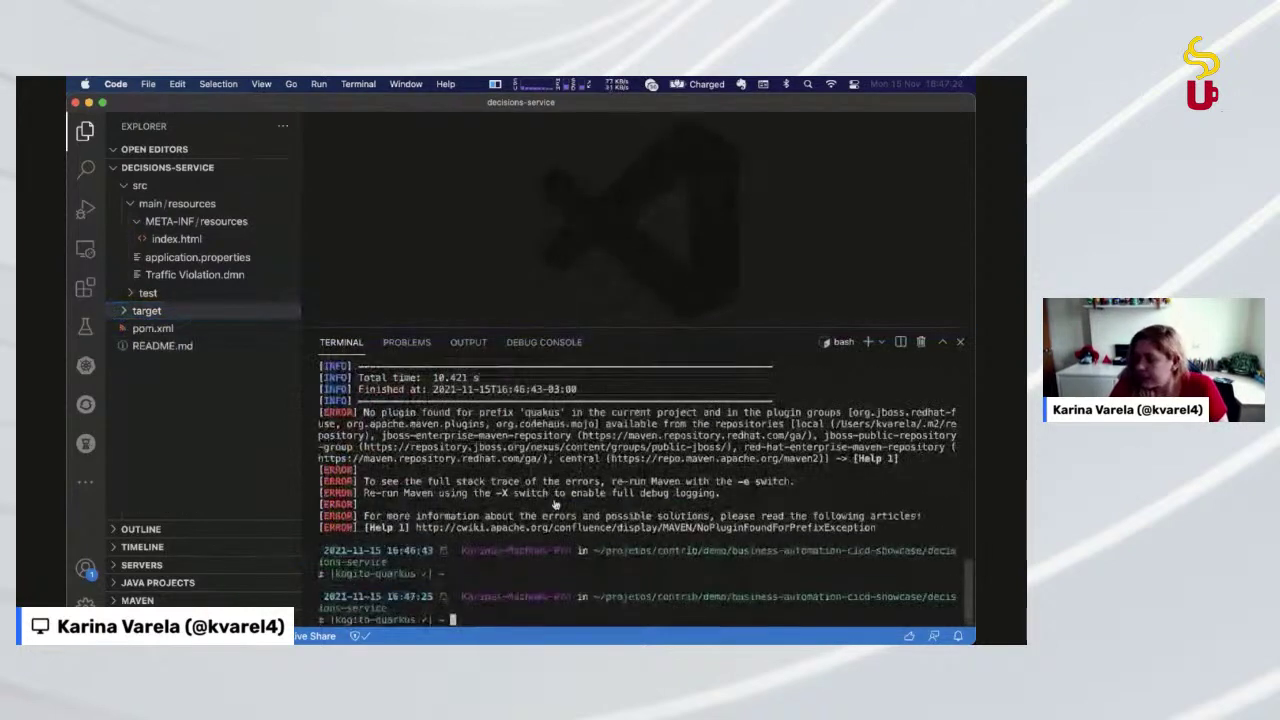
key("super+Tab")
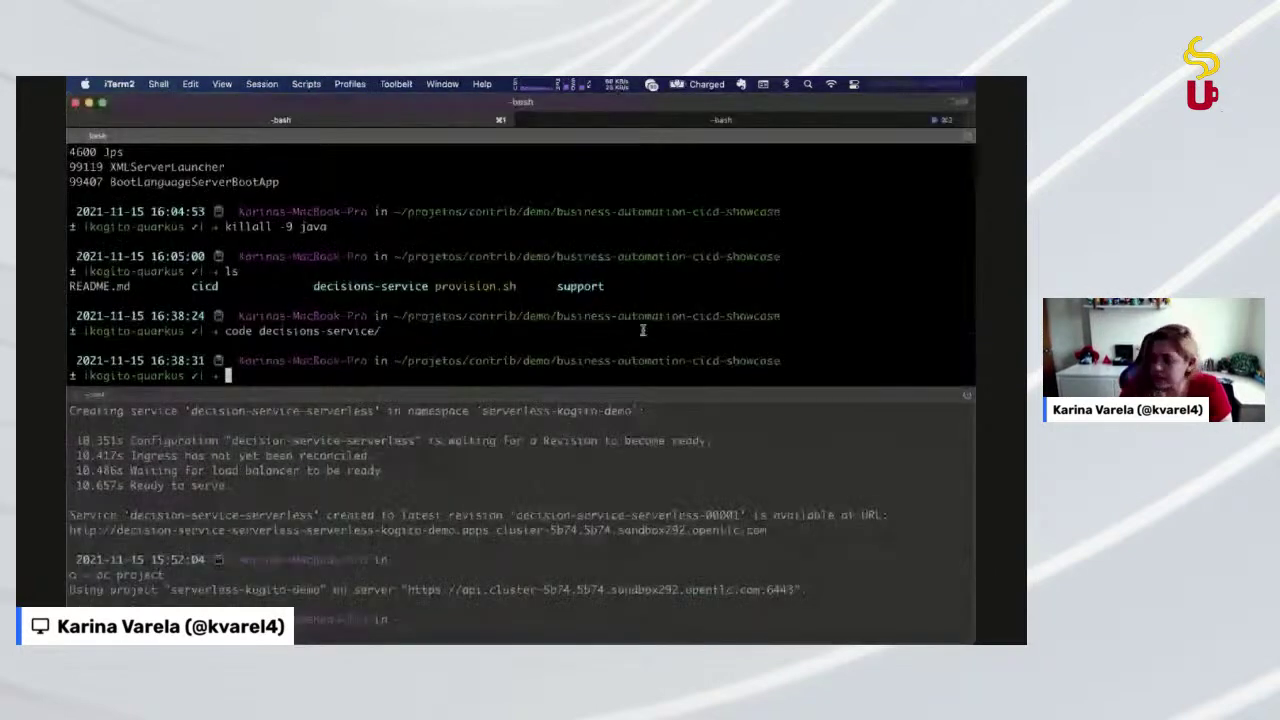
In the upper iTerm2 pane, run ls, go up two folders with cd .., and list the demo projects
left_click(636, 492)
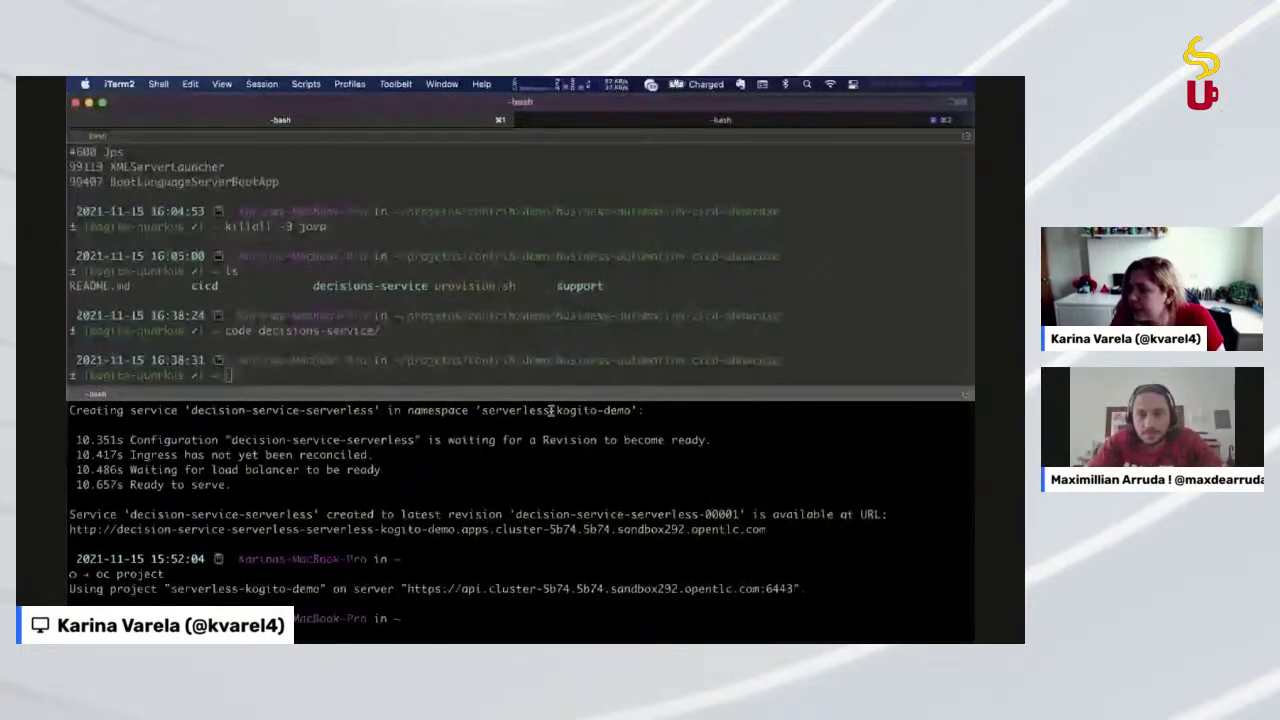
left_click(376, 297)
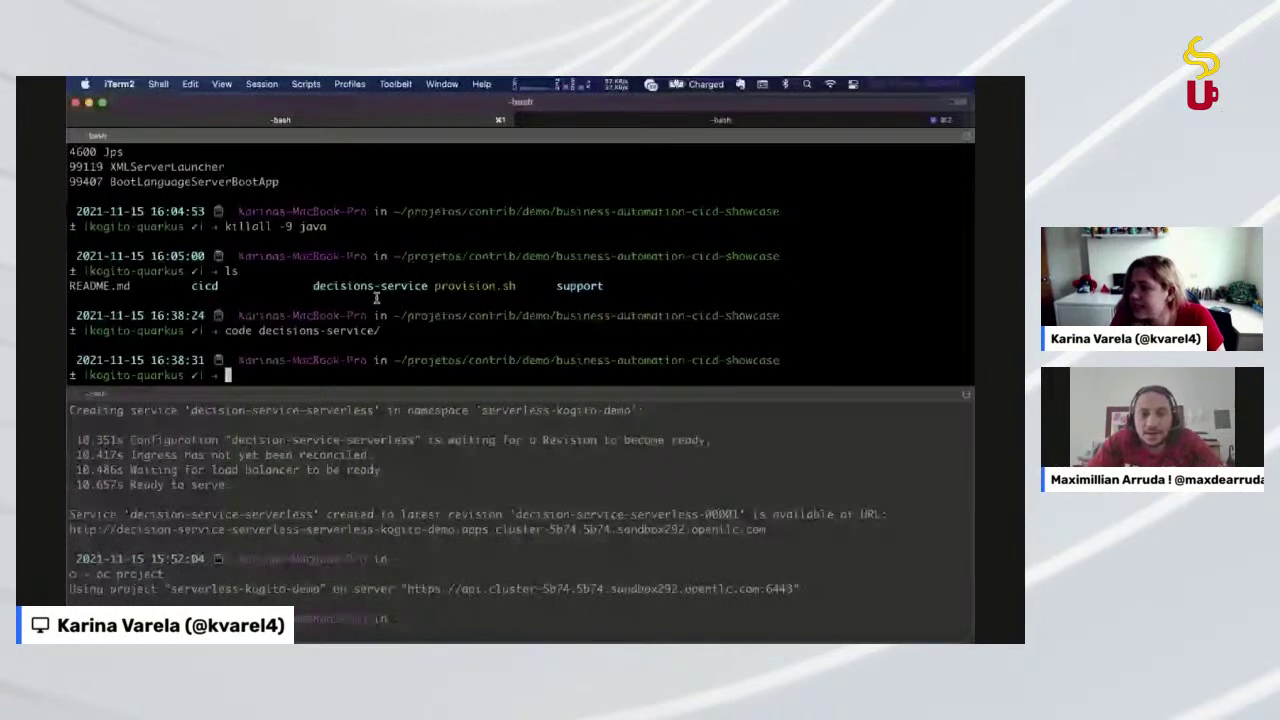
type("l")
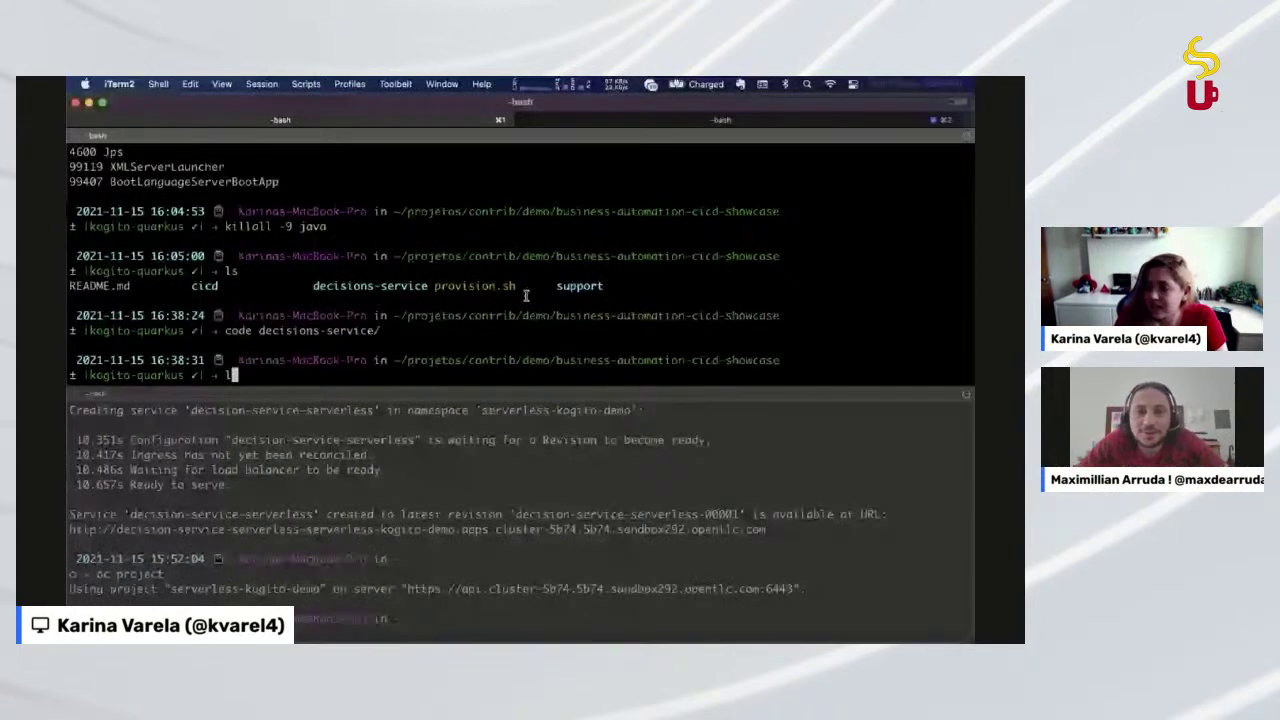
type("s")
key("Return")
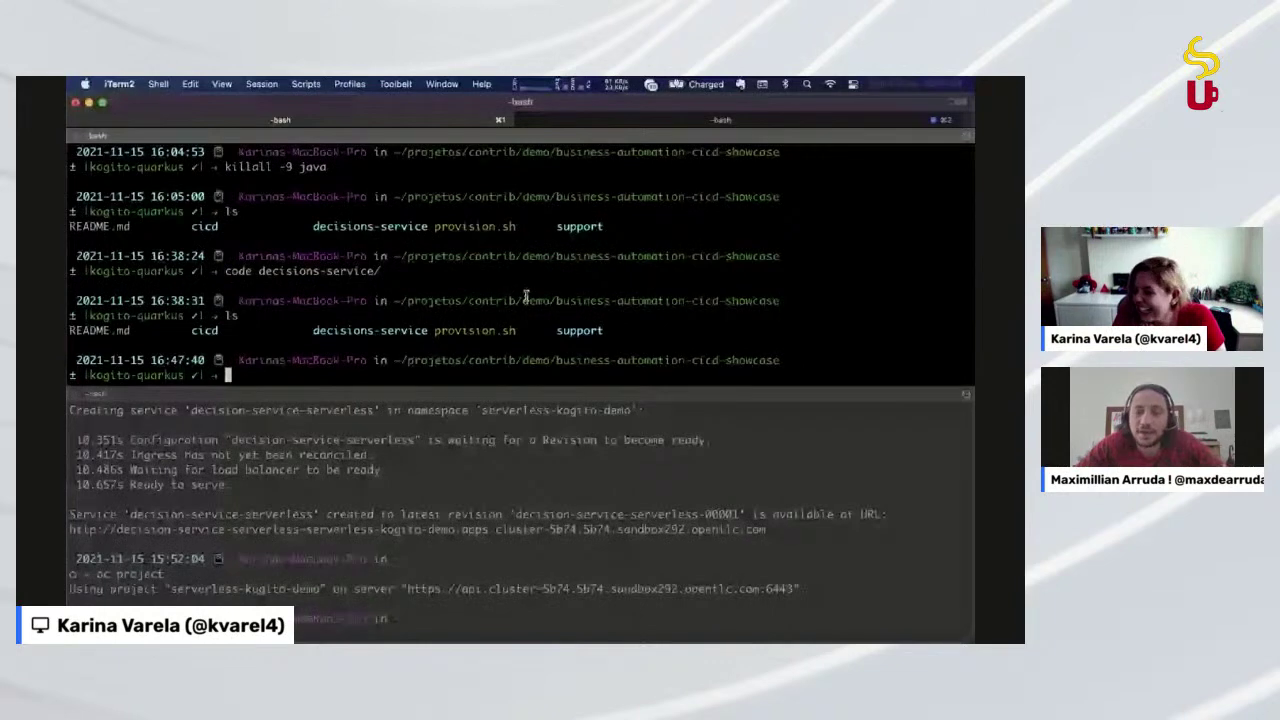
type("cd ..")
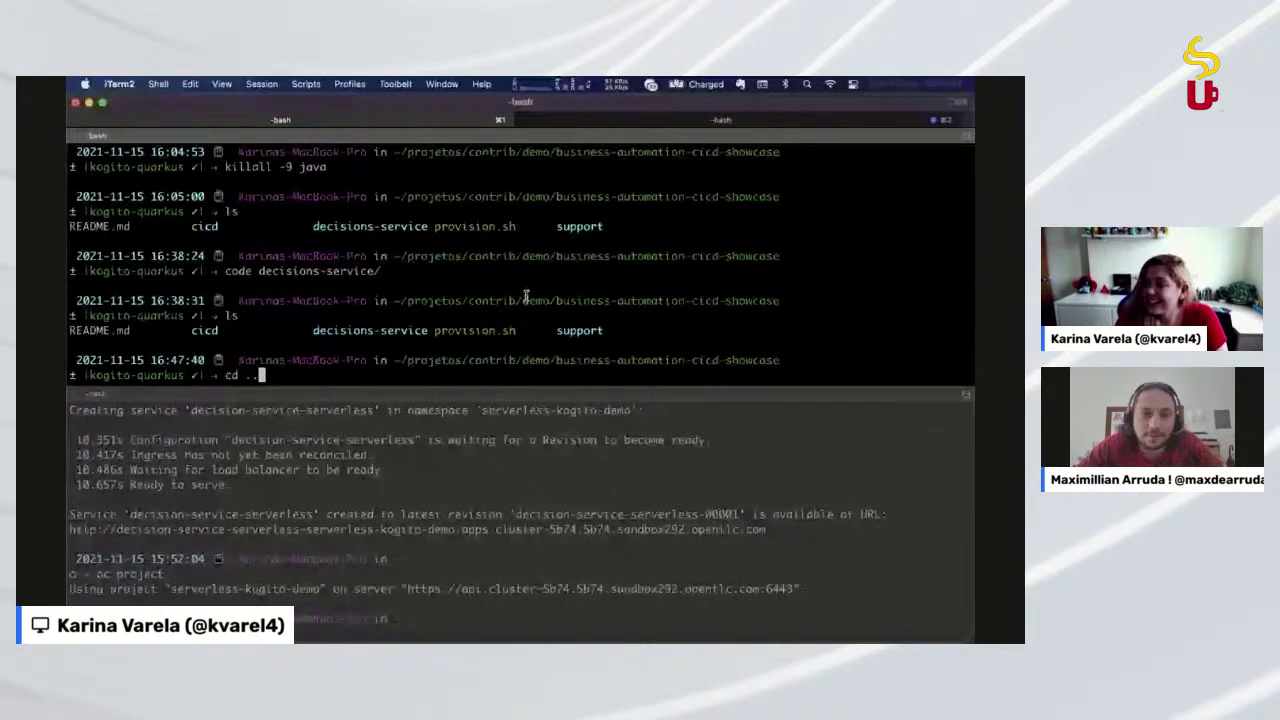
key("Return")
type("cd ..")
key("Return")
type("ls")
key("Return")
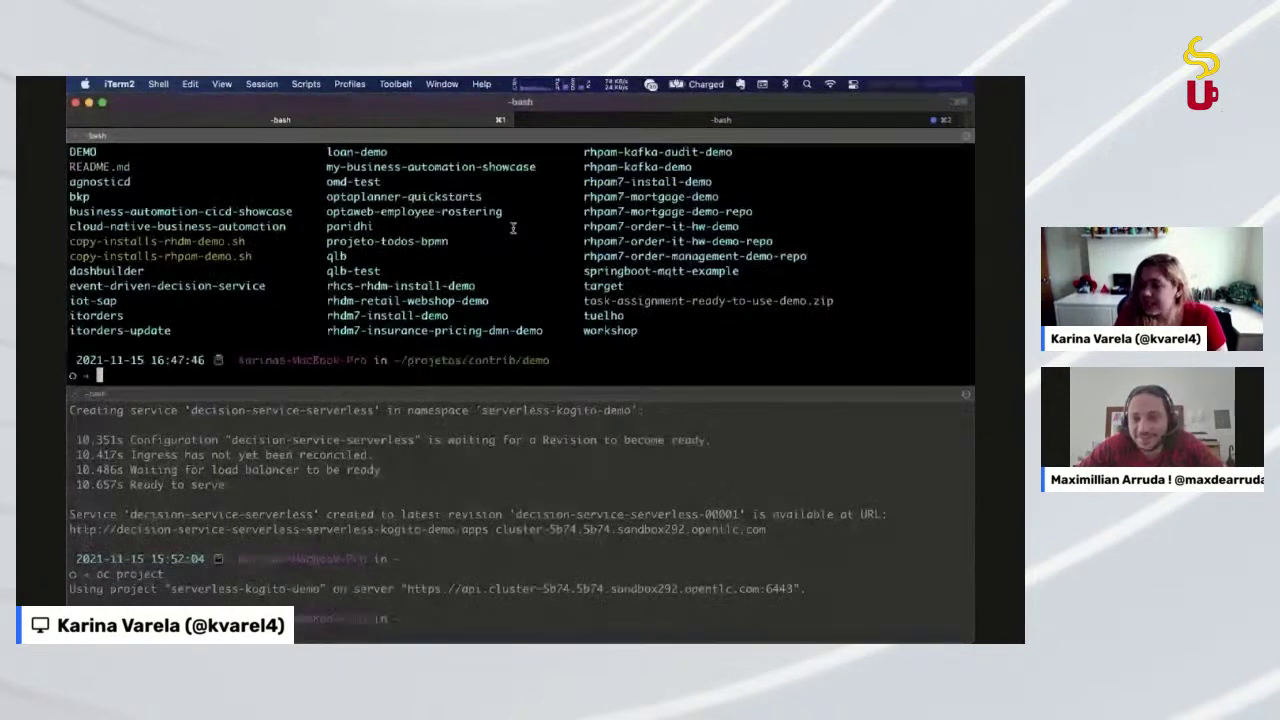
type("cd de")
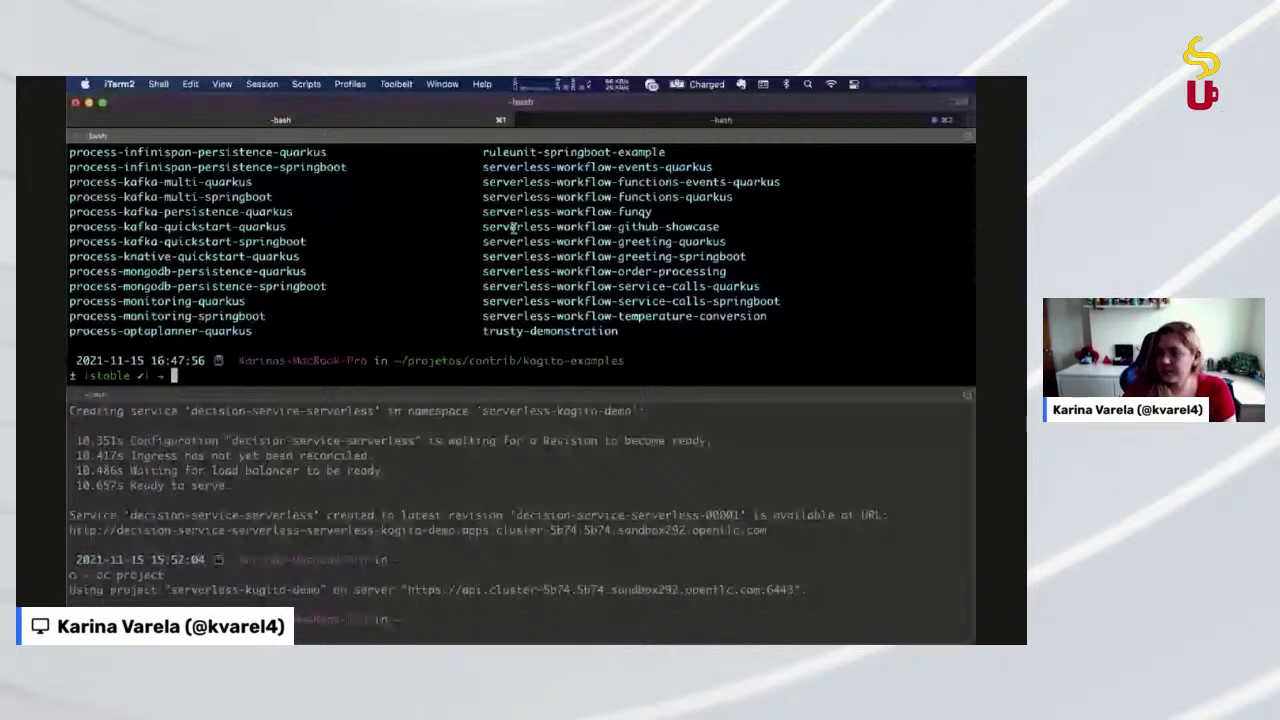
key("super+Tab")
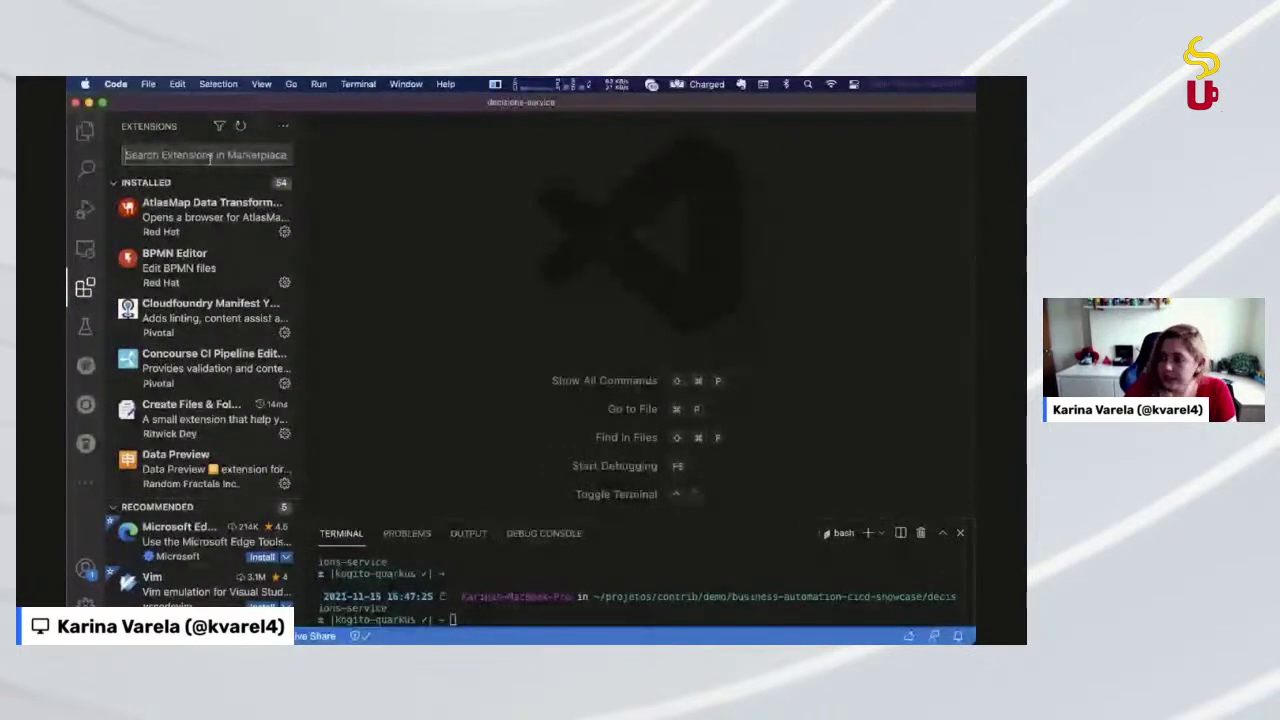
Search extensions for 'red hat business' and review the Red Hat Business Automation Bundle page
type("red hat")
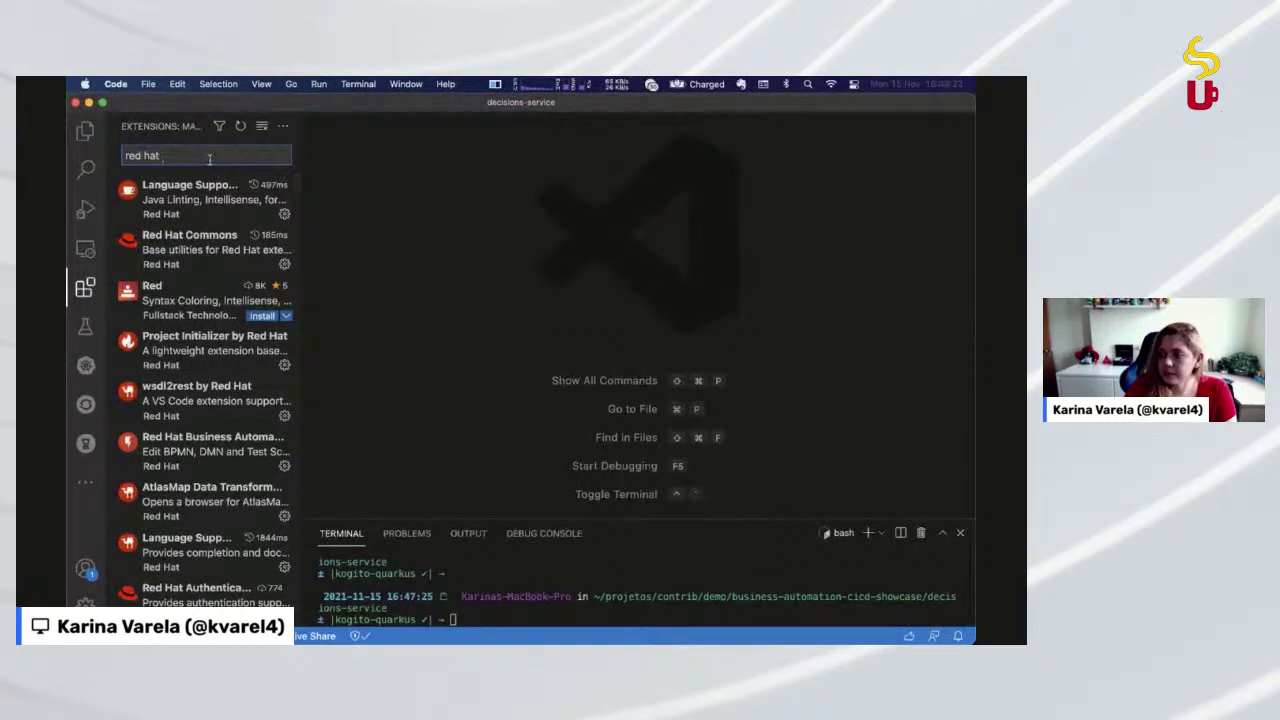
type(" business")
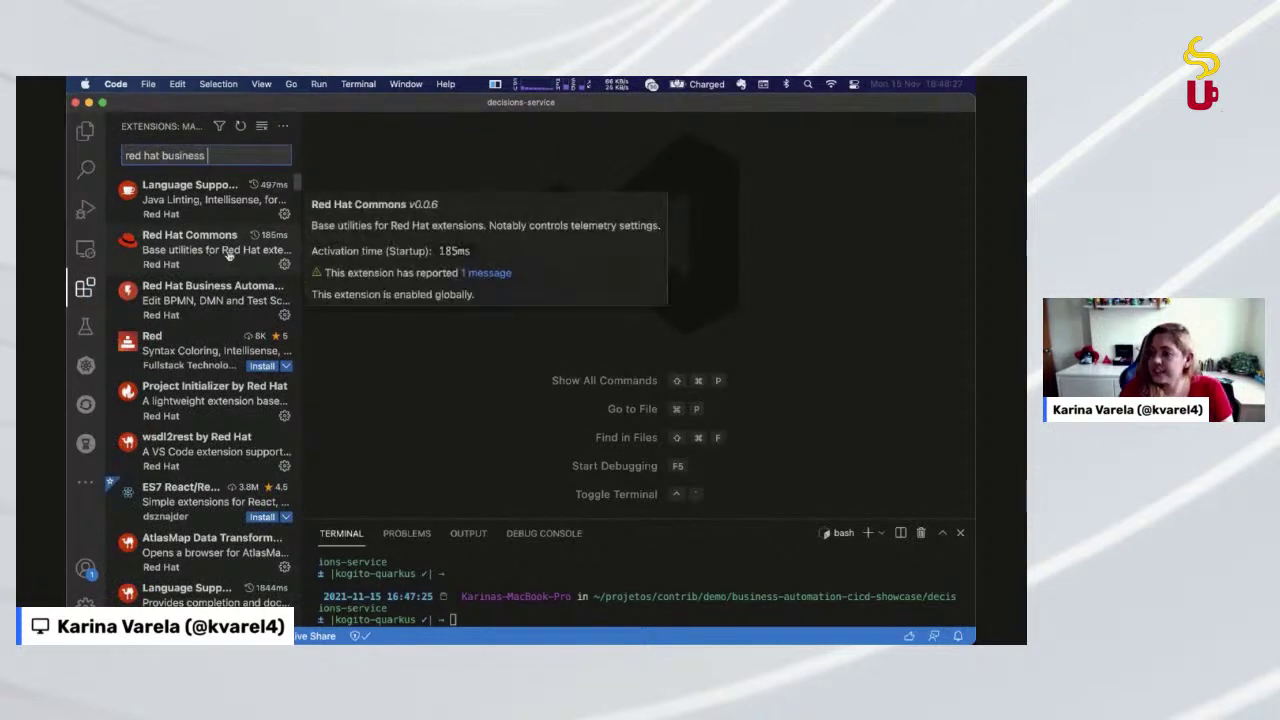
left_click(236, 284)
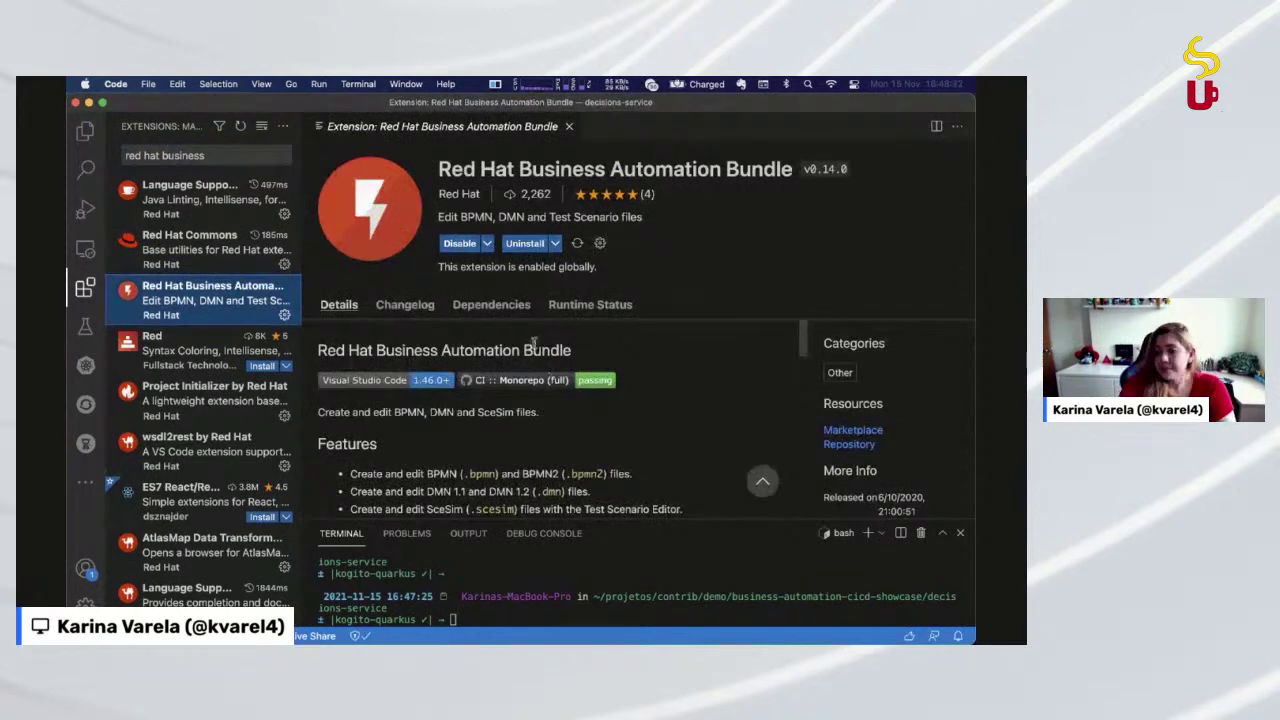
scroll(565, 446, "down", 2)
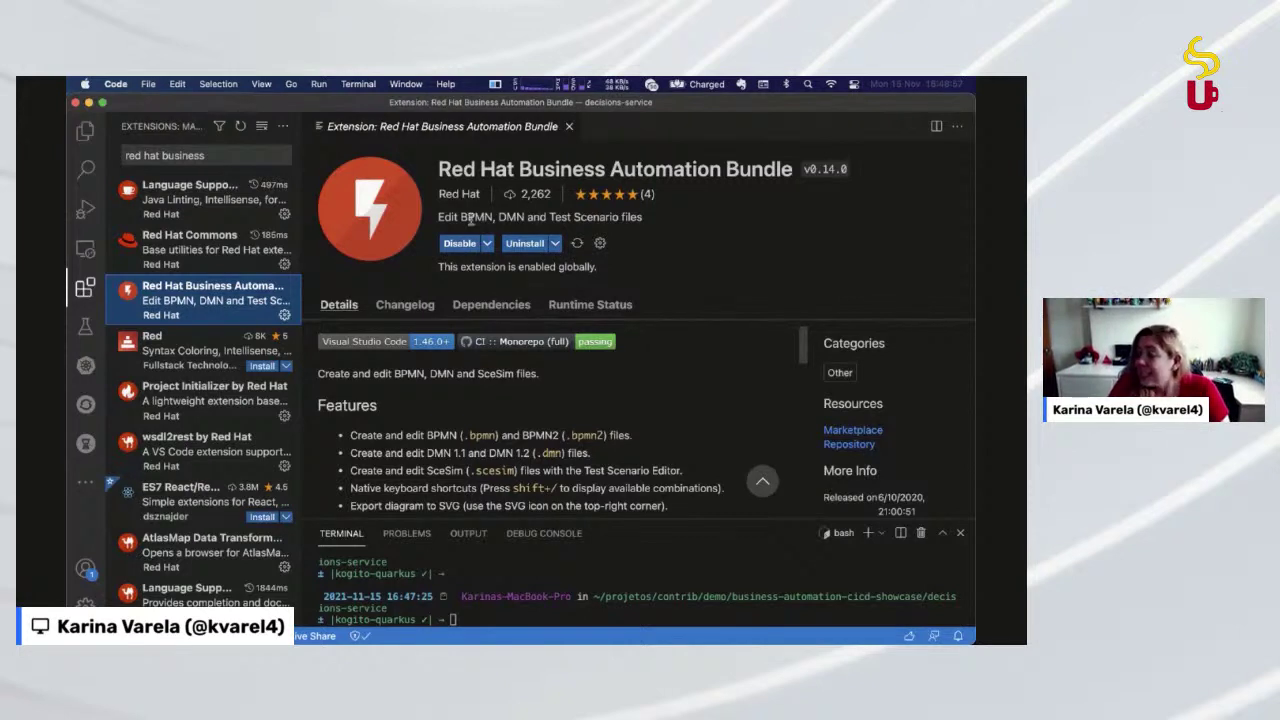
Search extensions for 'kogito', view the Kogito Bundle page, then close it
left_click(194, 153)
double_click(187, 154)
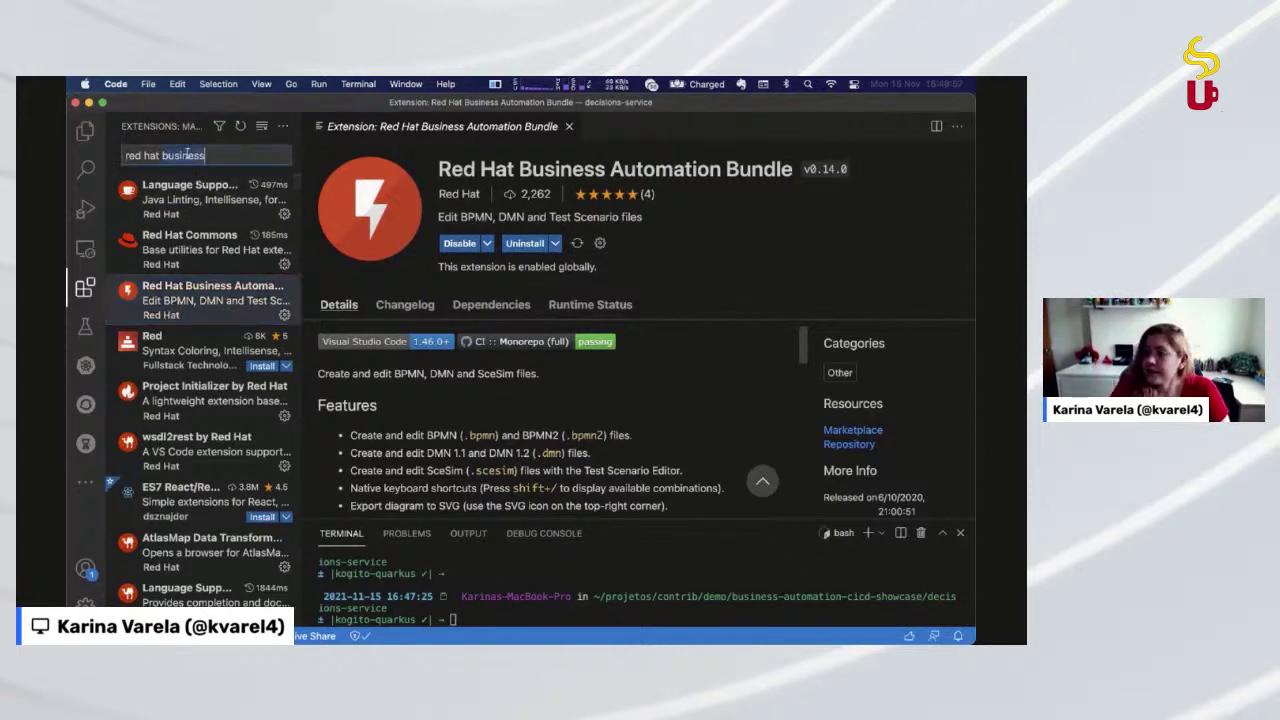
key("super+a")
type("kogito")
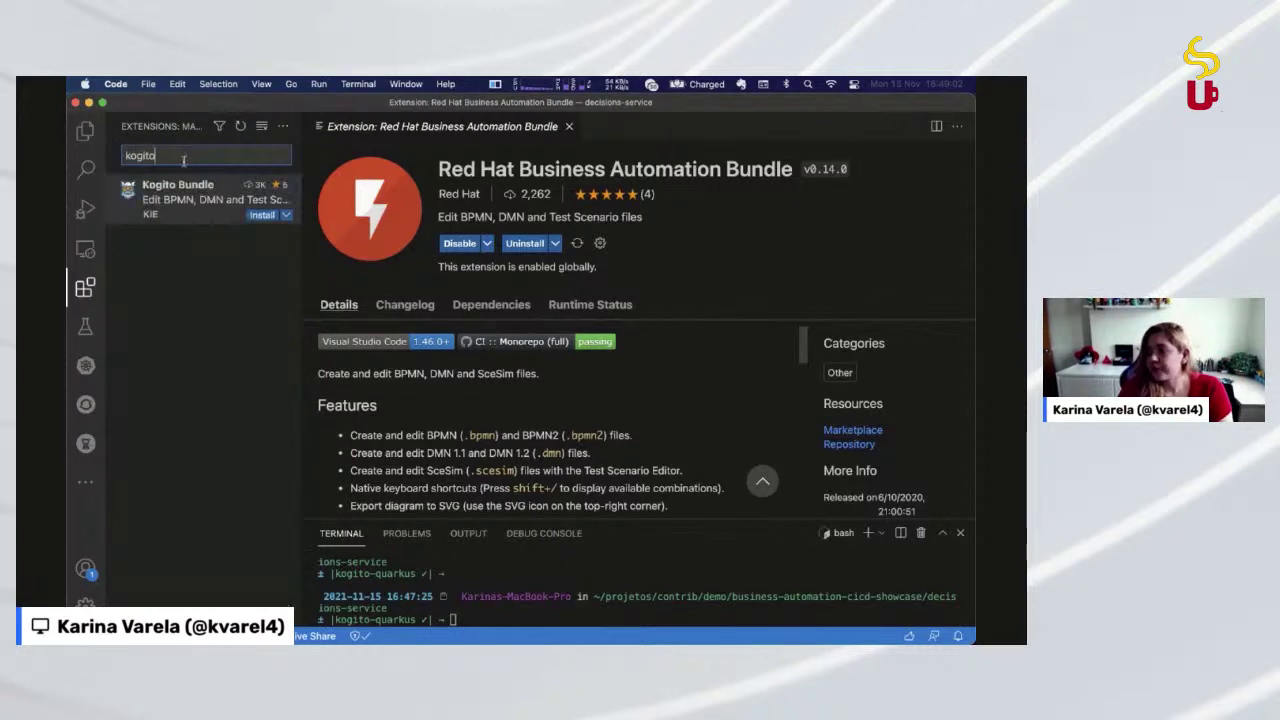
left_click(181, 200)
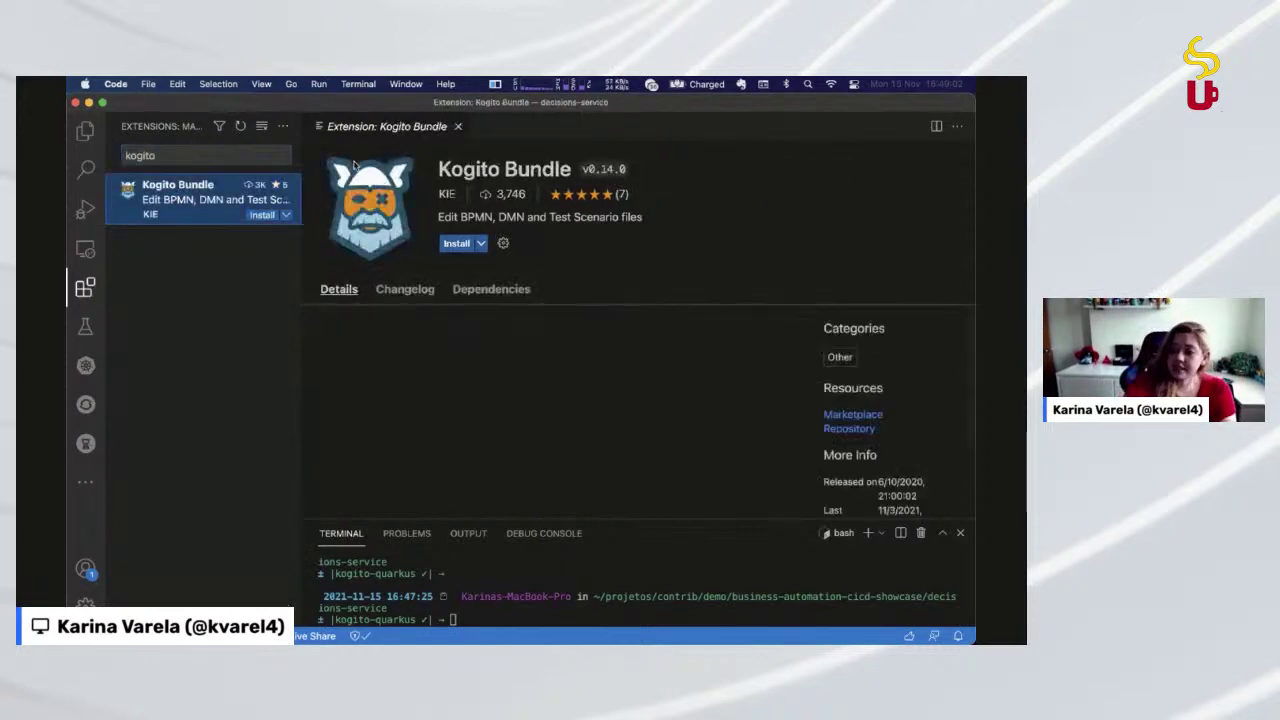
left_click(457, 127)
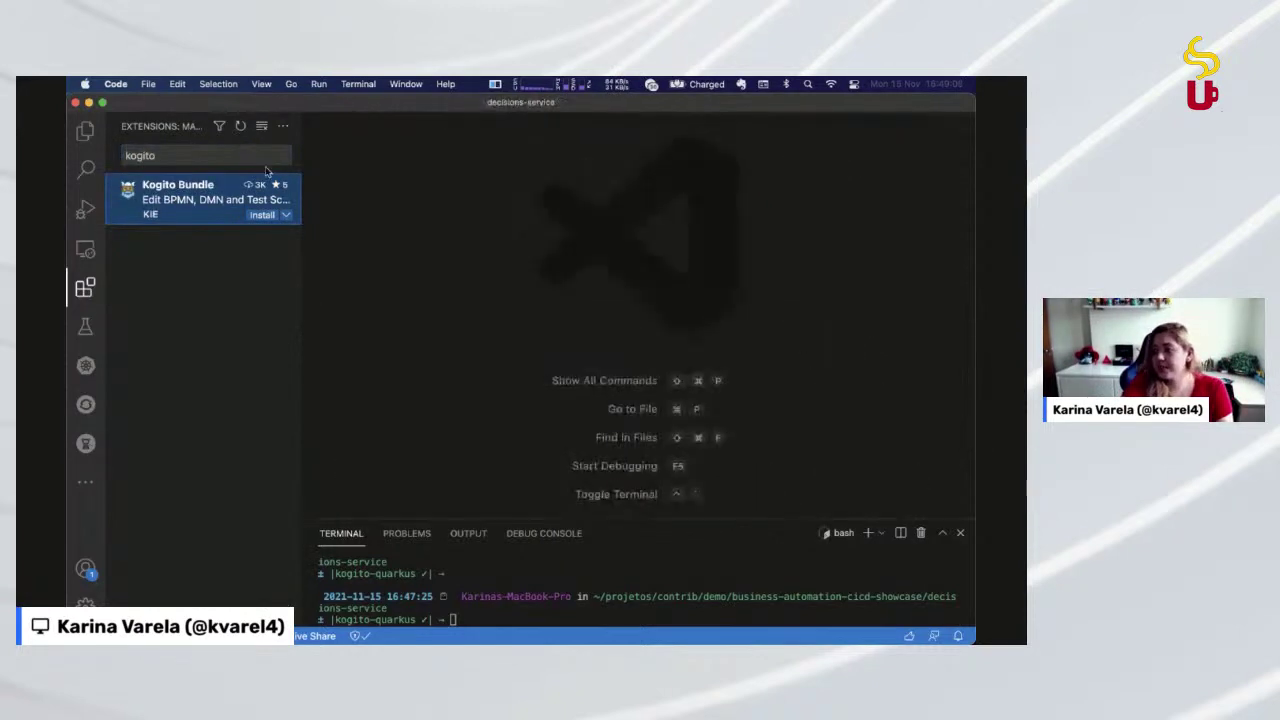
Clear the extension search, return to the Explorer file tree, and switch to the browser
double_click(246, 158)
key("BackSpace")
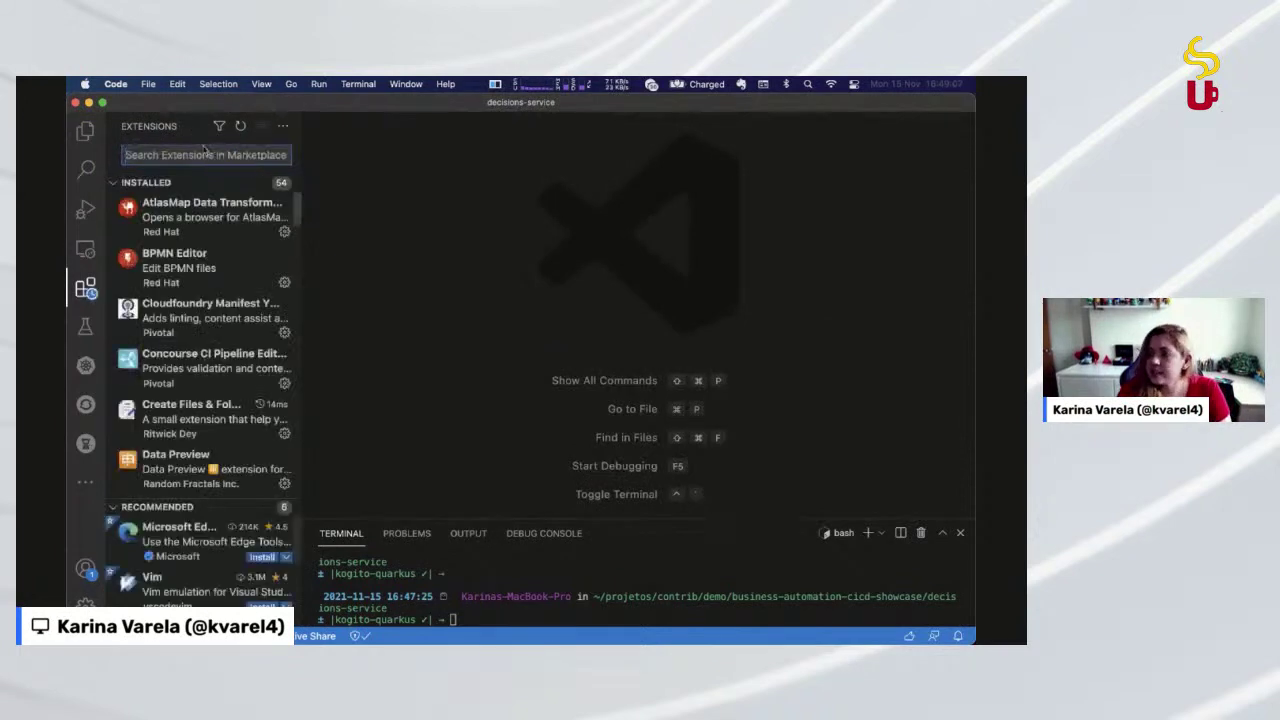
left_click(86, 131)
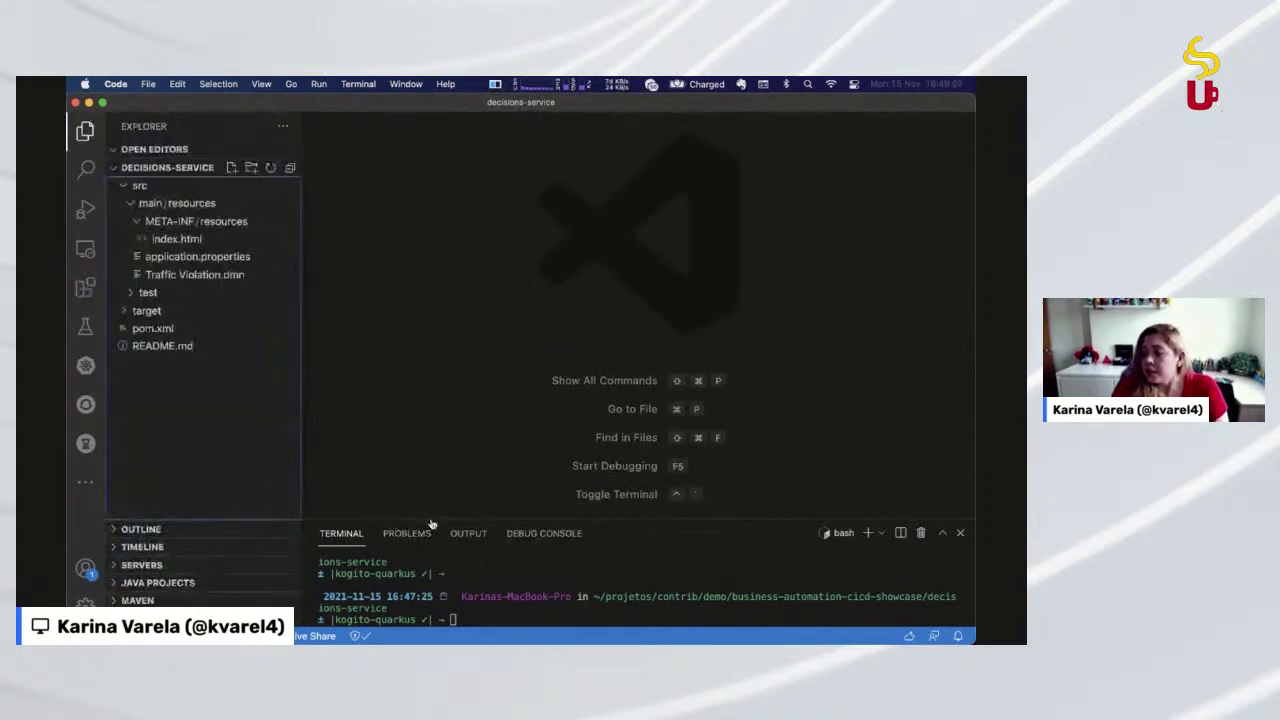
key("super+Tab")
Start an empty diagram at dmn.new, skip the welcome tour, view Share options, then close the tab
key("super+t")
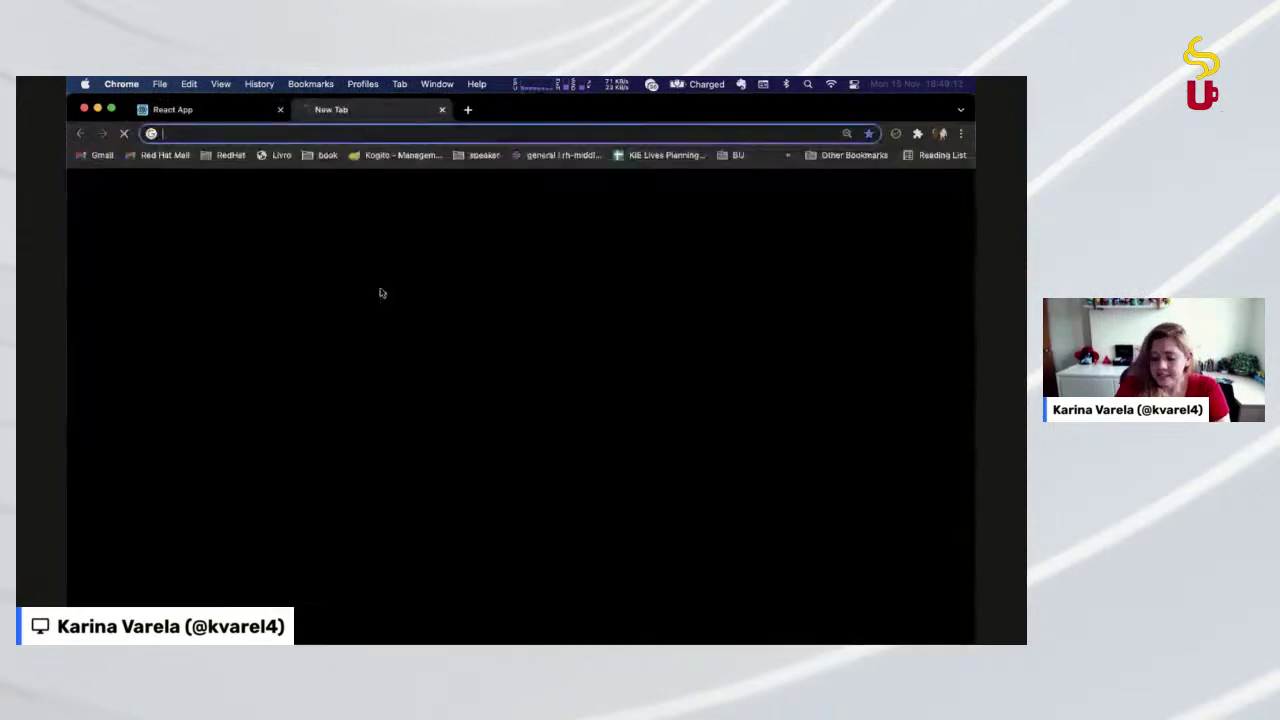
type("dmn.new")
key("Return")
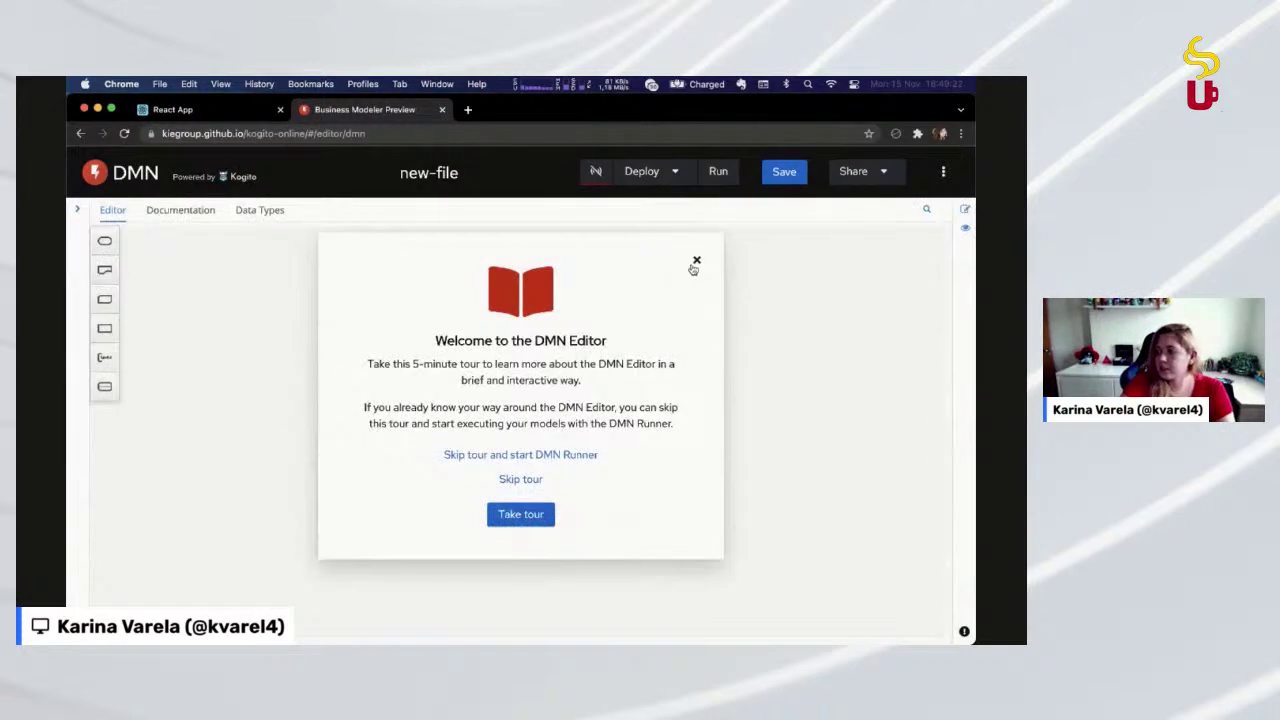
left_click(692, 265)
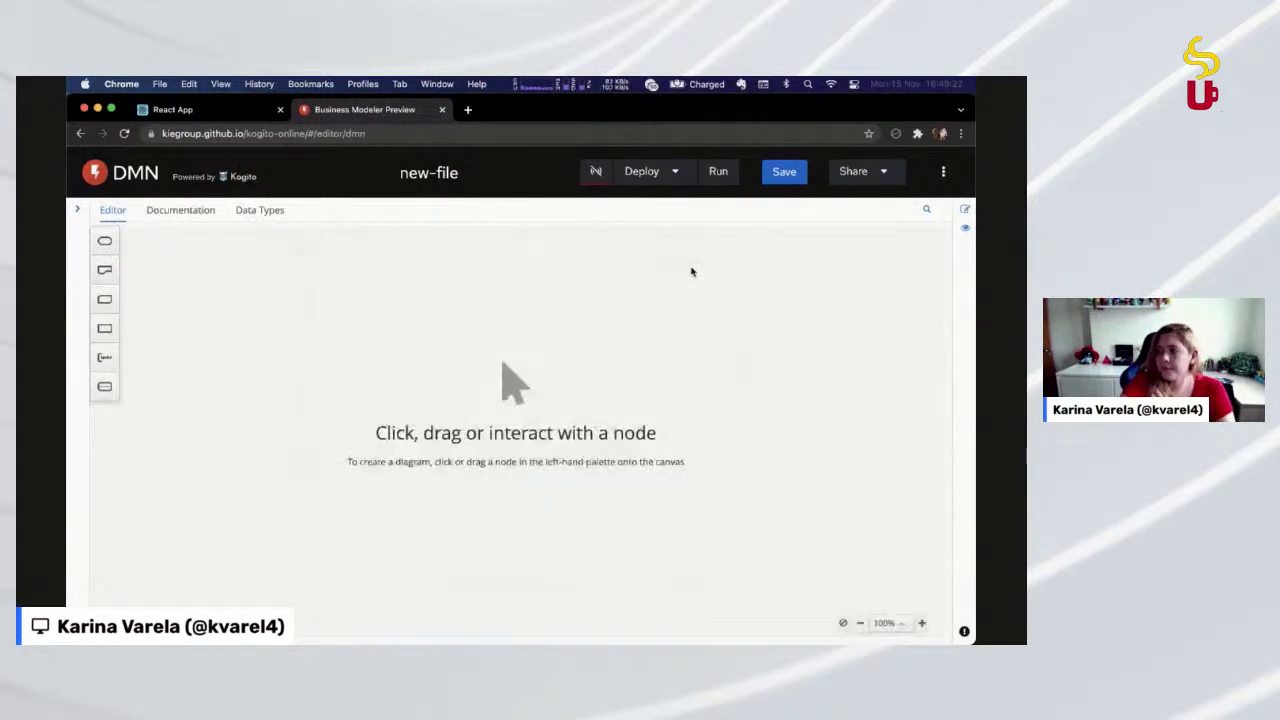
left_click(900, 176)
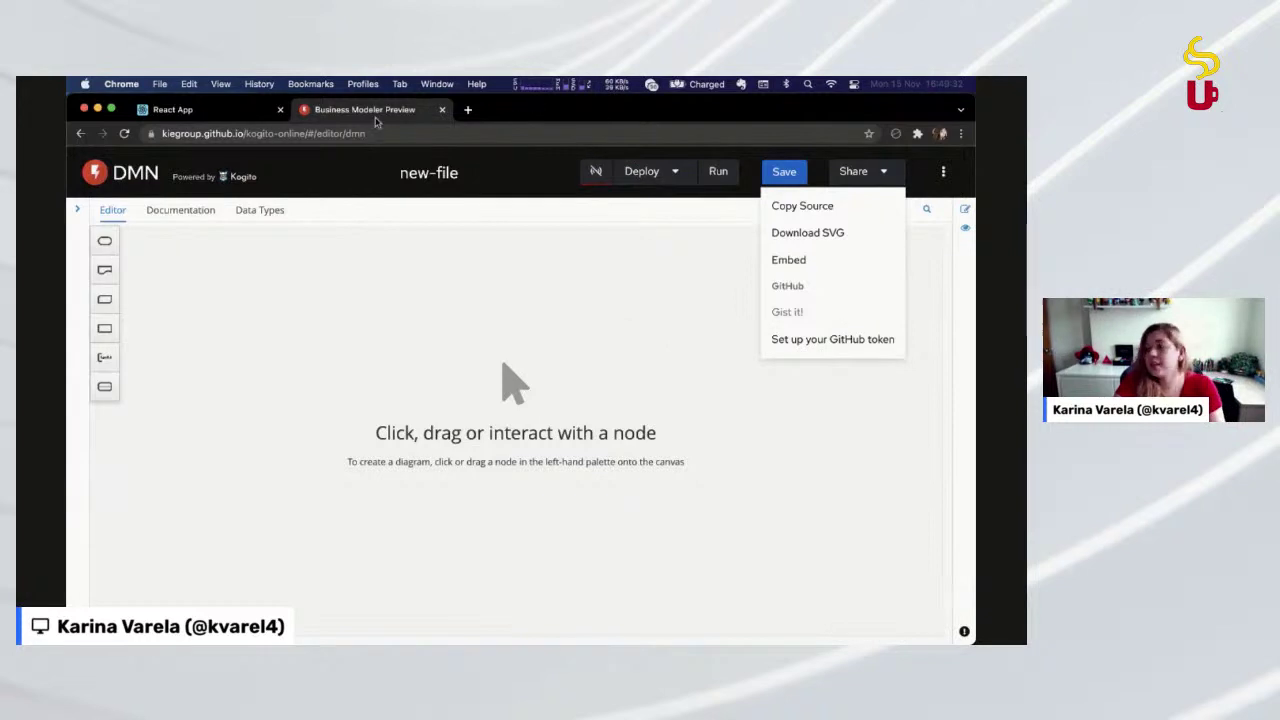
key("super+w")
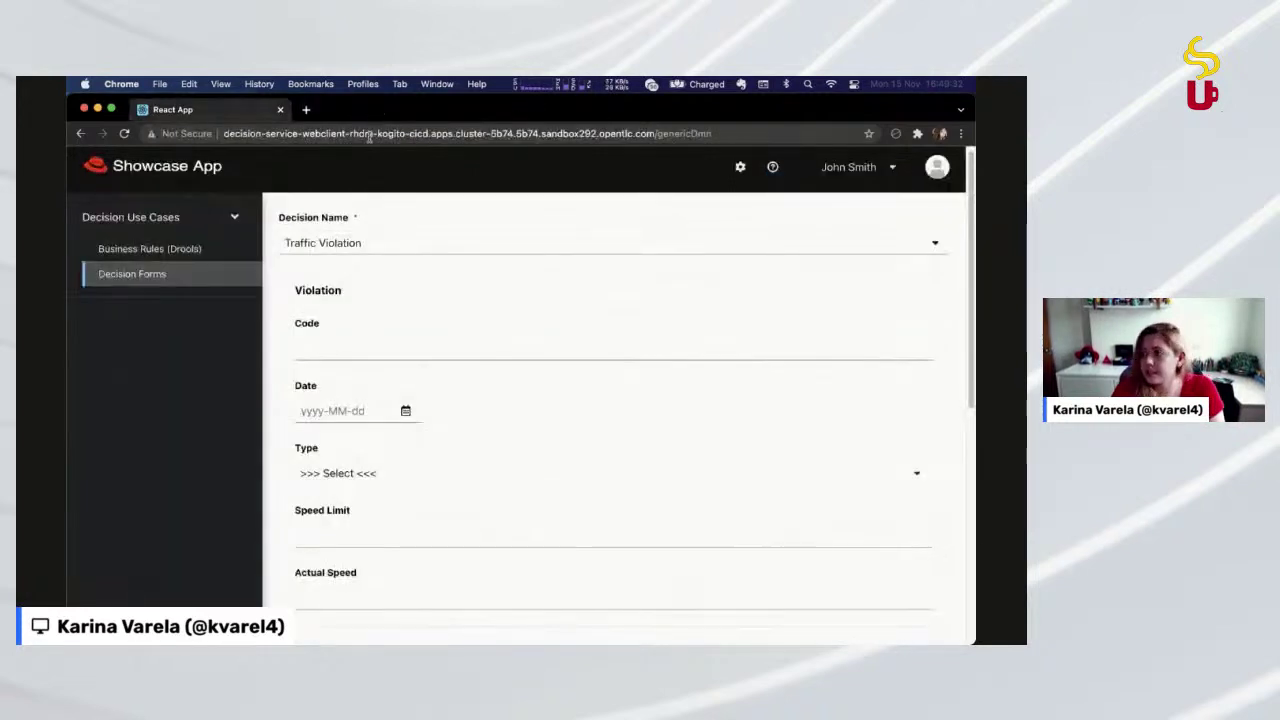
Scroll the Traffic Violation form to the top and switch to the rhdm-kogito-cicd Routes page
scroll(383, 266, "up", 1)
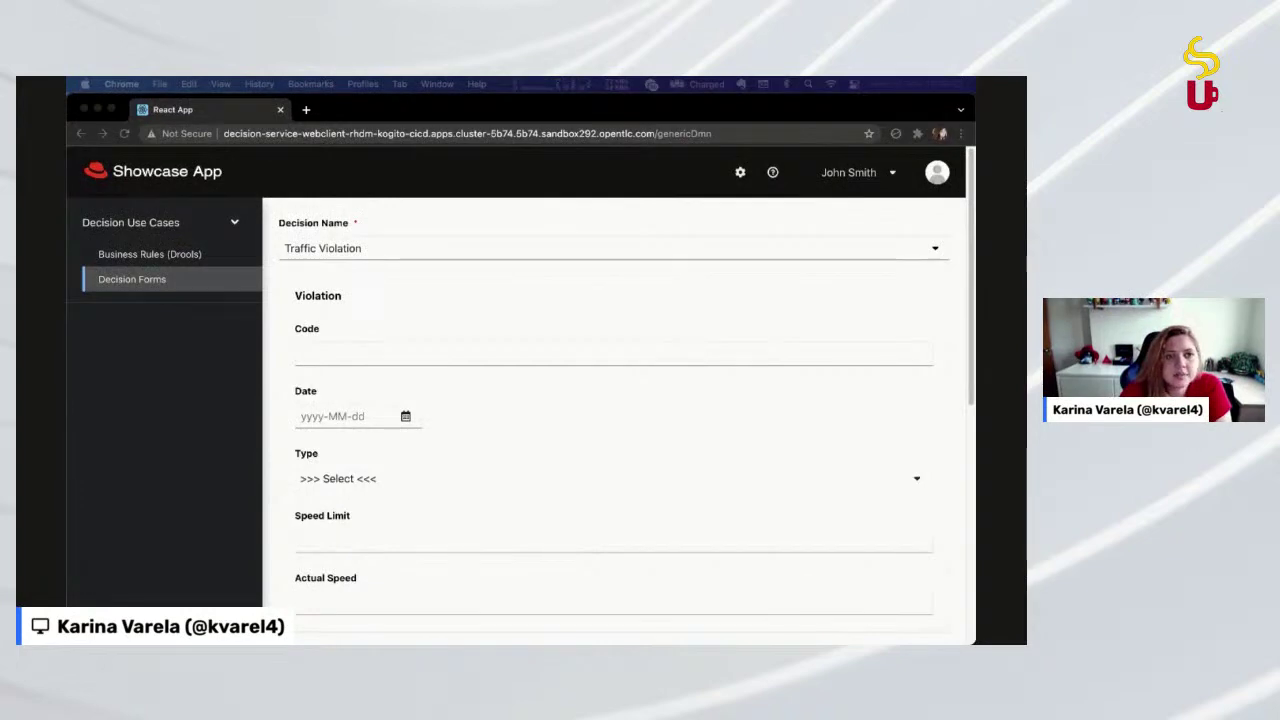
key("super+grave")
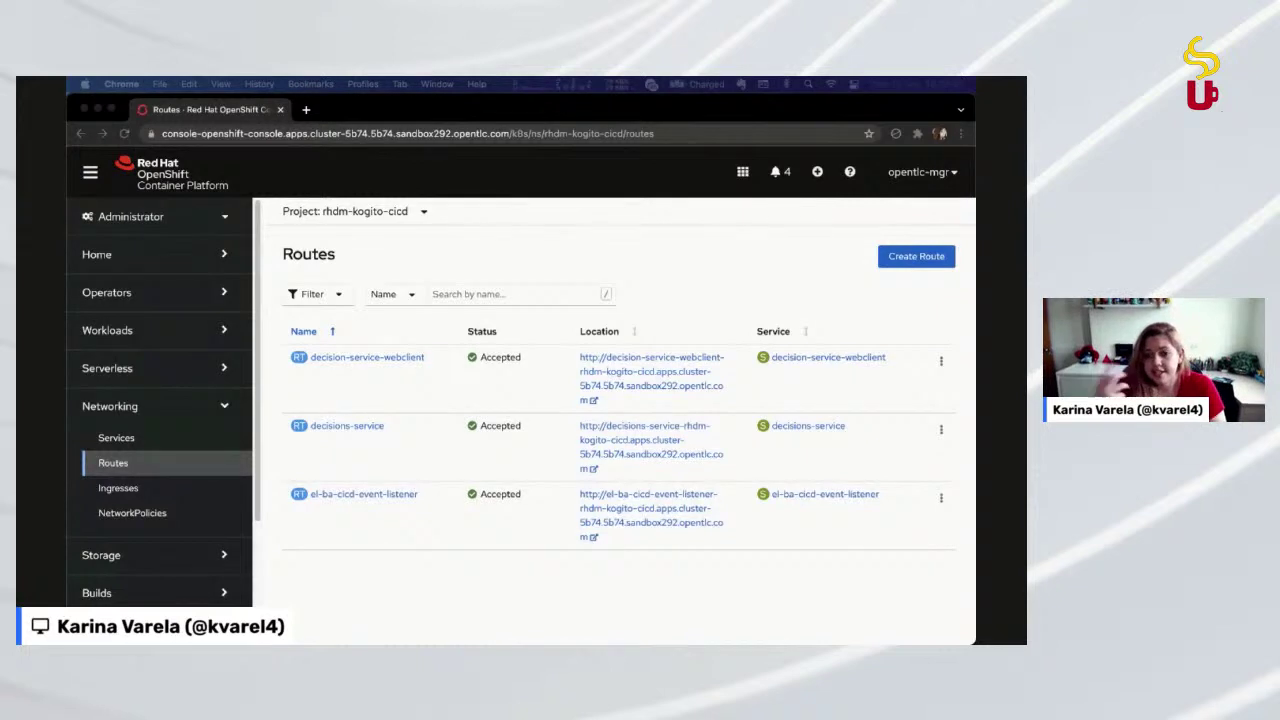
Switch the console to the Developer perspective, skip the tour, and open Topology
left_click(188, 232)
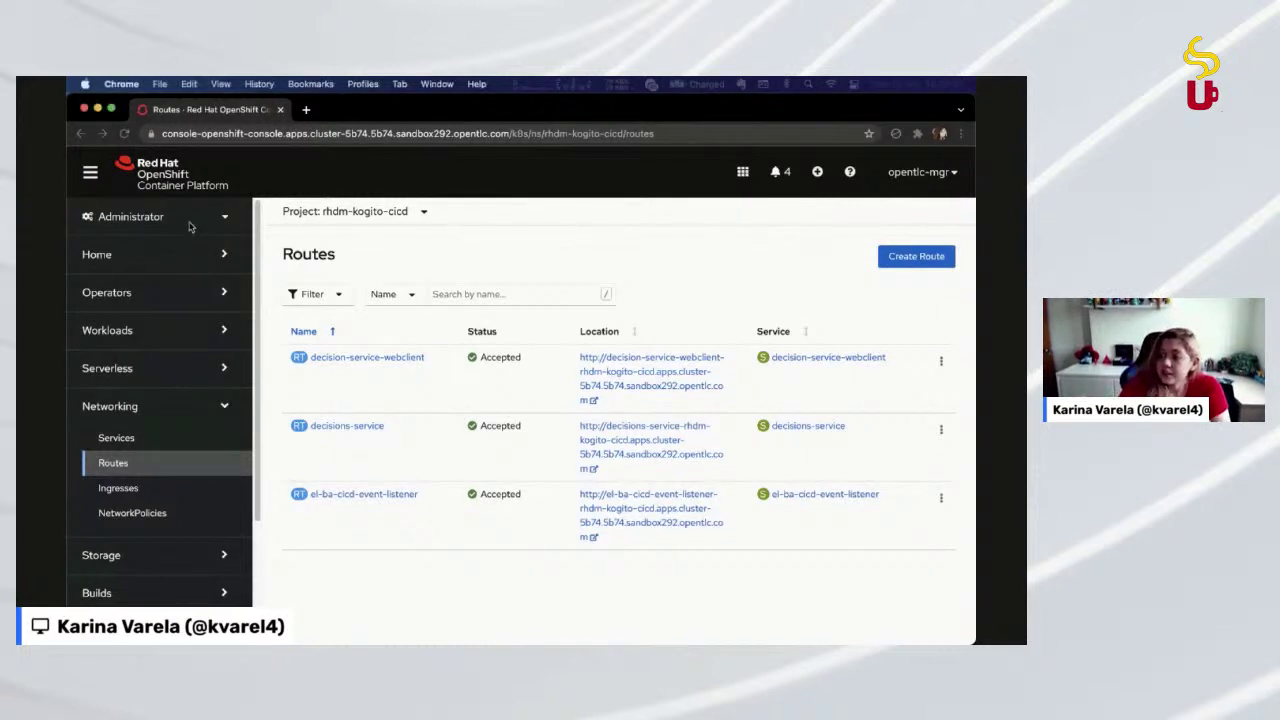
left_click(152, 281)
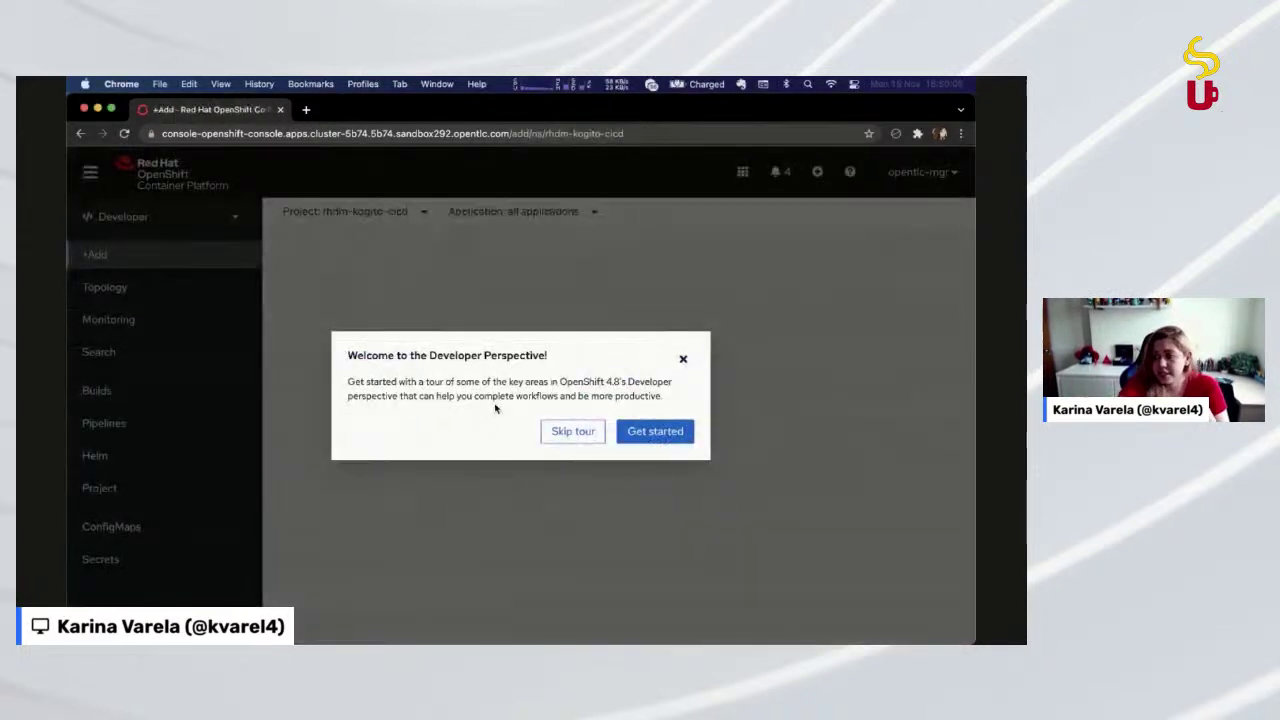
left_click(686, 358)
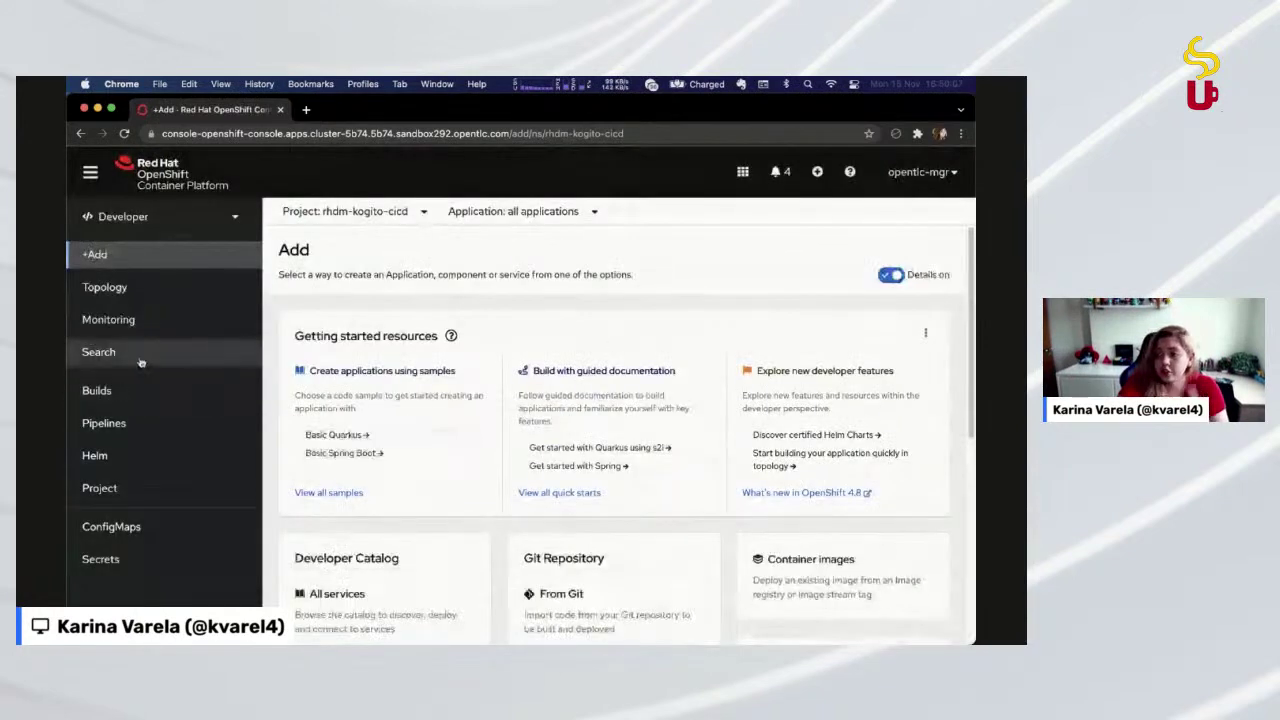
left_click(165, 300)
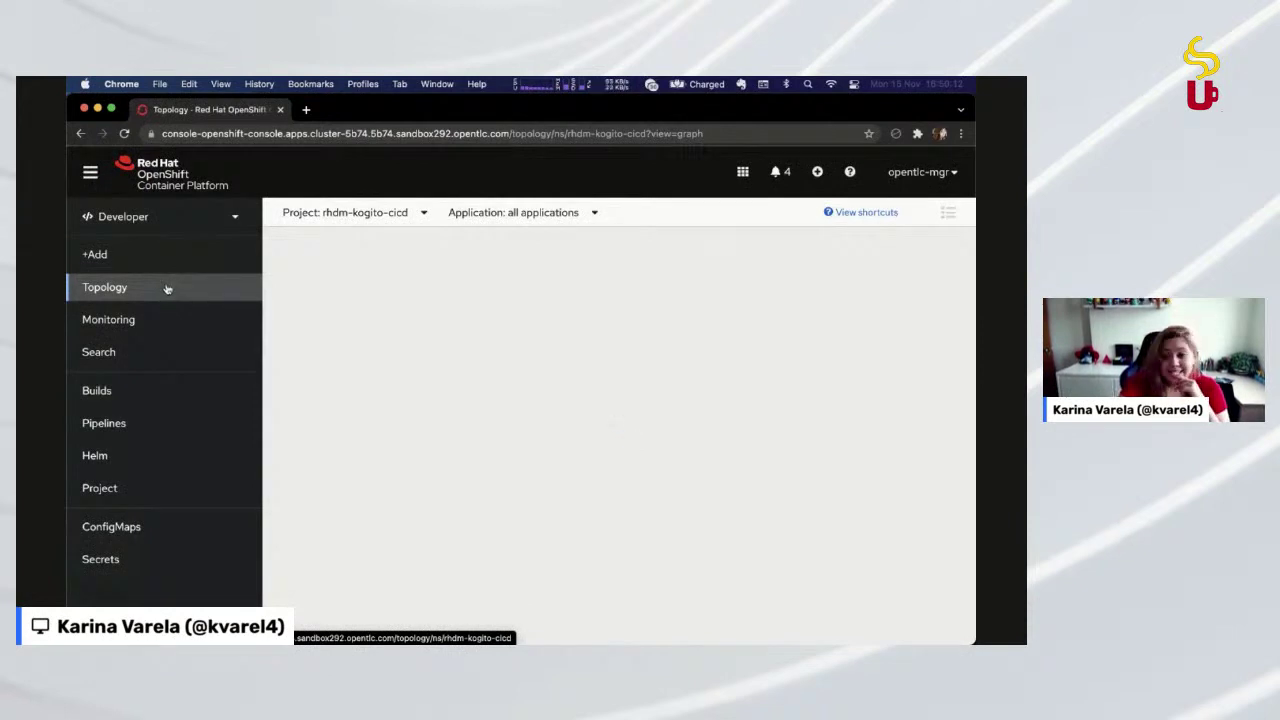
Browse the project list while staying on rhdm-kogito-cicd, shift the topology graph left, and open a new tab
left_click(377, 210)
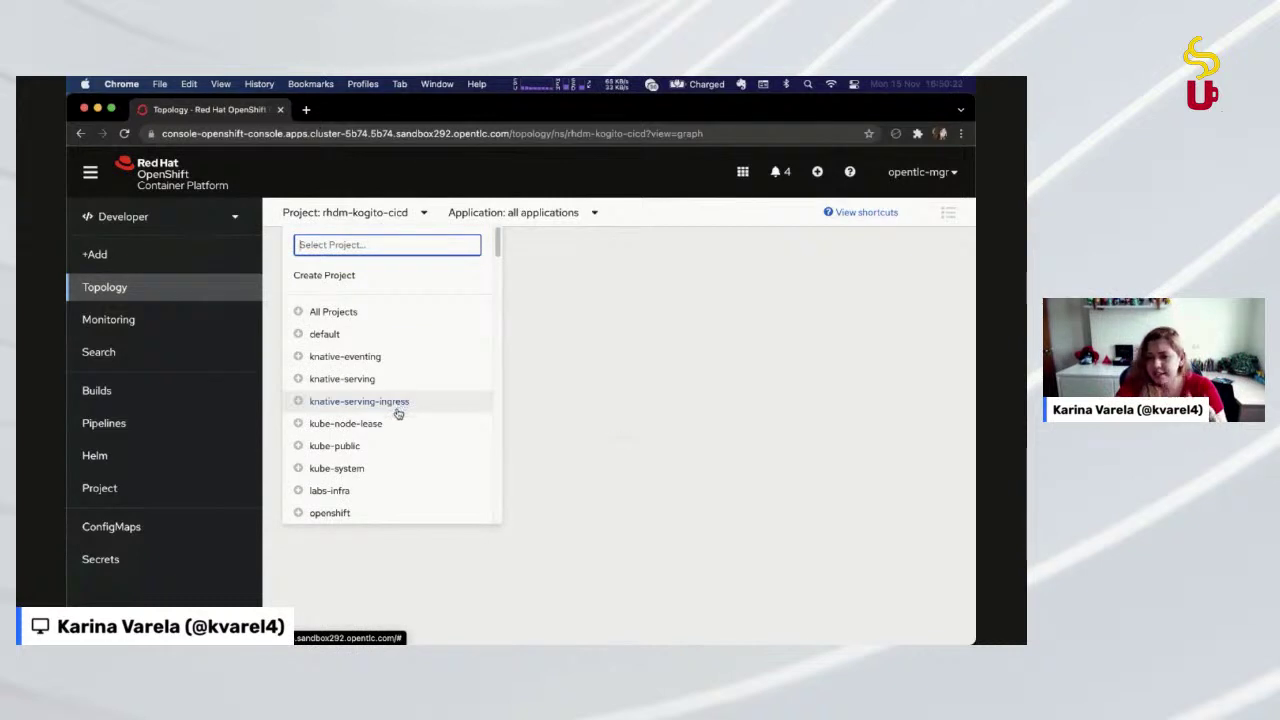
scroll(389, 472, "down", 3)
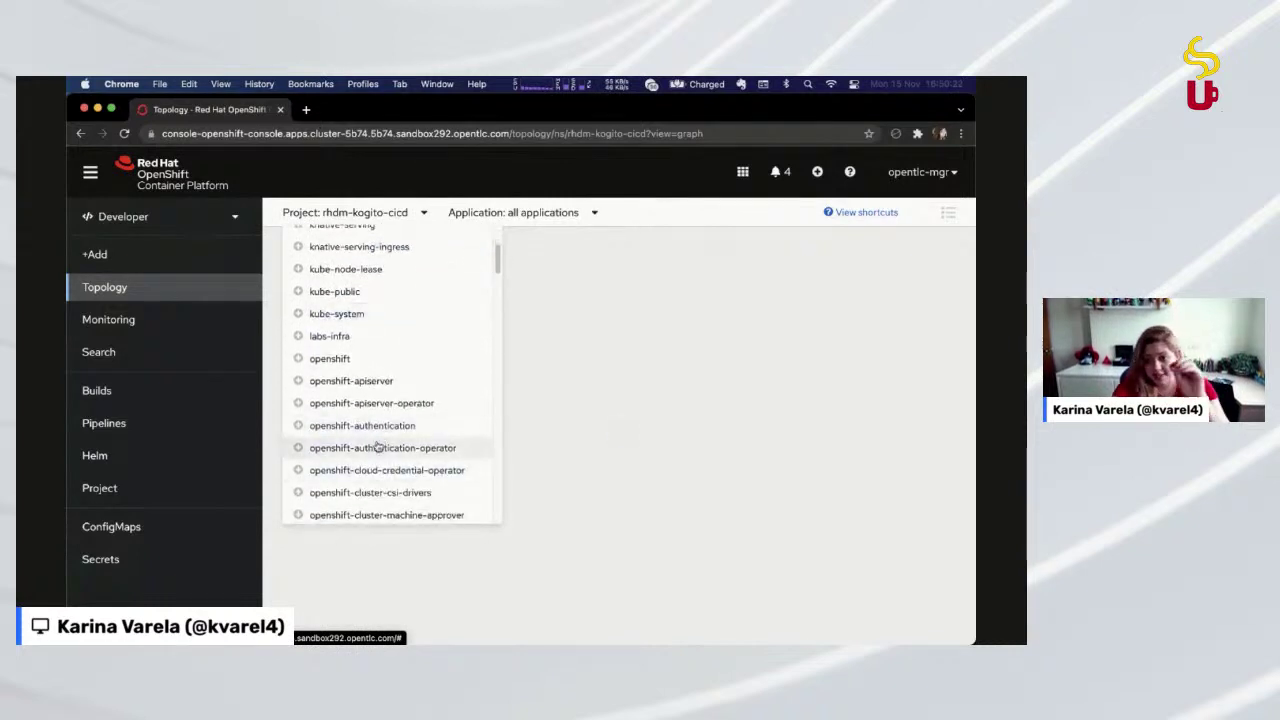
scroll(372, 452, "down", 1)
scroll(368, 458, "down", 10)
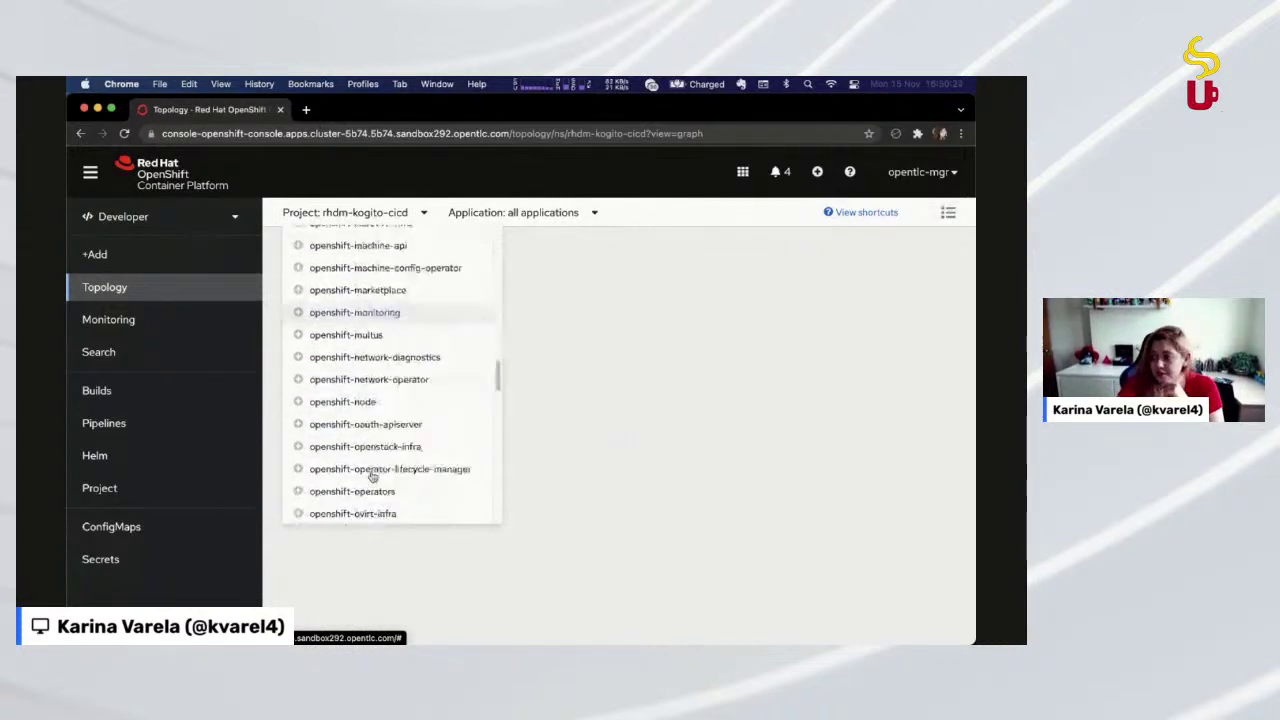
left_click(661, 282)
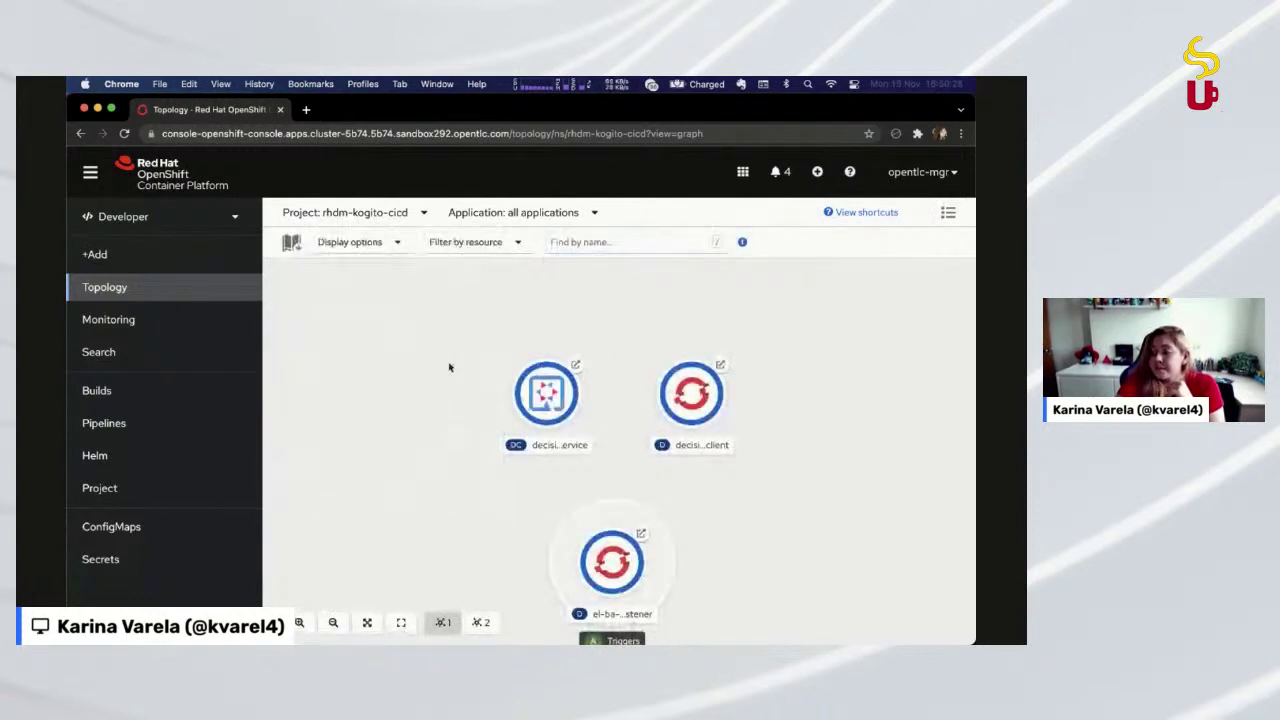
left_click_drag(449, 366, 405, 316)
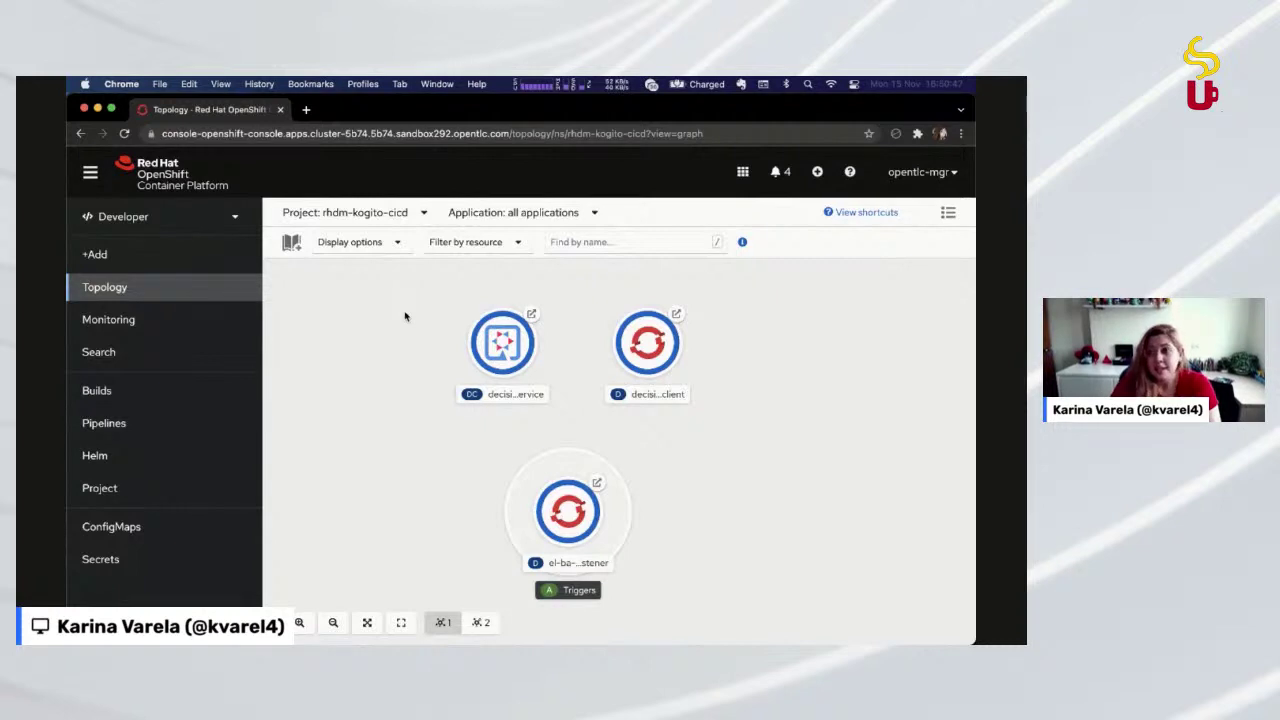
left_click(306, 110)
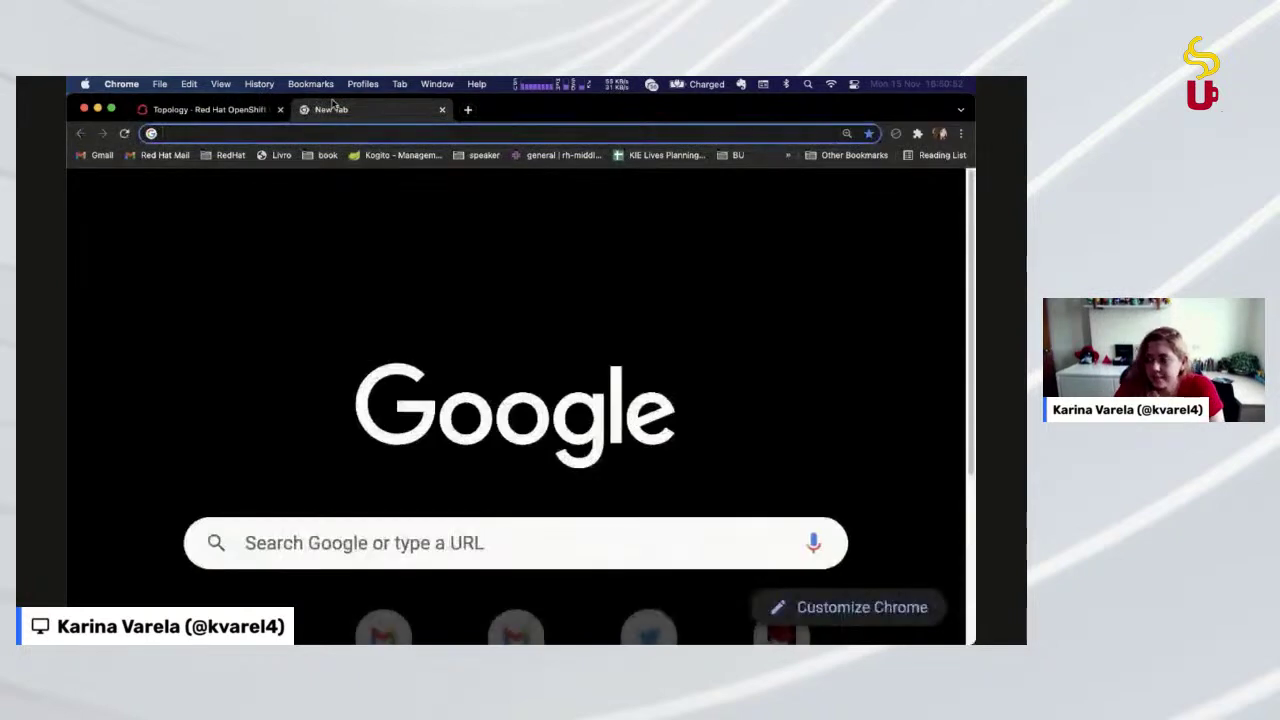
Go to red.ht/TryKafka and start the no-cost Kafka service trial
type("red.ht/TryKafka")
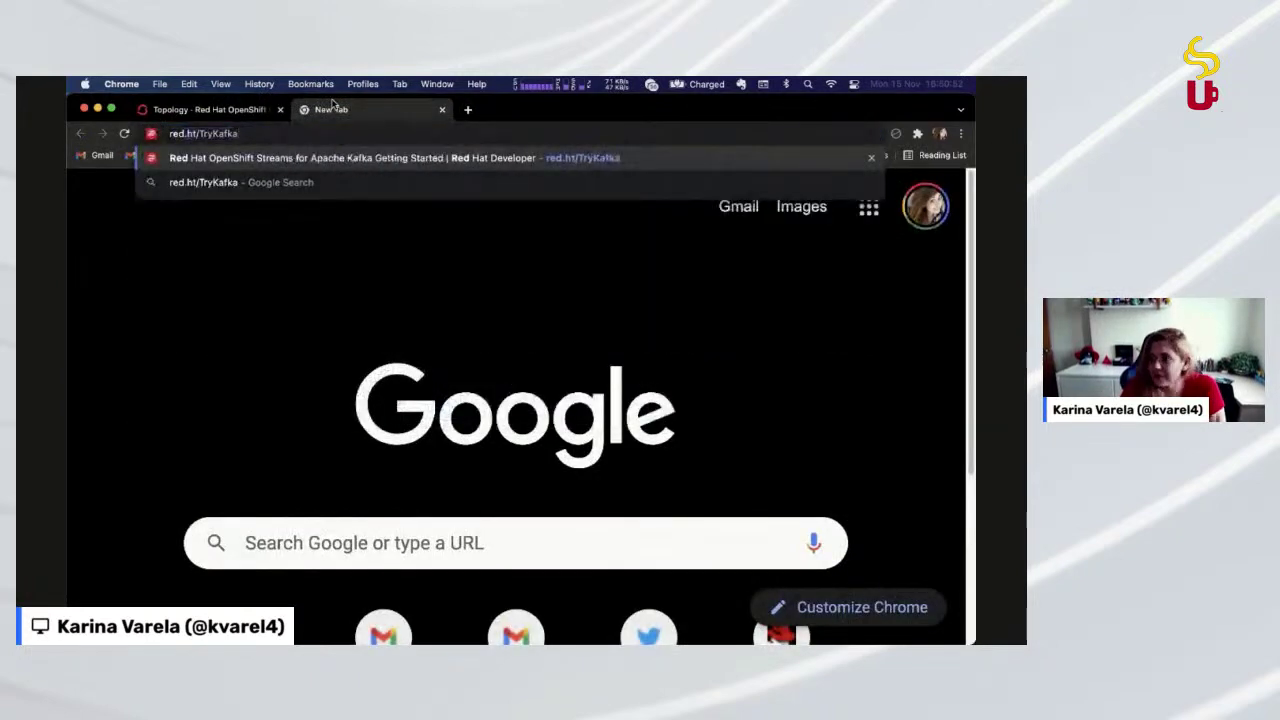
key("Return")
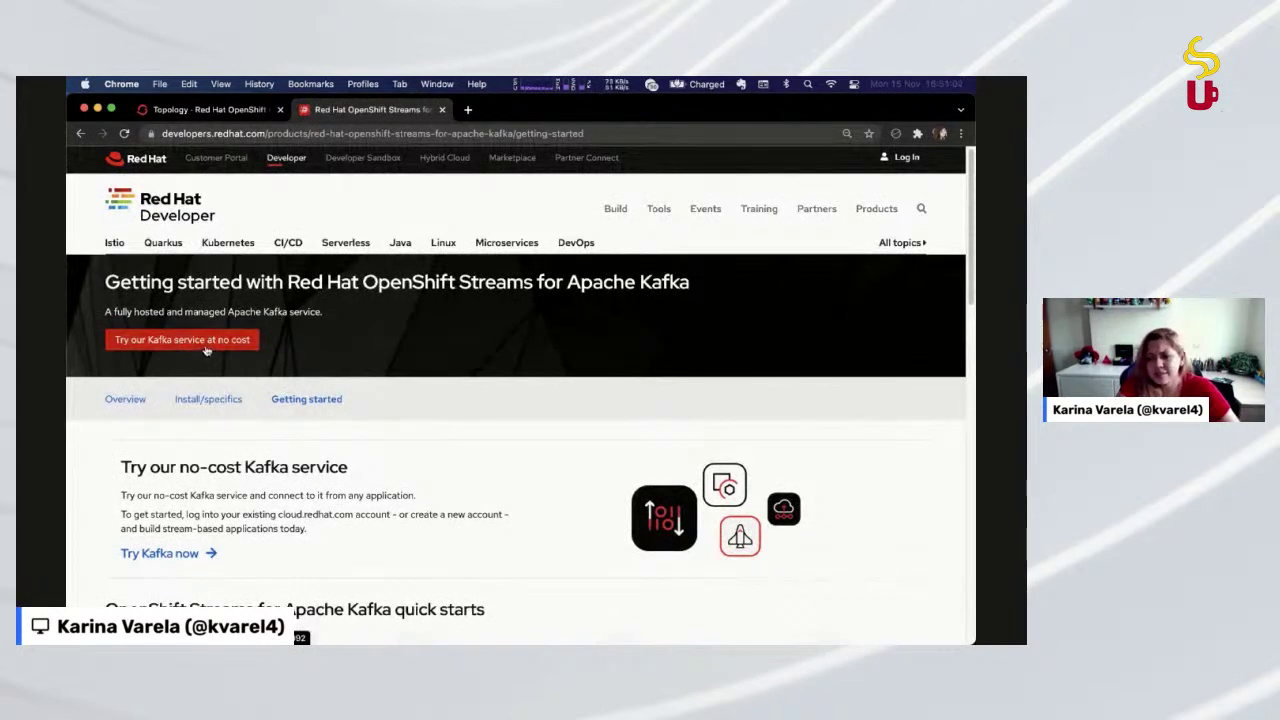
left_click(205, 346)
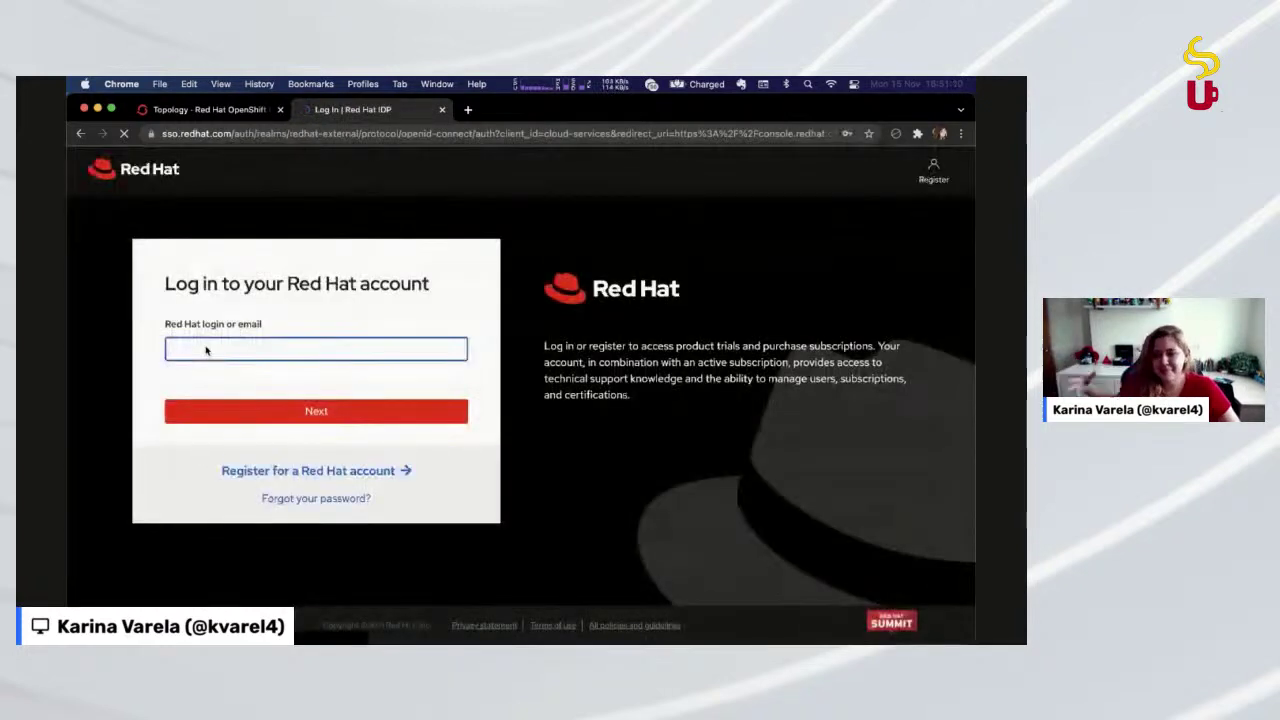
Log in to the Red Hat account using the browser's saved e-mail and password
left_click(205, 349)
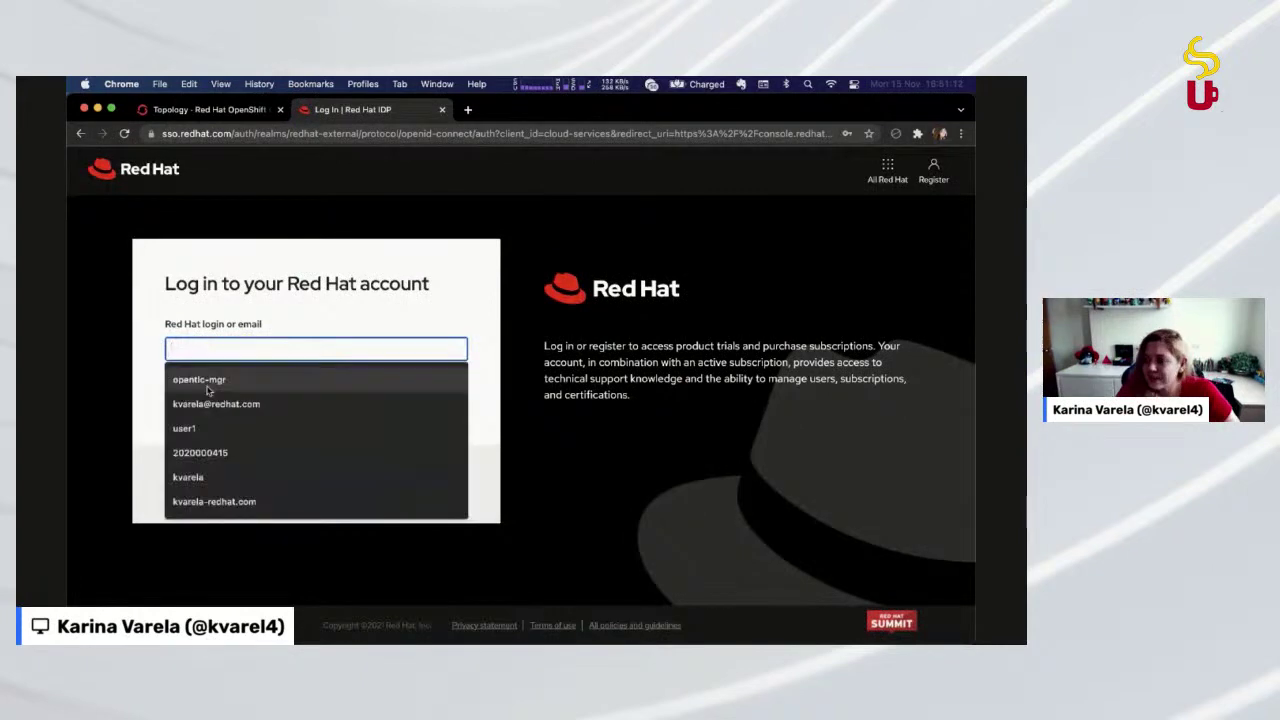
left_click(140, 405)
left_click(241, 354)
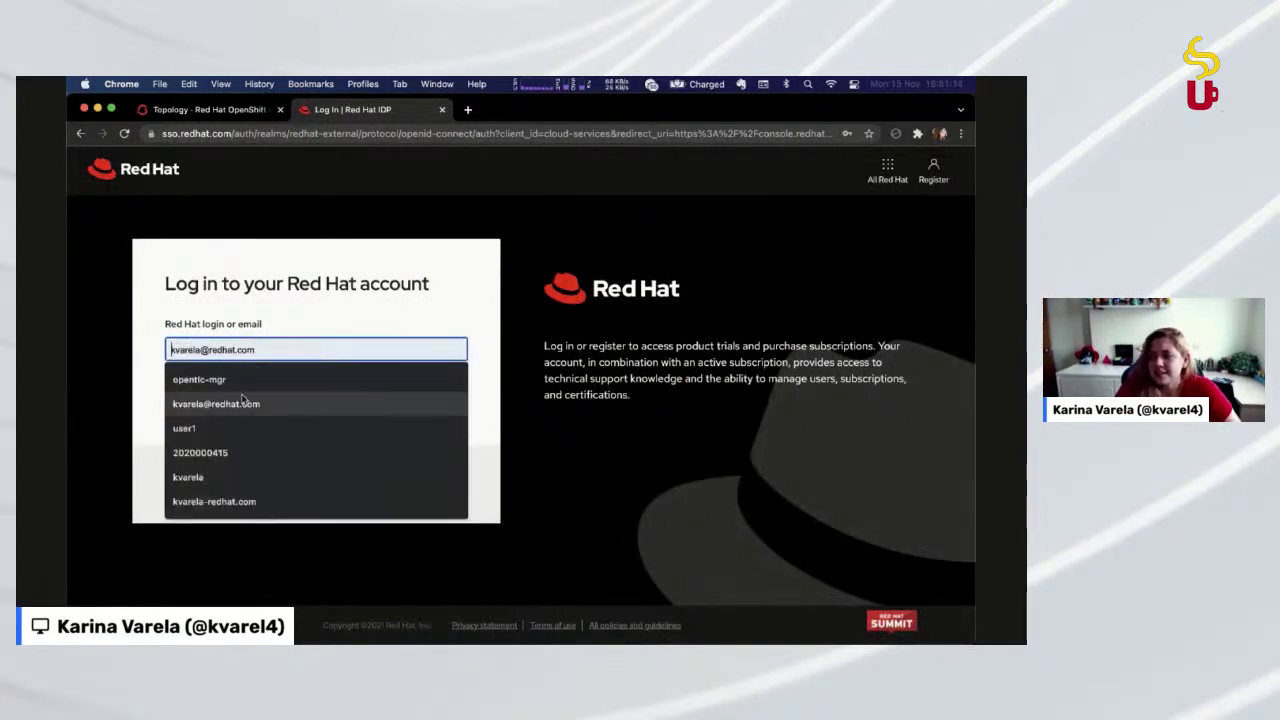
left_click(243, 403)
left_click(243, 411)
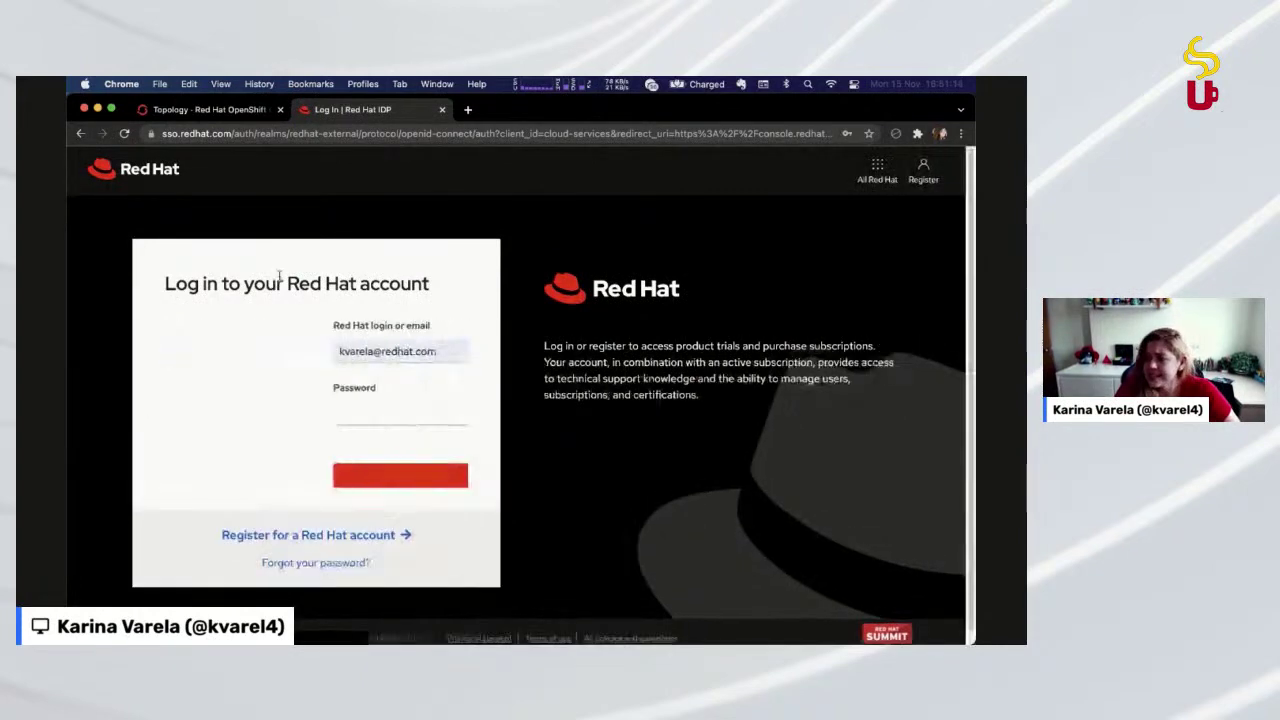
left_click(303, 414)
left_click(224, 180)
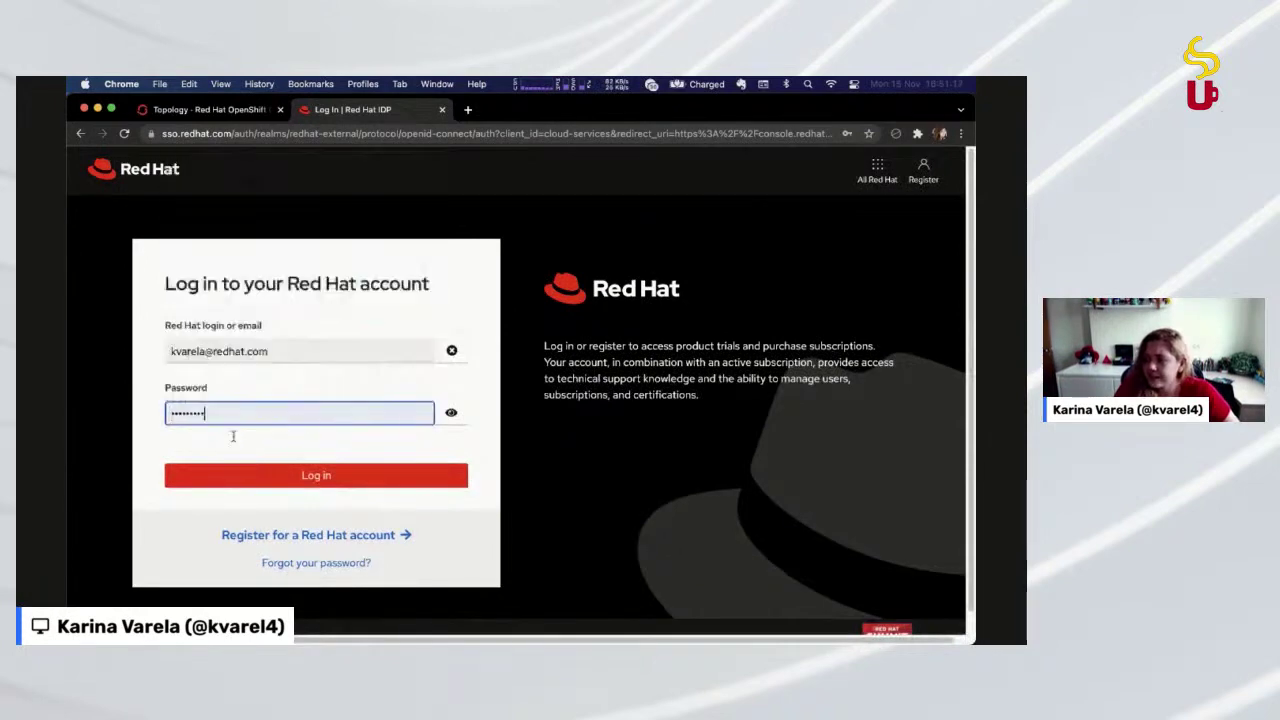
left_click(278, 478)
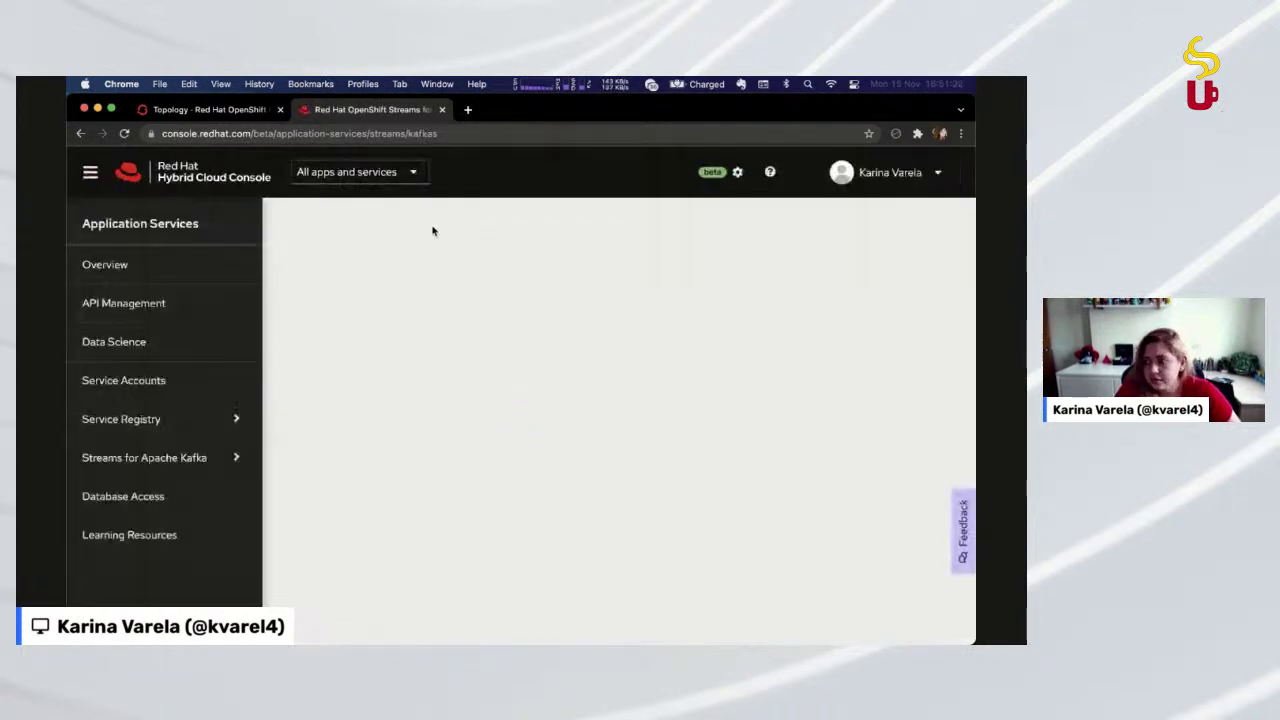
right_click(431, 228)
left_click(385, 233)
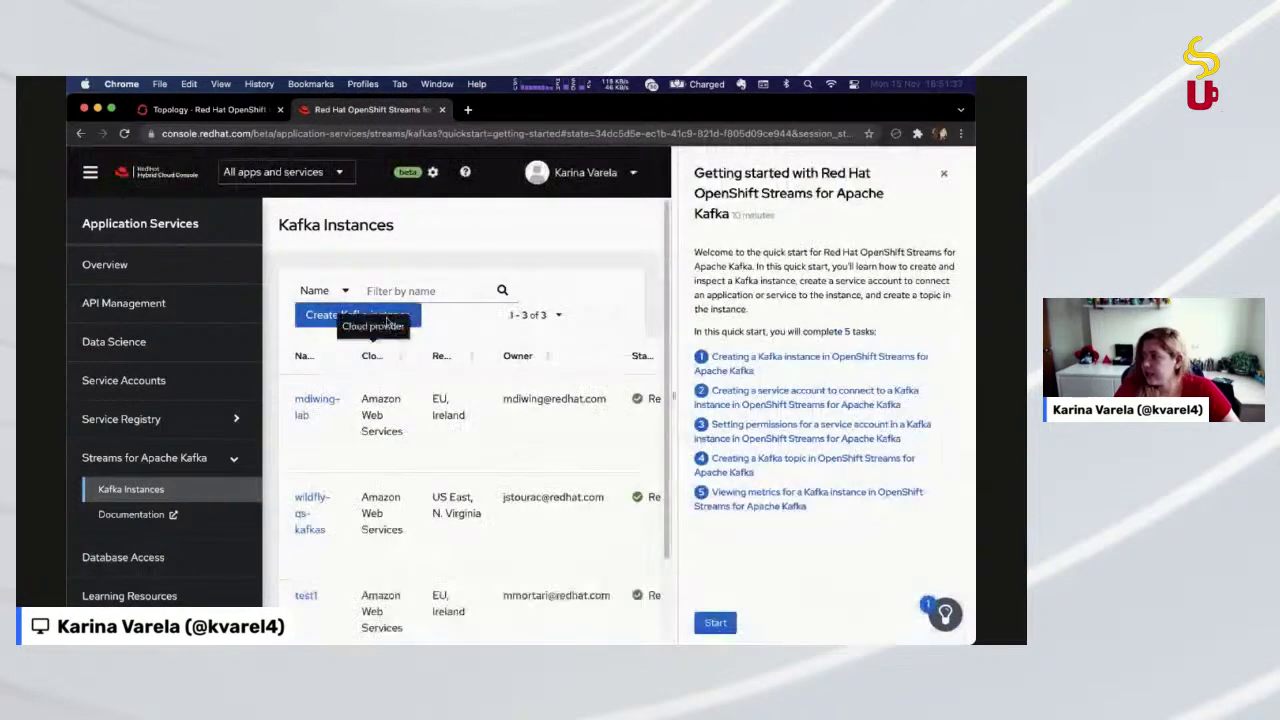
Sort by cloud provider, fill a new Kafka instance 'sou-java' in EU, Ireland, then dismiss the form
left_click(372, 355)
left_click(342, 316)
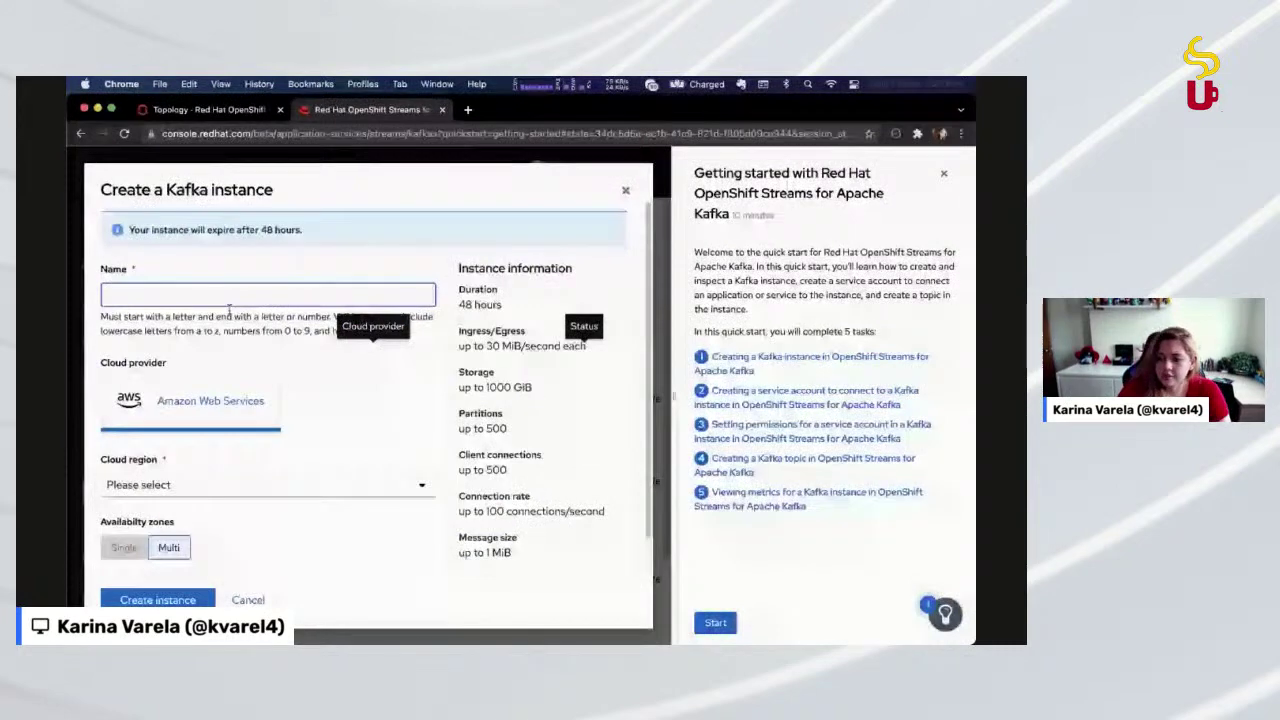
type("sou")
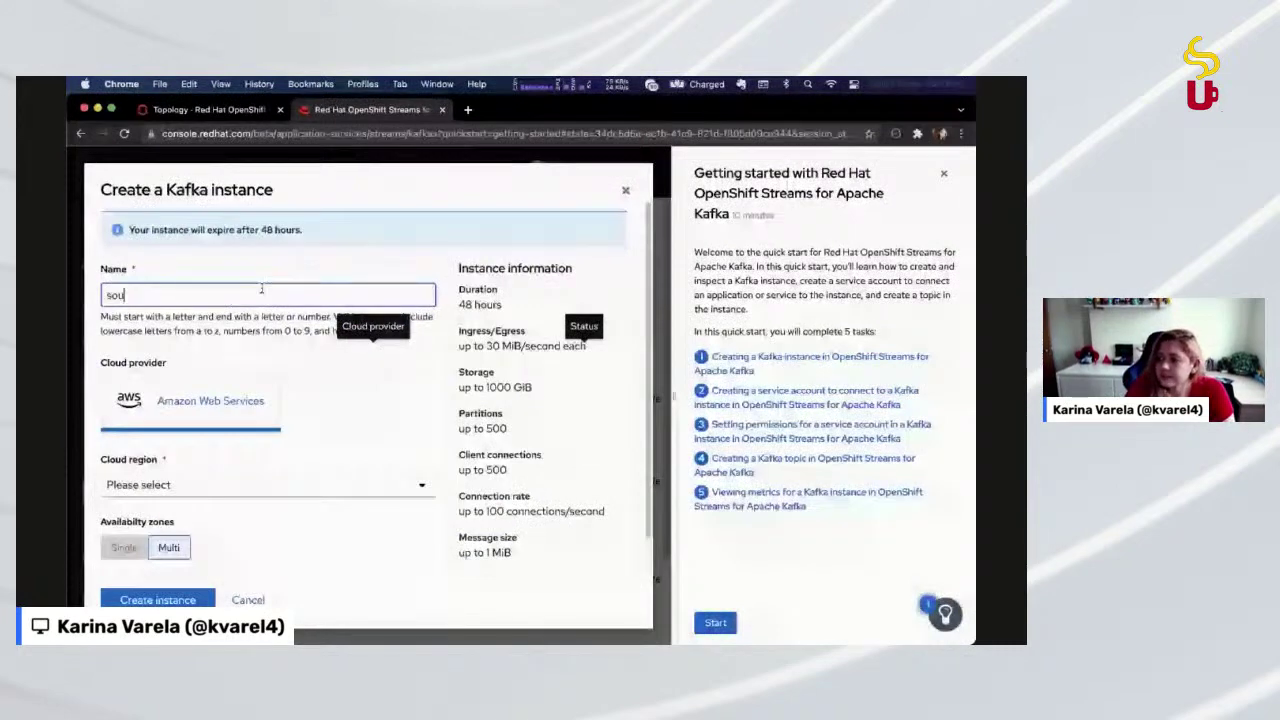
type("-java")
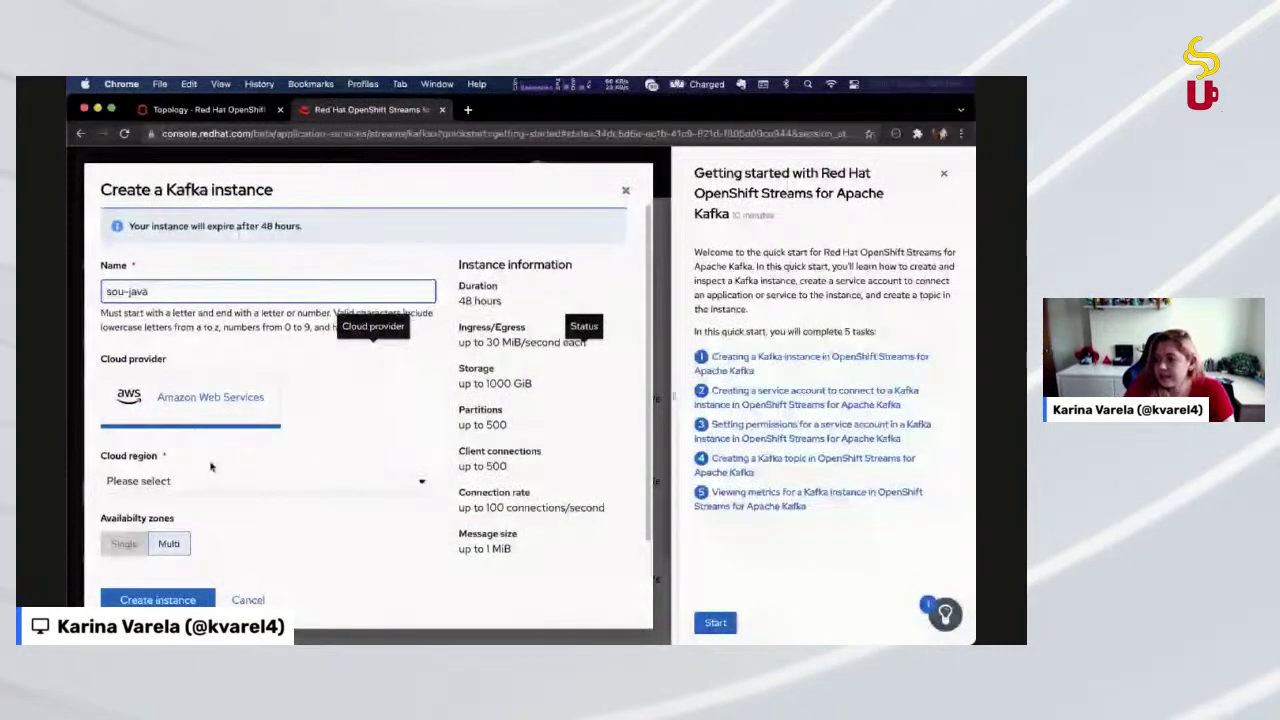
left_click(212, 478)
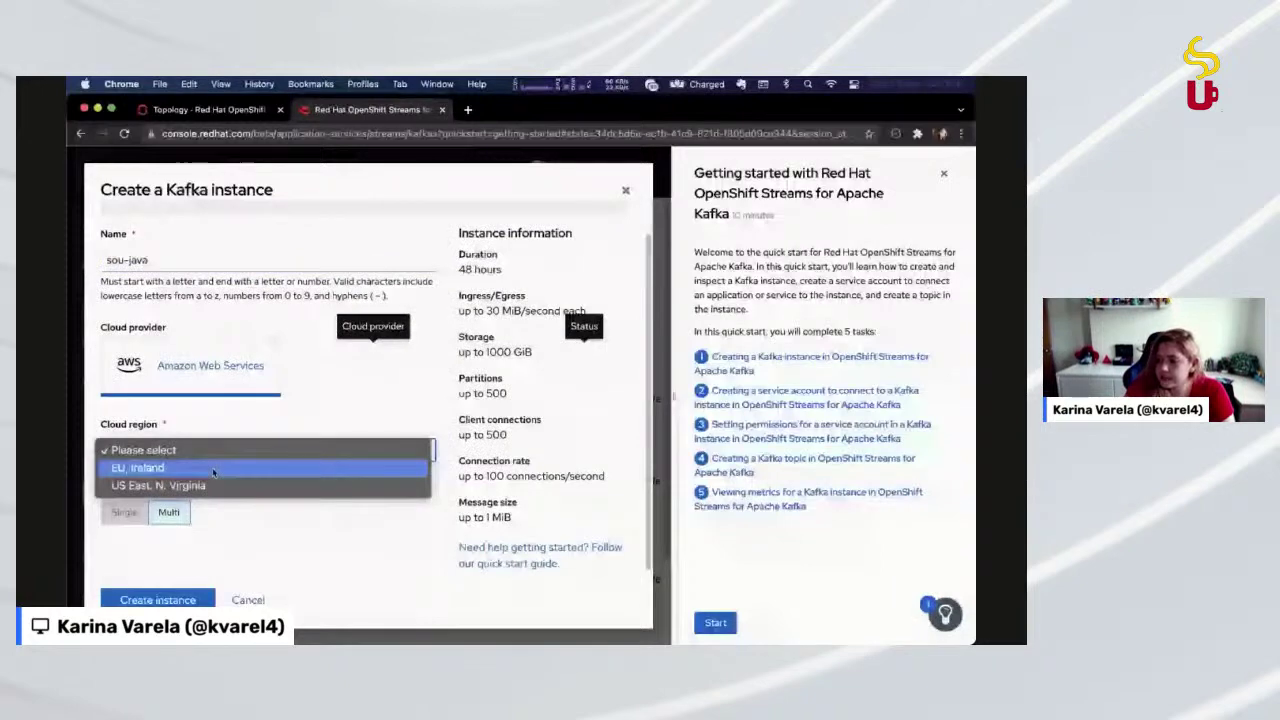
left_click(212, 467)
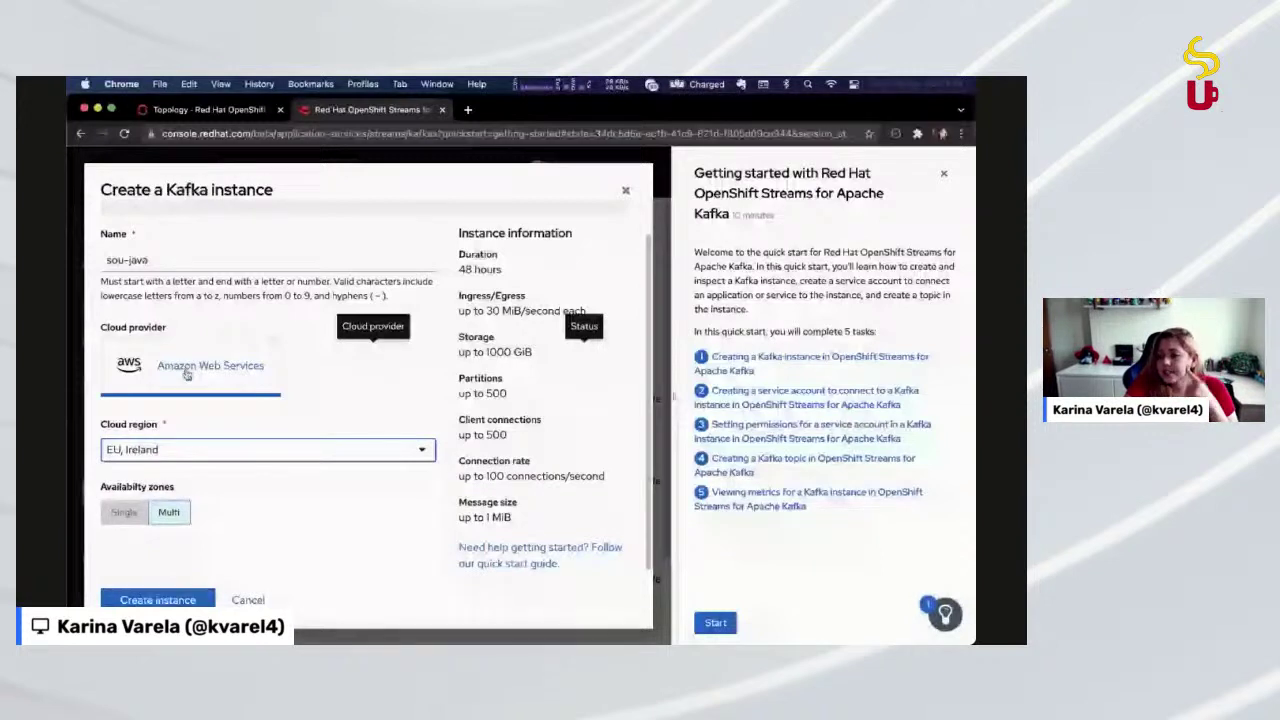
left_click(157, 600)
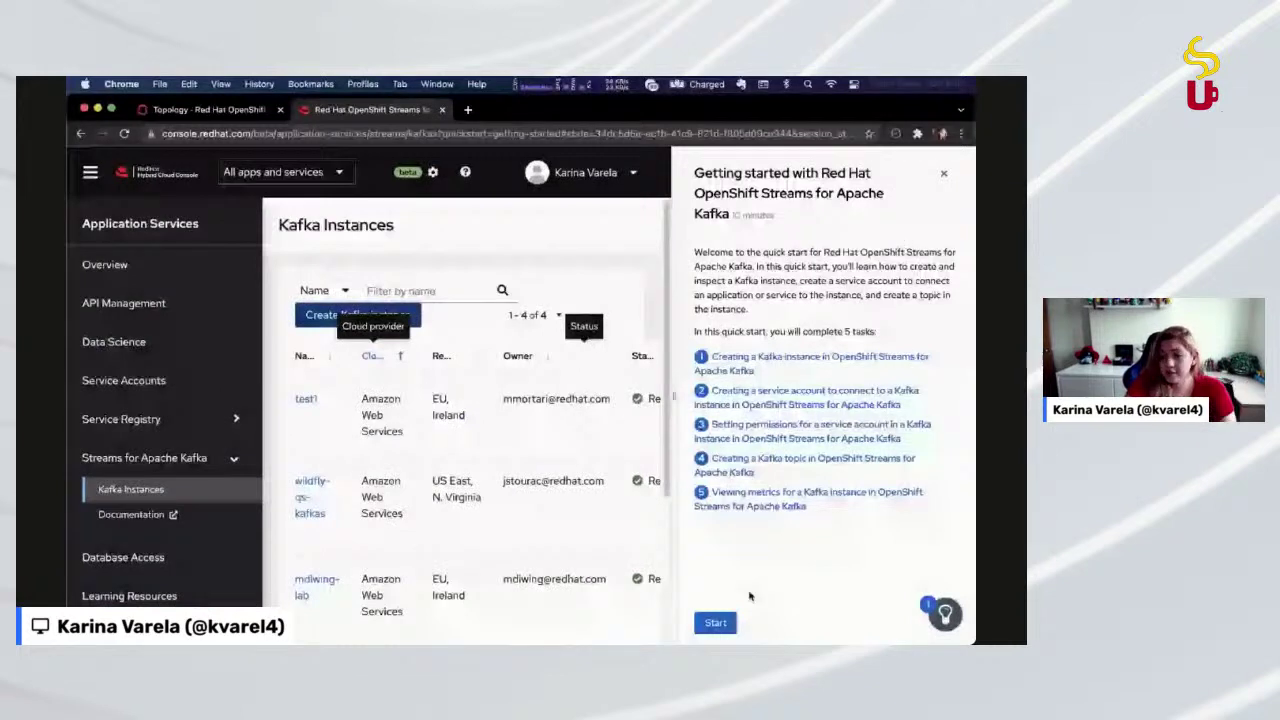
Close the Kafka quick-start panel, then flip to the Topology tab and back to Kafka Instances
left_click(946, 175)
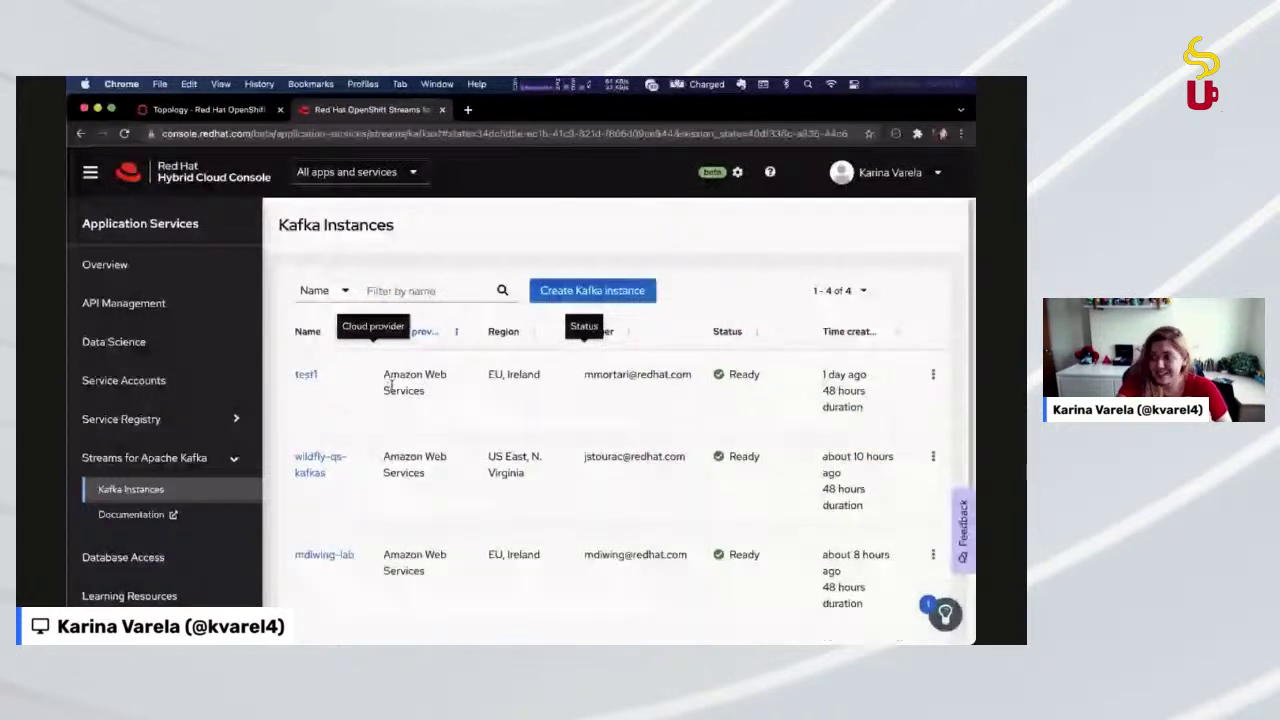
left_click(232, 116)
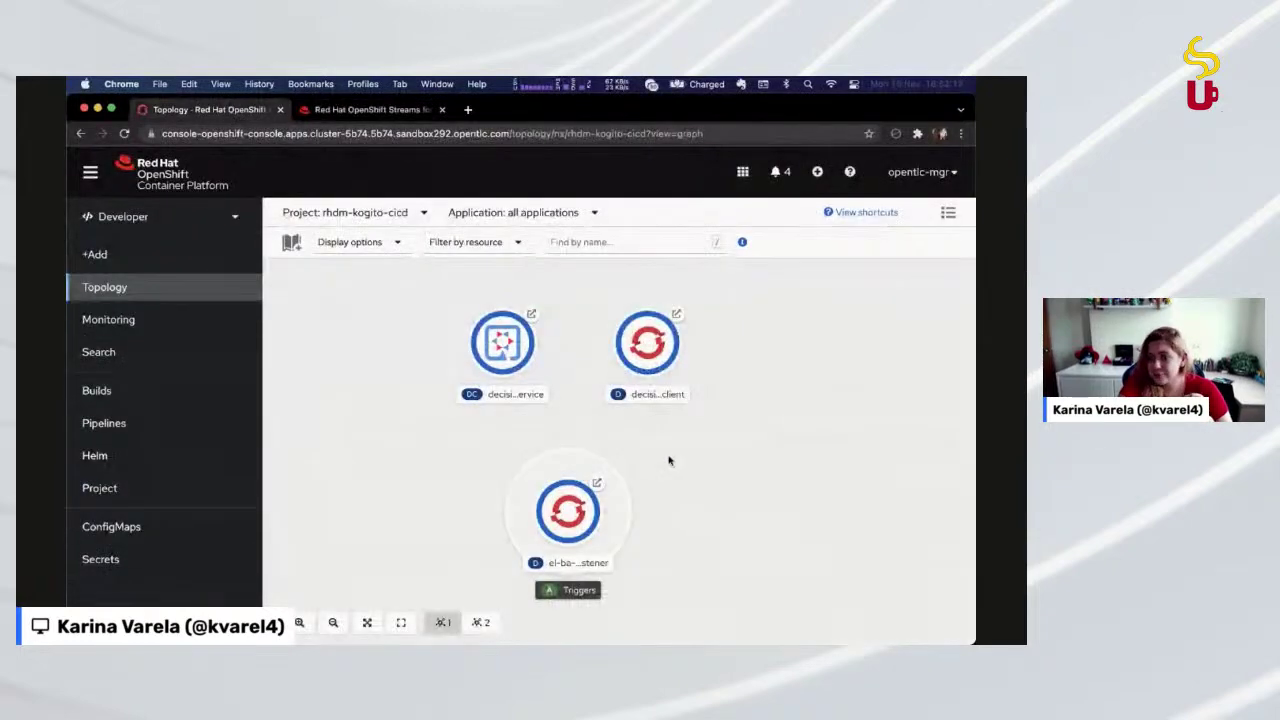
left_click(350, 110)
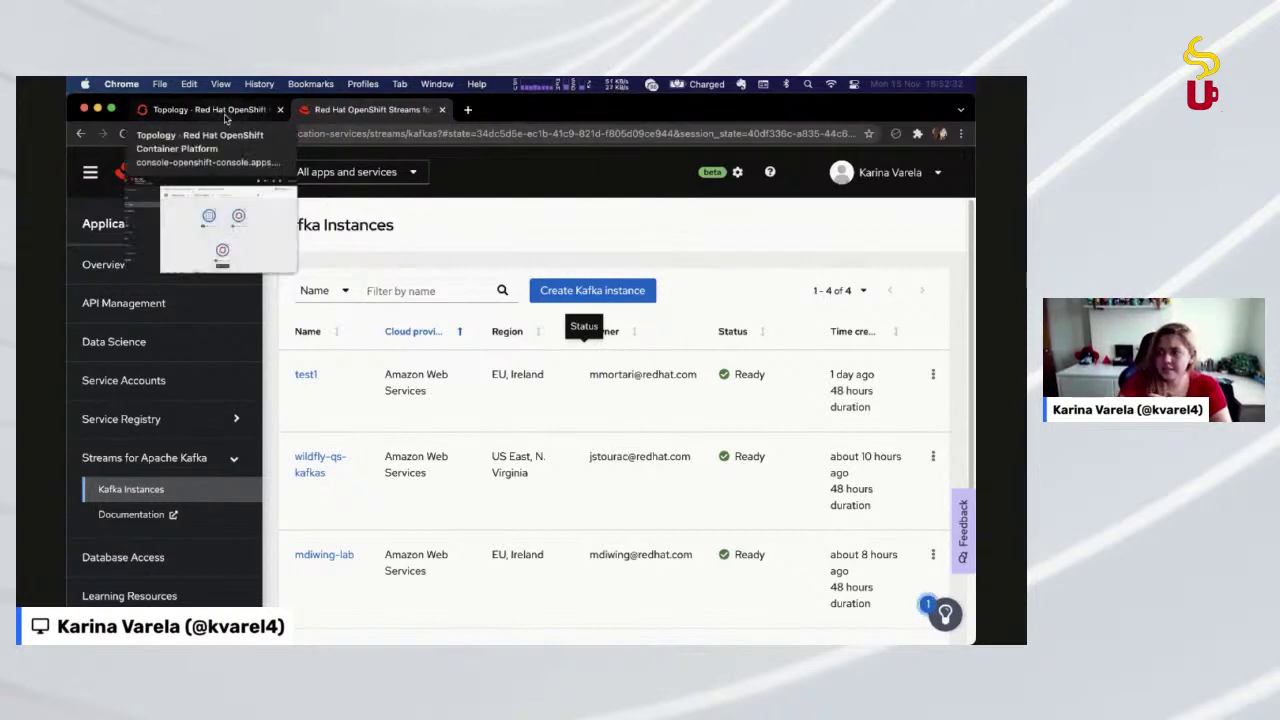
Return to the rhdm-kogito-cicd Topology tab and zoom in and out on its three workloads
left_click(205, 110)
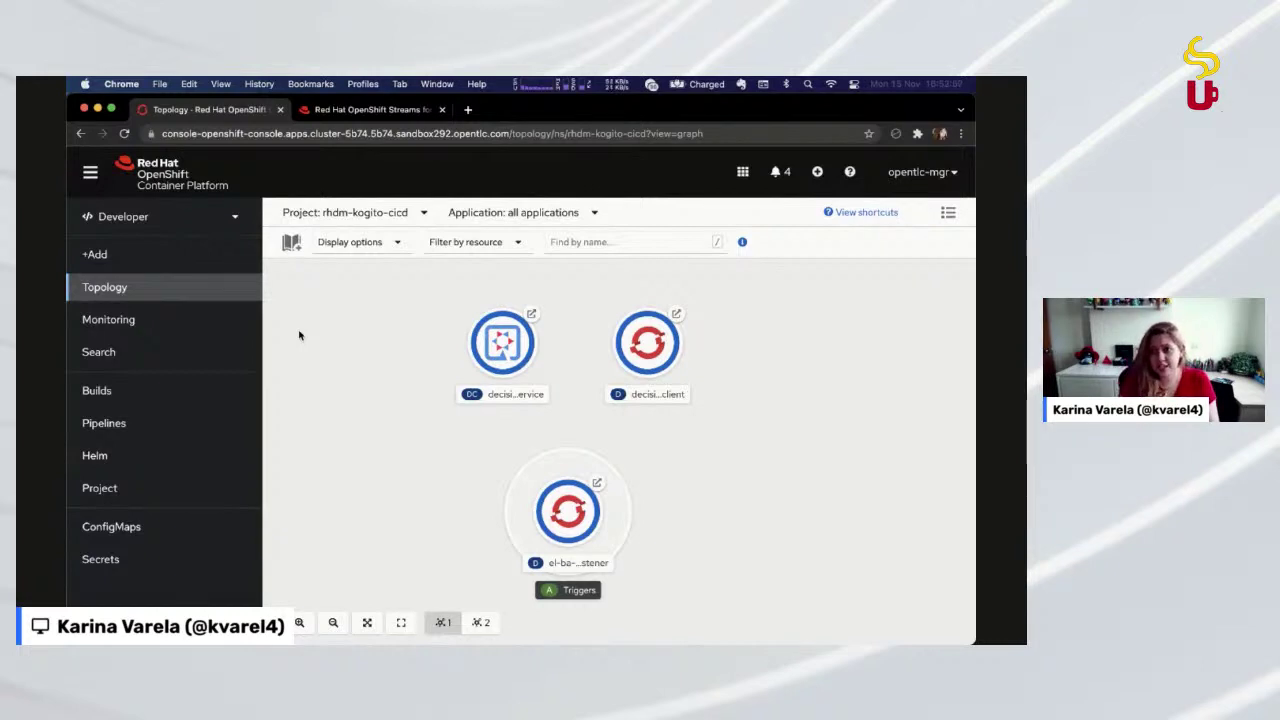
scroll(330, 300, "up", 5)
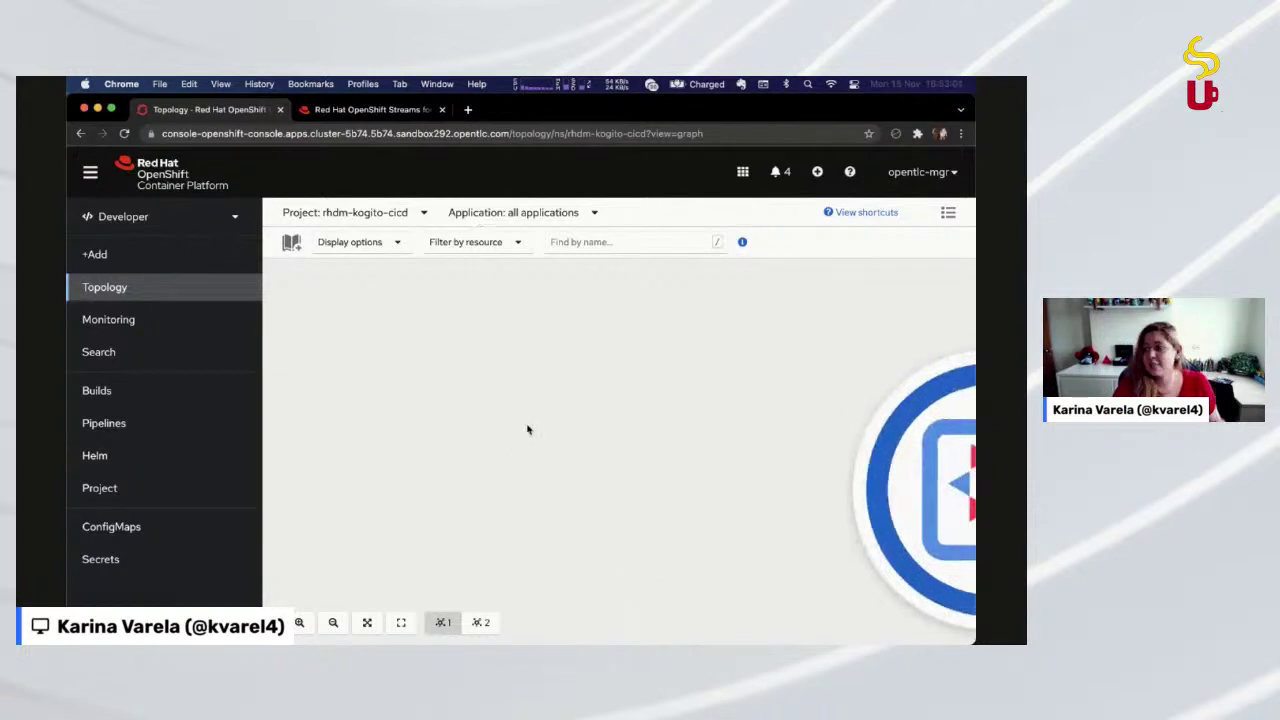
scroll(528, 430, "down", 5)
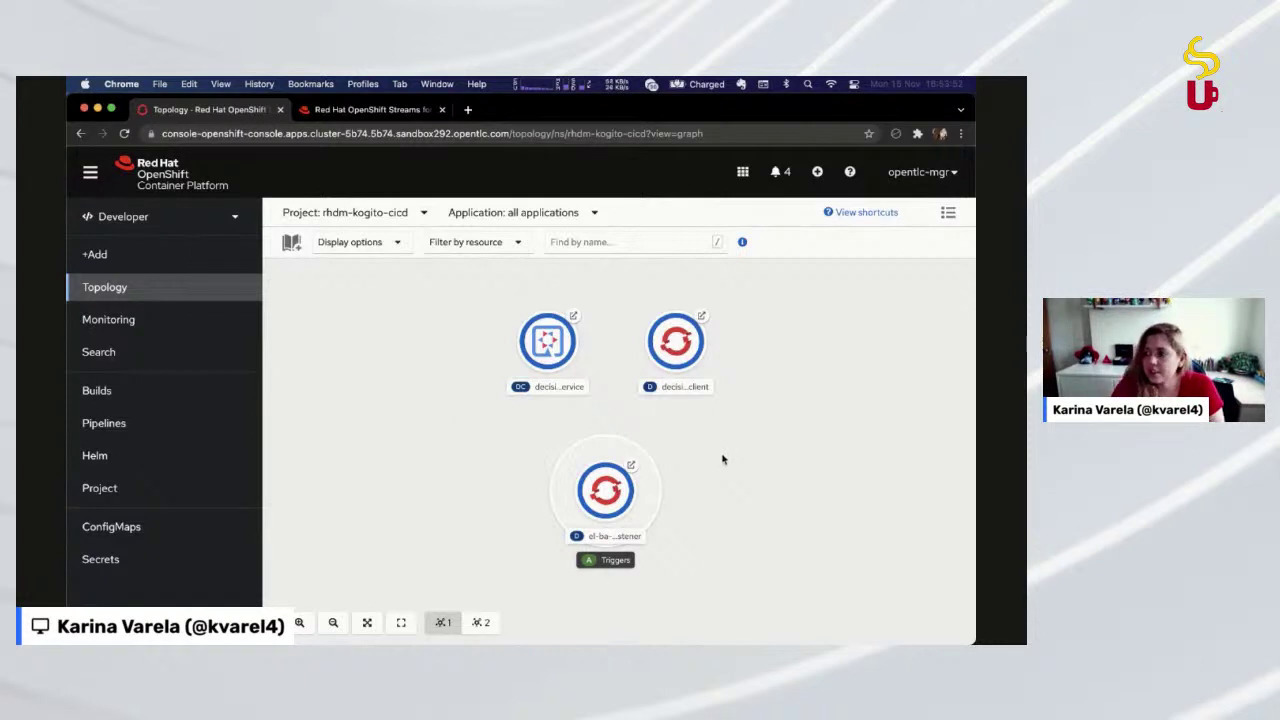
Switch the console from rhpam7-oih-opentlc-mgr to the serverless-kogito-demo project by searching 'kogito'
left_click(430, 218)
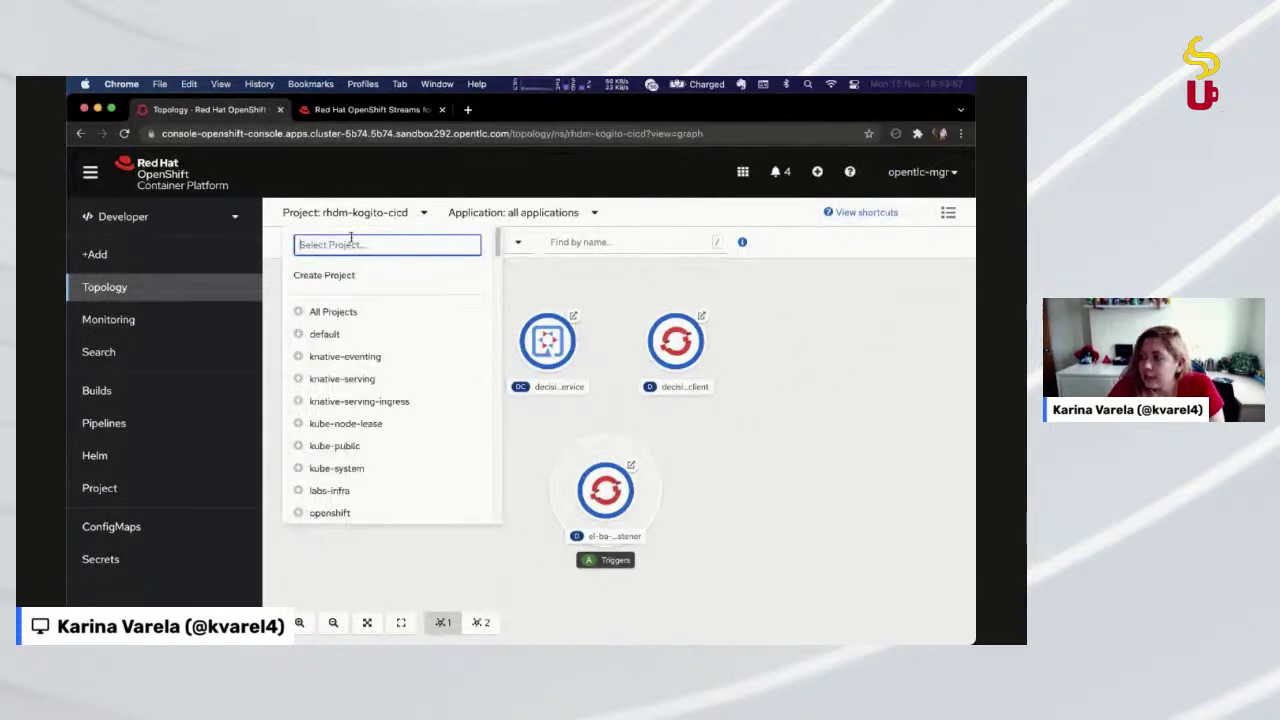
scroll(340, 450, "down", 10)
scroll(406, 477, "down", 6)
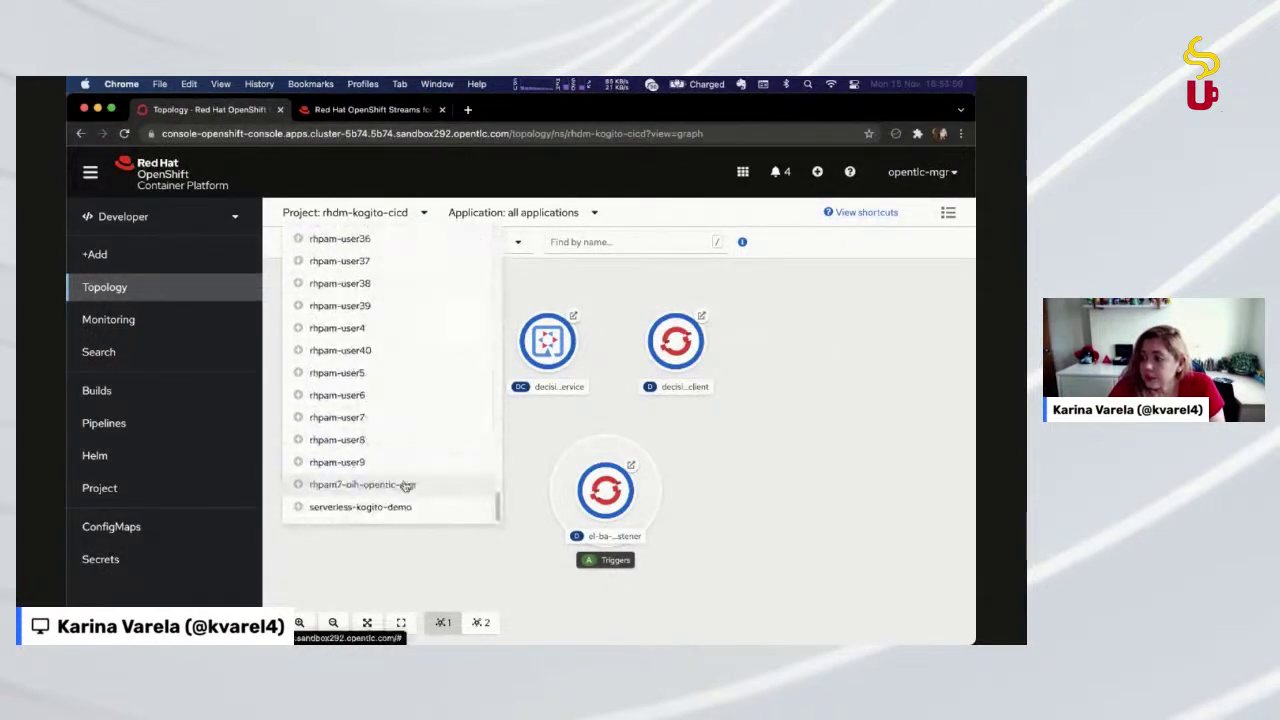
left_click(366, 485)
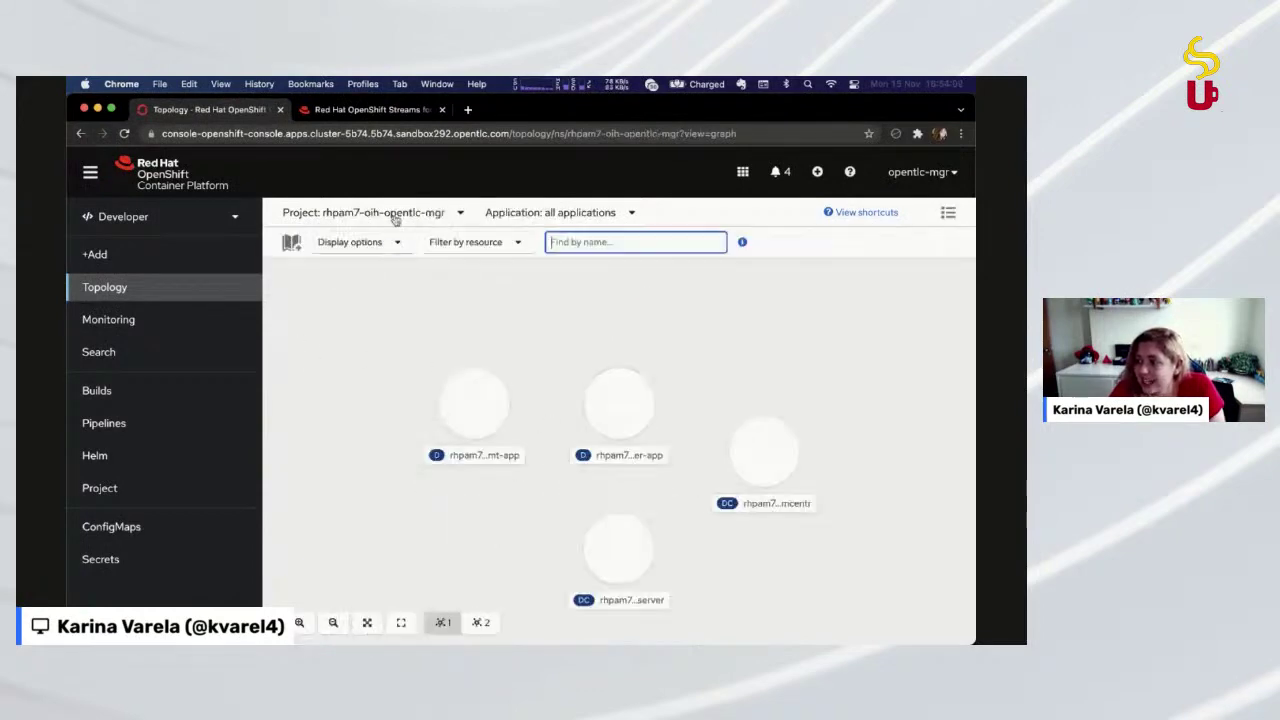
left_click(394, 212)
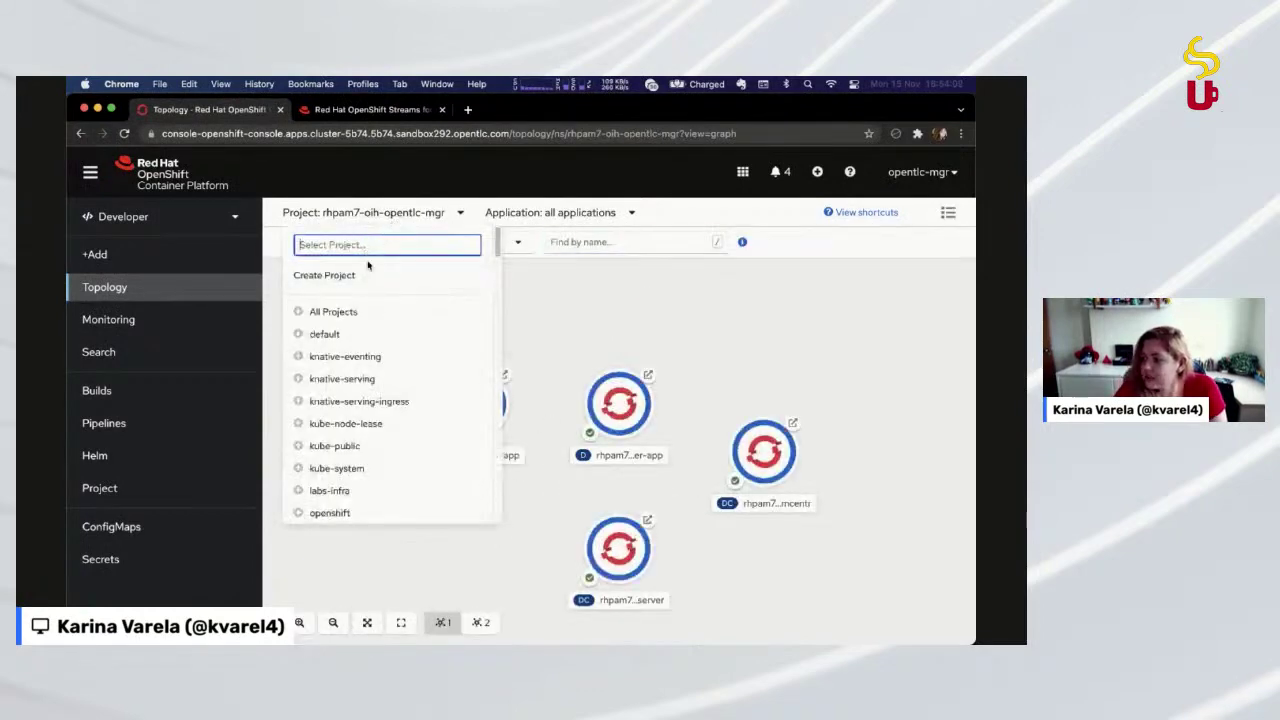
type("kogito")
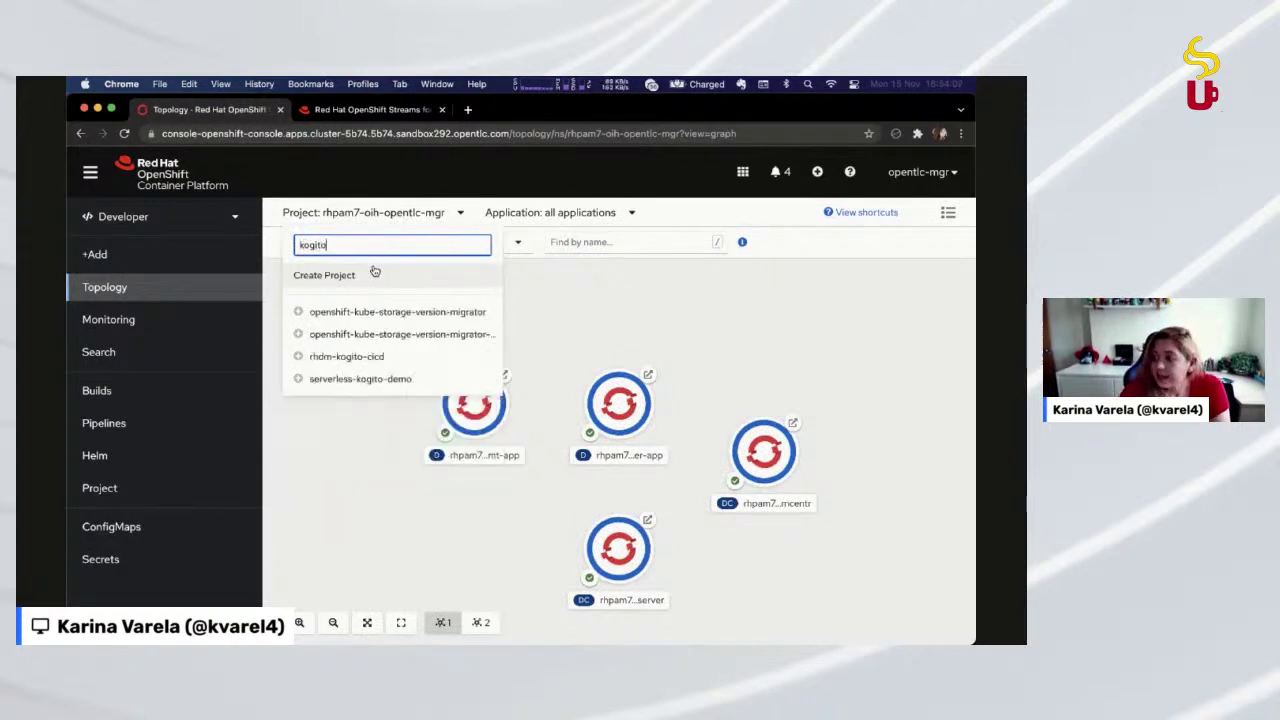
left_click(366, 376)
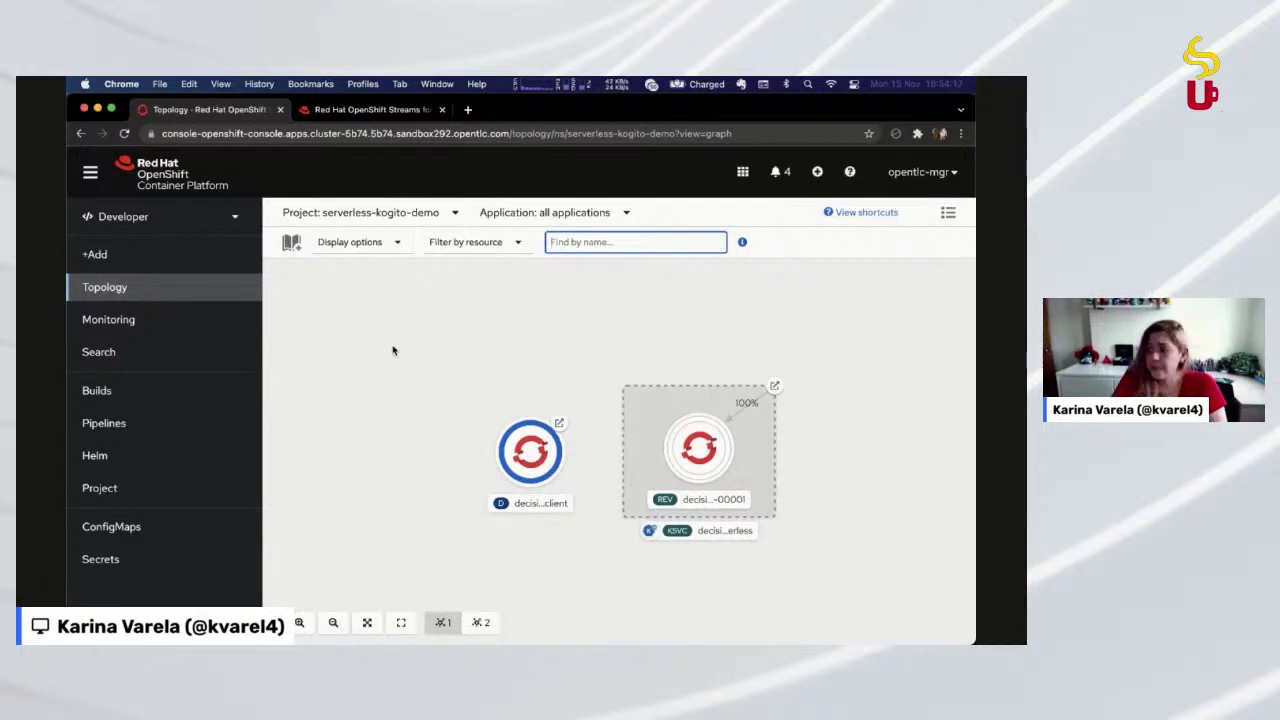
Open the decision-service-serverless-00001 revision details, highlight 'Autoscaled to 0', then bring Postman forward
left_click(393, 350)
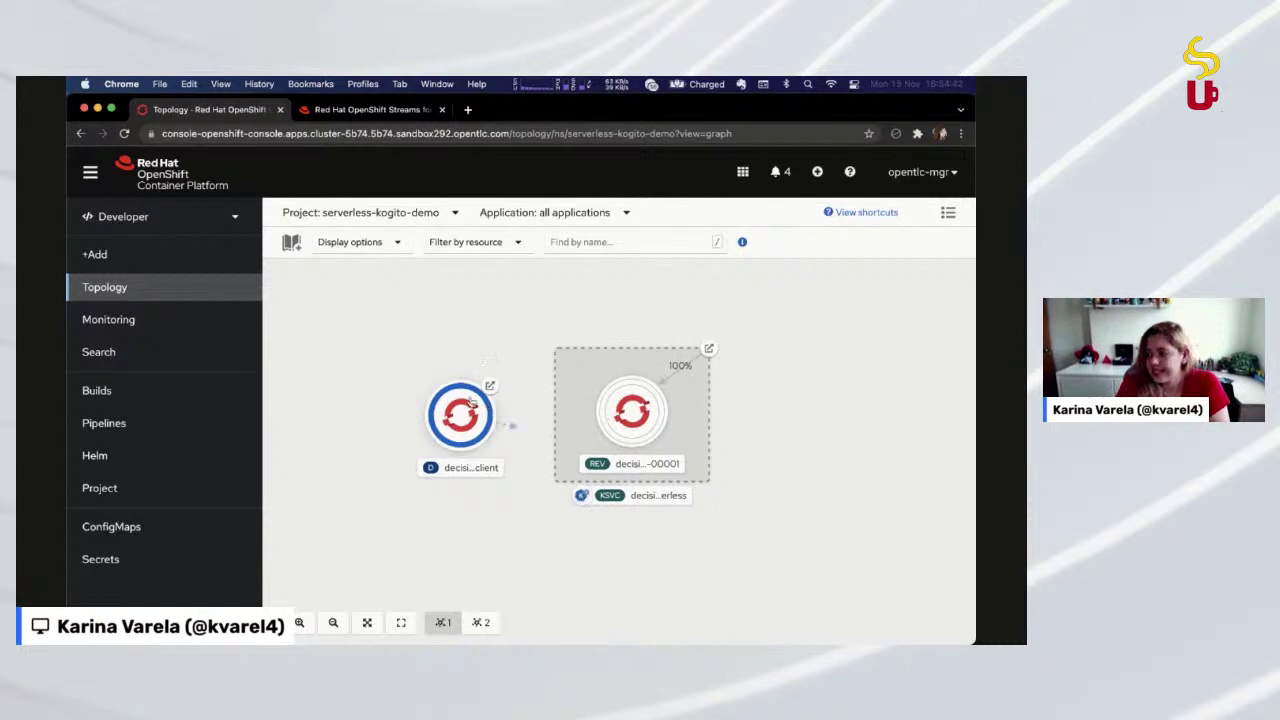
mouse_move(652, 440)
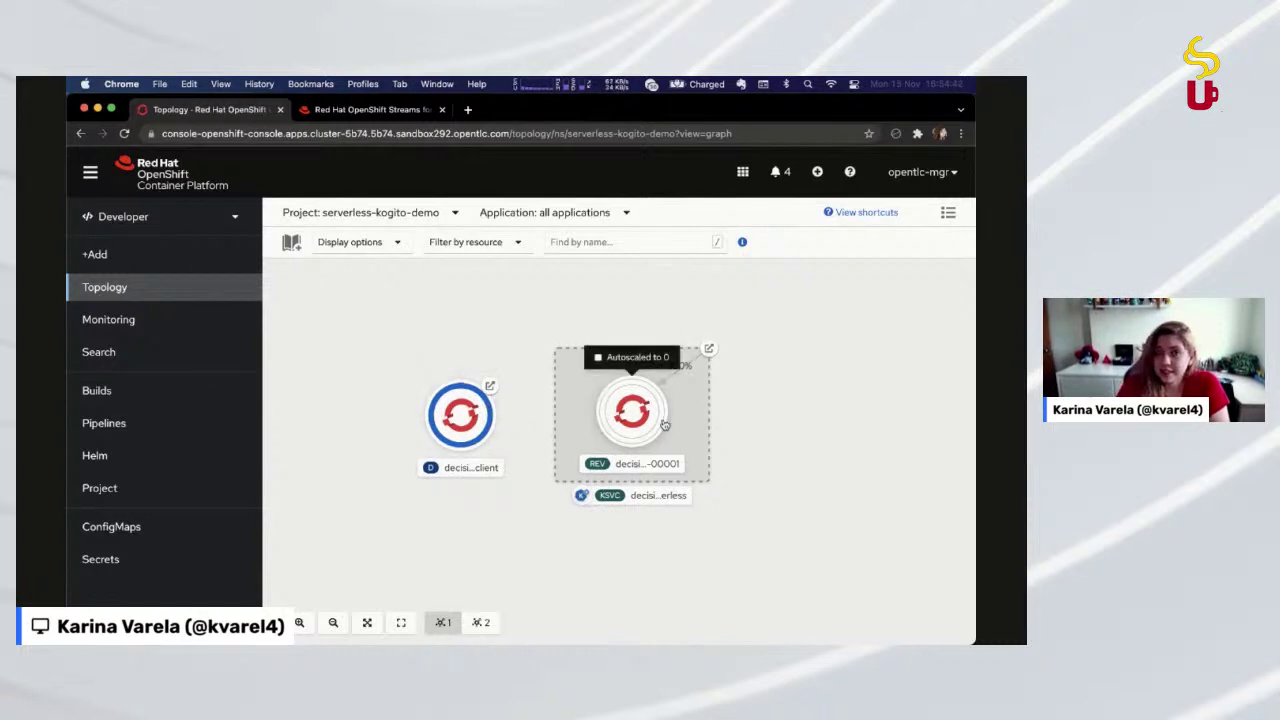
left_click(645, 428)
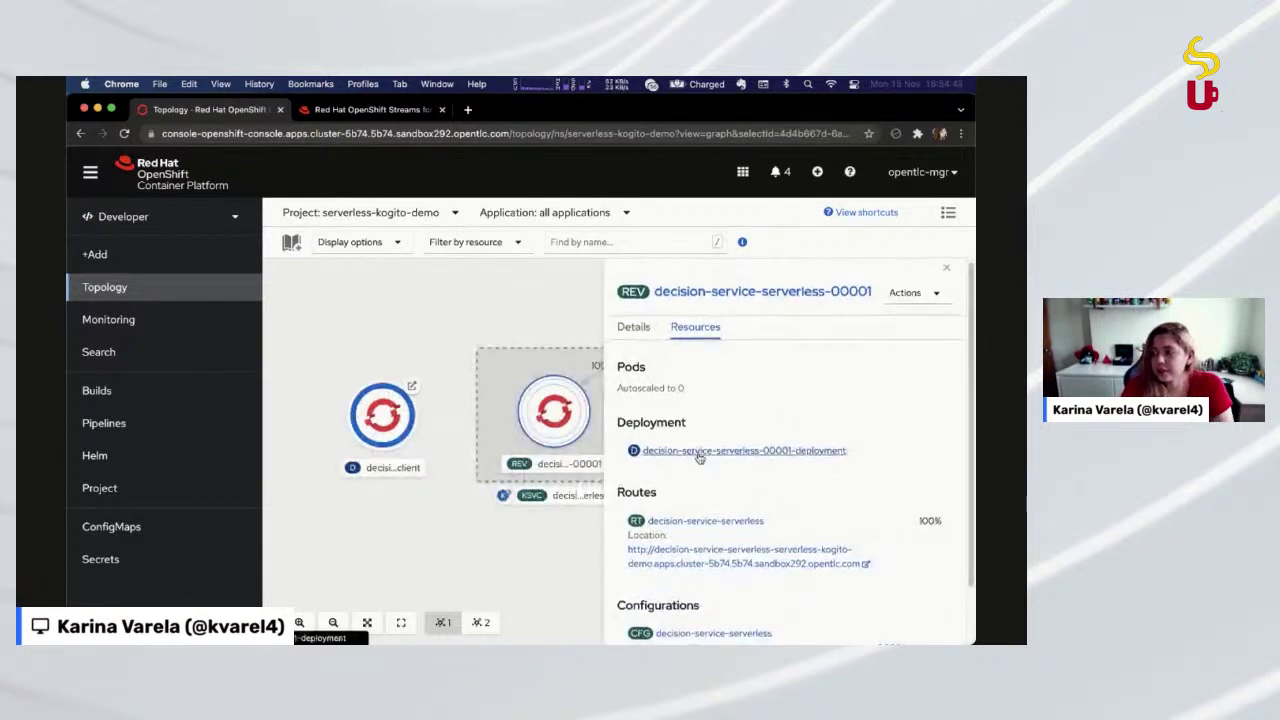
scroll(699, 456, "down", 1)
left_click_drag(641, 358, 705, 366)
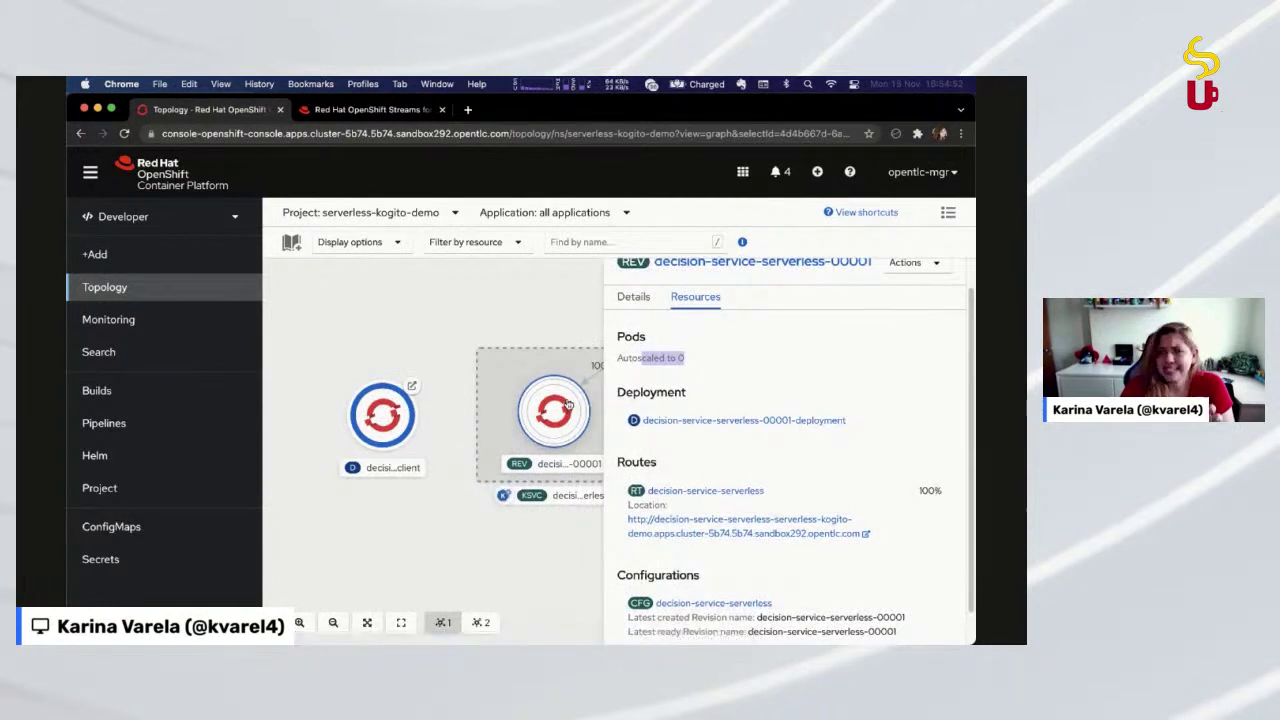
scroll(836, 350, "up", 1)
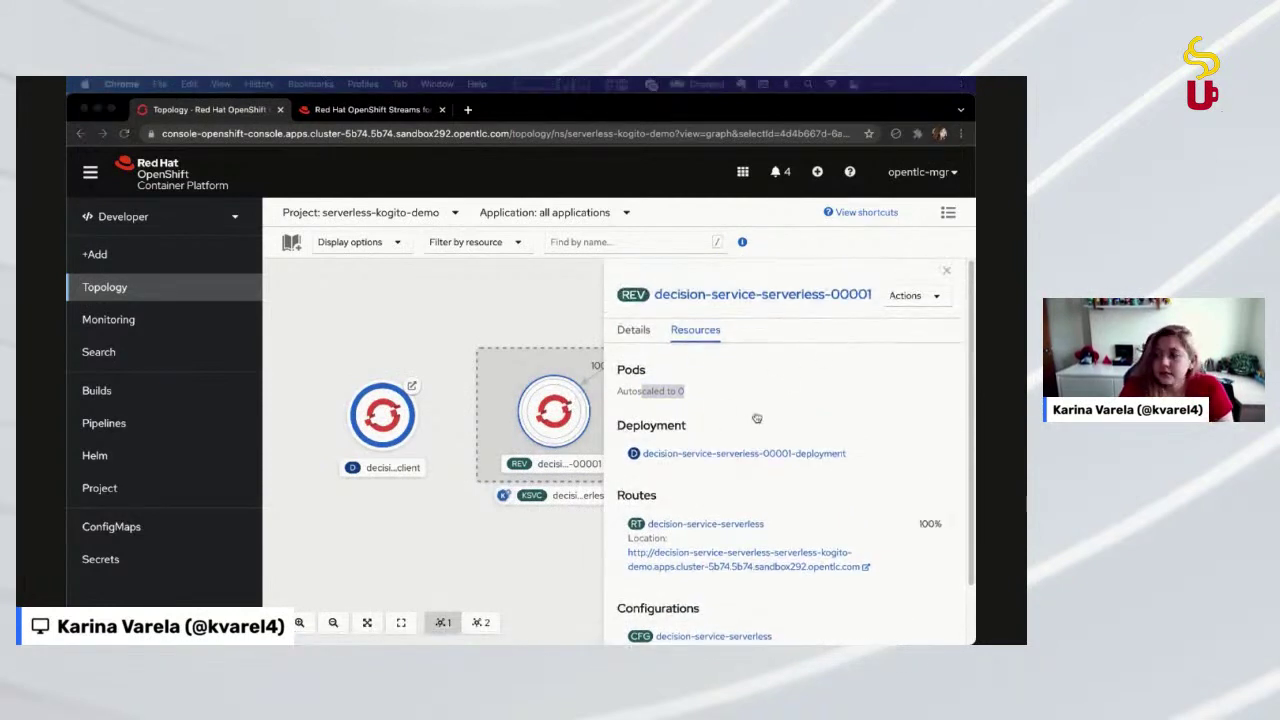
key("super+Tab")
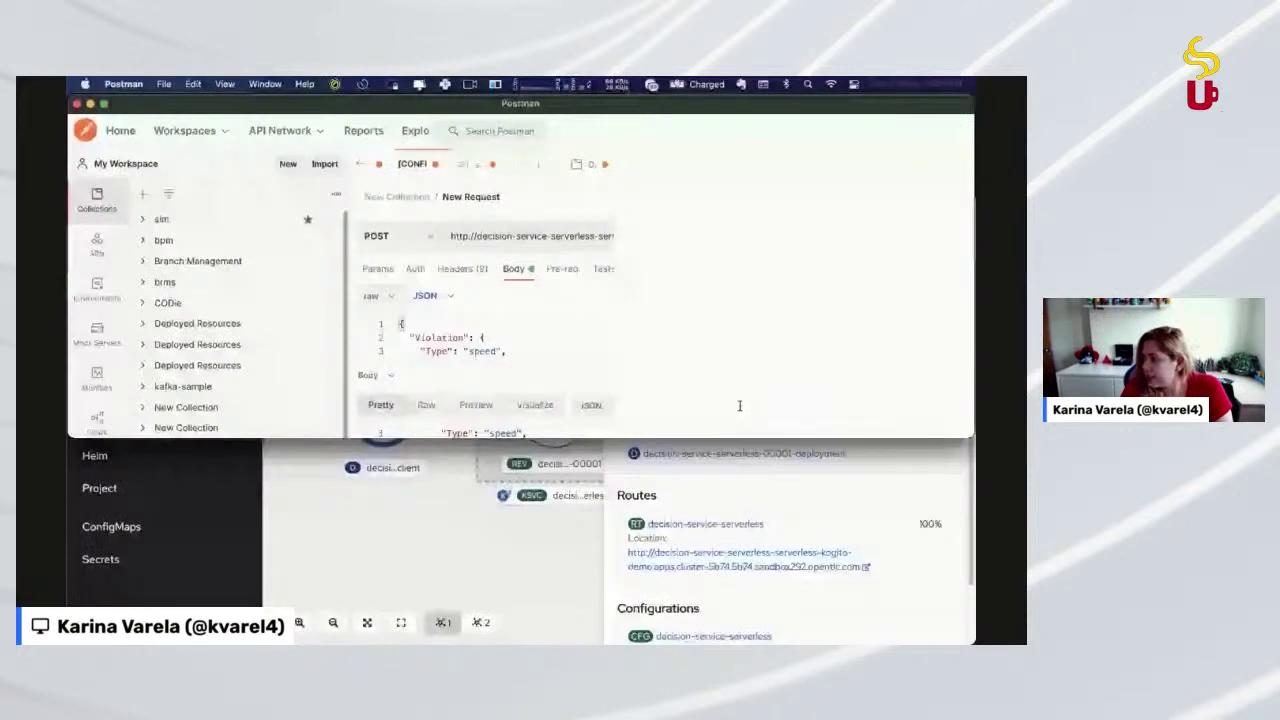
Fit Postman to the left half, hiding collections and enlarging the request view
left_click_drag(737, 406, 968, 432)
key("ctrl+alt+Left")
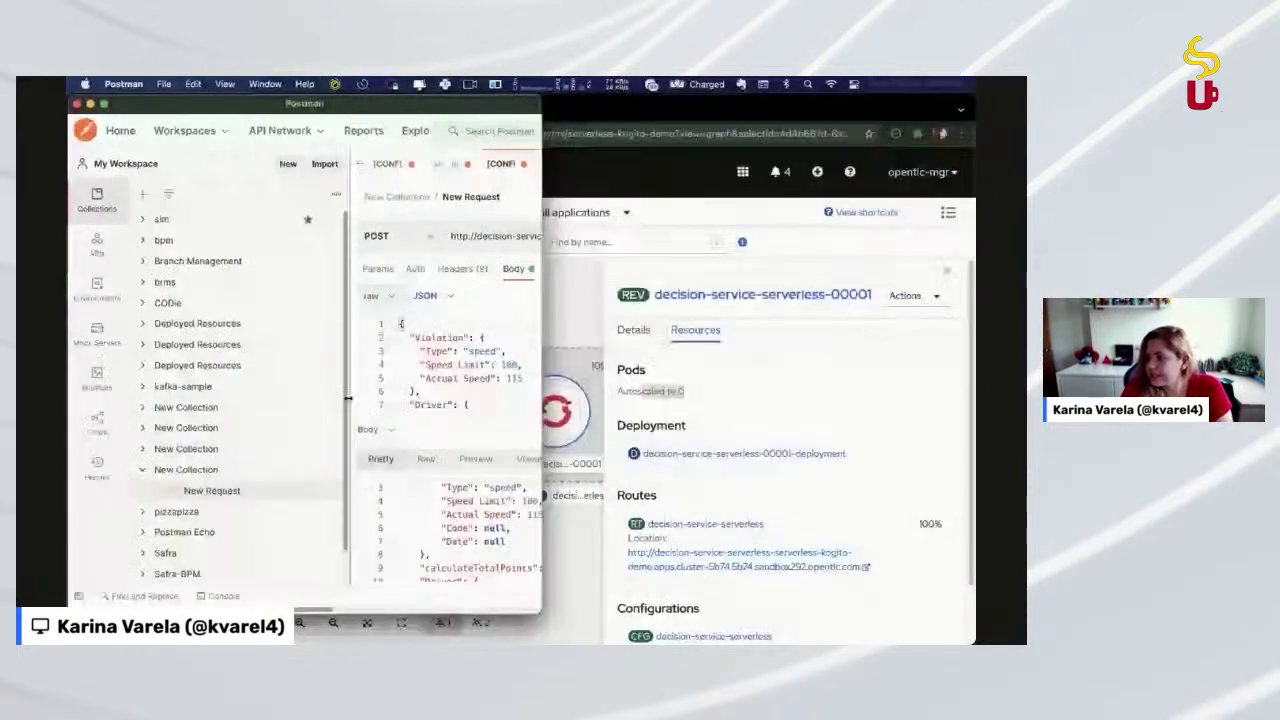
left_click_drag(348, 398, 120, 398)
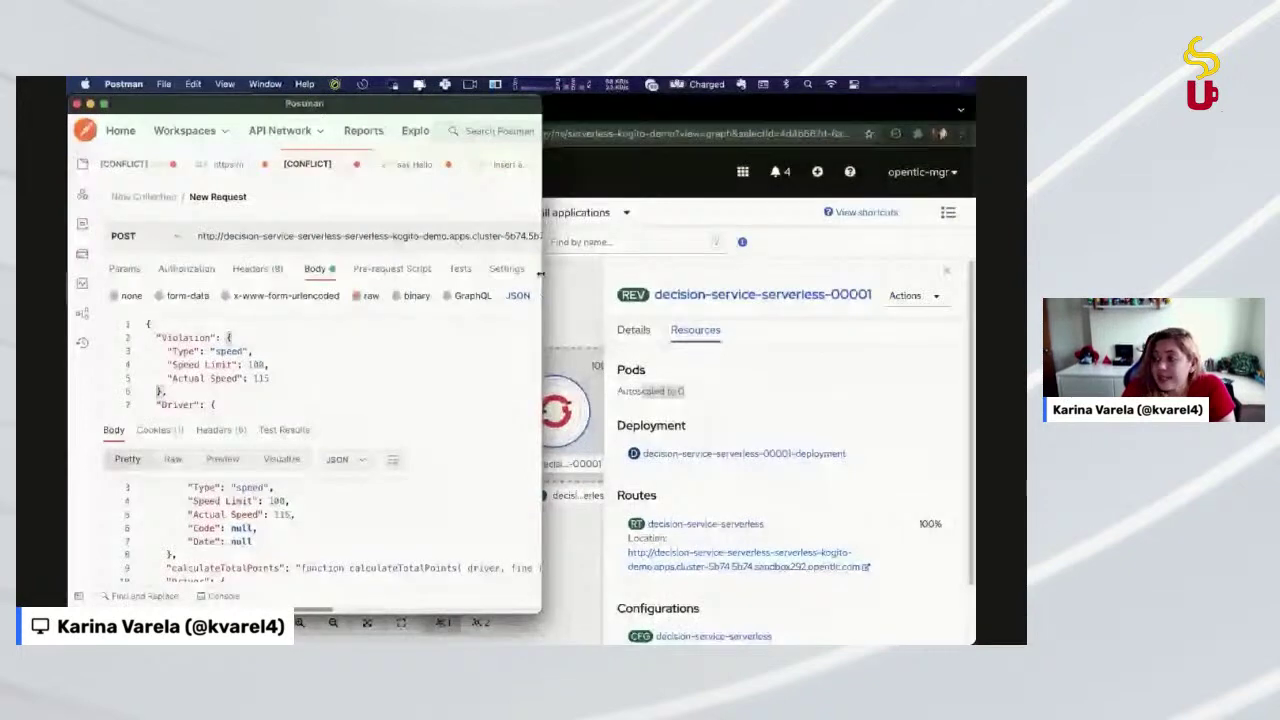
left_click_drag(540, 273, 617, 273)
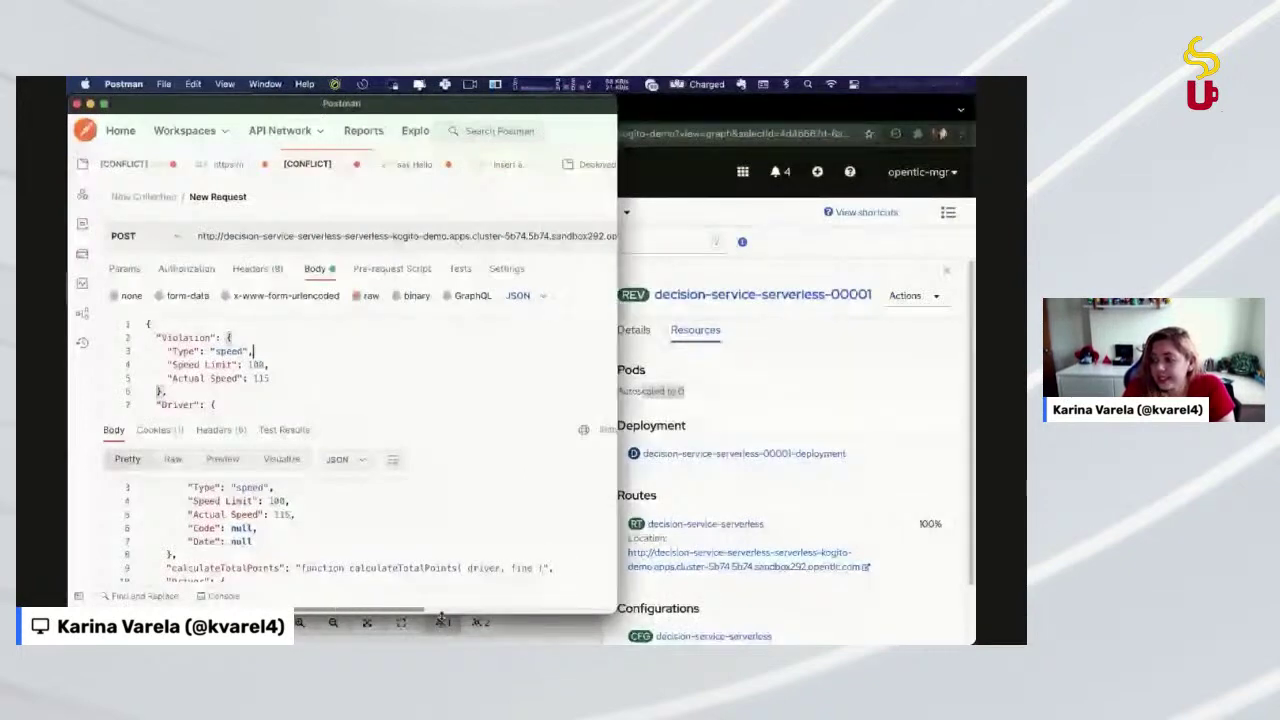
left_click_drag(441, 613, 441, 641)
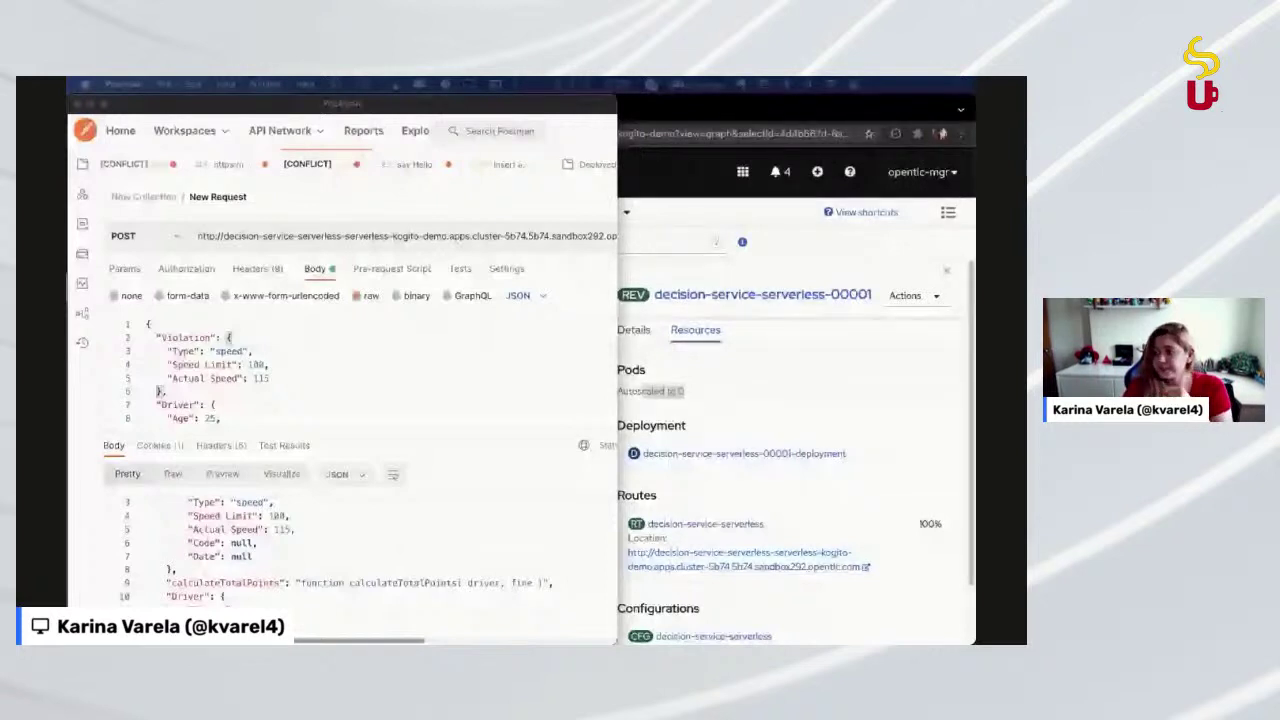
In the OpenShift topology, highlight the revision autoscaled to 0 pods and close its details panel
left_click(751, 383)
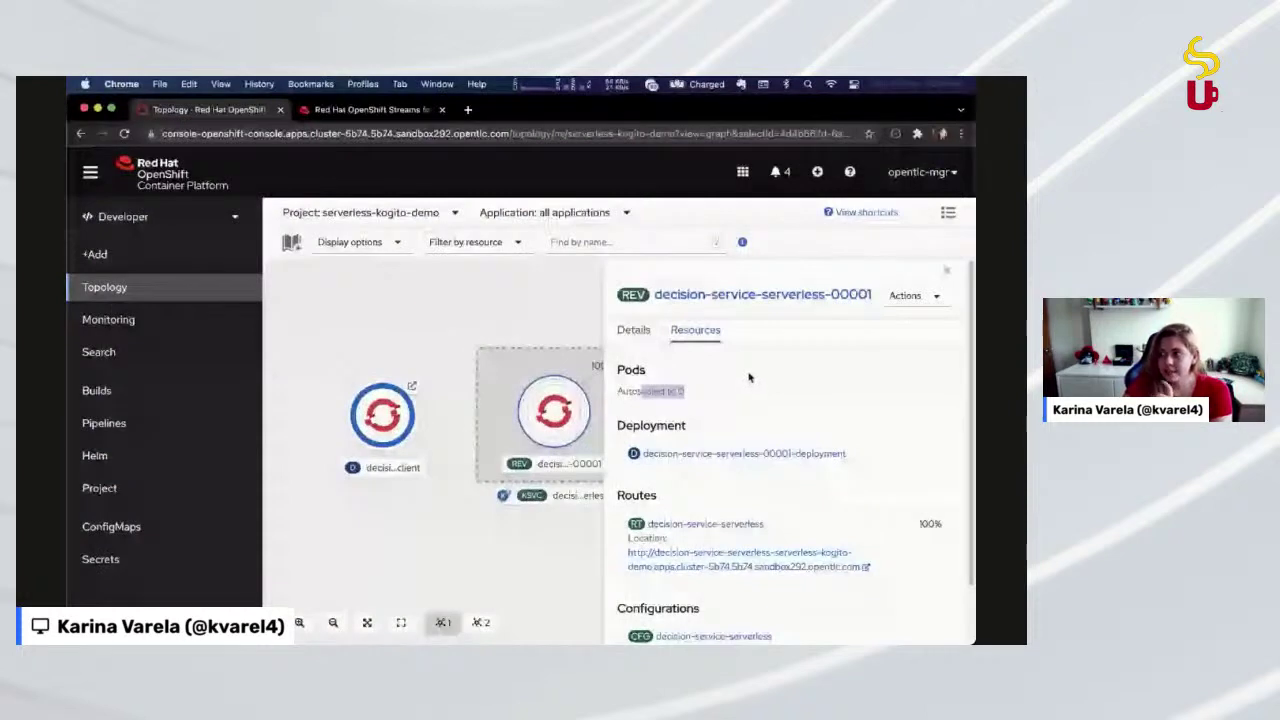
left_click(467, 110)
key("super+w")
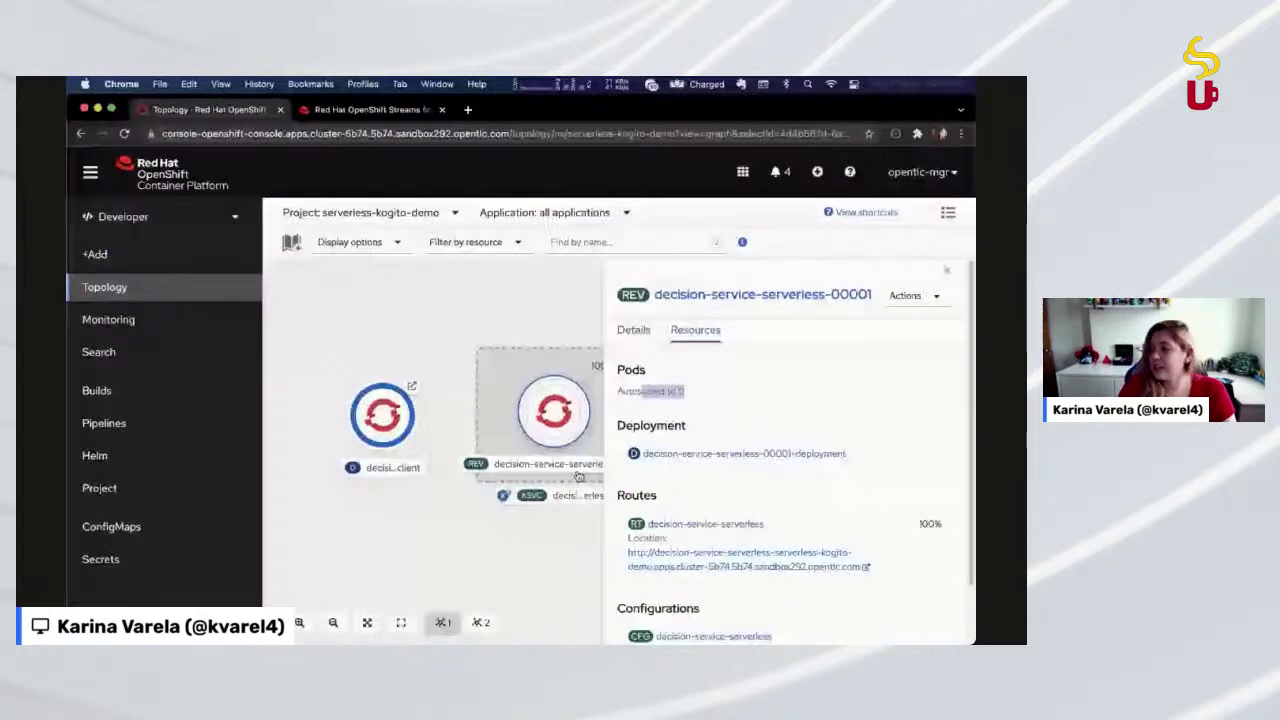
key("super+Tab")
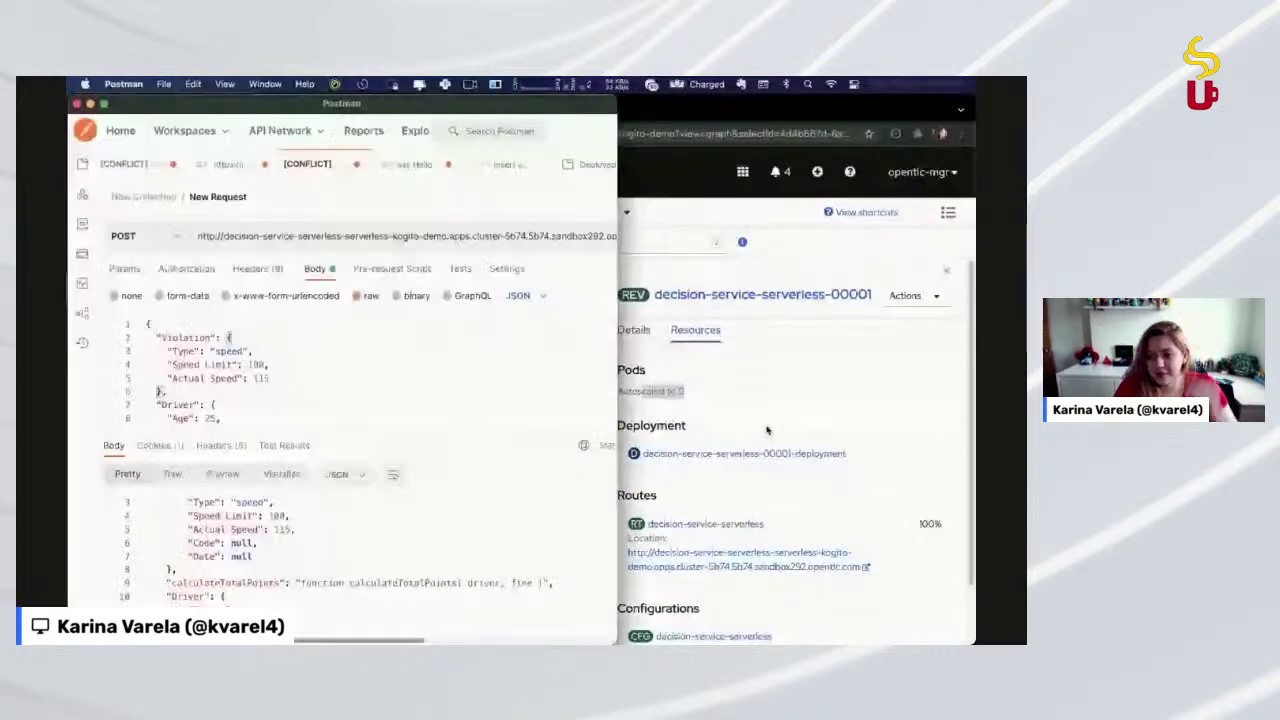
left_click(767, 430)
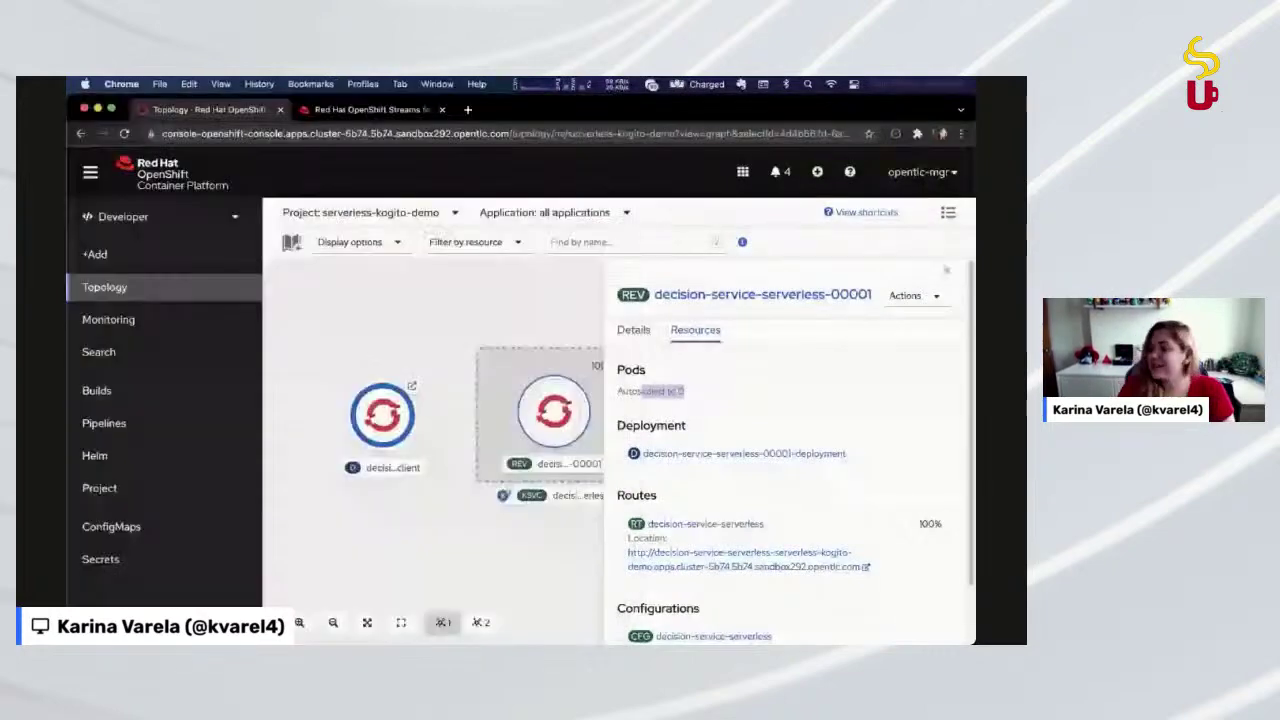
key("super+Tab")
left_click(728, 384)
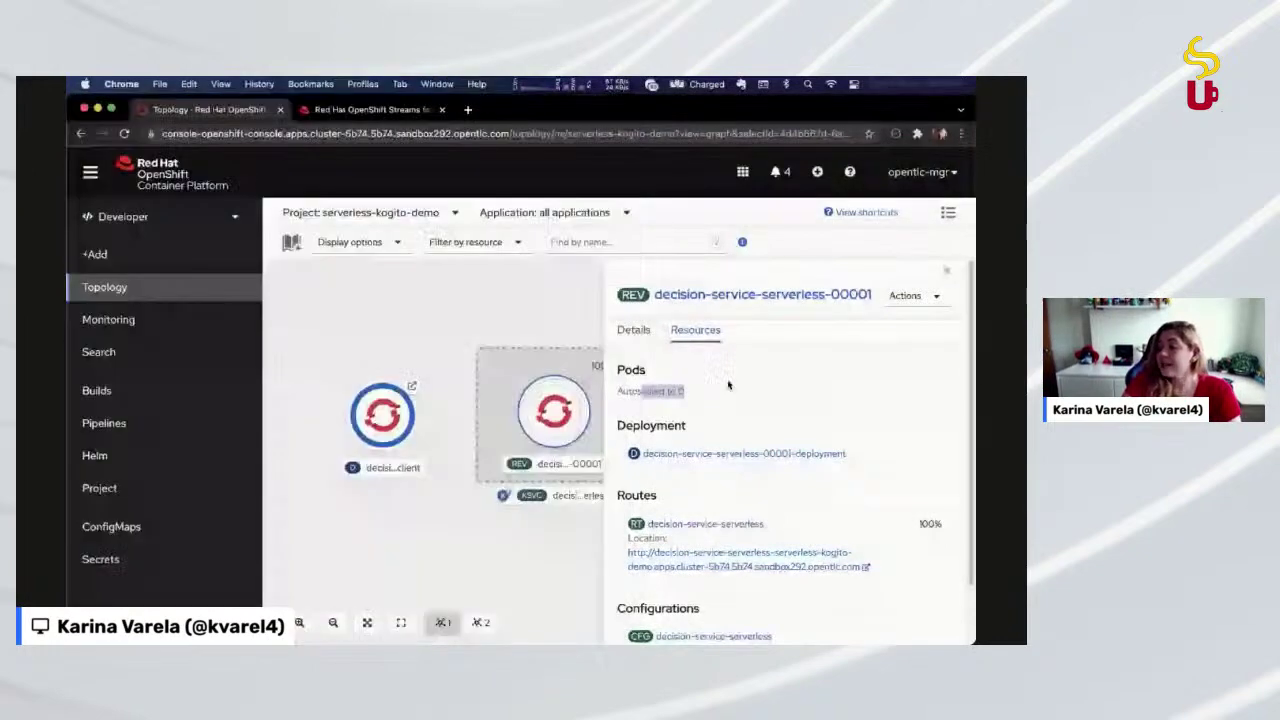
double_click(645, 391)
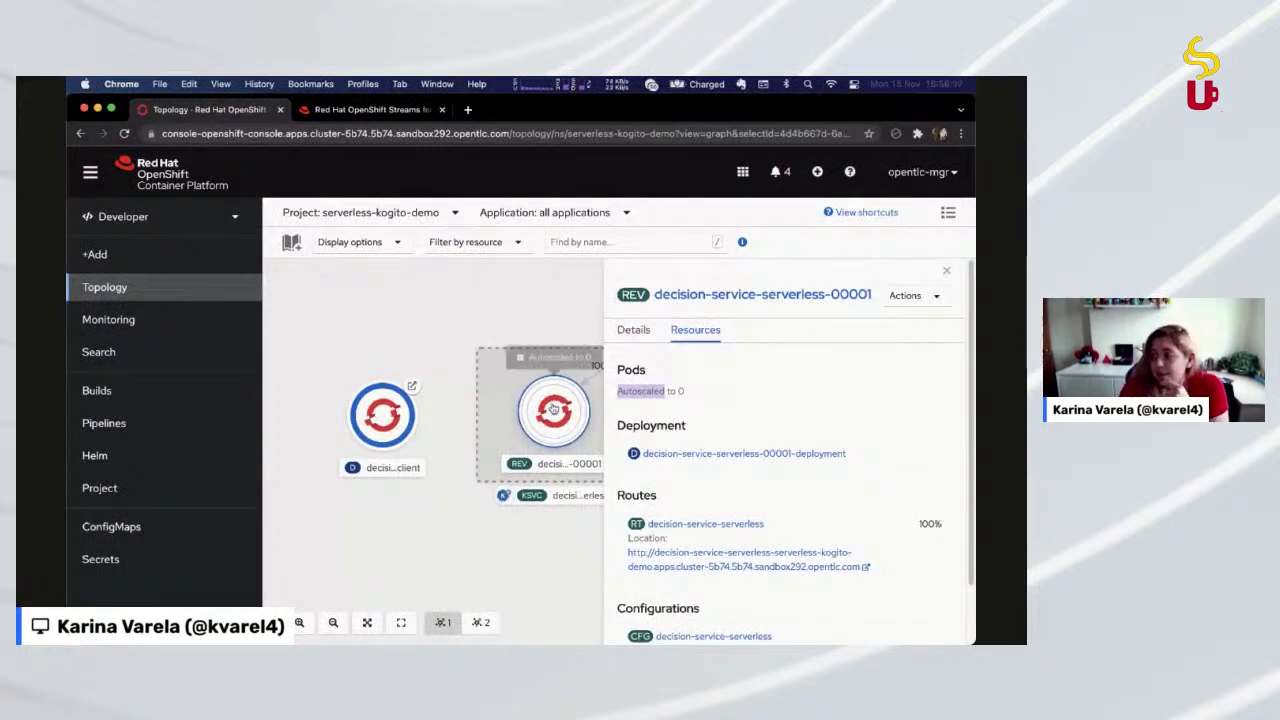
left_click(440, 310)
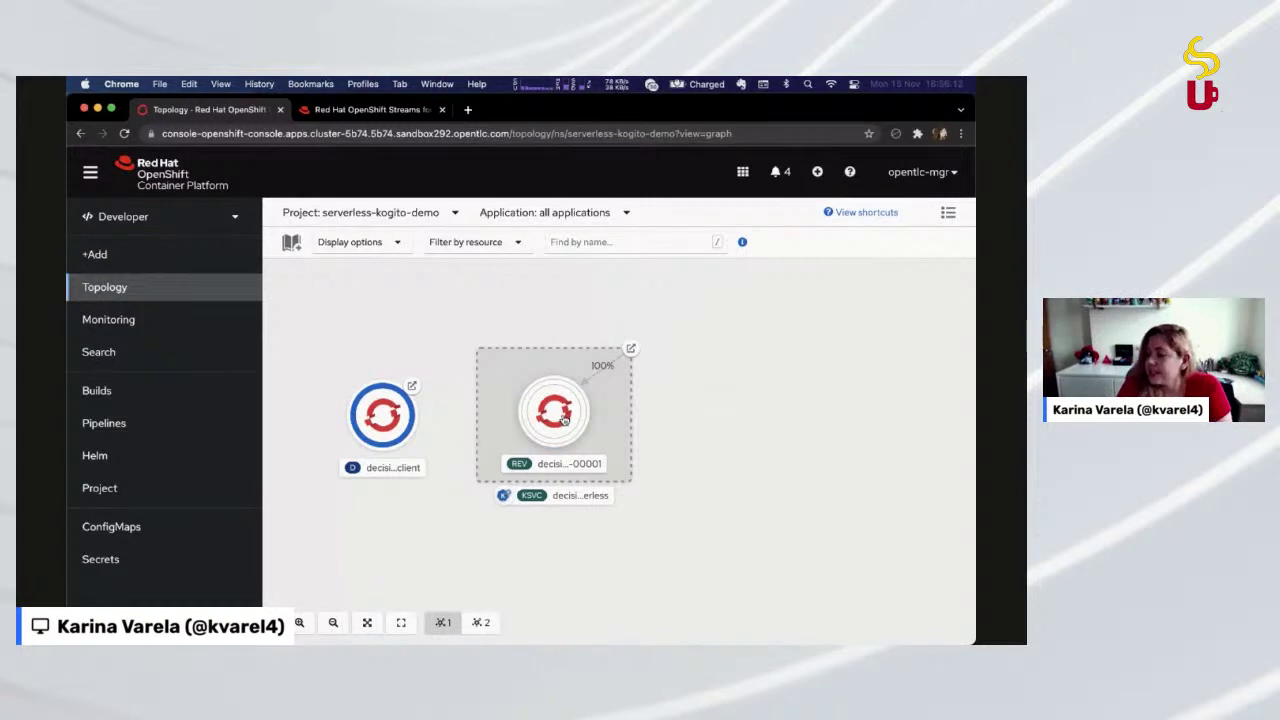
Widen Postman and highlight the Traffic Violation URL path and the violation and driver body data
key("super+Tab")
scroll(331, 363, "down", 2)
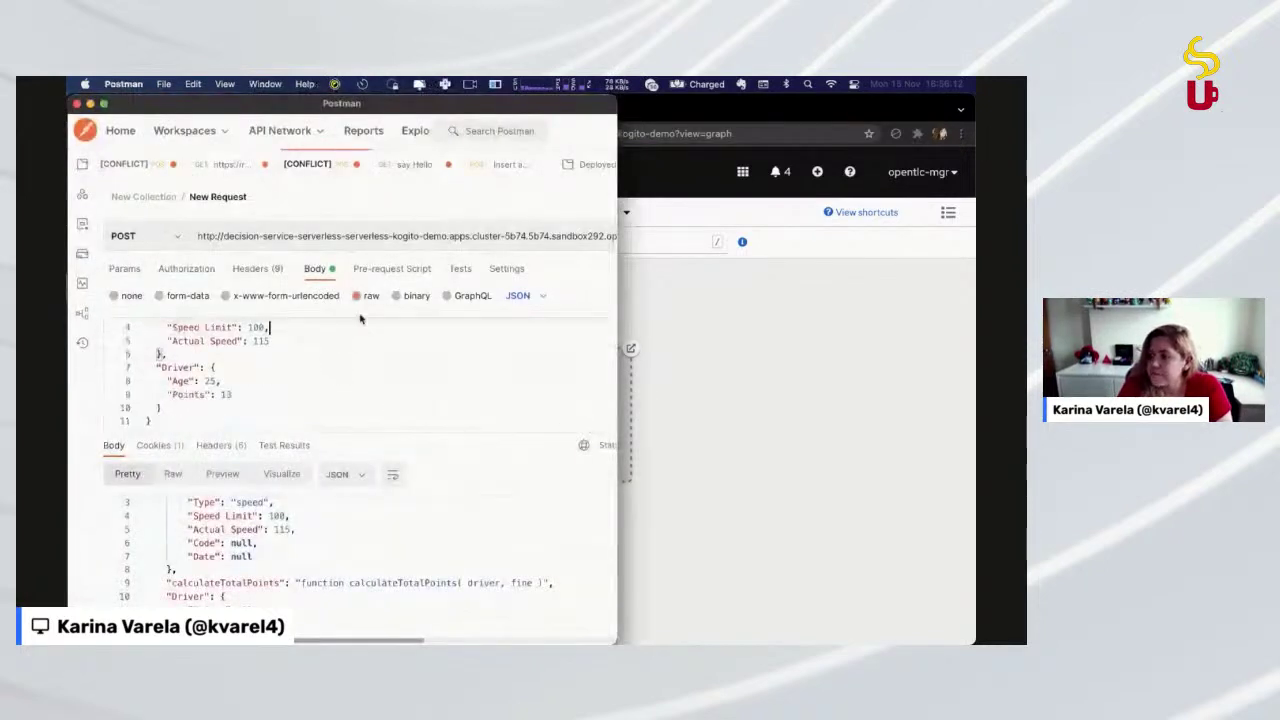
scroll(330, 387, "up", 2)
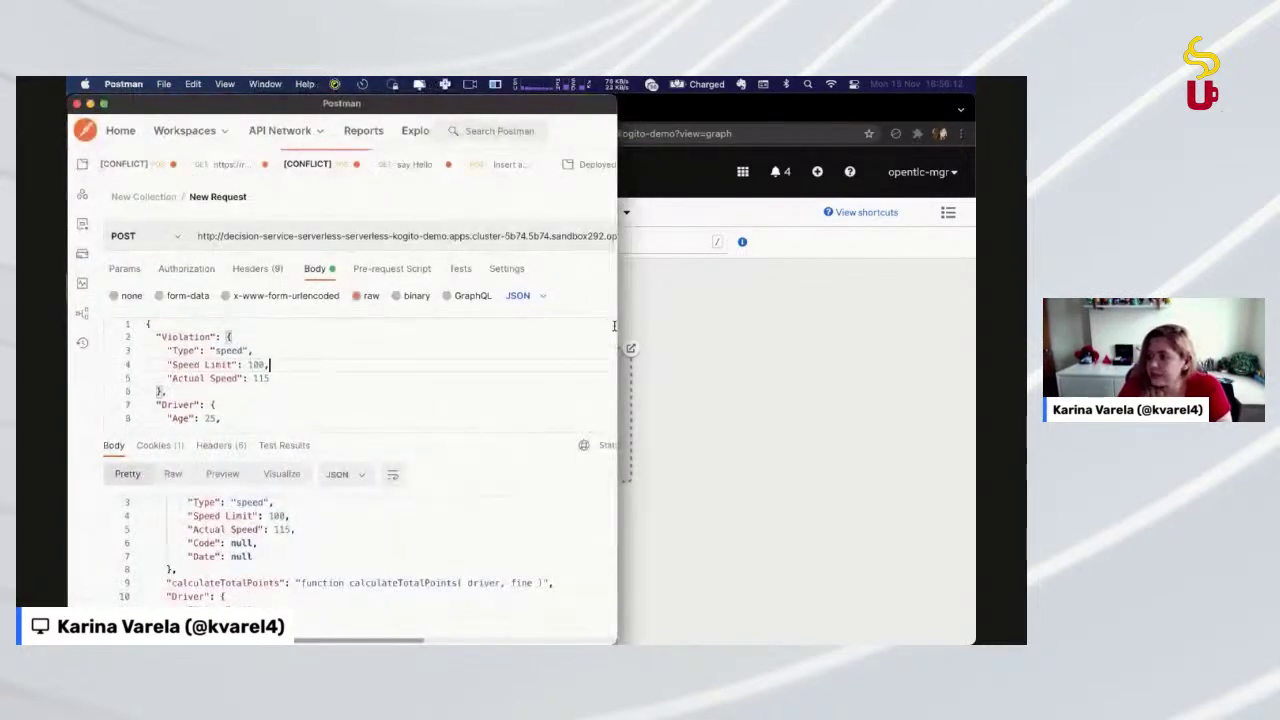
left_click_drag(615, 326, 826, 326)
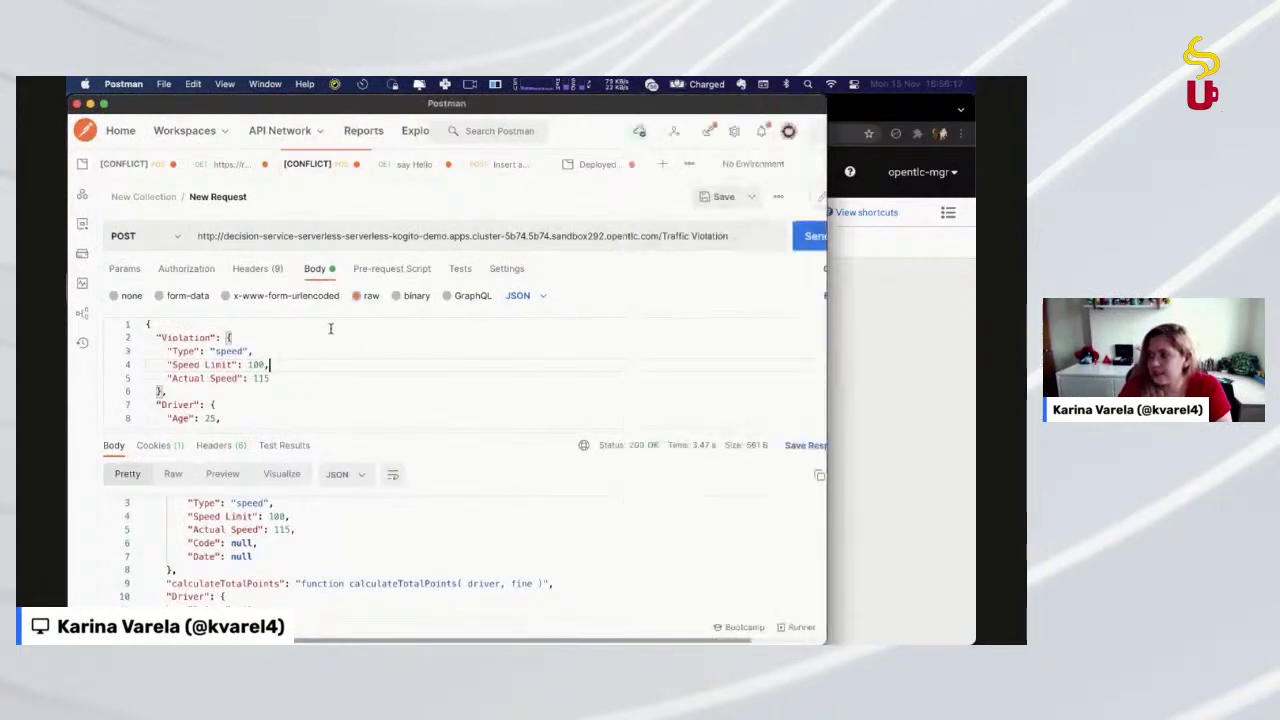
left_click_drag(284, 236, 662, 236)
left_click(650, 236)
left_click(721, 236)
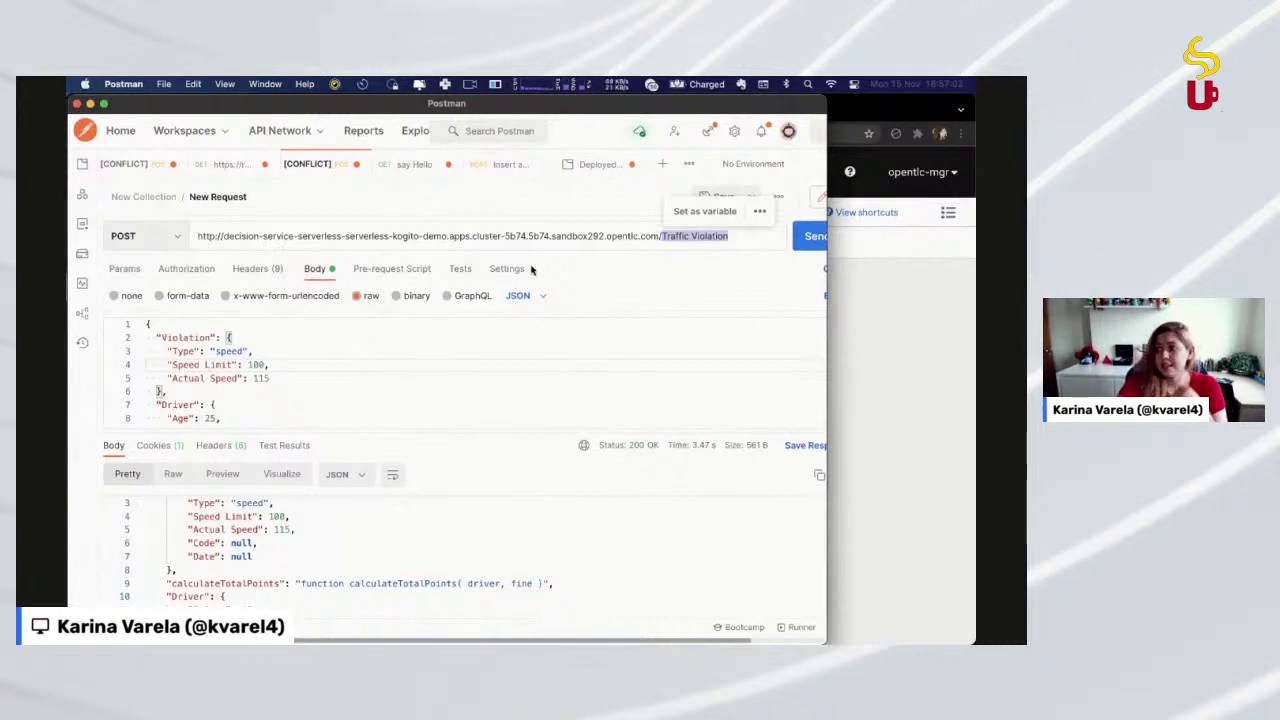
left_click_drag(728, 236, 662, 236)
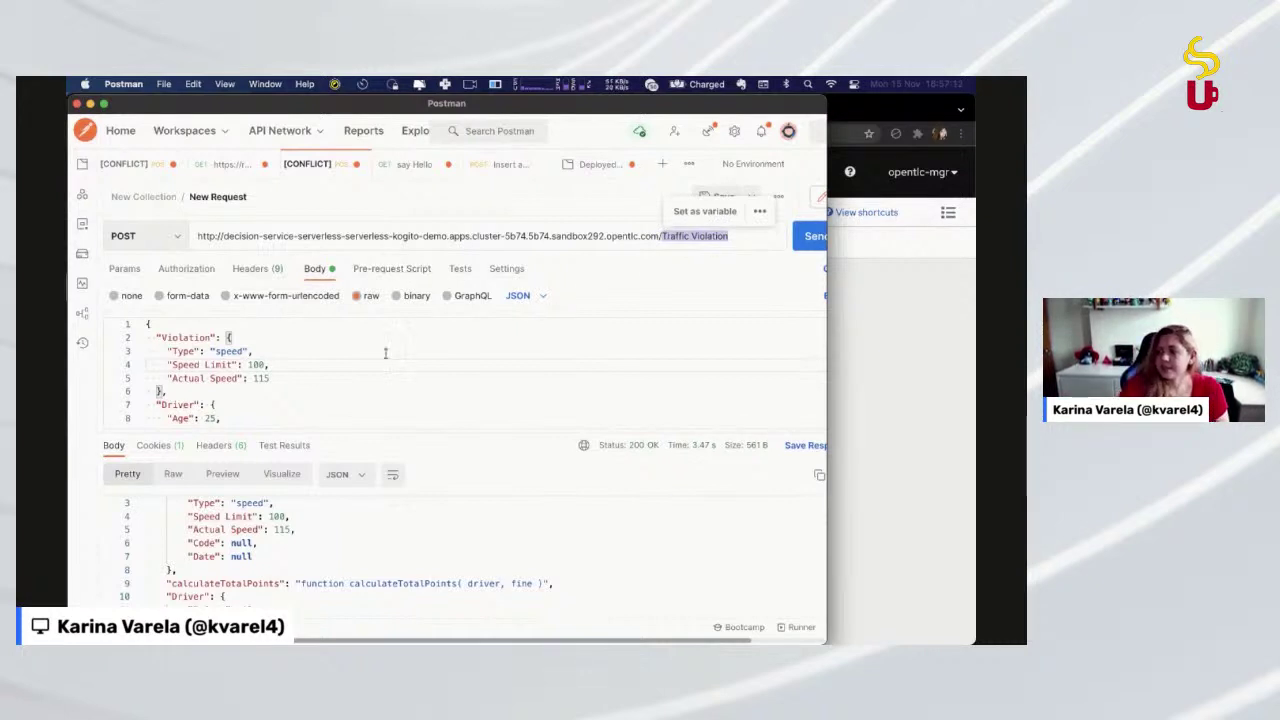
left_click_drag(386, 354, 397, 451)
Send the POST to the scaled-to-zero service and open the revision's details in Topology
left_click(815, 236)
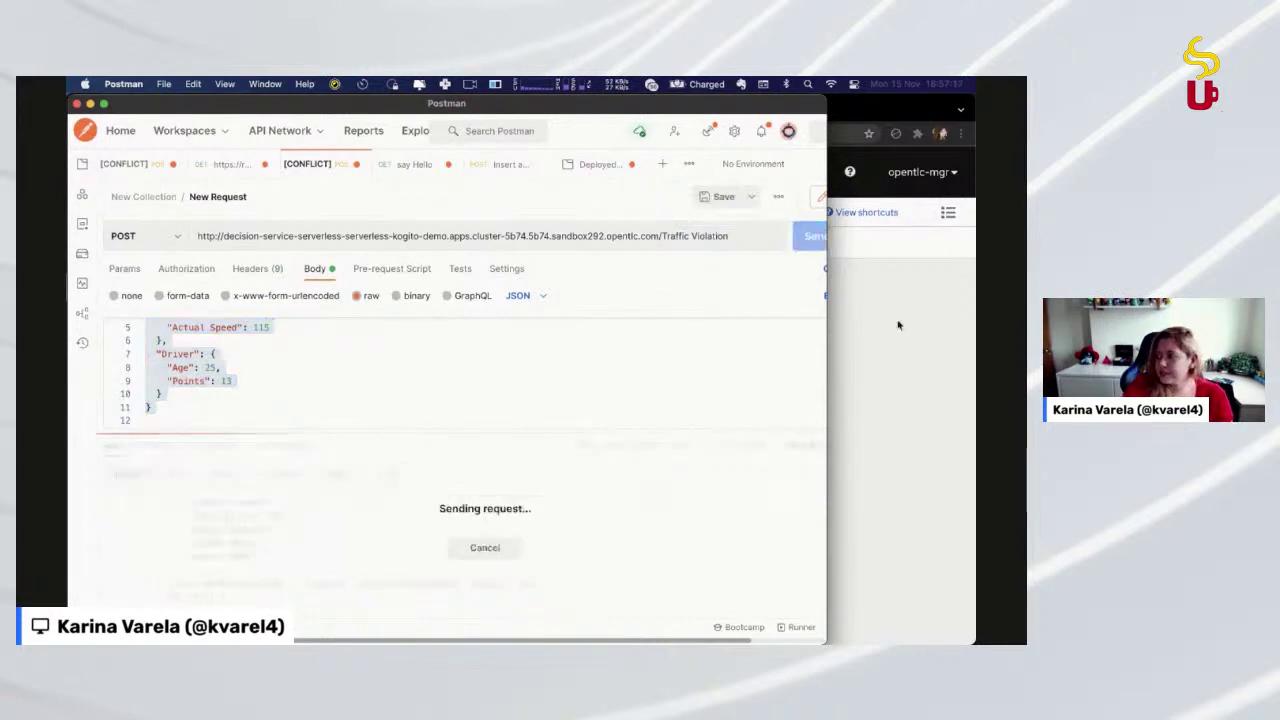
left_click(897, 323)
left_click(580, 385)
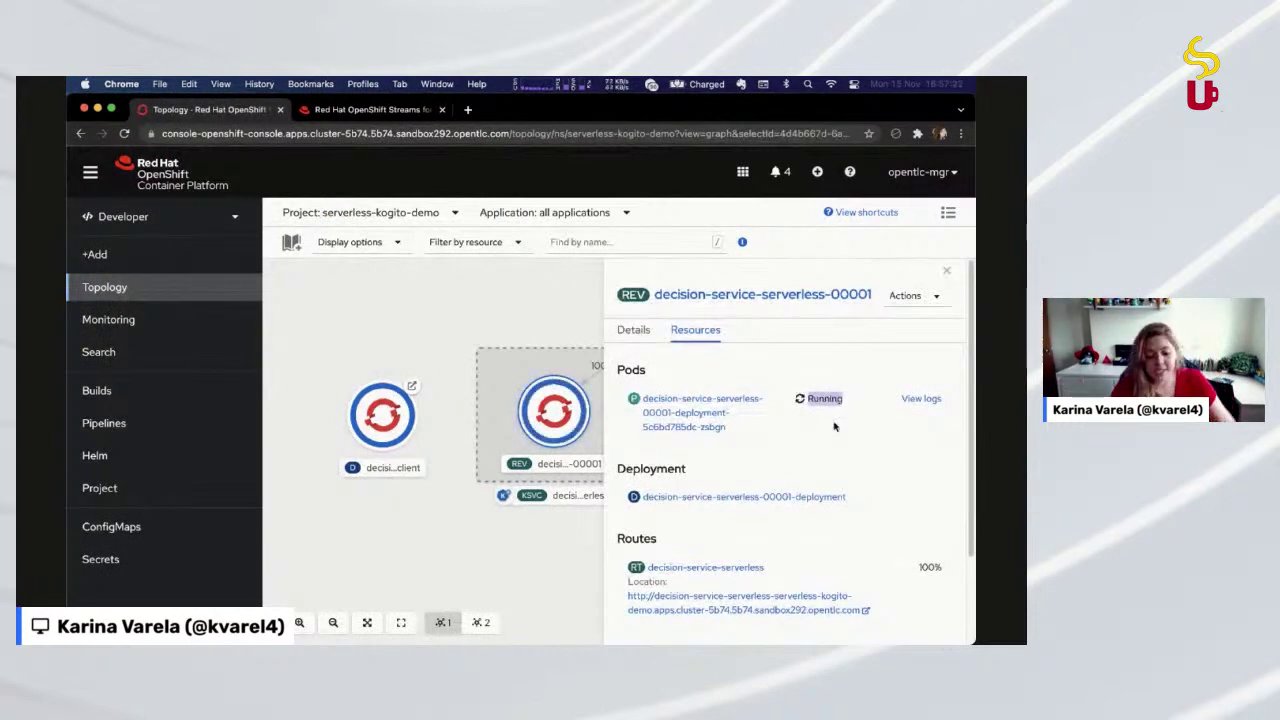
Enlarge Postman's response area, check the response timing, and resend the Traffic Violation request
key("super+Tab")
key("ctrl+a")
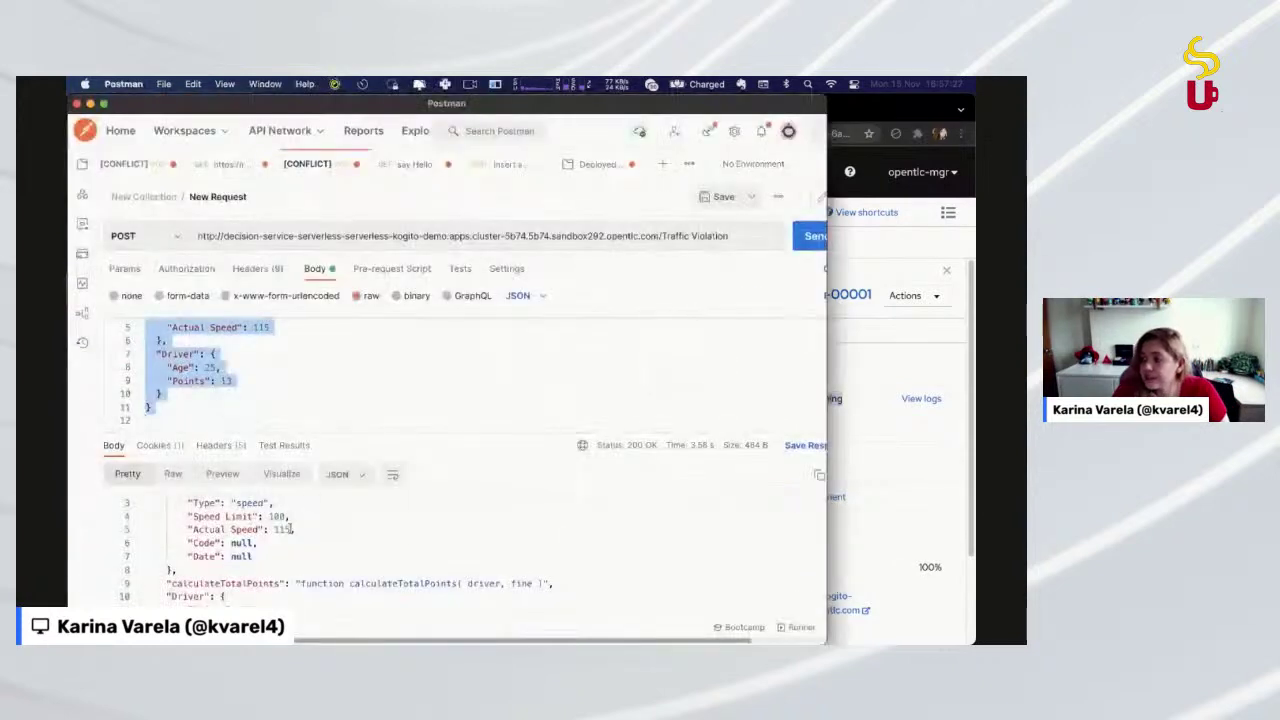
left_click(342, 426)
left_click_drag(342, 432, 363, 354)
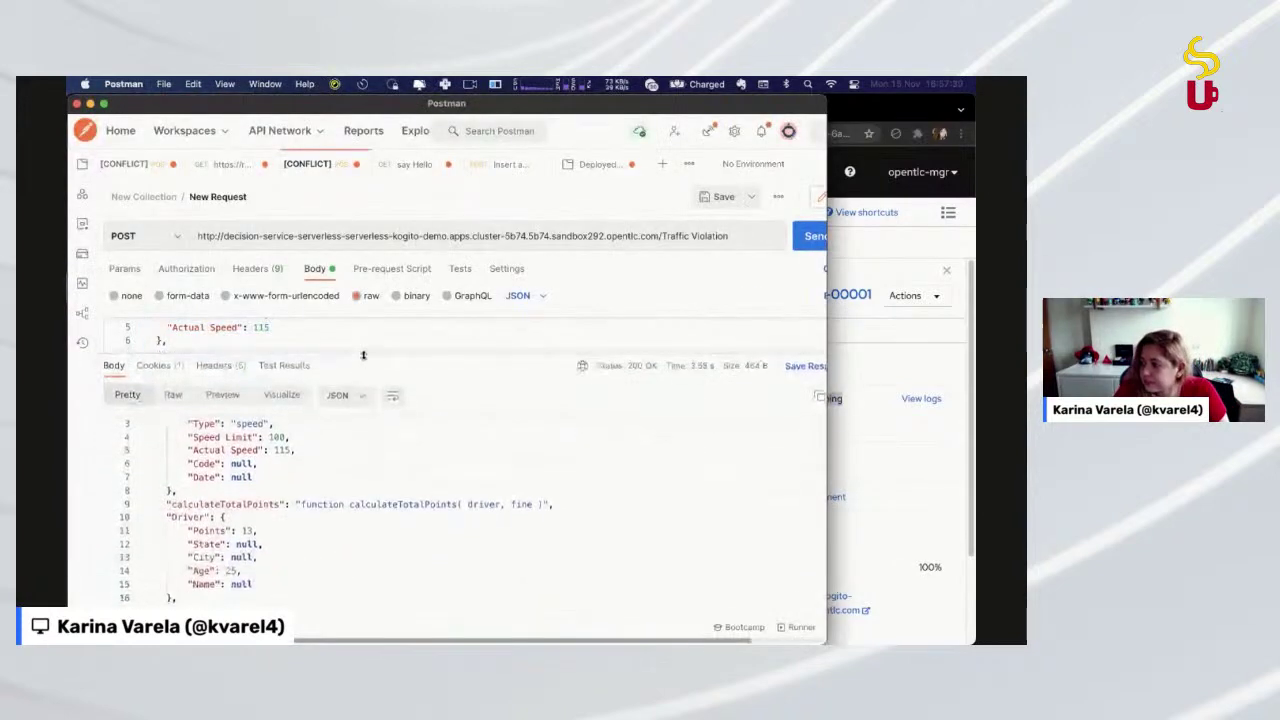
mouse_move(701, 368)
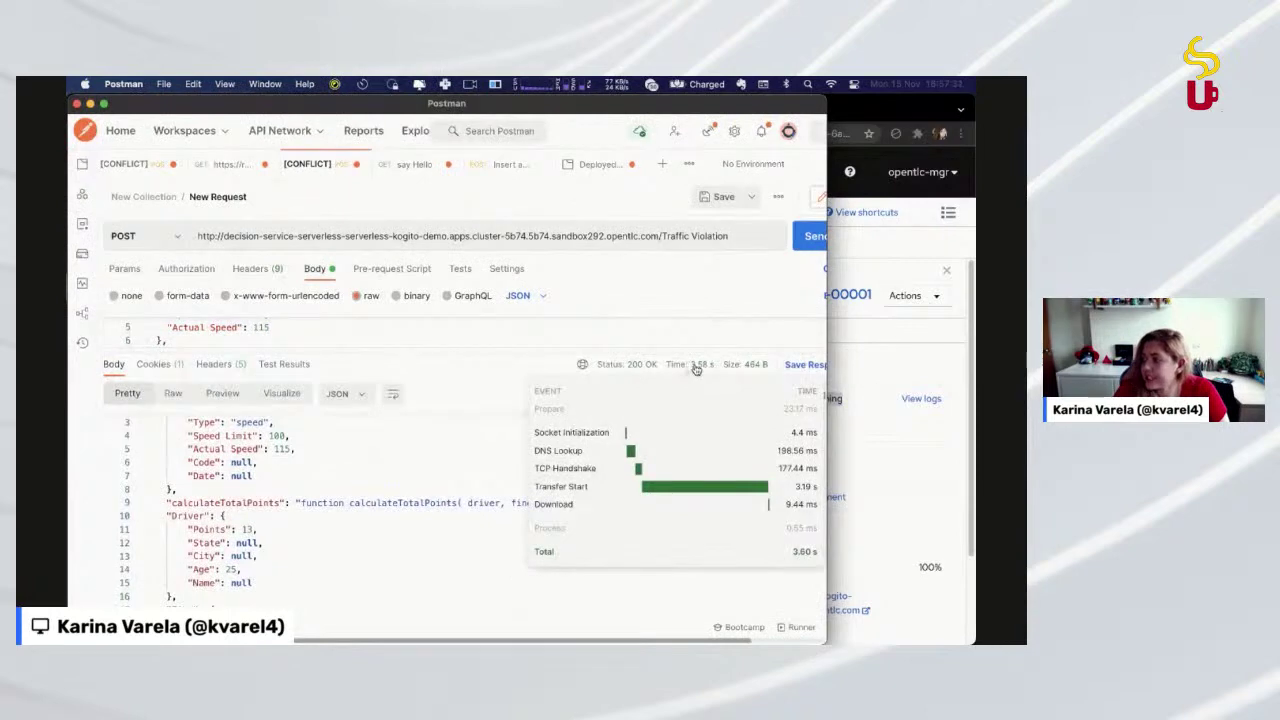
left_click(808, 236)
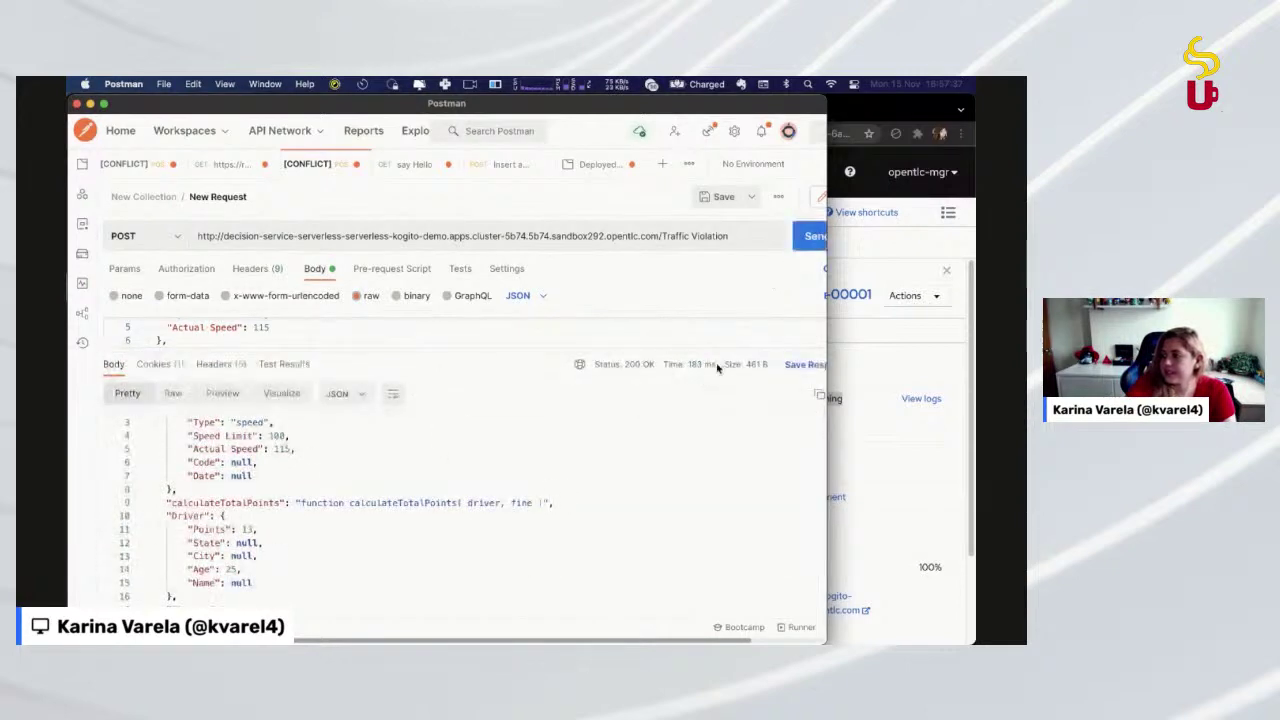
Check the OpenShift topology, where the decision-service-serverless-00001 pod is now Running
mouse_move(702, 366)
left_click(921, 432)
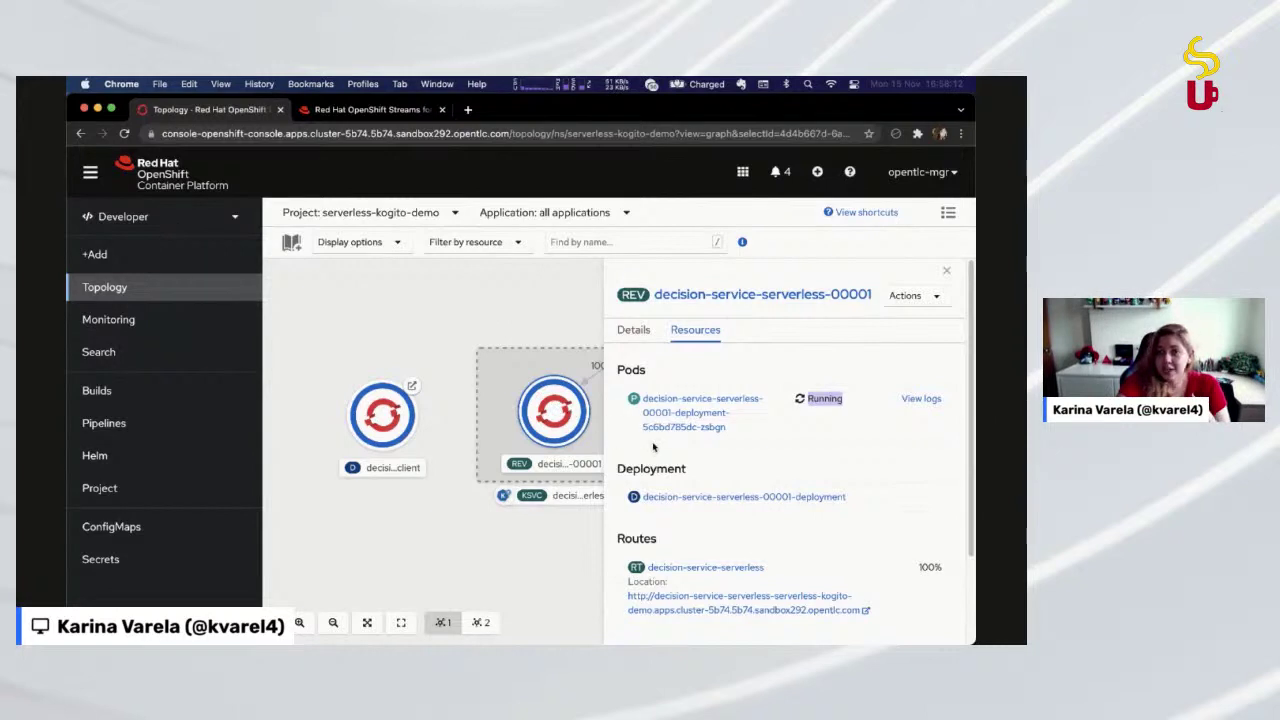
left_click(802, 436)
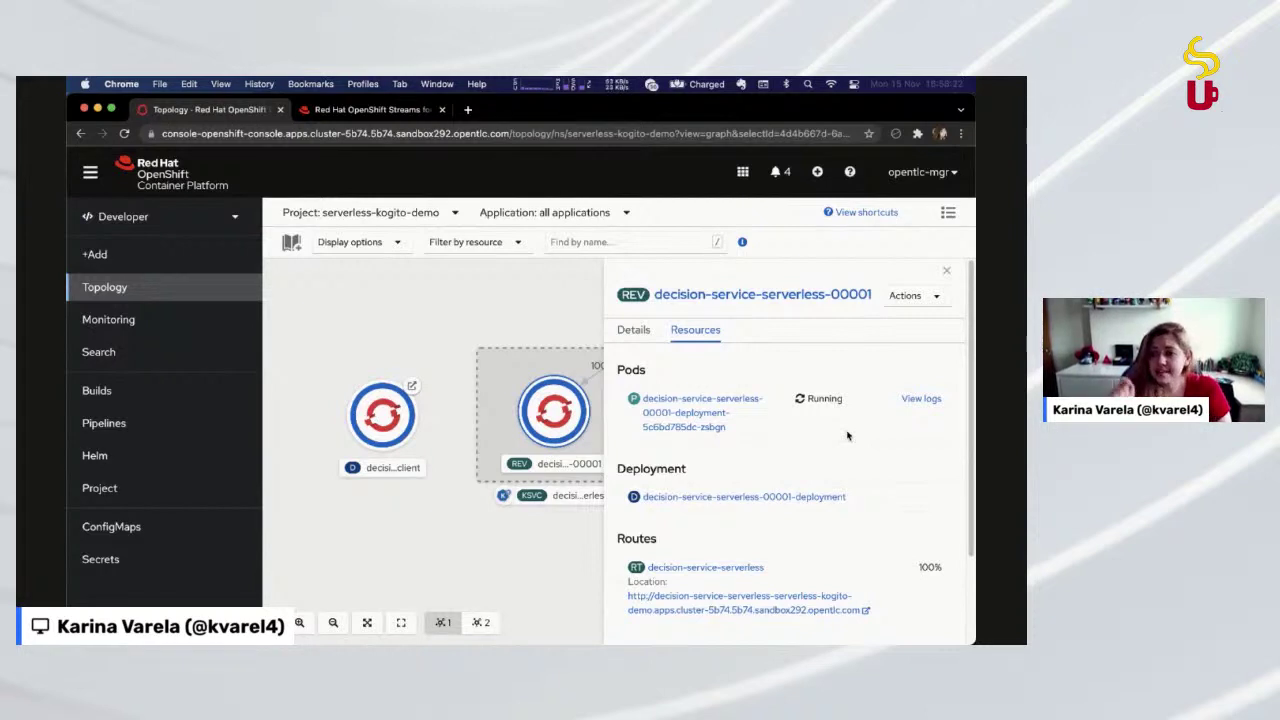
In iTerm2, clear the top pane and stage 'oc expose service/decision-service-webclient'
key("super+Tab")
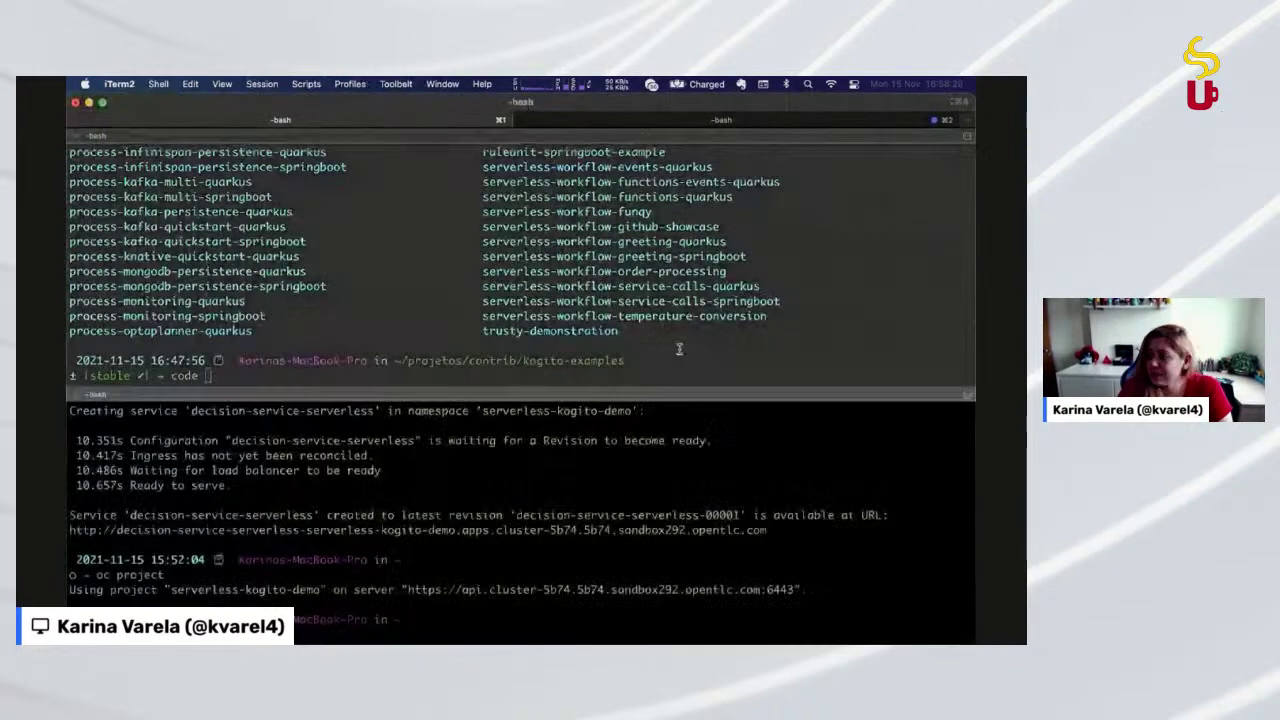
key("Return")
key("ctrl+l")
type("oc expose service/decision-service-webclient")
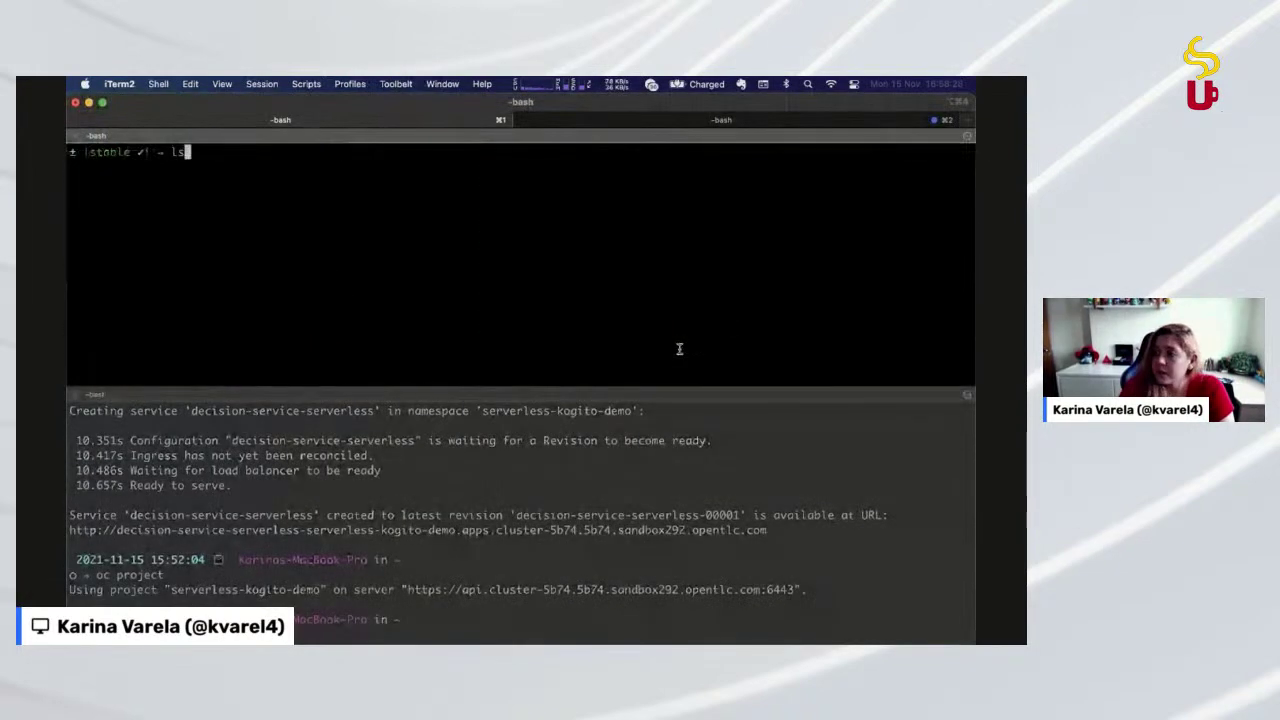
key("Up")
key("Up")
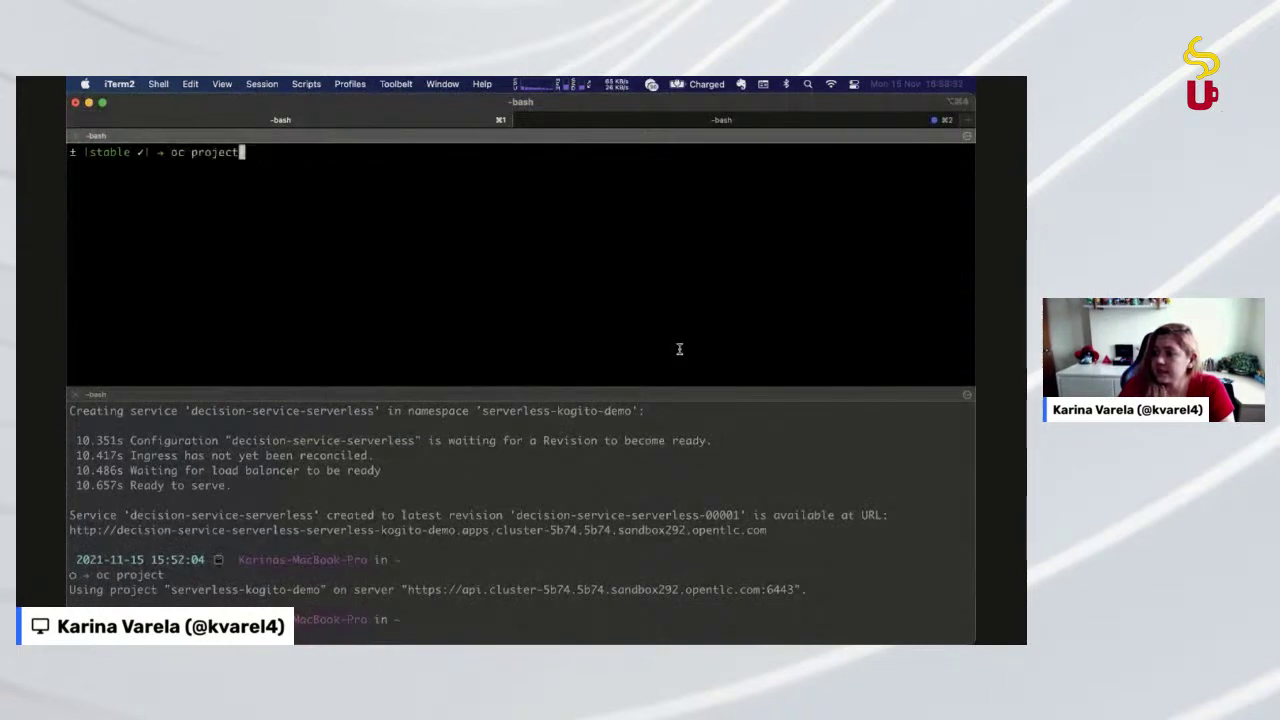
key("Down")
key("Down")
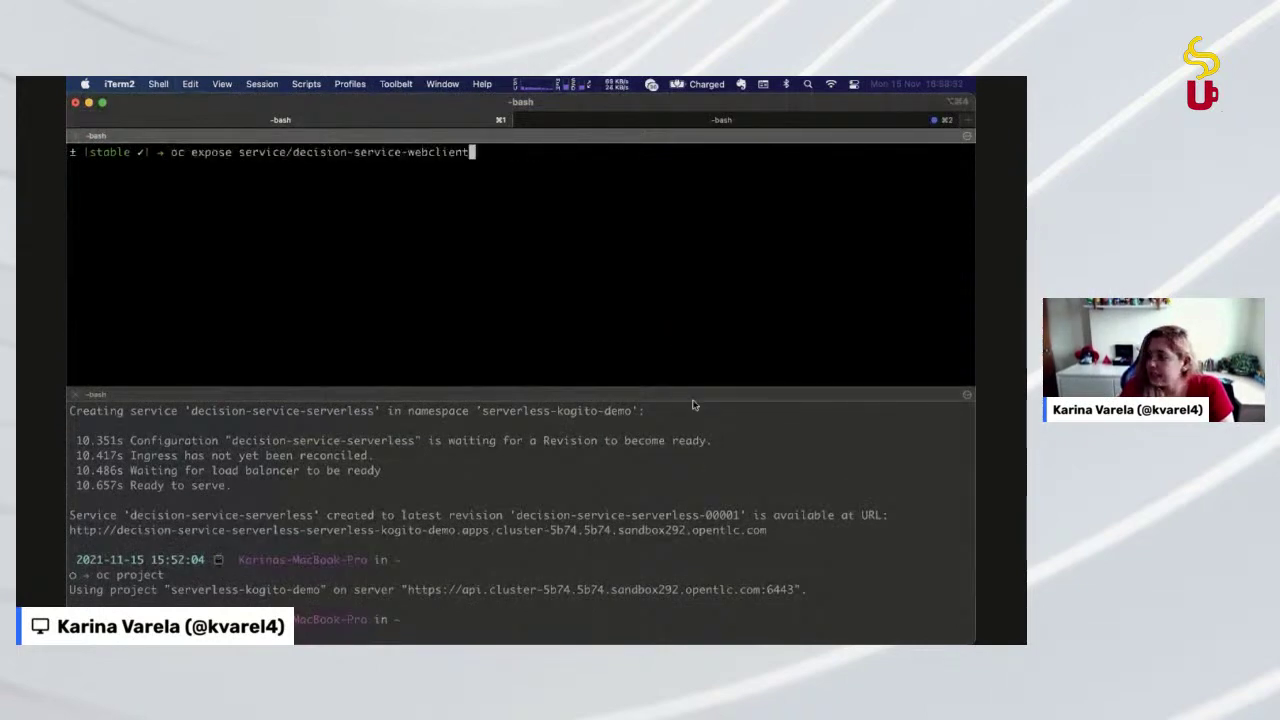
Enlarge the lower pane and highlight the kn service create command's parts, name and container image
left_click_drag(693, 386, 698, 252)
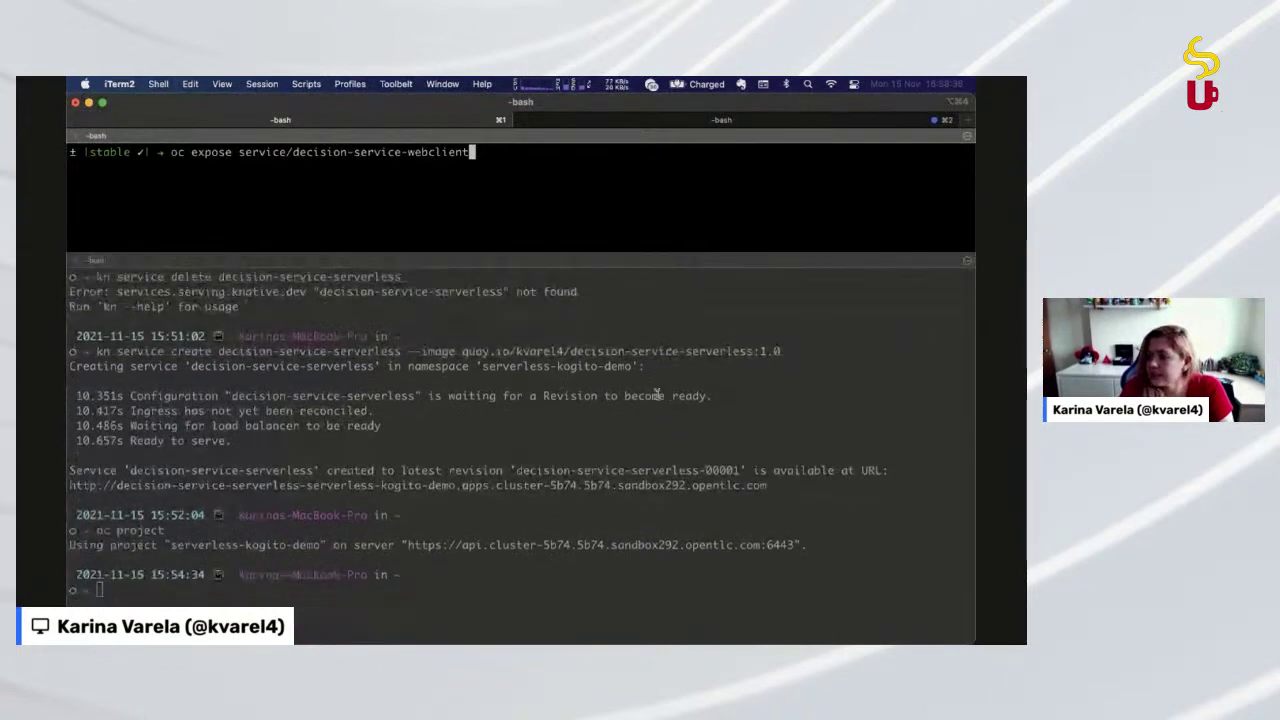
left_click(669, 353)
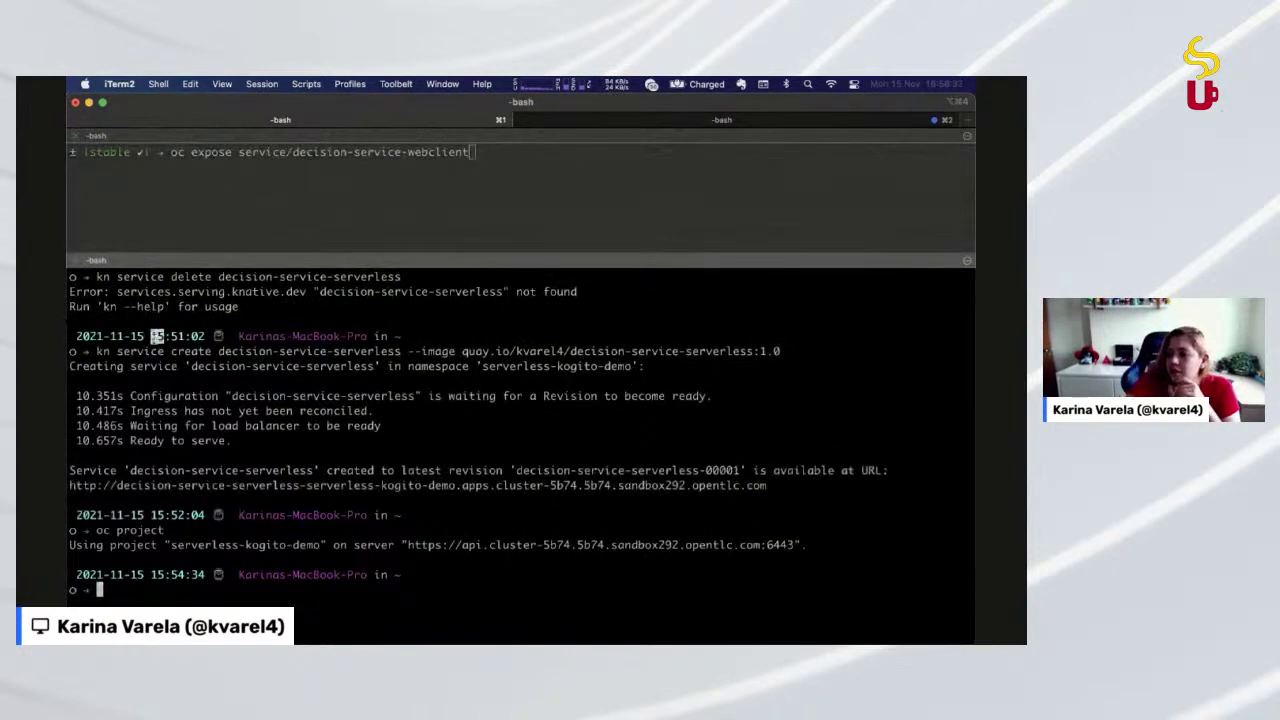
double_click(178, 337)
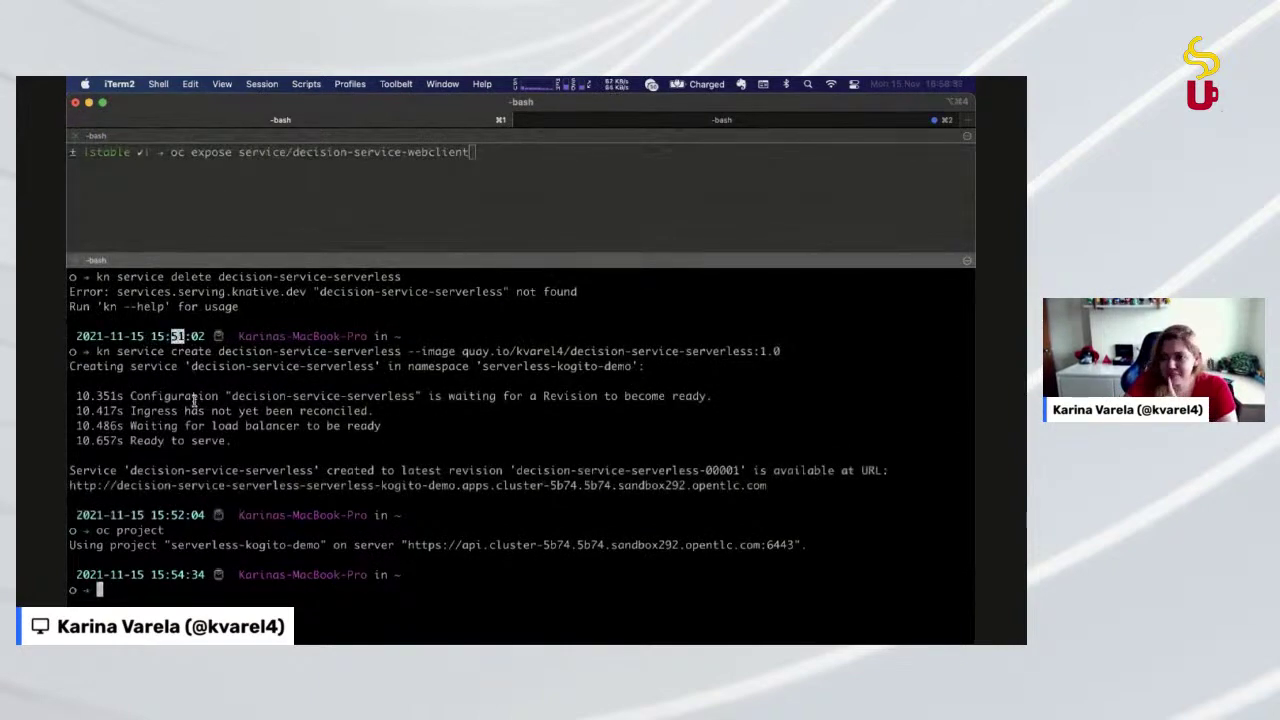
double_click(102, 352)
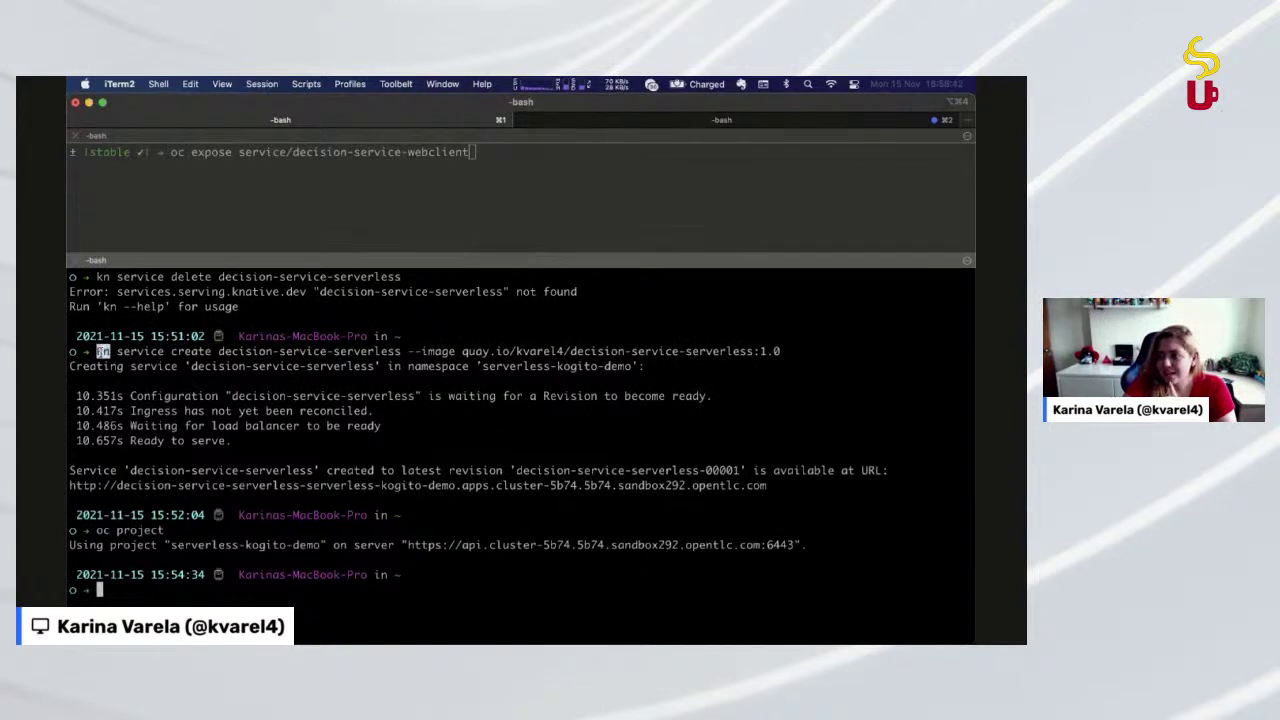
double_click(142, 352)
double_click(190, 352)
left_click(252, 352)
double_click(252, 352)
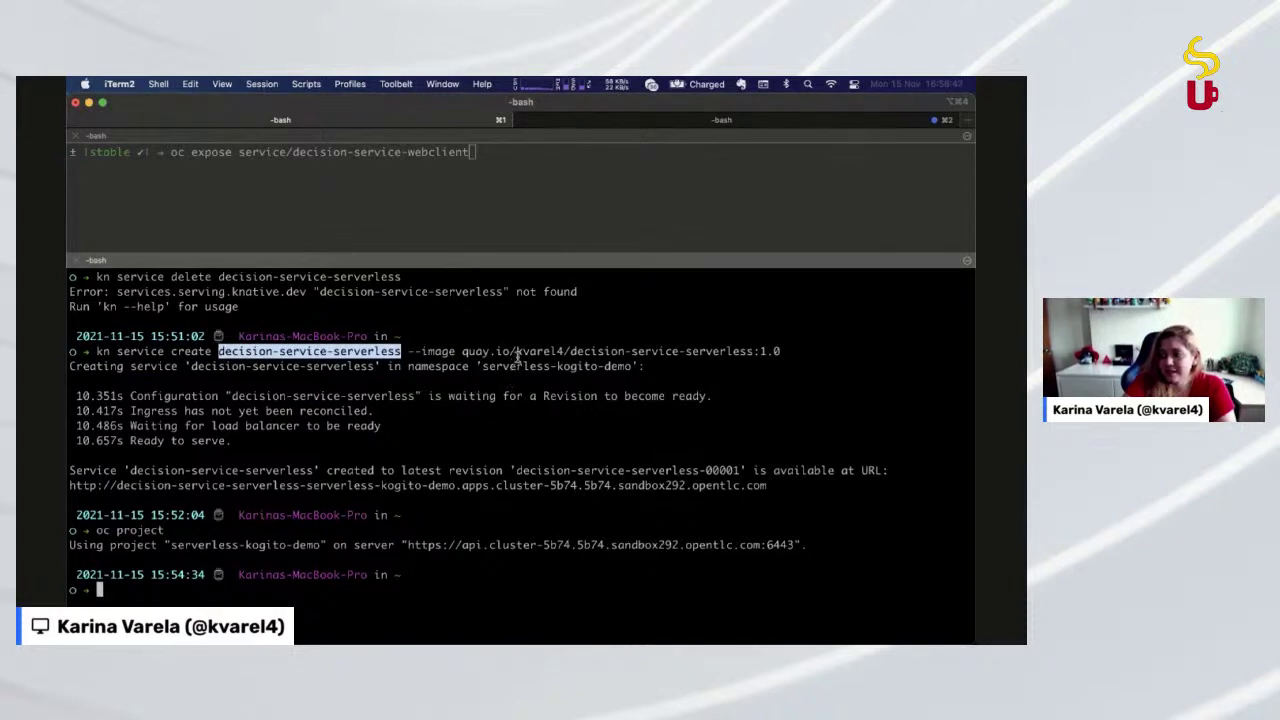
double_click(517, 352)
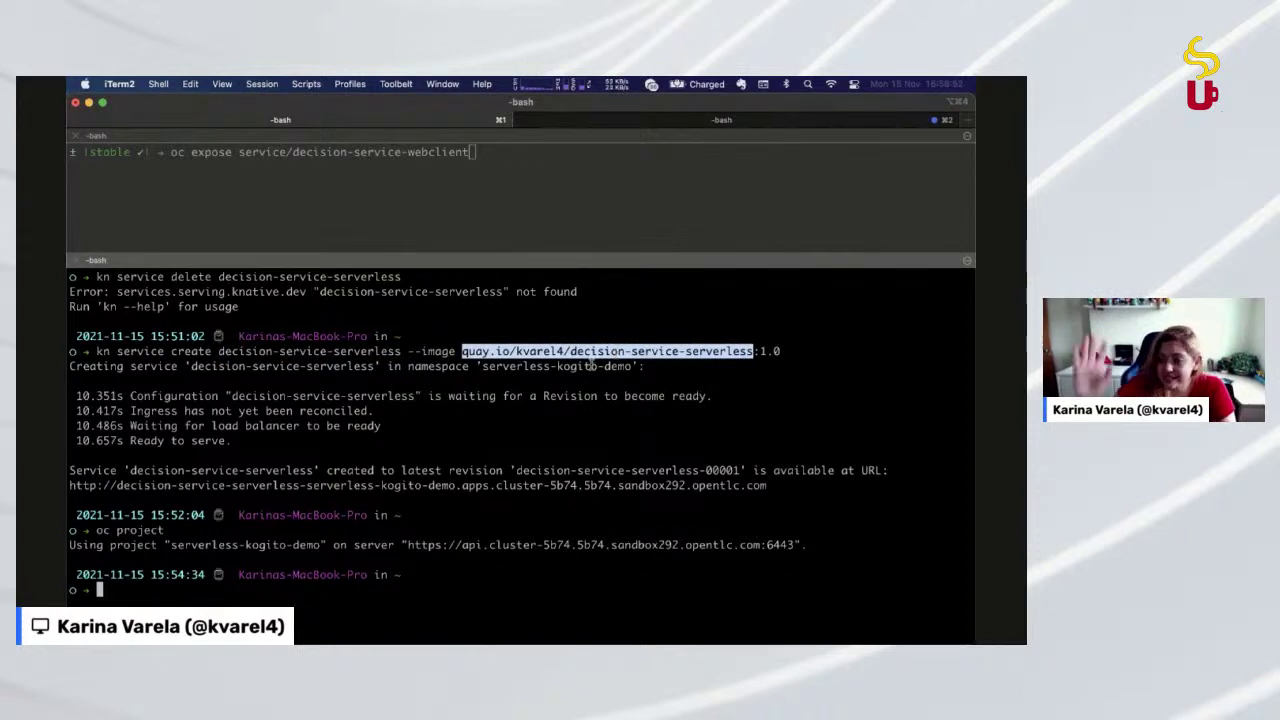
key("super+Tab")
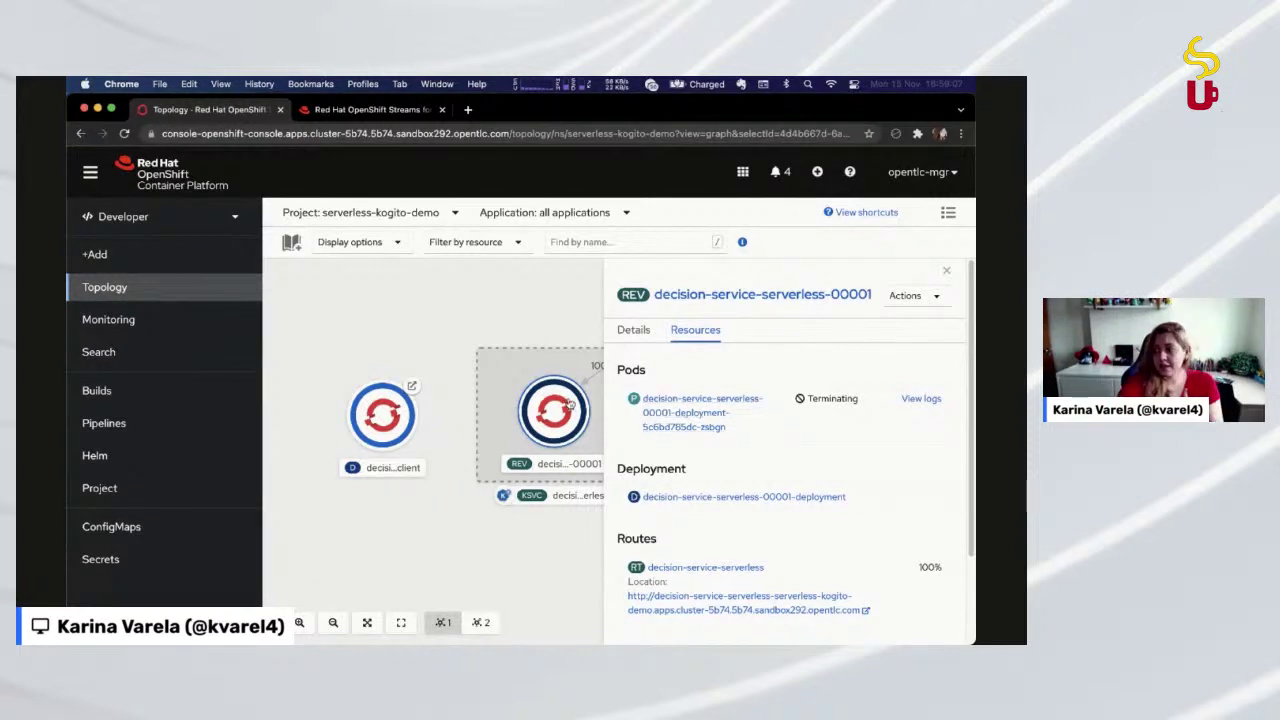
Close the revision panel, glance at Kafka Instances, close the Topology tab and return to iTerm2
left_click(476, 311)
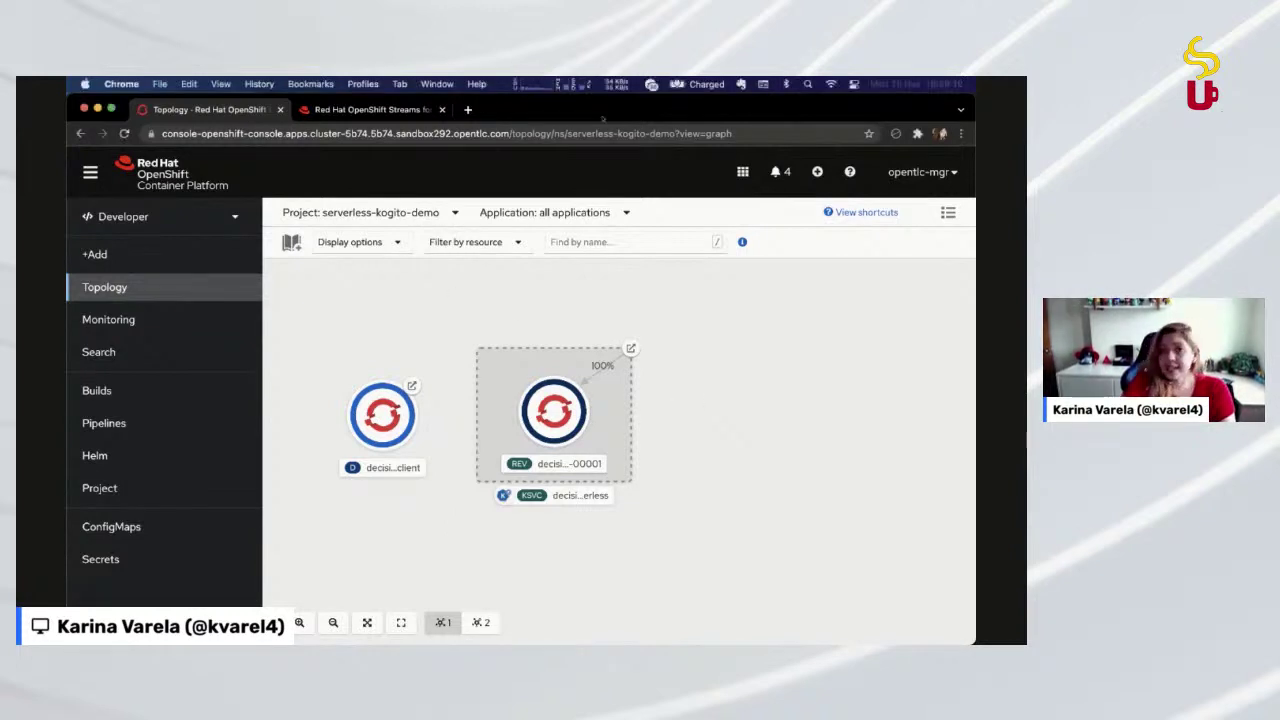
left_click(372, 109)
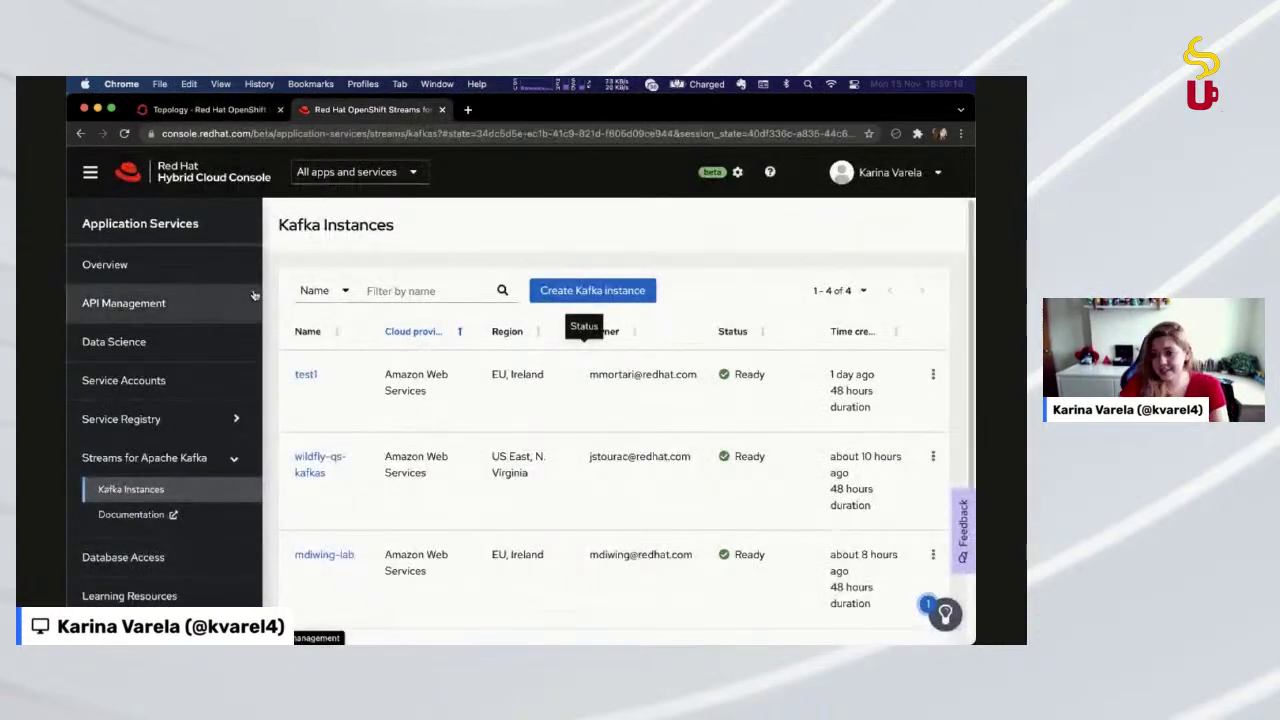
left_click(200, 109)
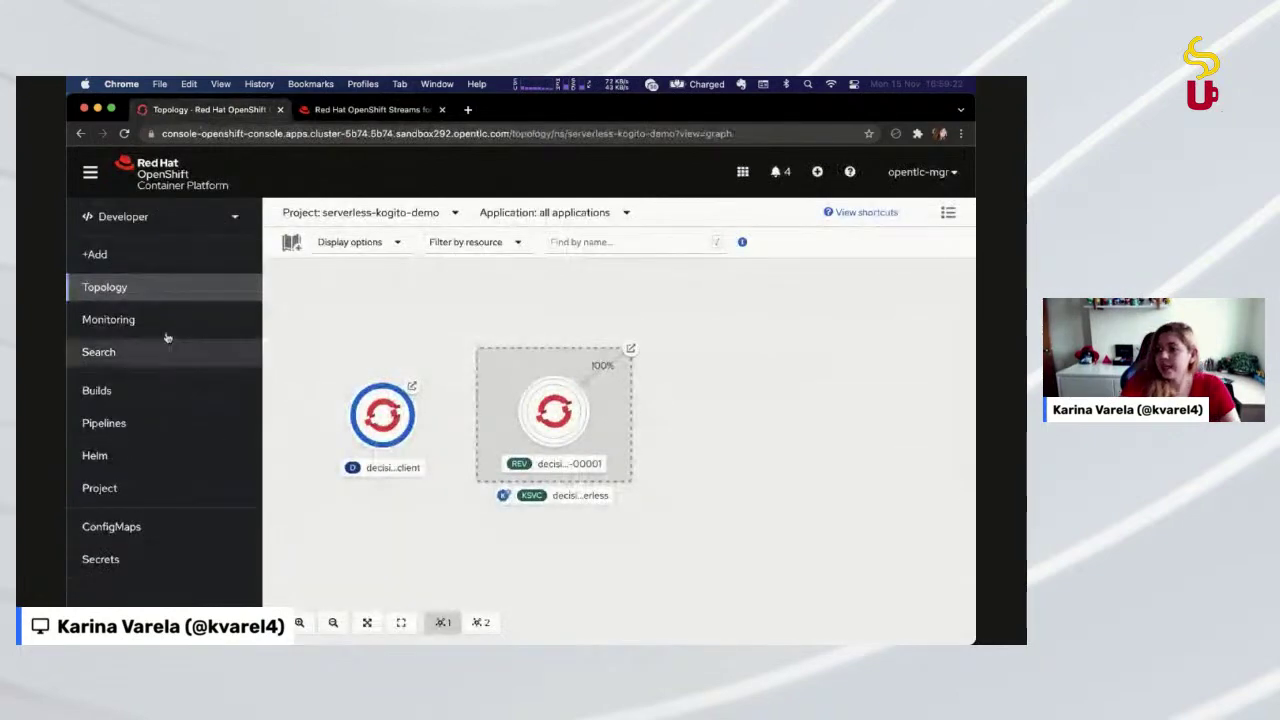
middle_click(200, 110)
key("super+Tab")
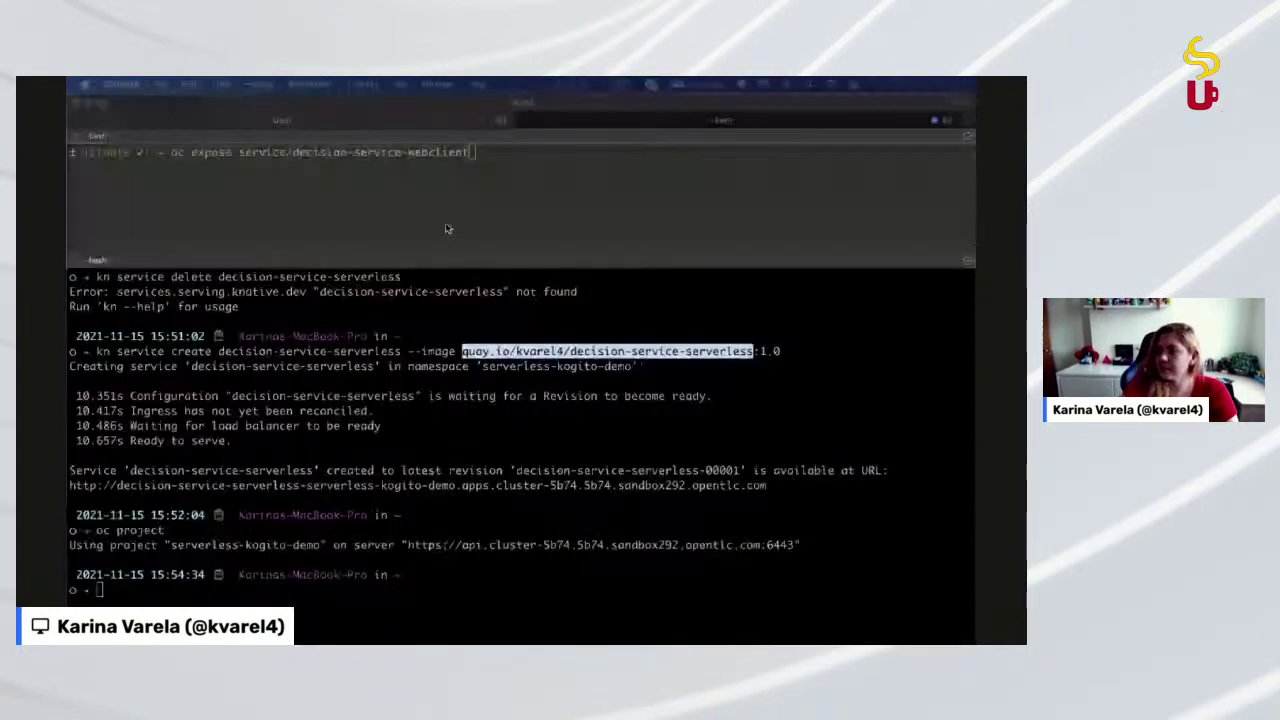
Open the Campus Party presentation from the address-bar suggestions in a new Chrome window
left_click(447, 229)
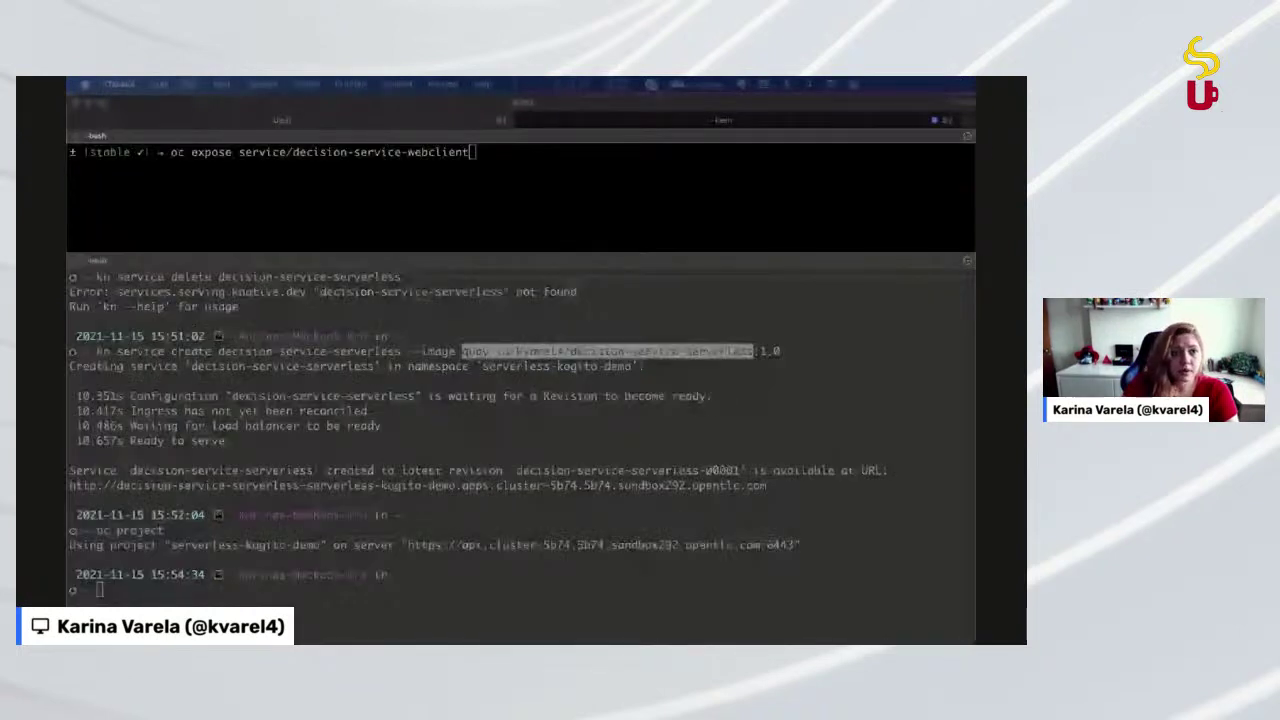
key("super+Tab")
key("super+n")
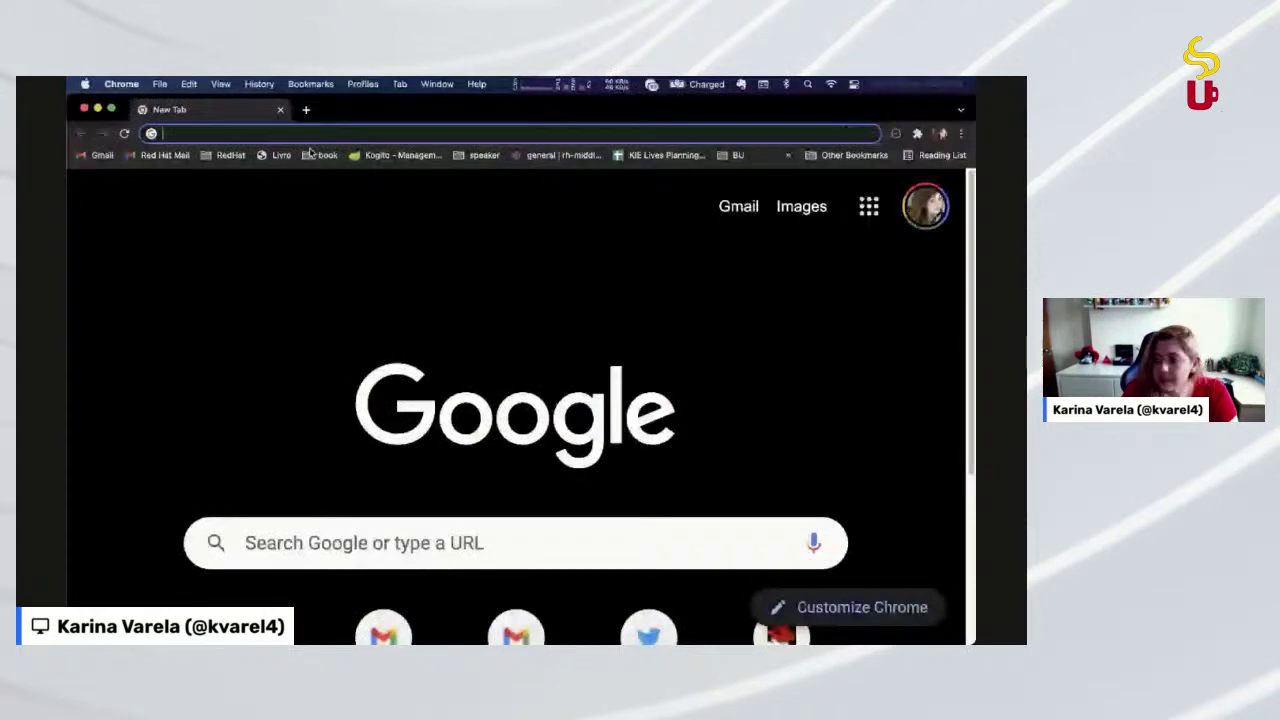
type("slides")
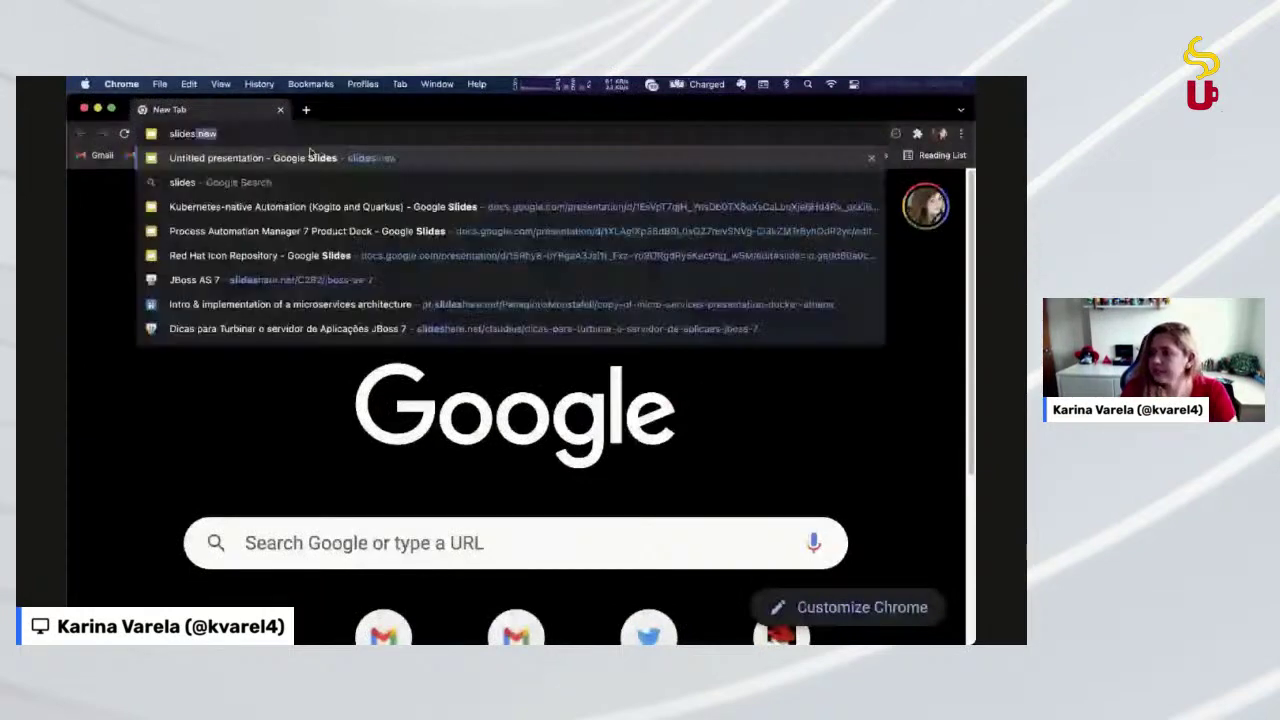
key("super+a")
type("campus party")
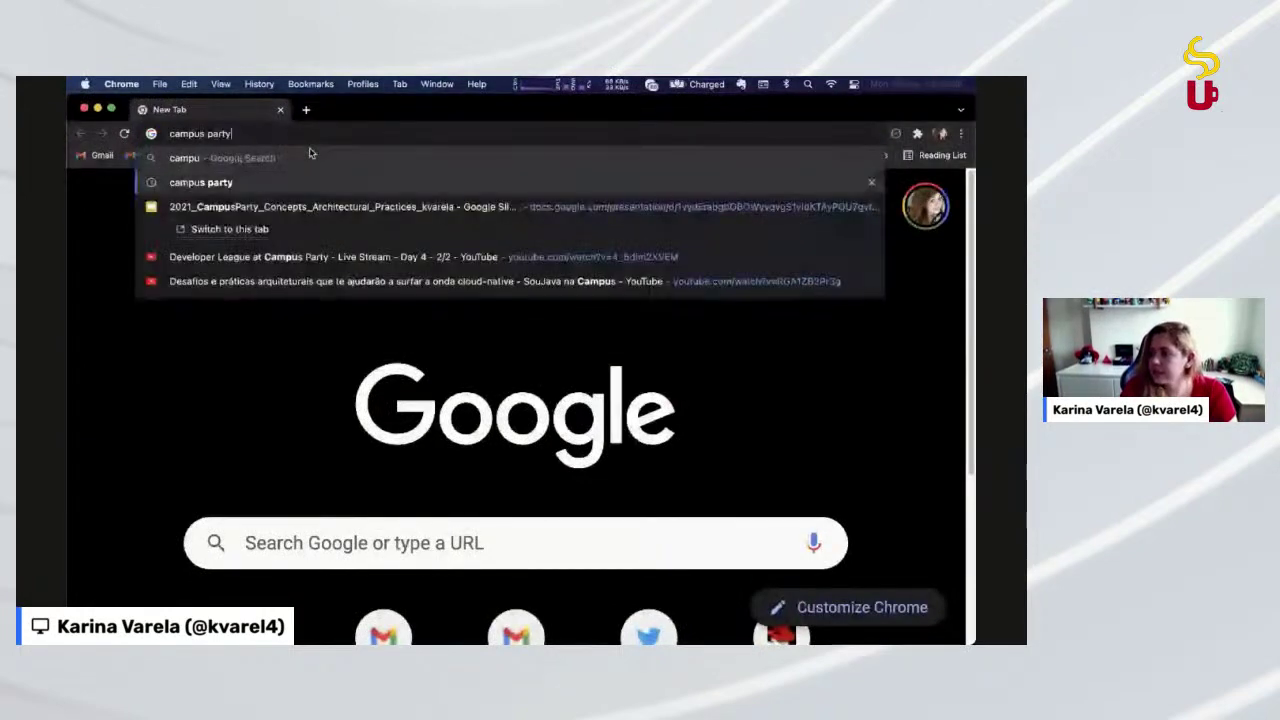
key("Down")
key("Down")
key("Return")
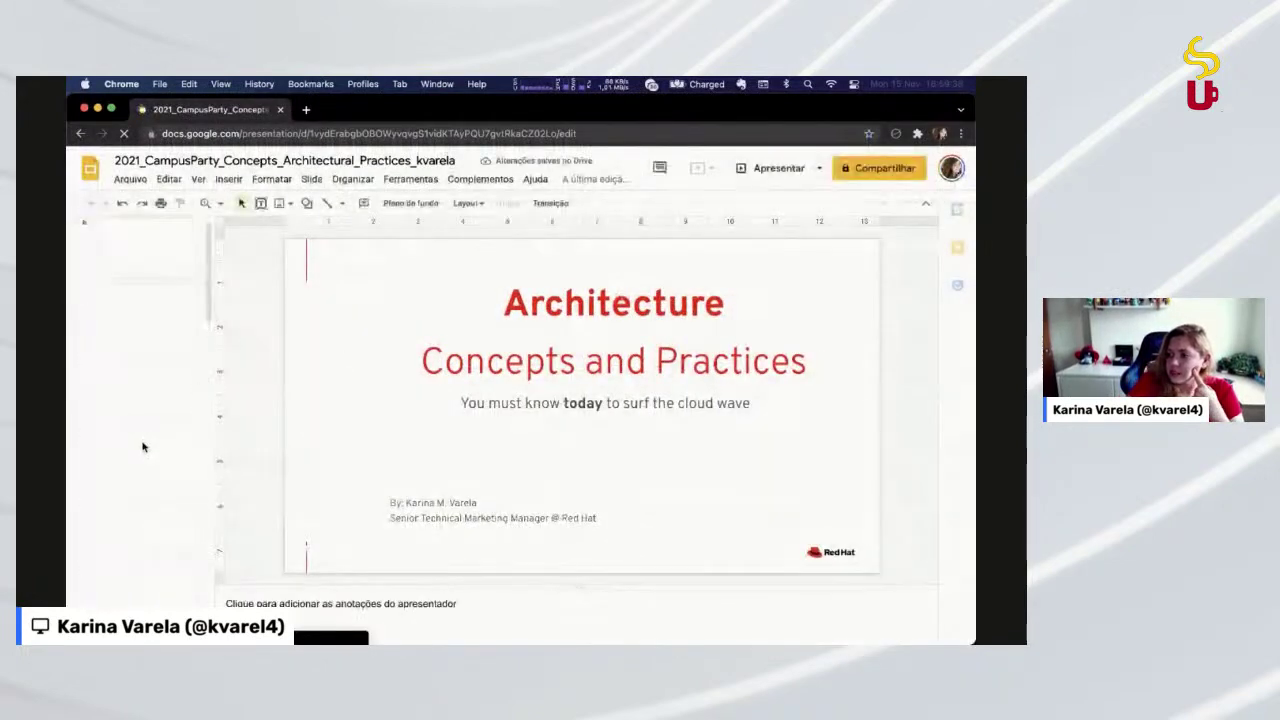
Show slide 28, Architectural decisions CI/CD, then return to the OpenShift console window
scroll(143, 447, "down", 15)
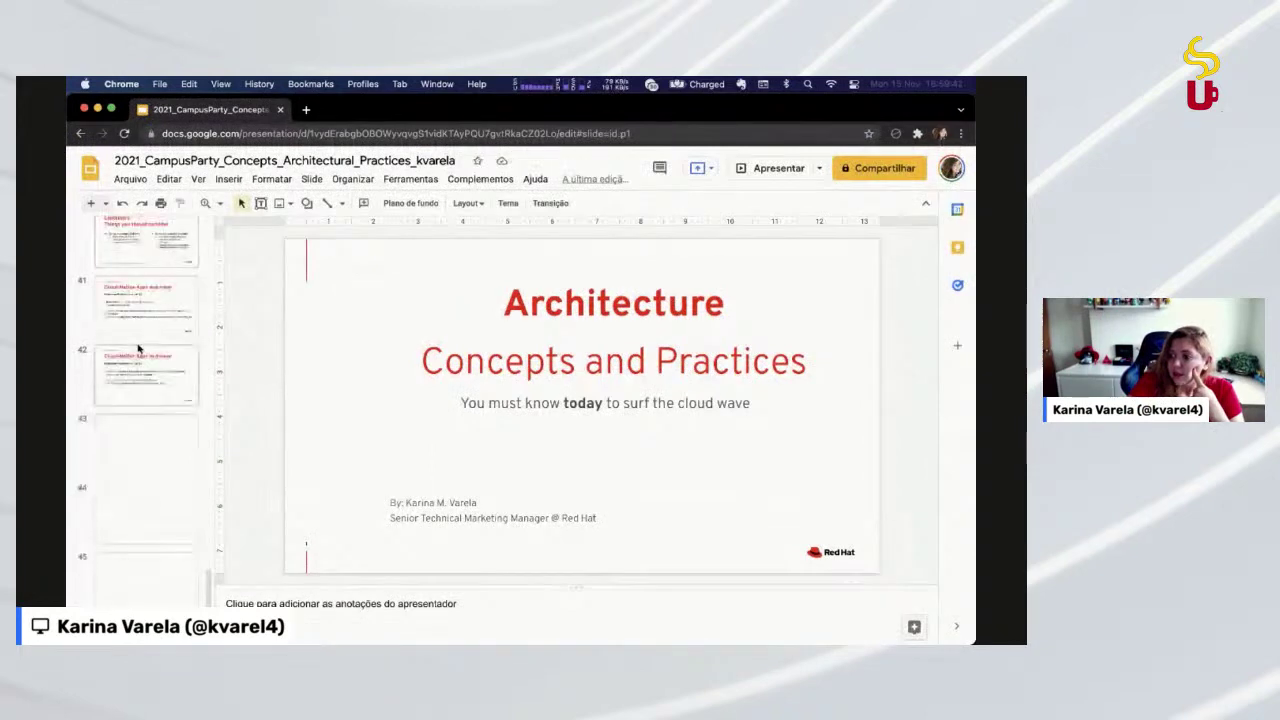
scroll(145, 340, "up", 6)
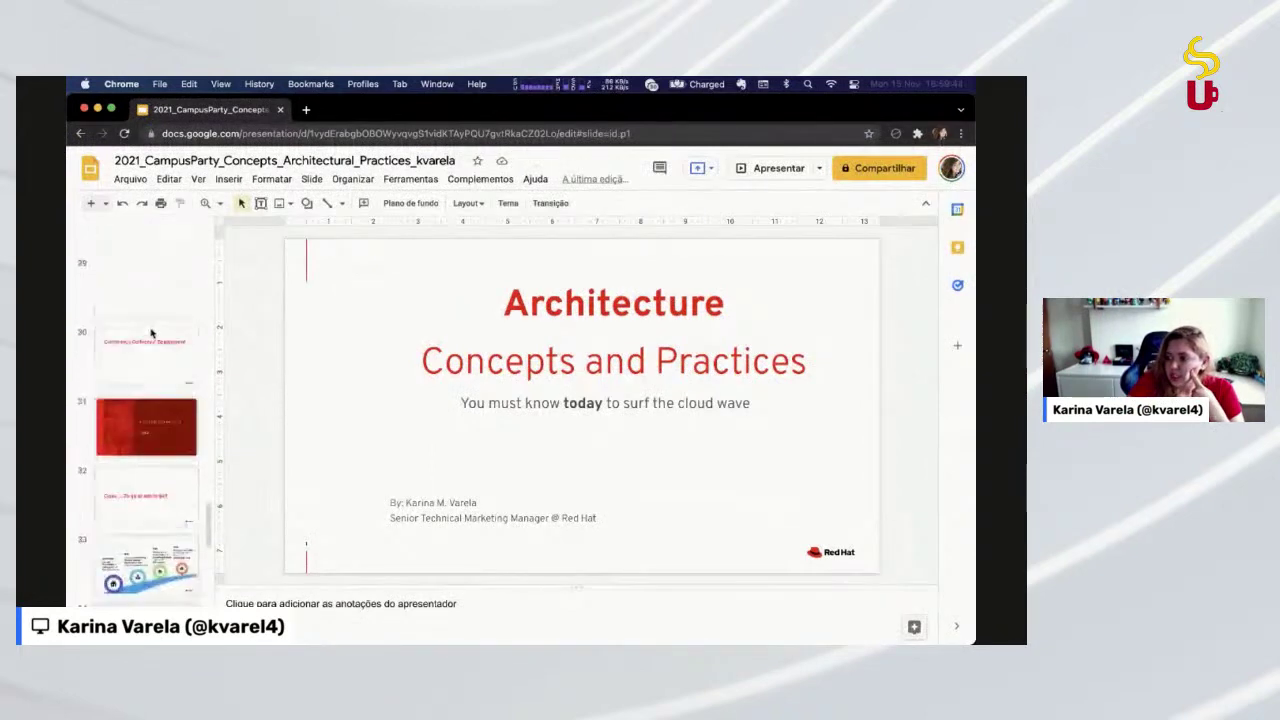
left_click(180, 404)
scroll(142, 287, "up", 1)
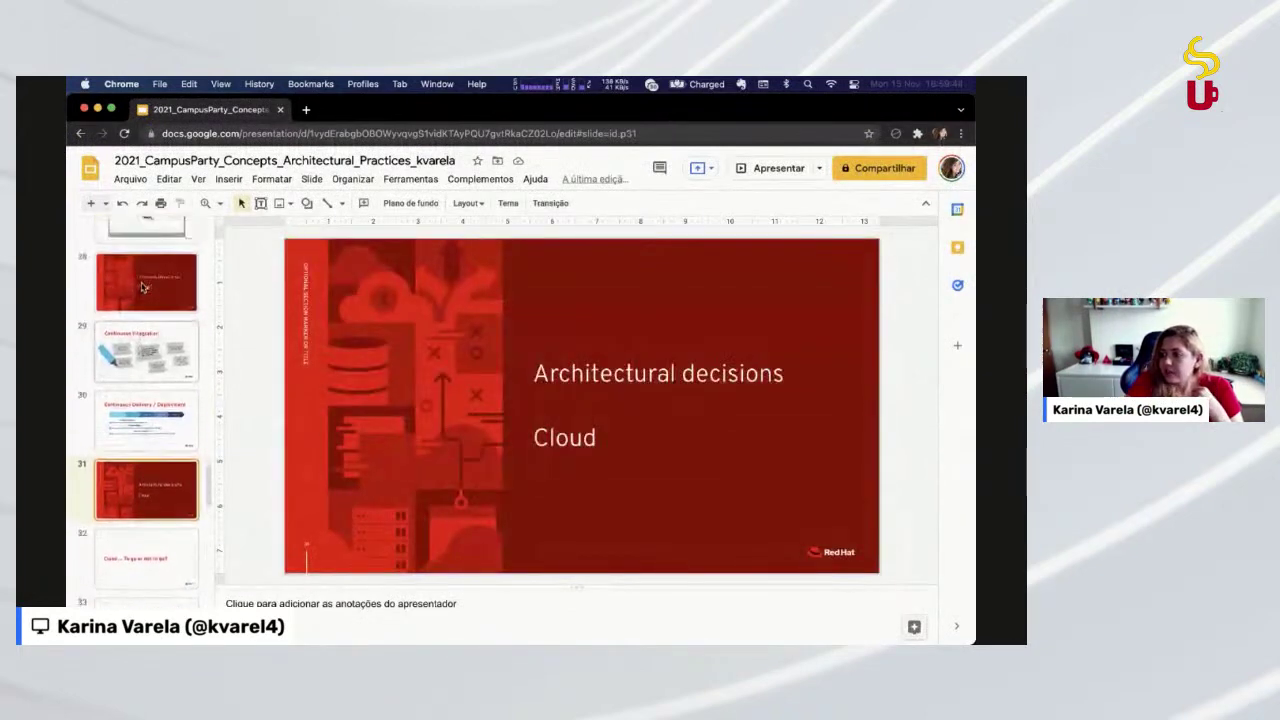
left_click(142, 287)
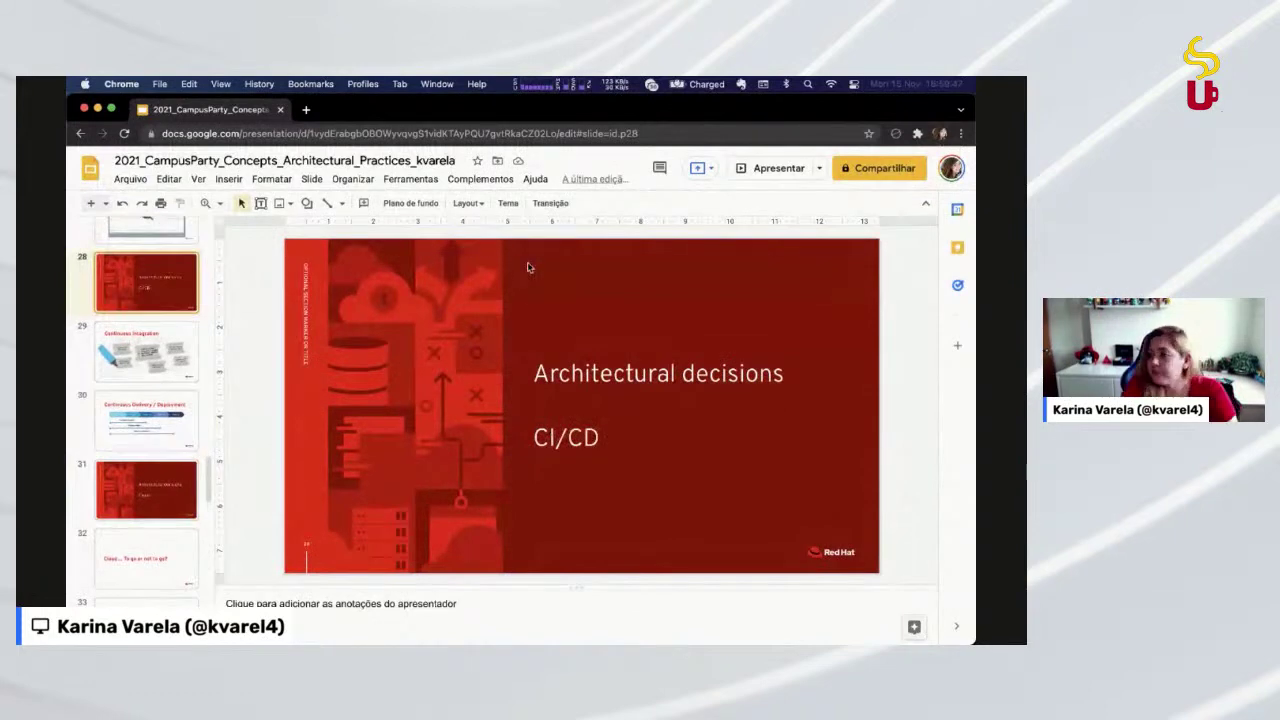
key("super+grave")
key("super+grave")
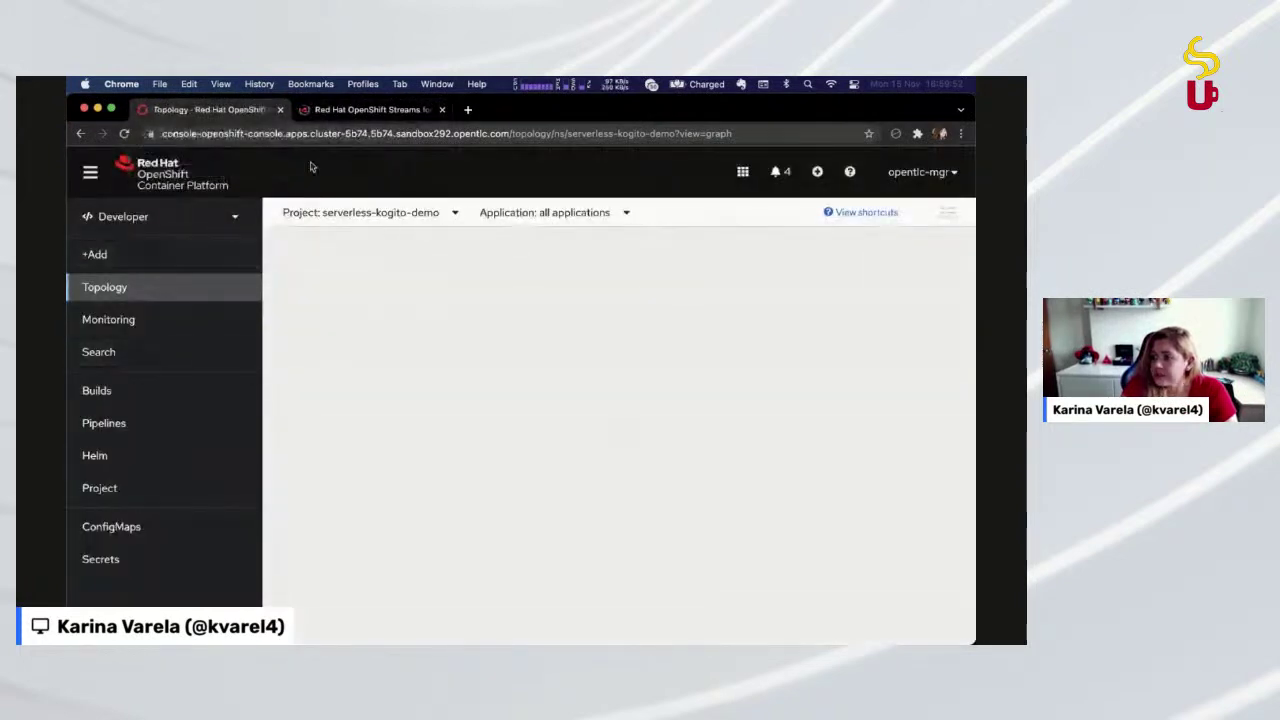
Close the Red Hat OpenShift Streams tab, leaving the serverless-kogito-demo Topology view
middle_click(356, 109)
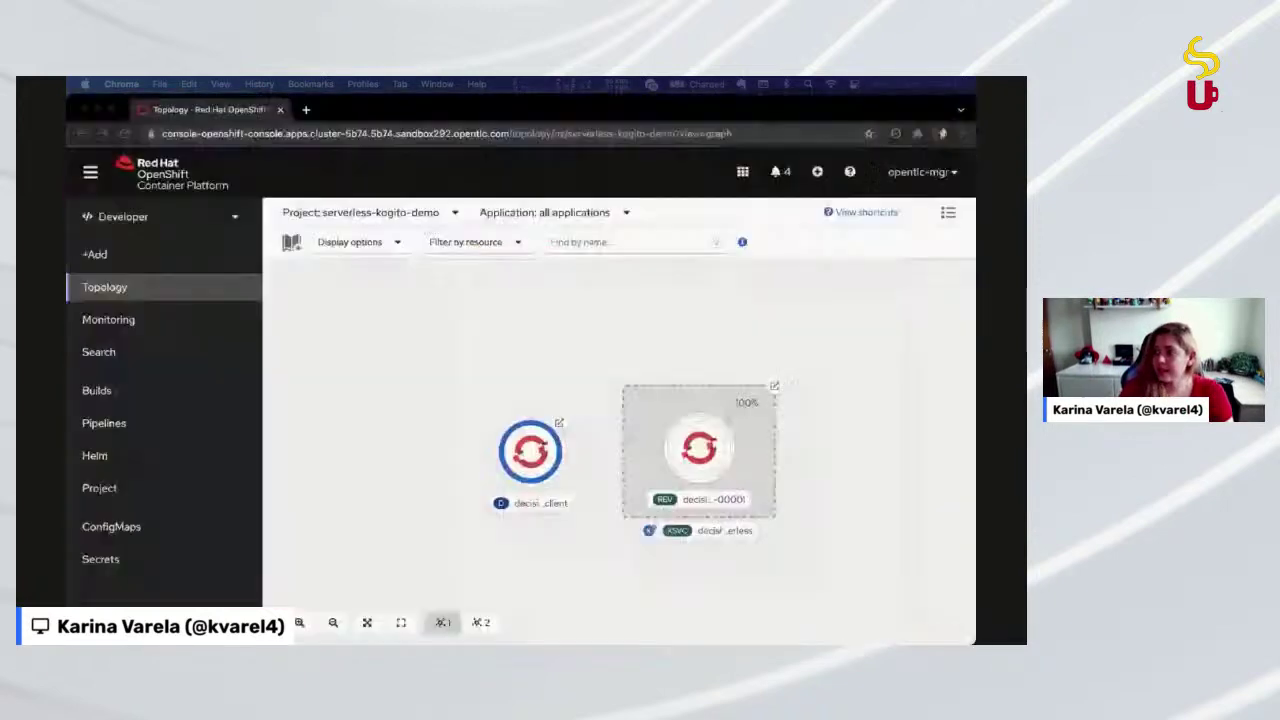
In a new Chrome tab, search Google for 'oci' and scroll through the results
key("/")
key("super+t")
type("oci")
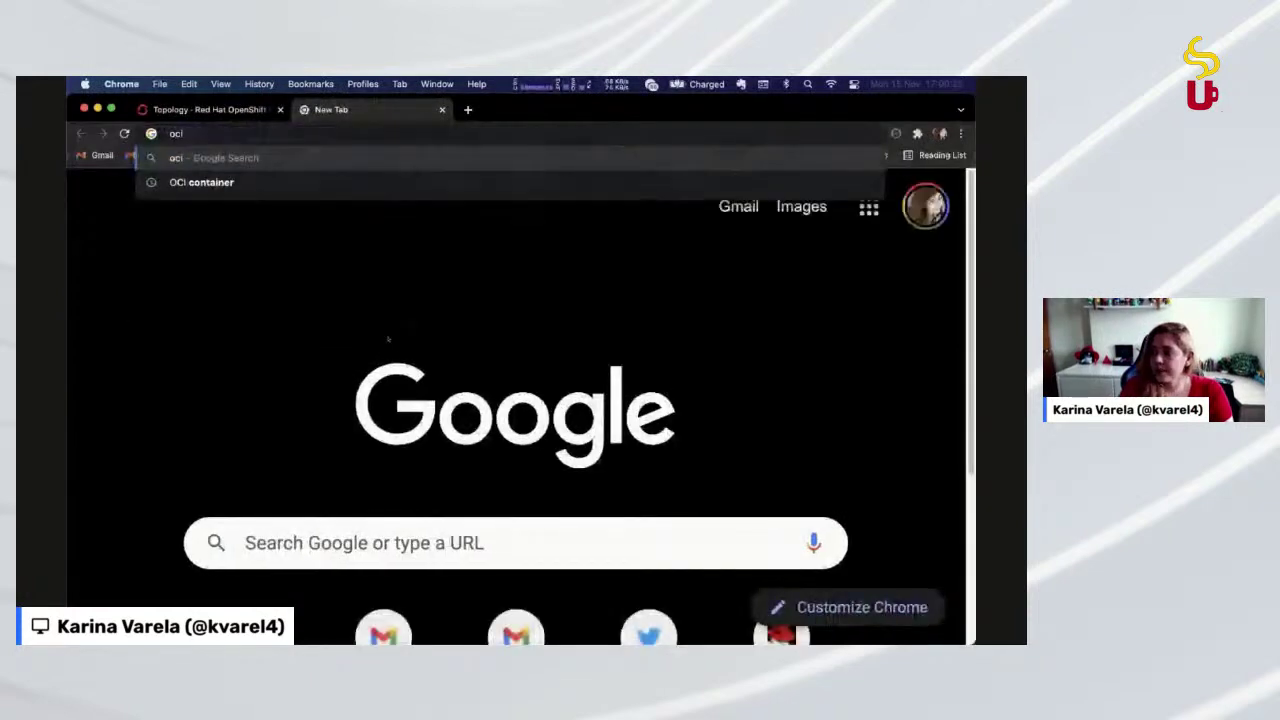
key("Down")
key("Up")
key("Return")
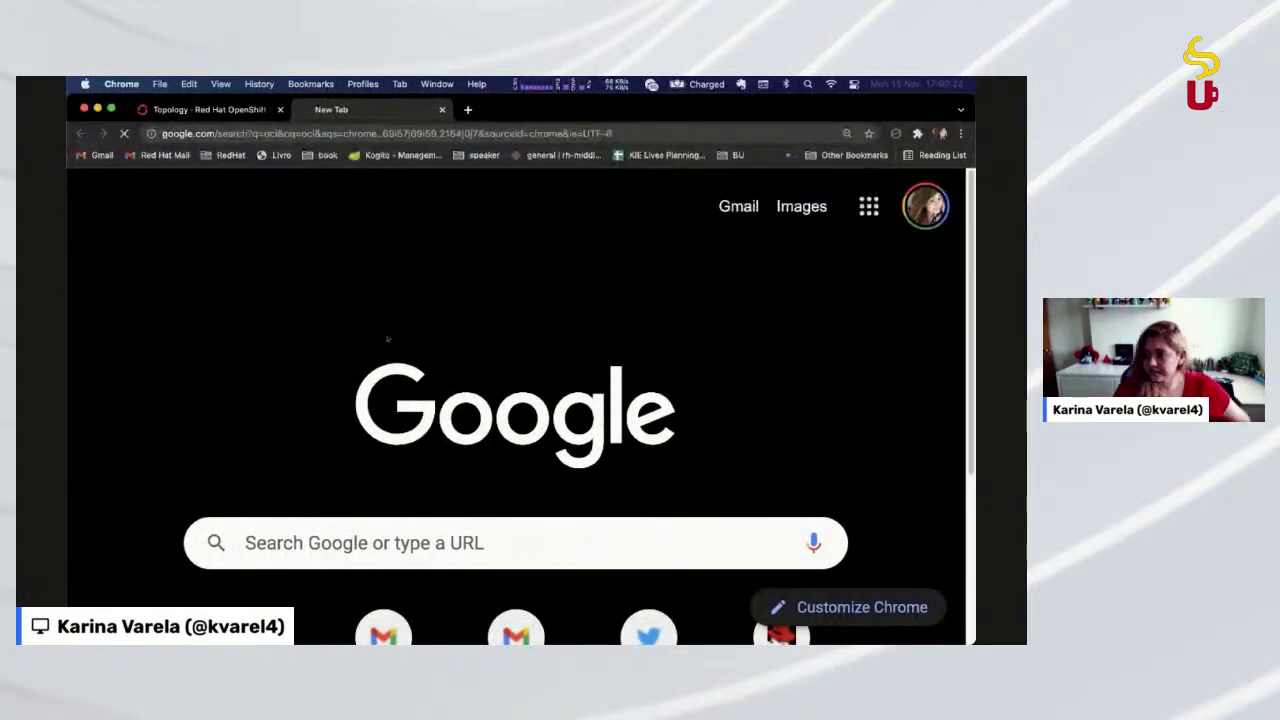
scroll(276, 468, "down", 5)
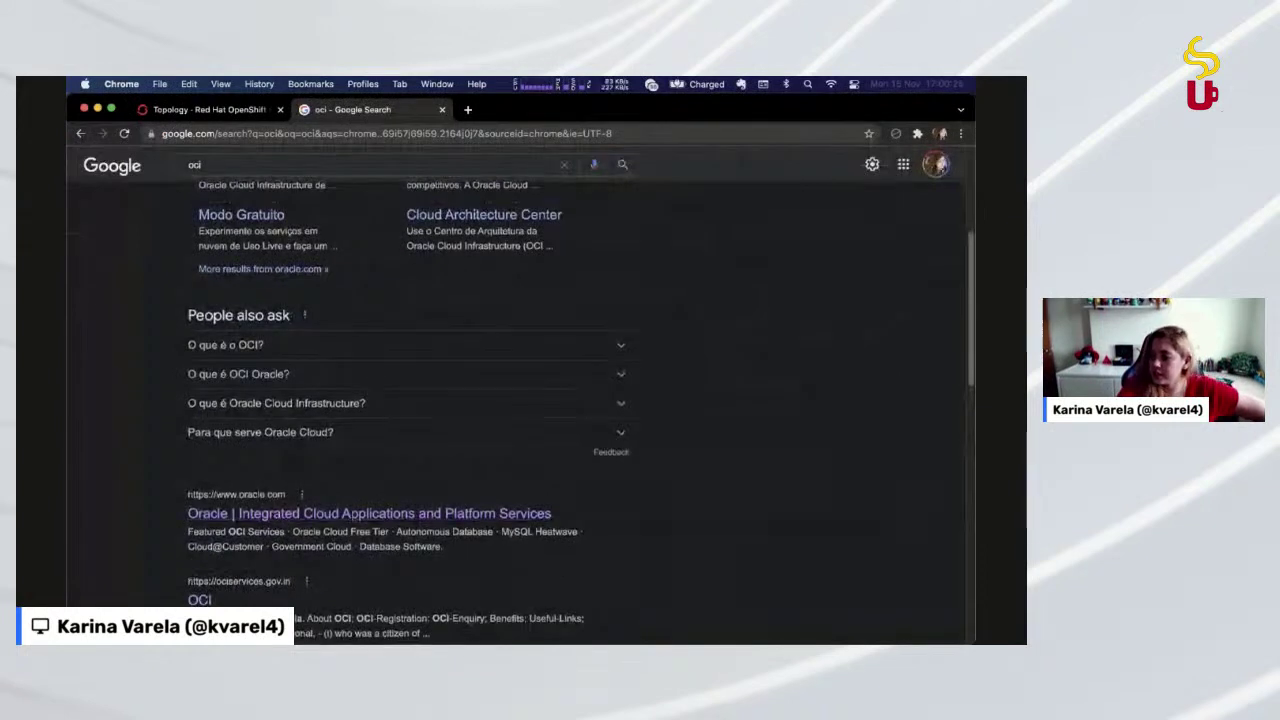
scroll(280, 520, "down", 2)
Try going directly to the address oci.org
mouse_move(215, 543)
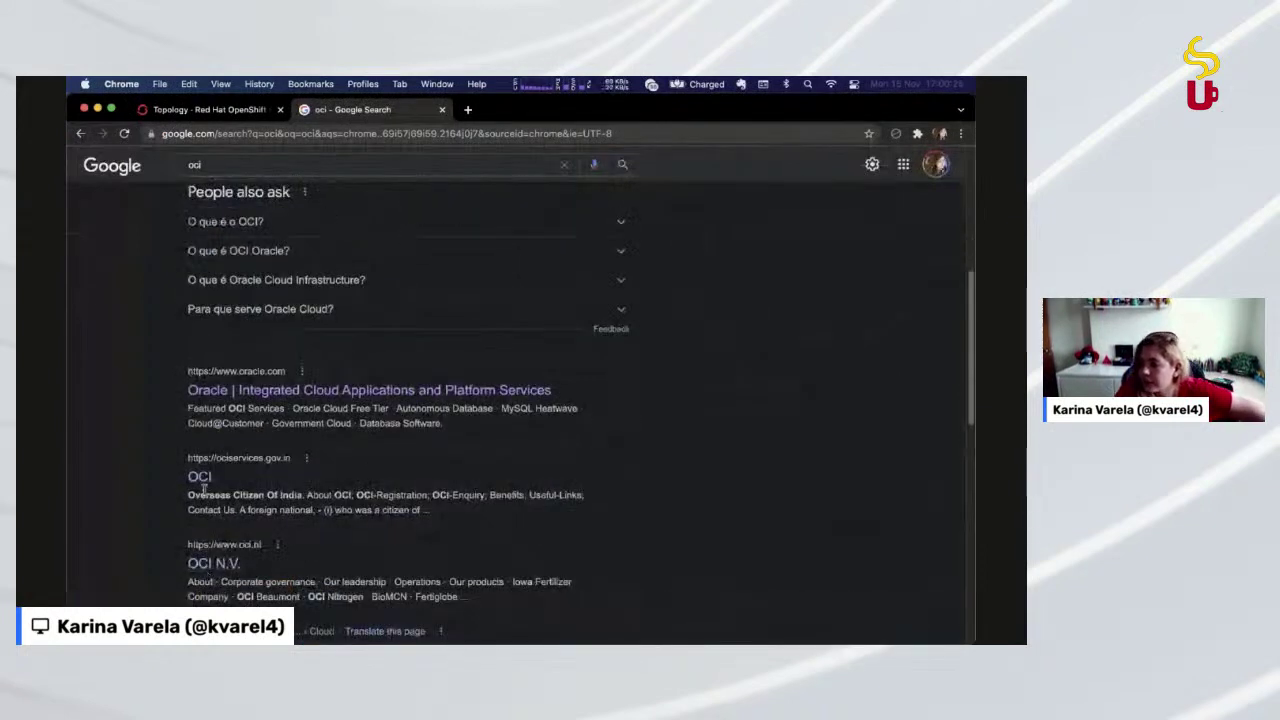
left_click(288, 140)
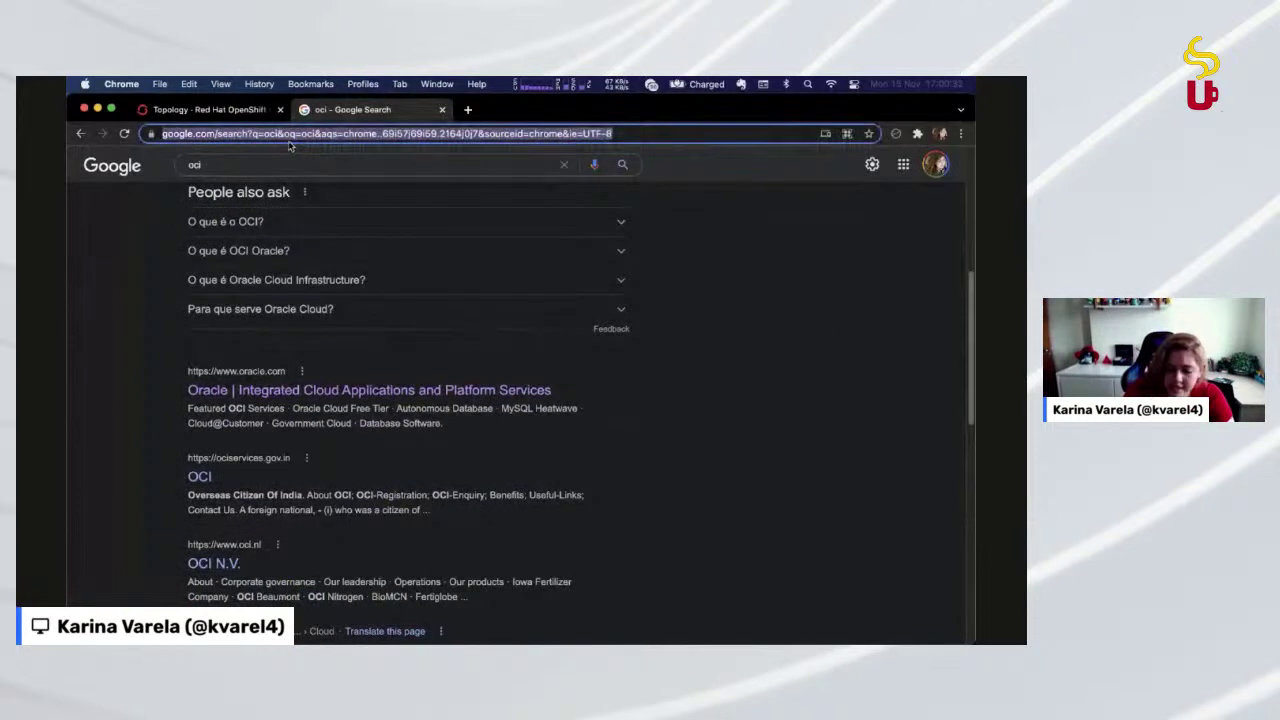
type("oci.org")
key("Return")
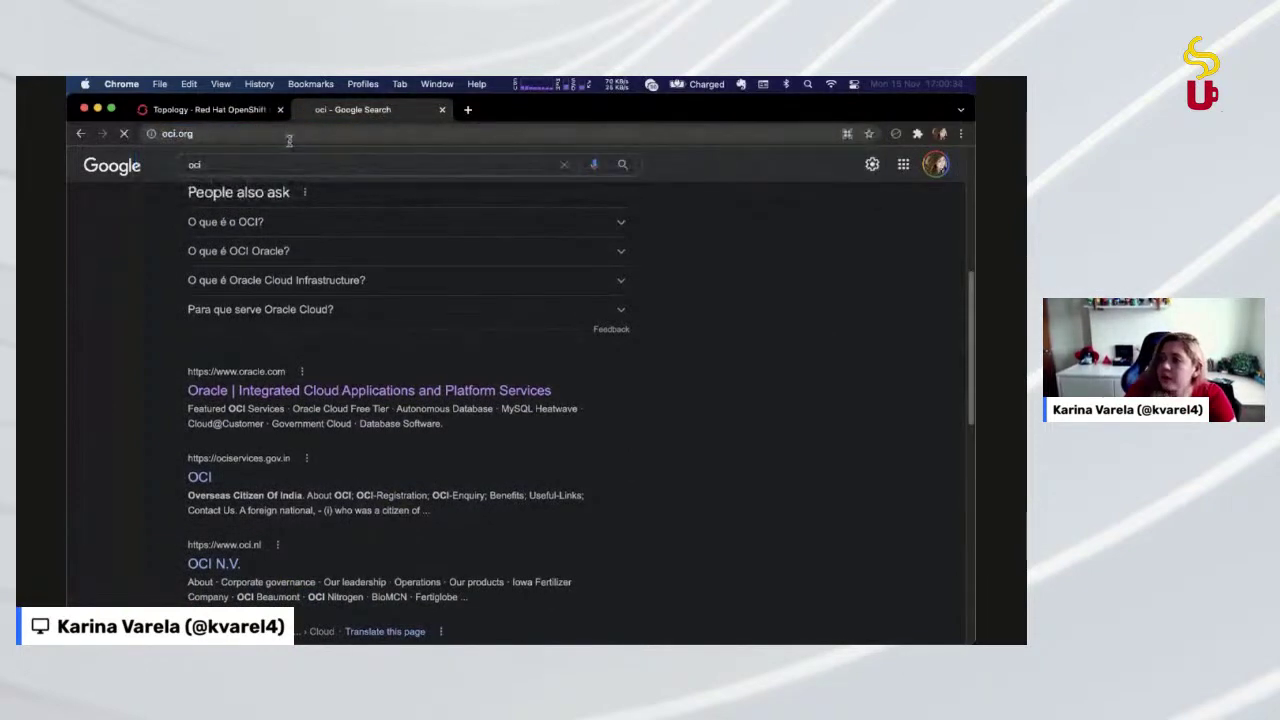
Search Google for 'open container initialive' and open the Open Container Initiative site, opencontainers.org
left_click(215, 137)
type("open ")
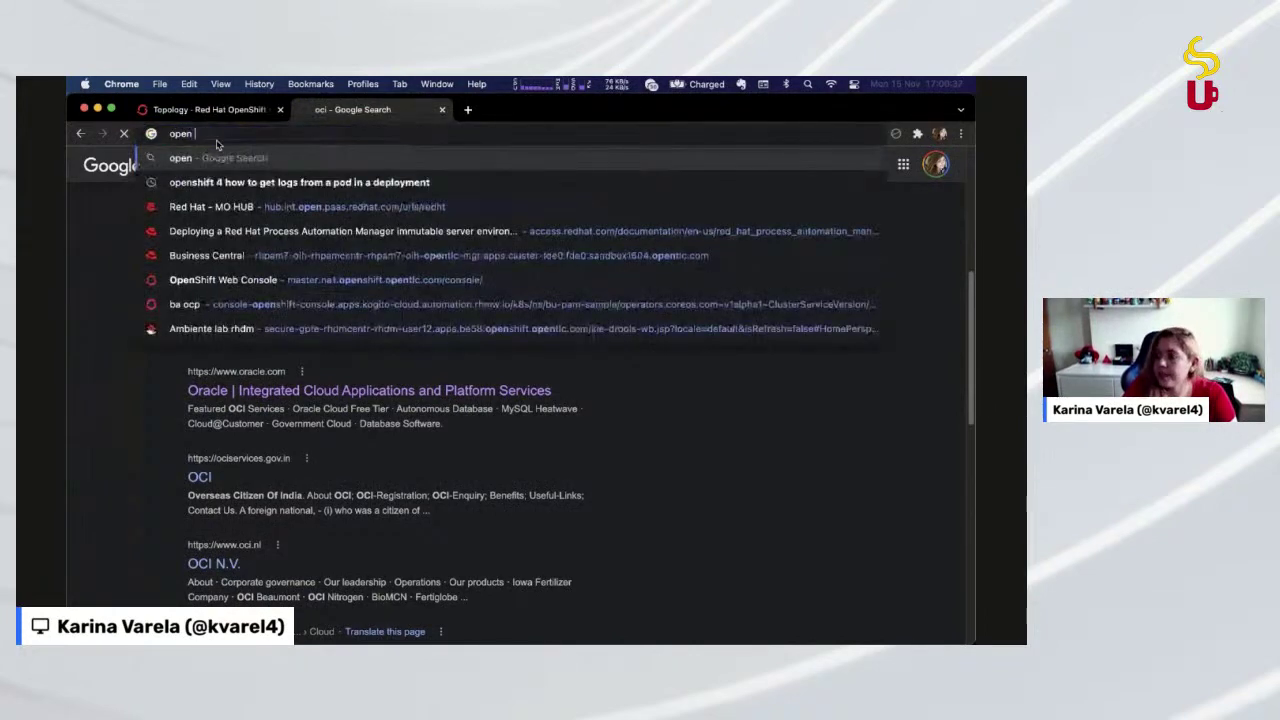
type("container ")
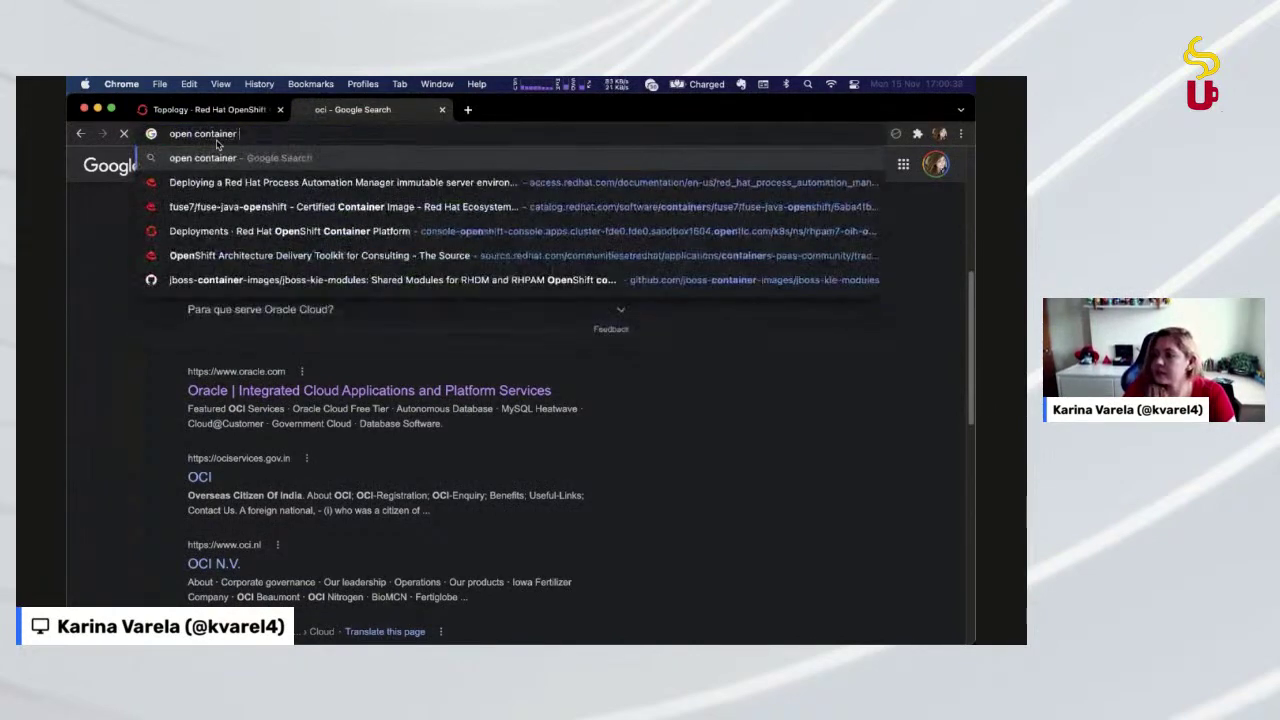
type("initialive")
key("Return")
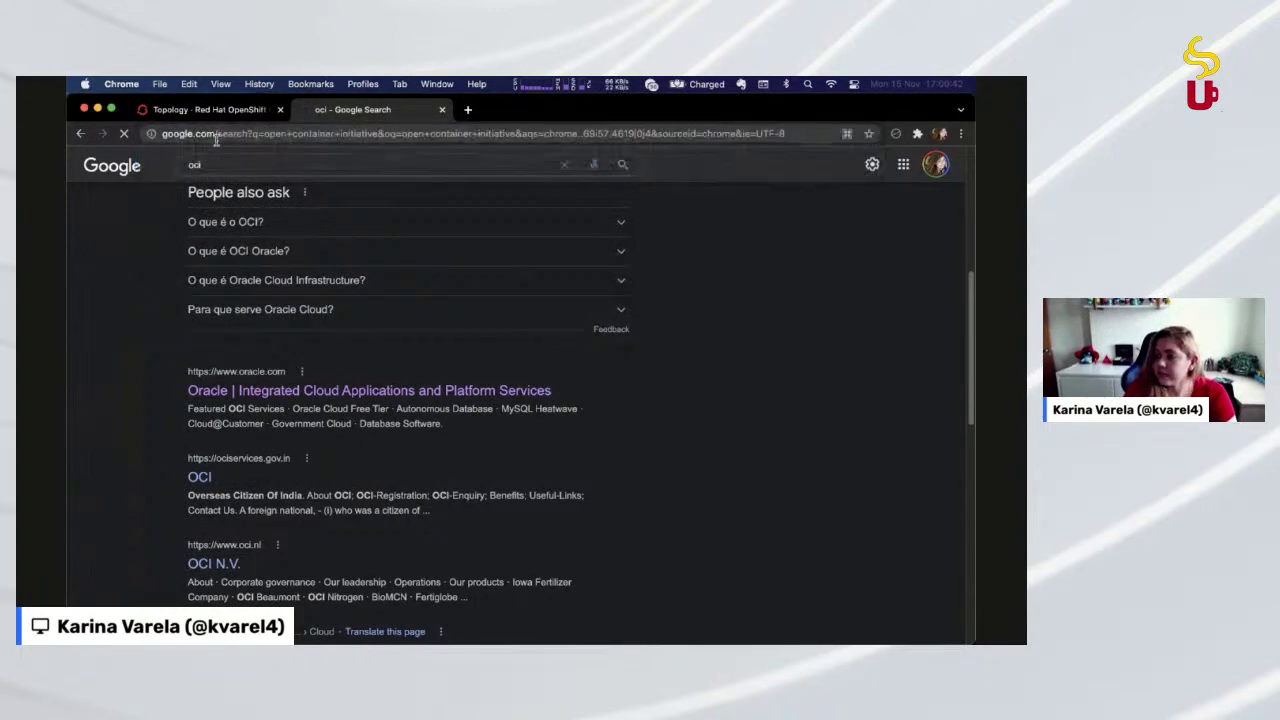
left_click(237, 296)
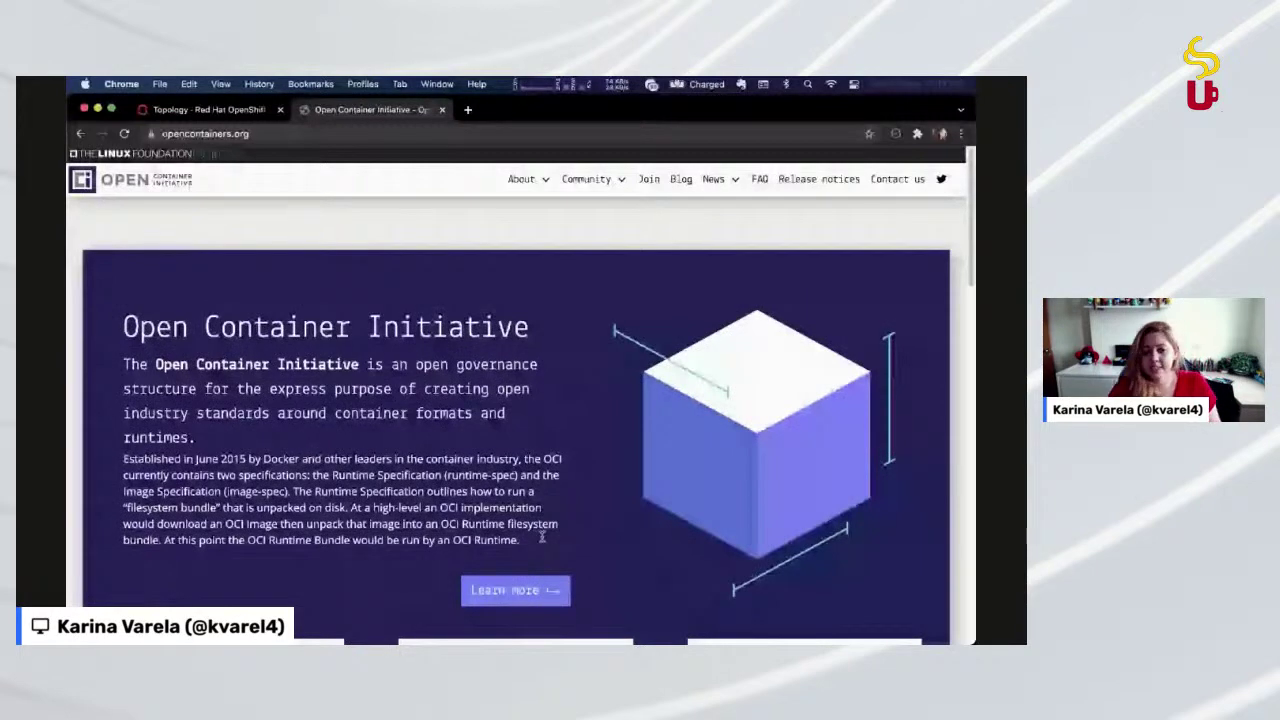
scroll(542, 537, "down", 1)
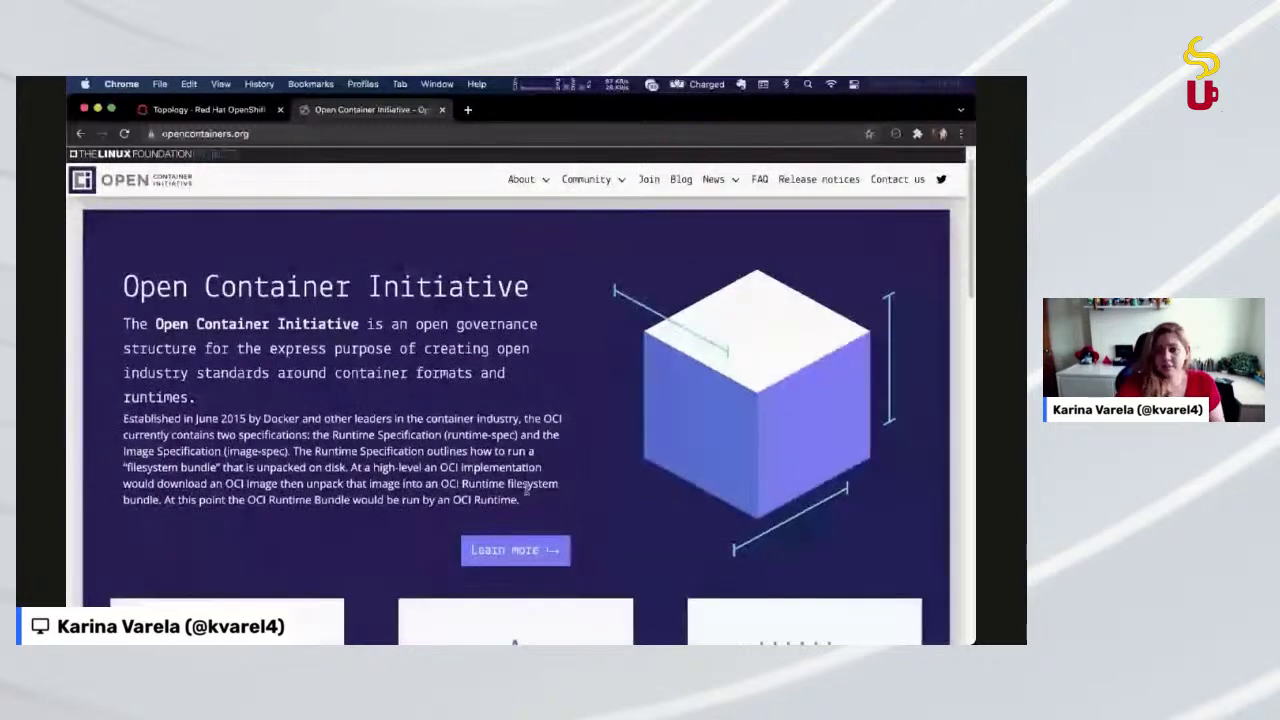
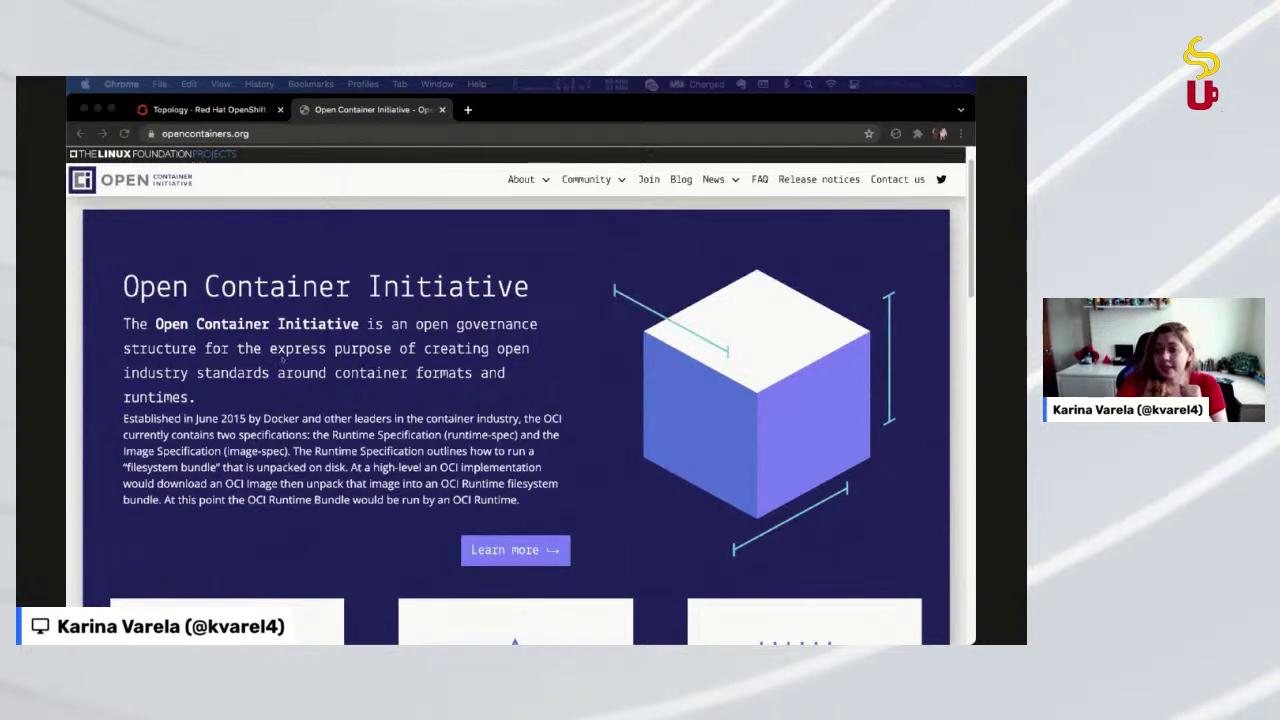
Open the decision-service-serverless repository page on Quay.io from the address-bar suggestions
scroll(314, 372, "down", 1)
scroll(314, 372, "down", 5)
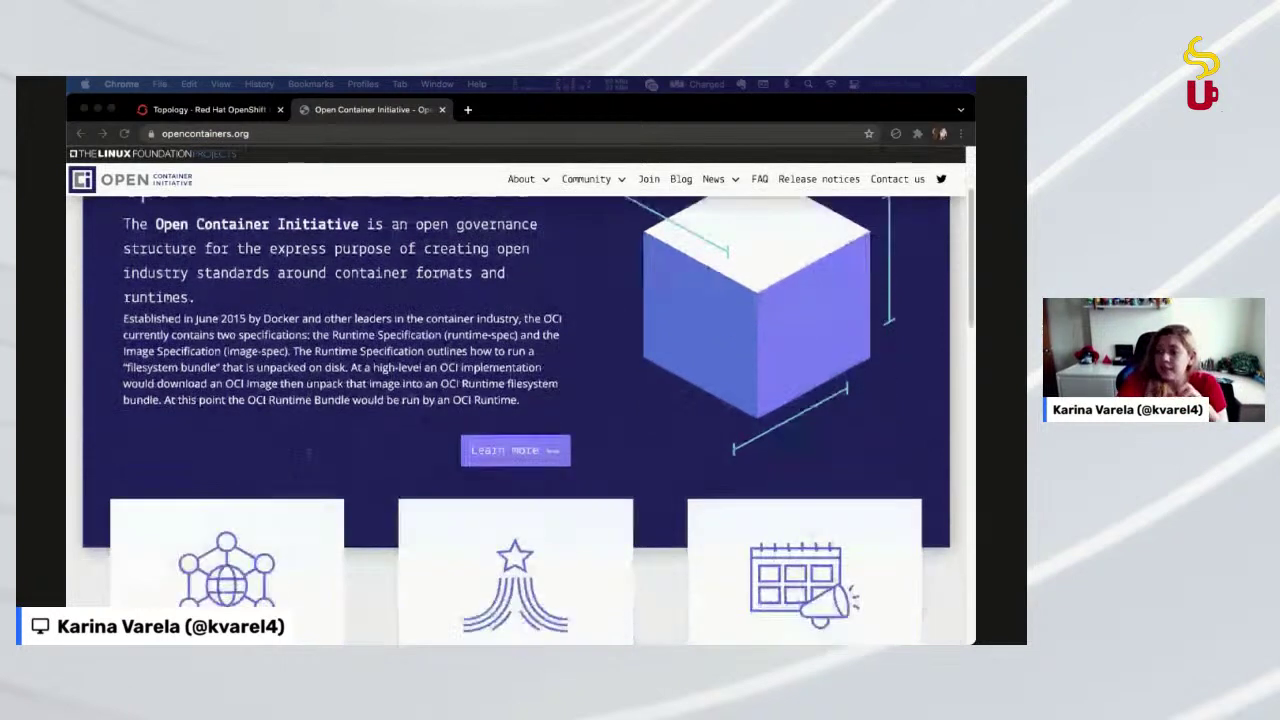
scroll(314, 458, "down", 1)
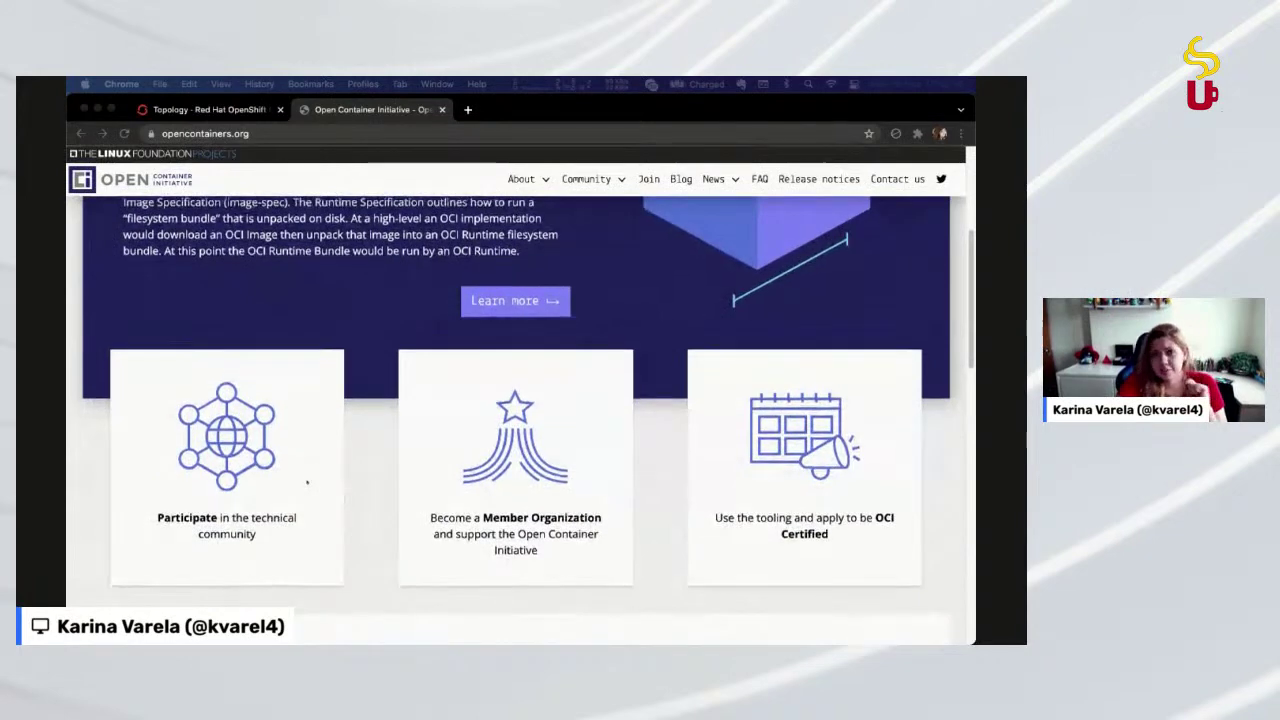
scroll(307, 482, "down", 1)
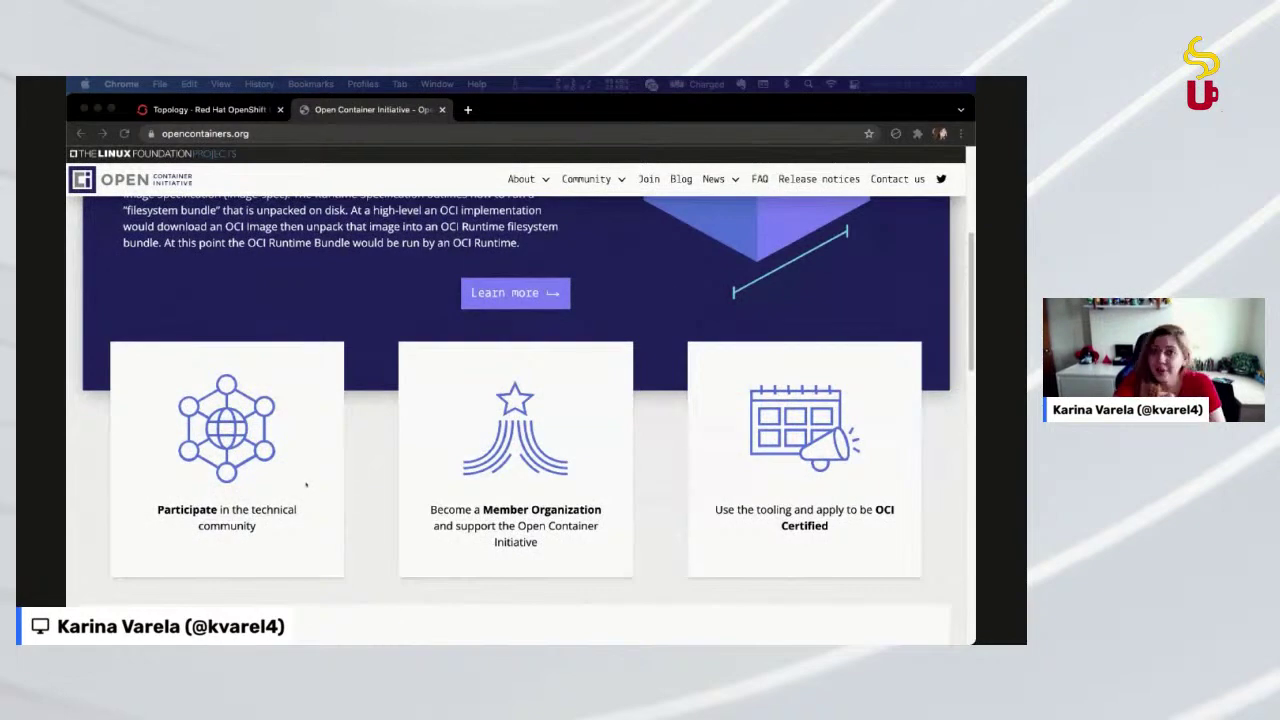
scroll(307, 485, "up", 5)
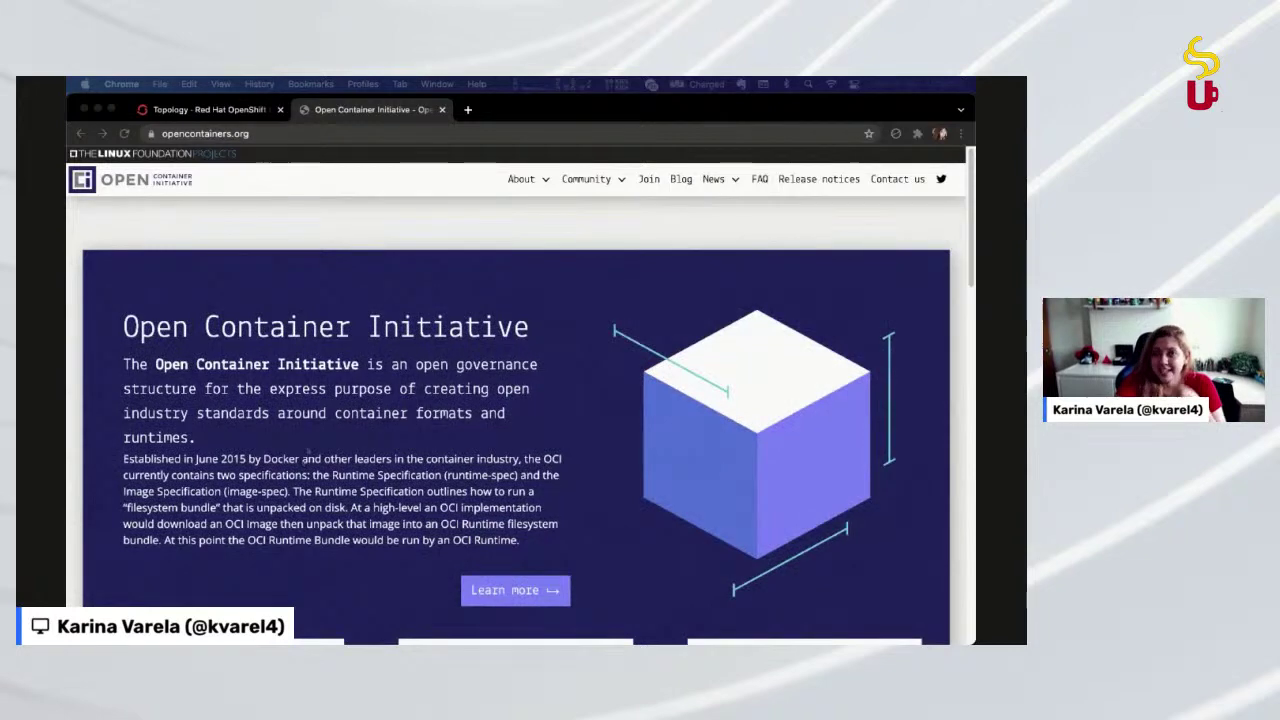
left_click(456, 126)
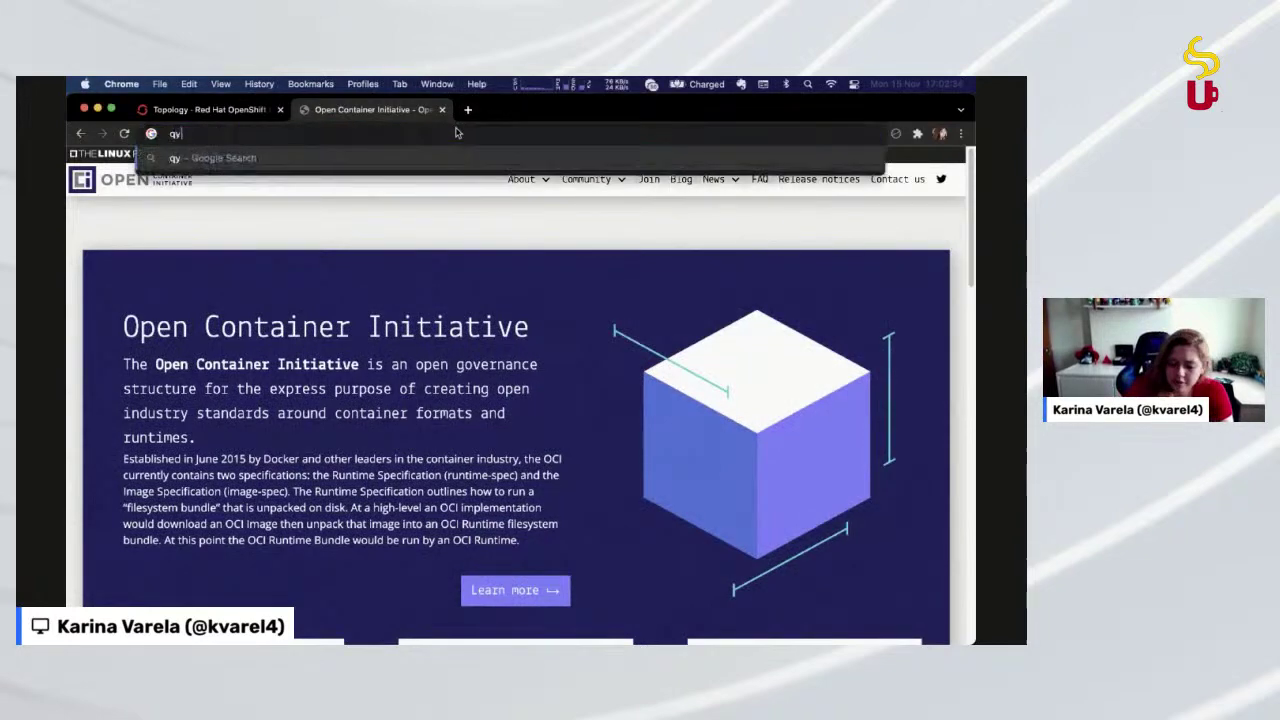
type("quay.io")
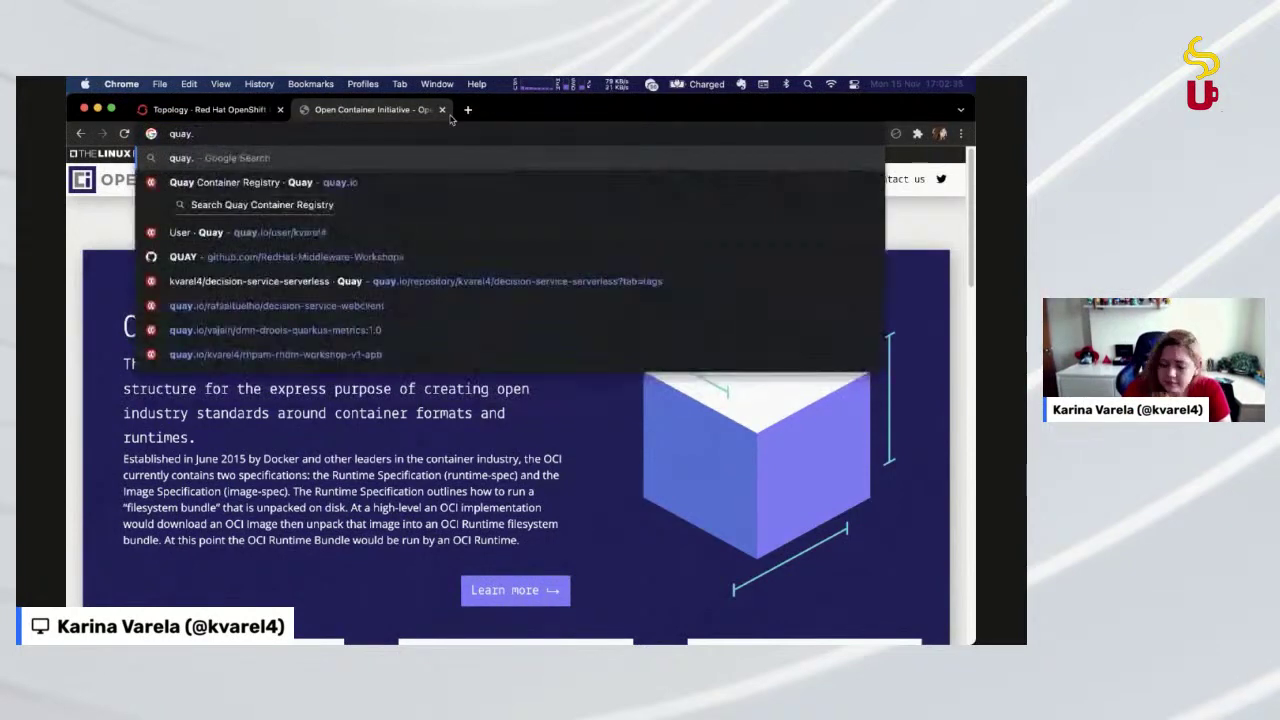
key("Down")
key("Down")
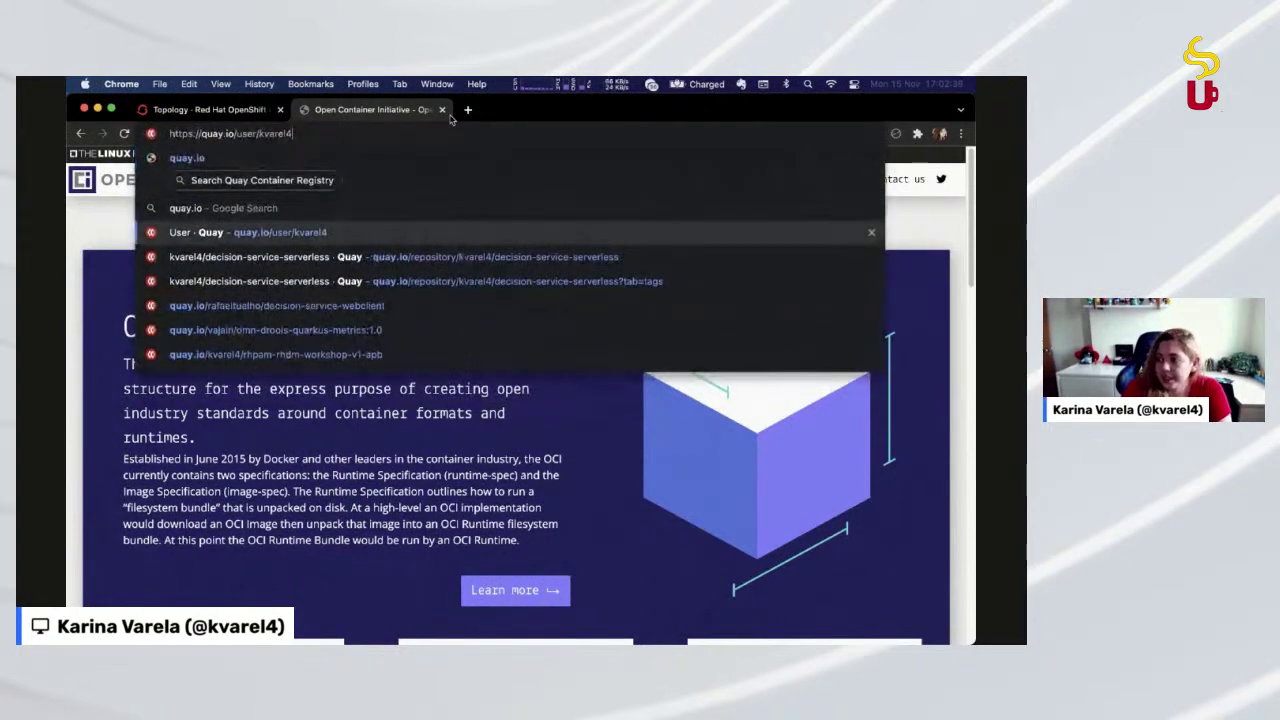
key("Down")
key("Return")
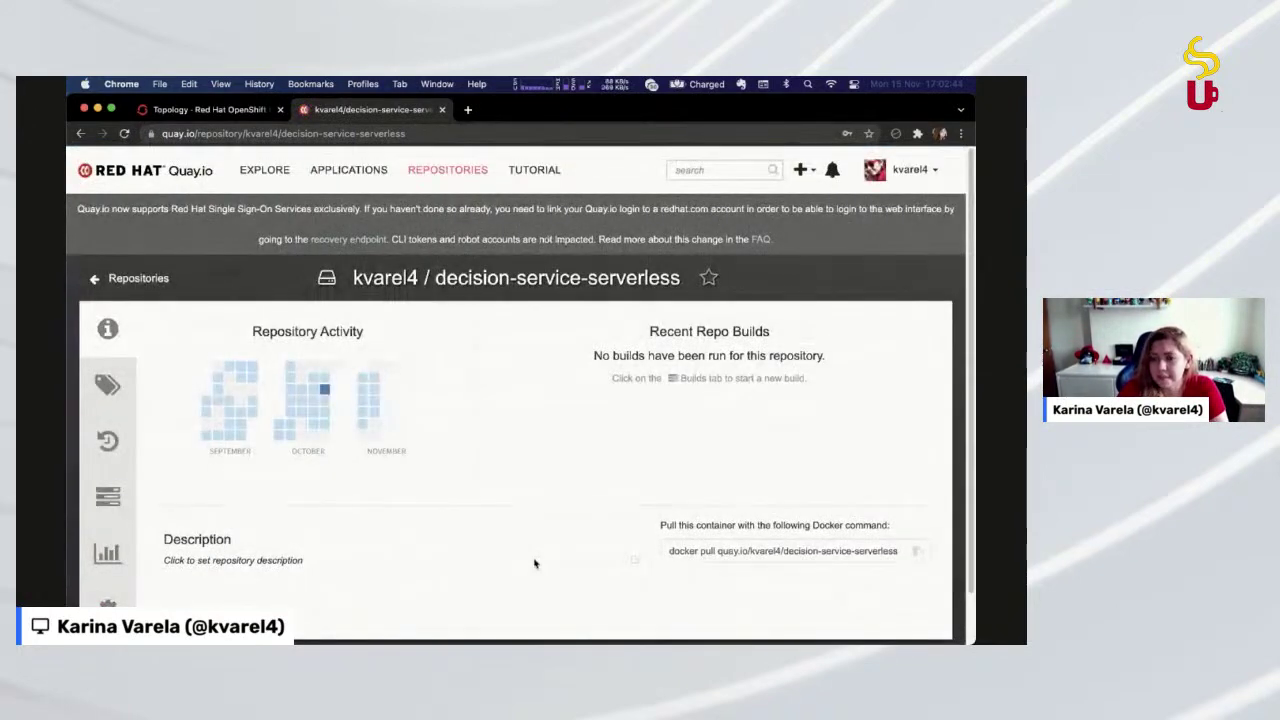
Review the repository's image tags 2.0 and 1.0, then go back to the OpenShift Topology
double_click(418, 275)
left_click(521, 272)
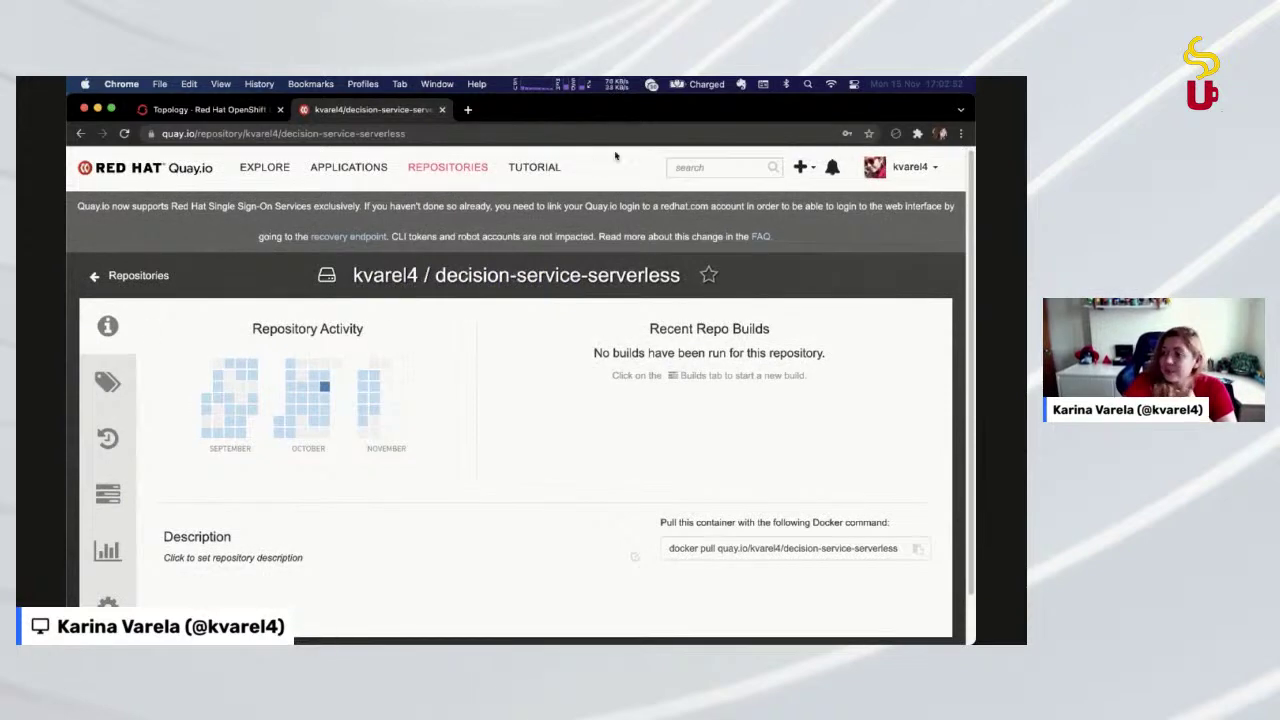
left_click(107, 382)
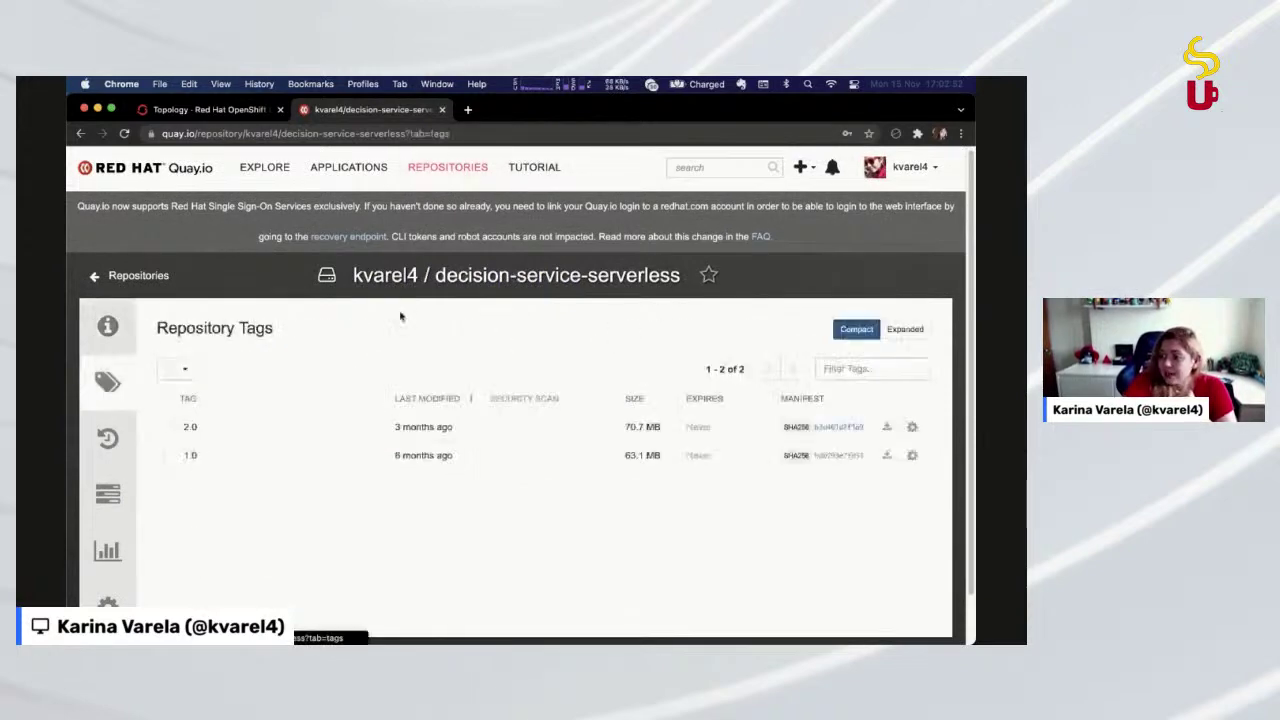
left_click(222, 112)
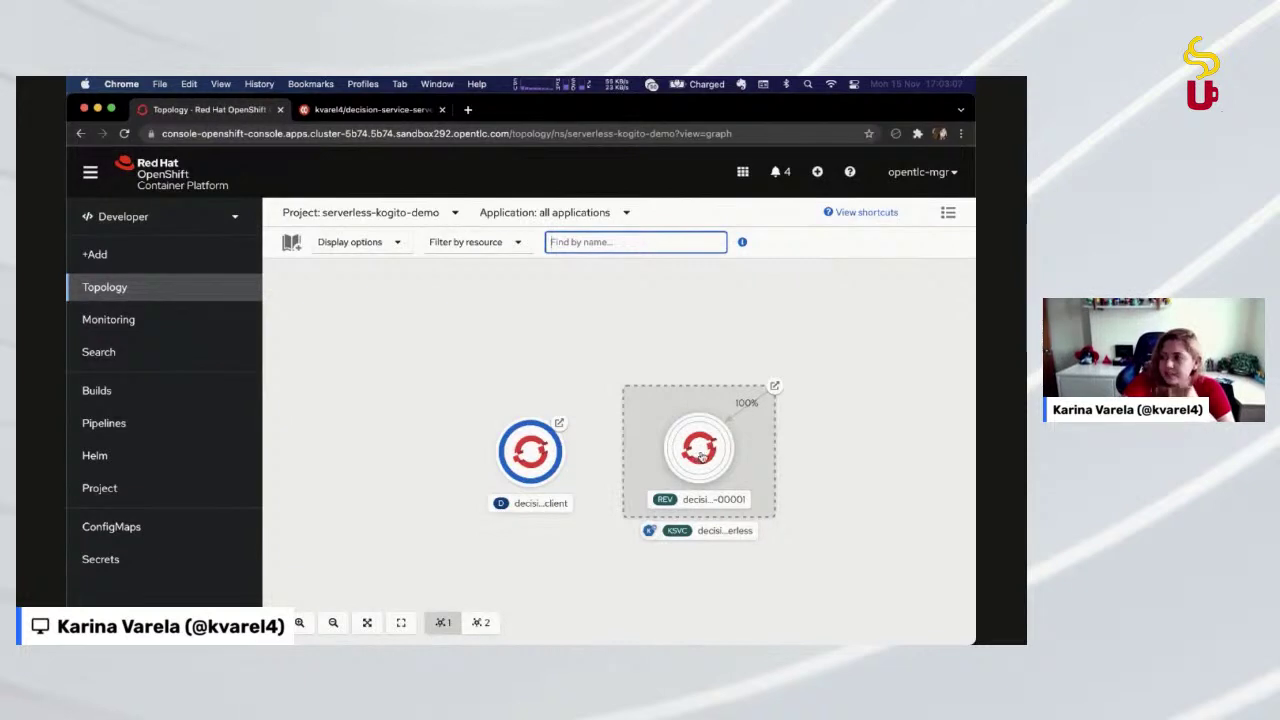
Switch the Topology to the openshift-cluster-csi-drivers project
left_click(854, 430)
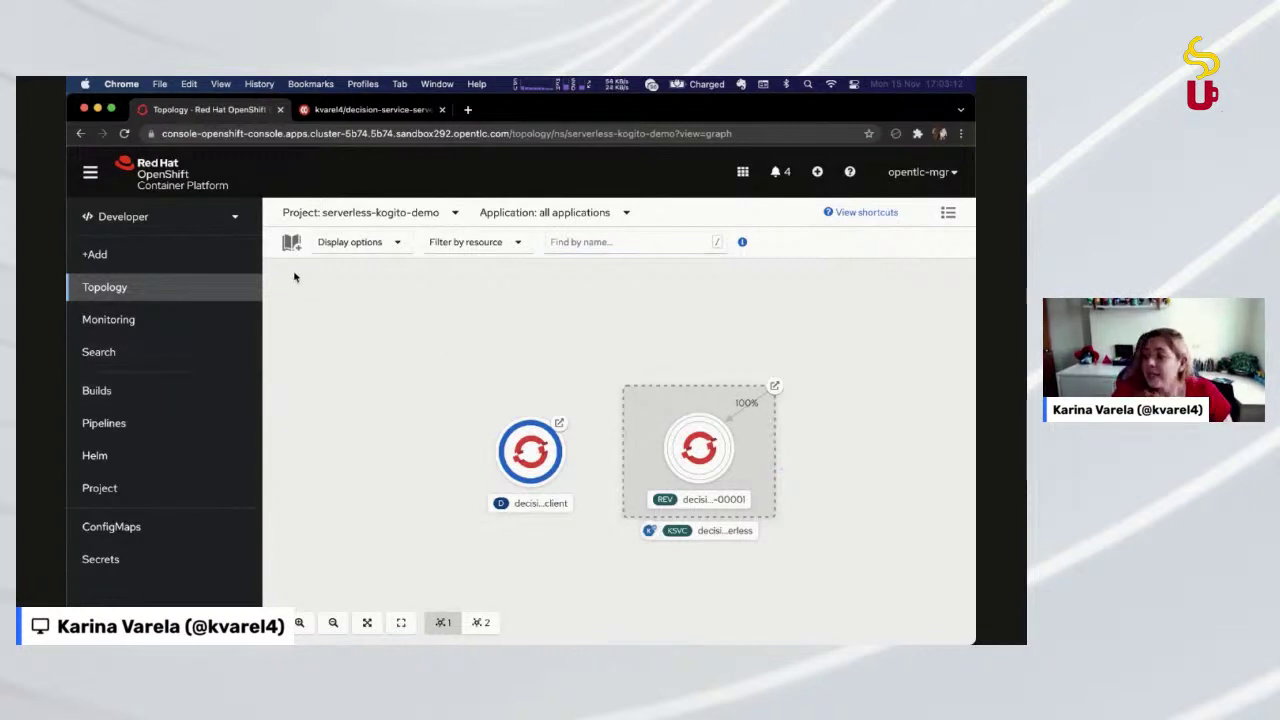
left_click(345, 212)
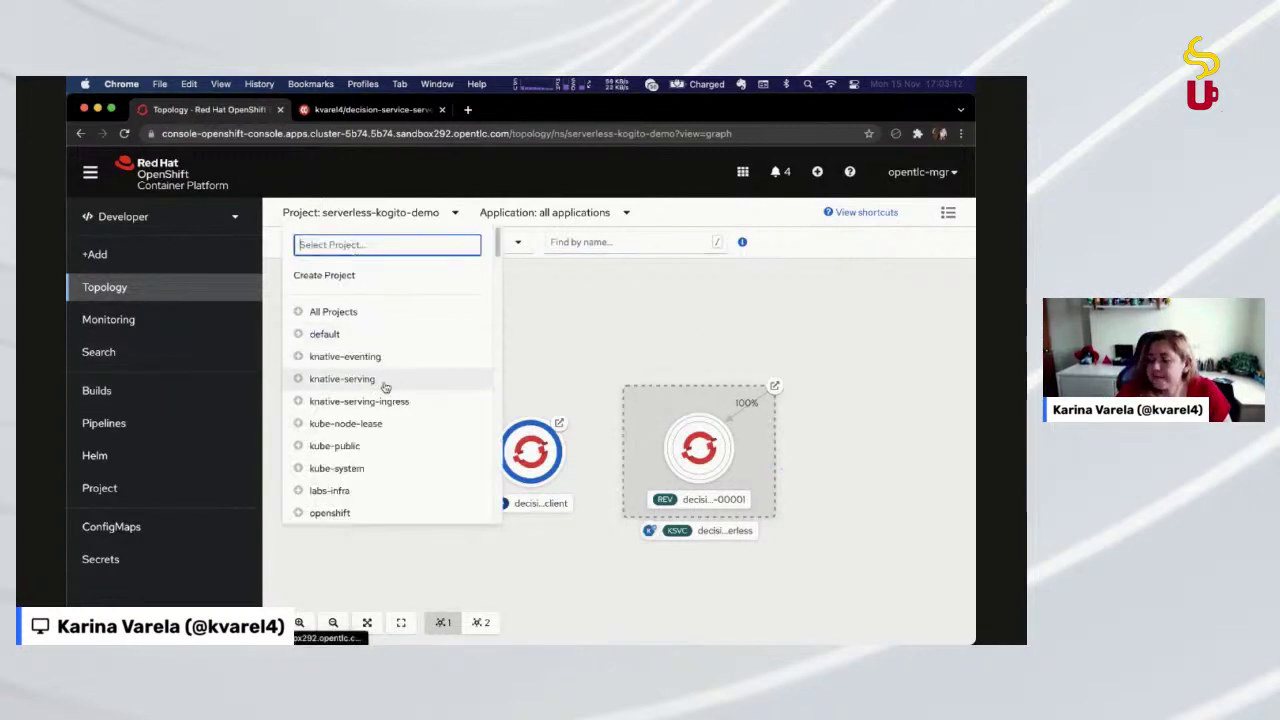
scroll(391, 440, "down", 5)
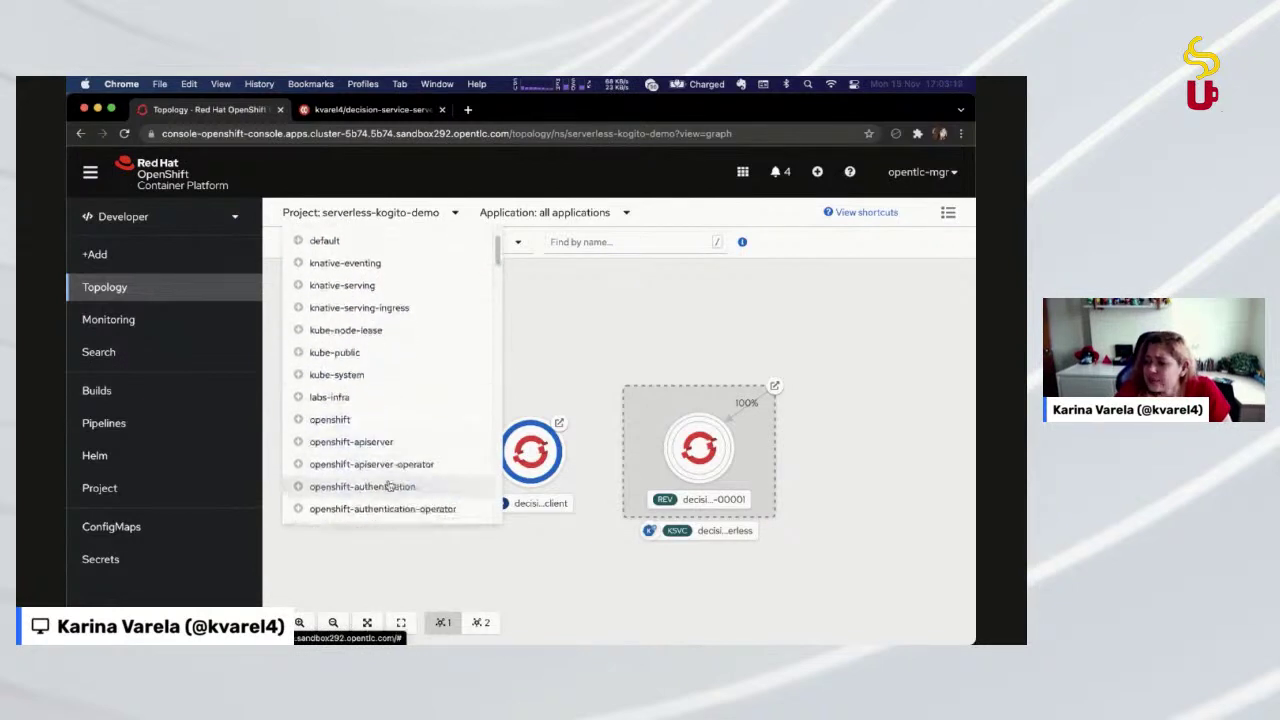
scroll(383, 521, "down", 10)
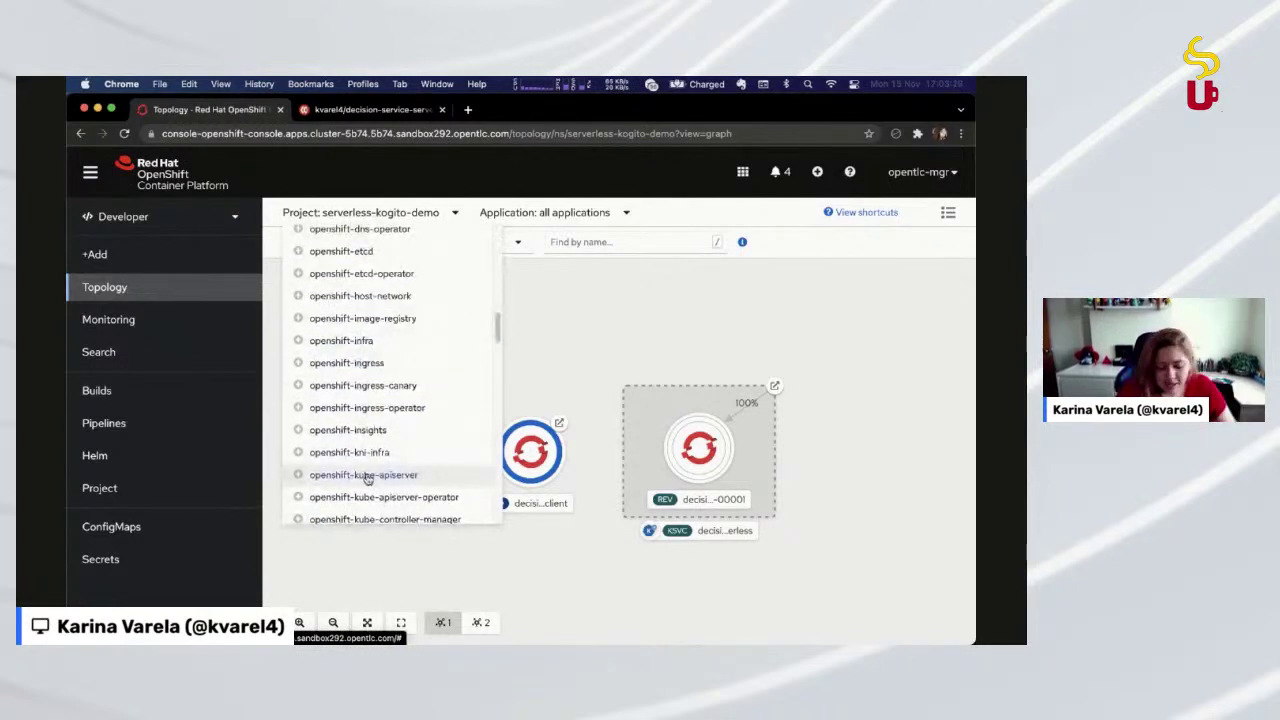
type("cidi")
left_click(328, 309)
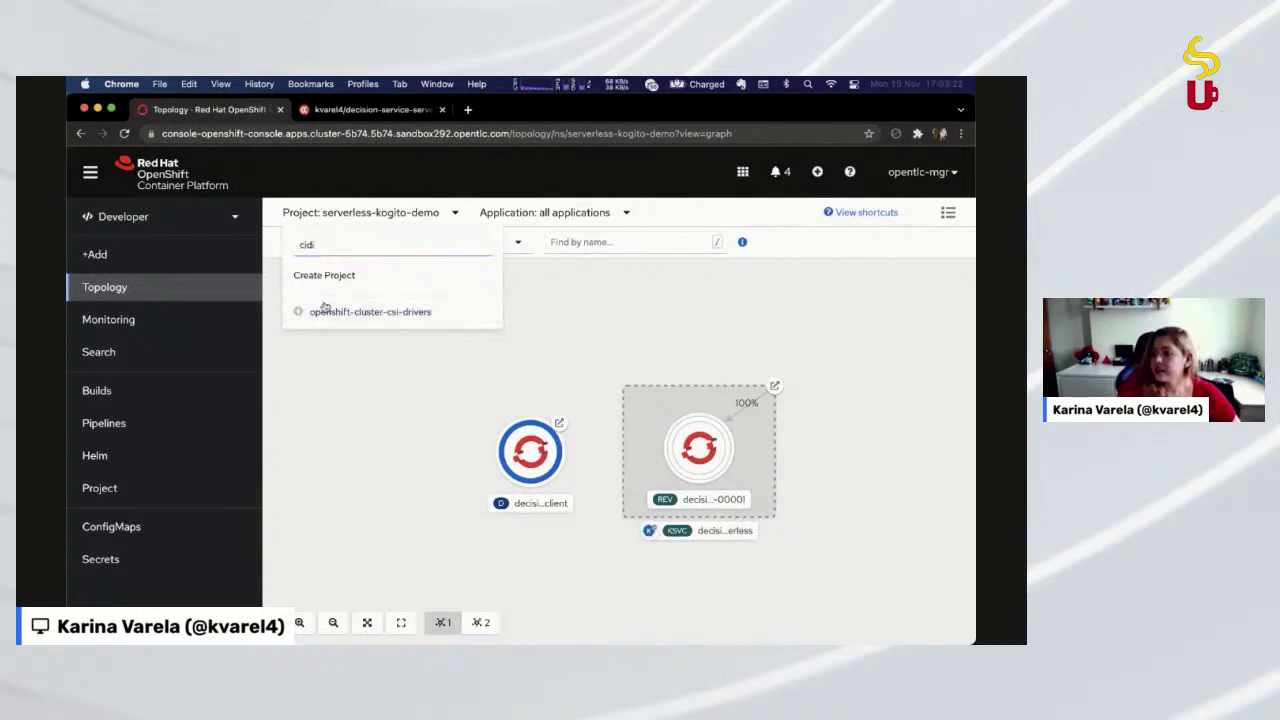
Filter the project list by searching for 'kogito'
left_click(368, 213)
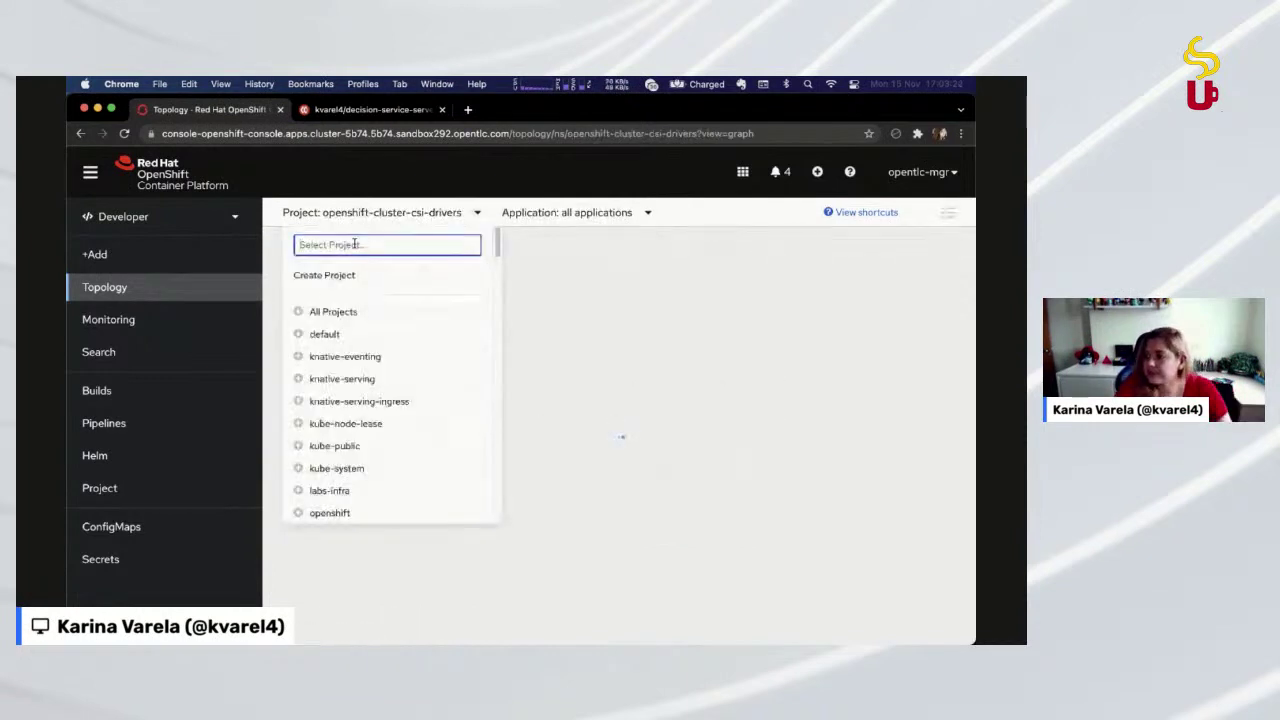
type("ci")
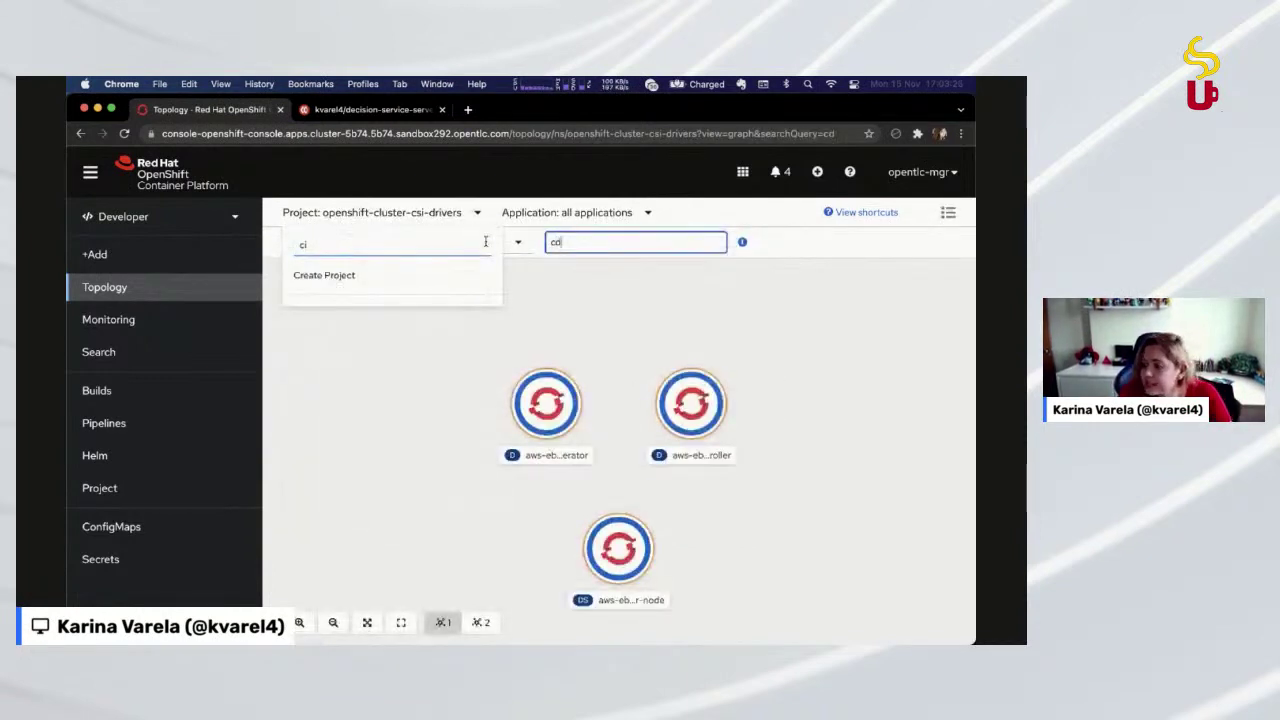
left_click(417, 242)
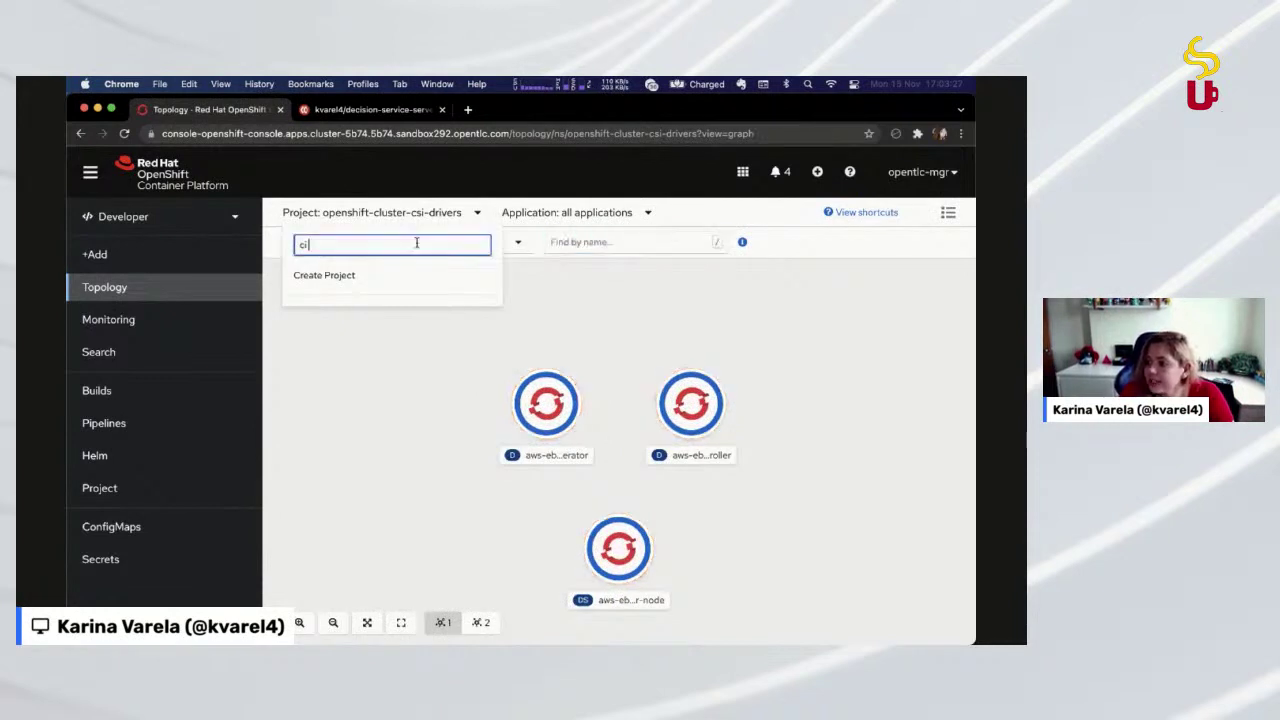
type("-")
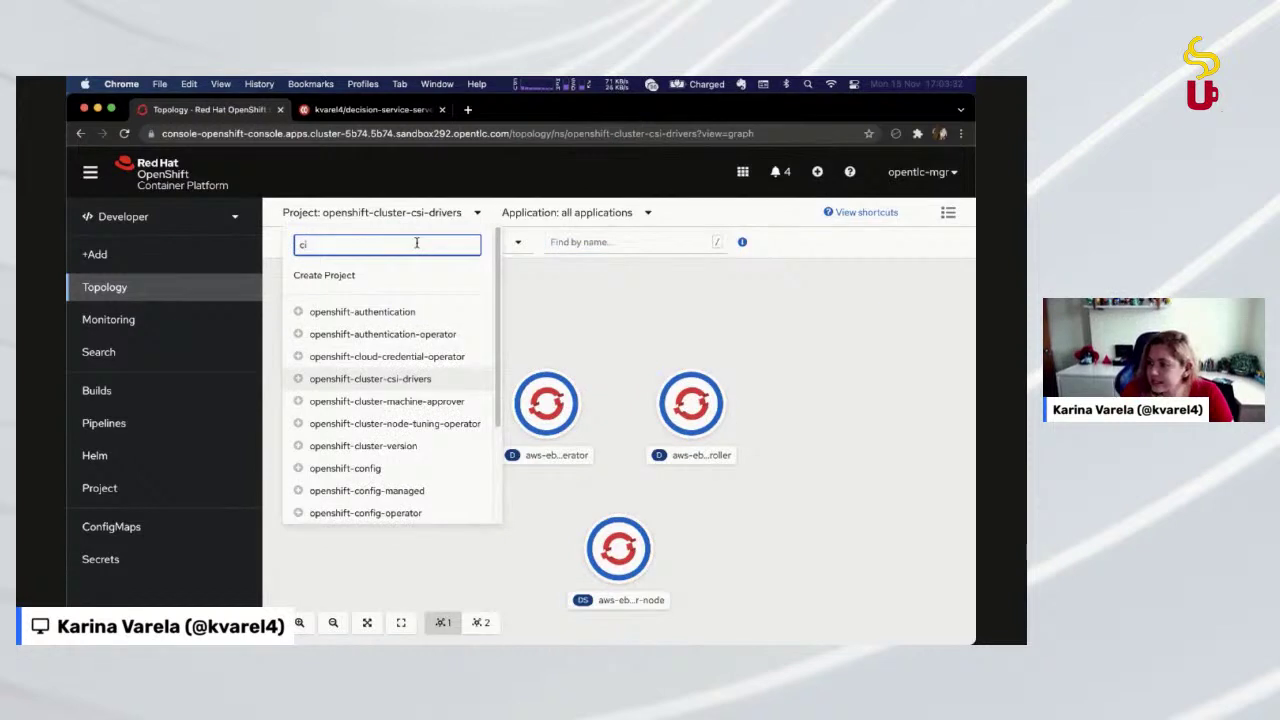
key("BackSpace")
key("BackSpace")
type("kogit")
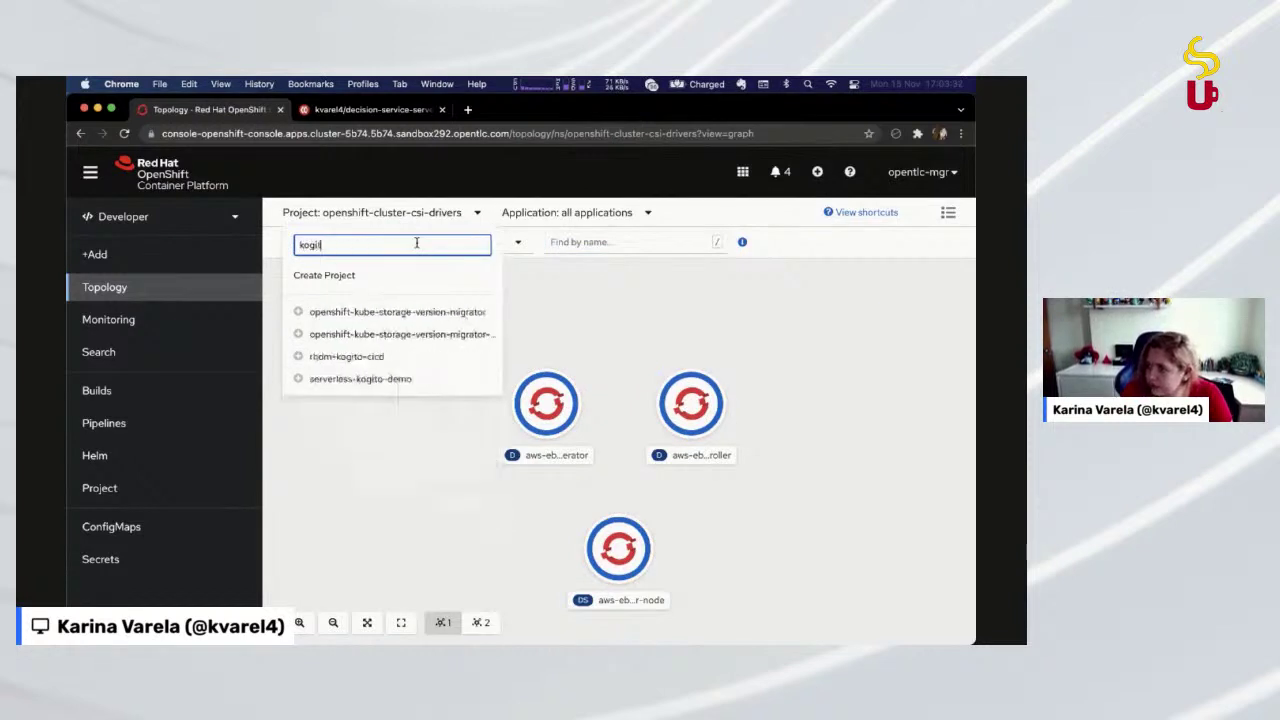
type("o")
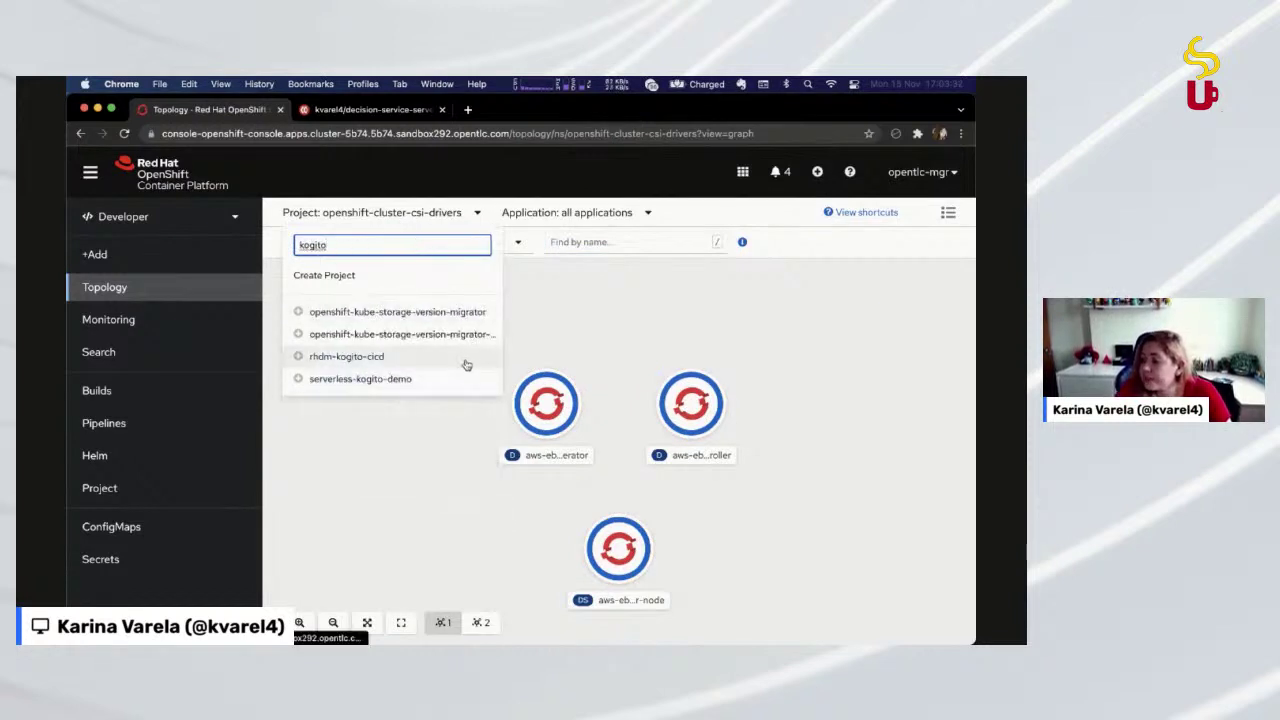
Switch to rhdm-kogito-cicd and view the webclient and decisions-service details, with three running pods
left_click(466, 362)
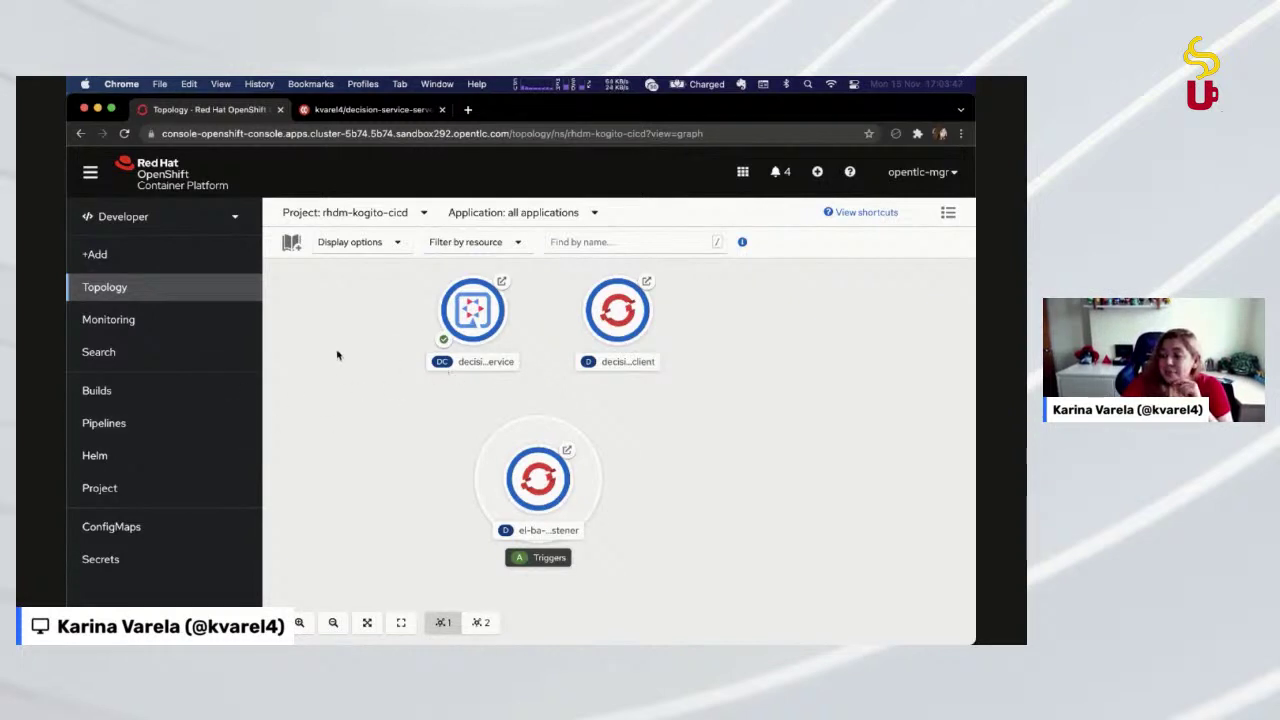
mouse_move(337, 355)
left_mouse_down()
mouse_move(340, 378)
mouse_move(343, 358)
left_mouse_up()
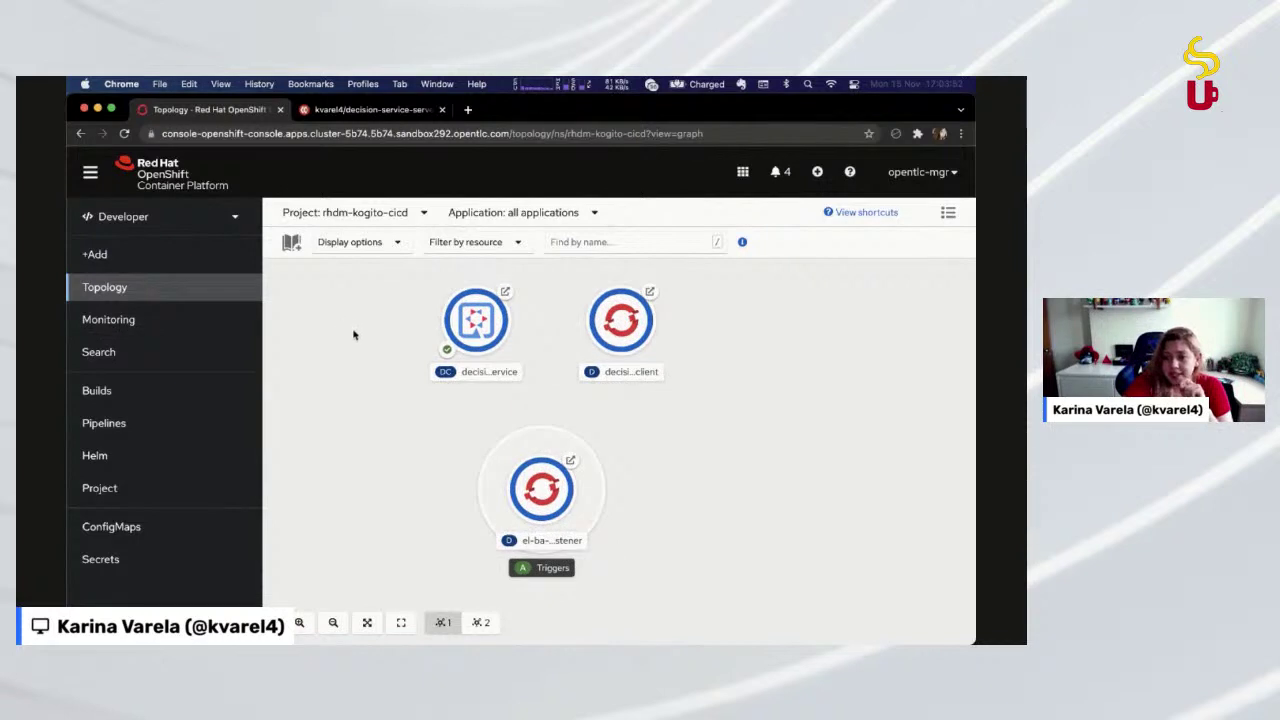
left_click(621, 334)
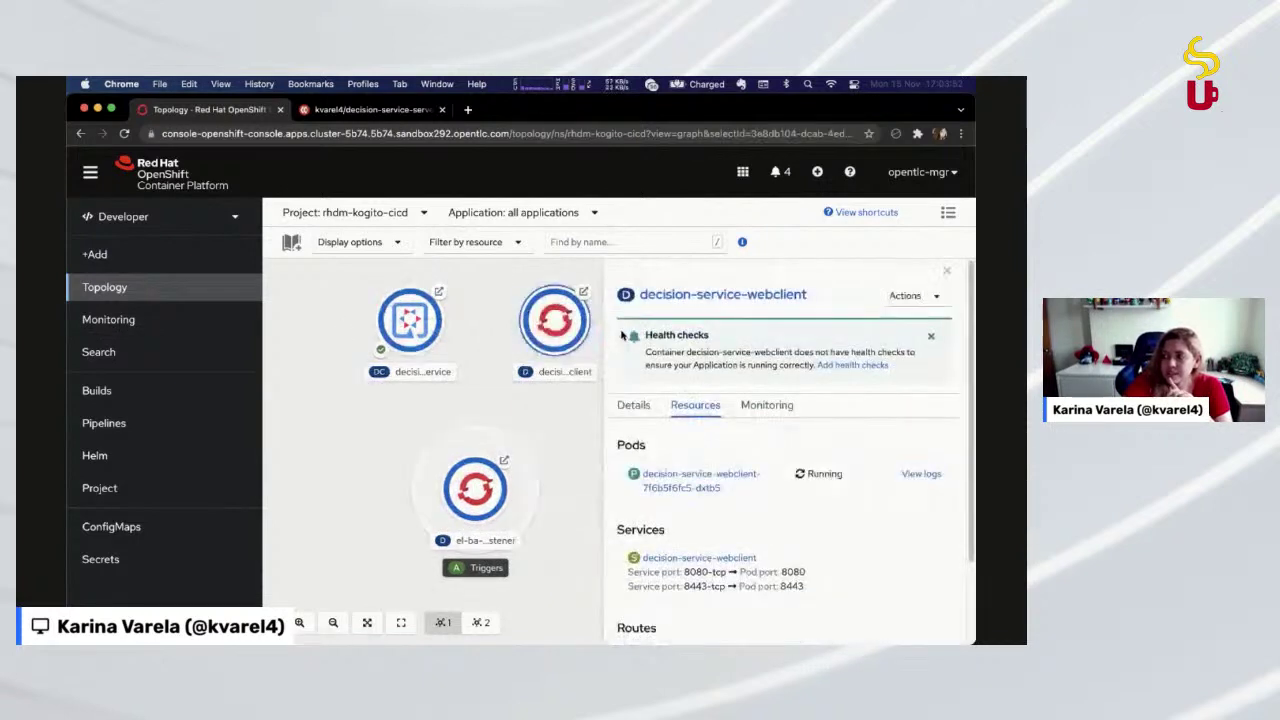
left_click(424, 330)
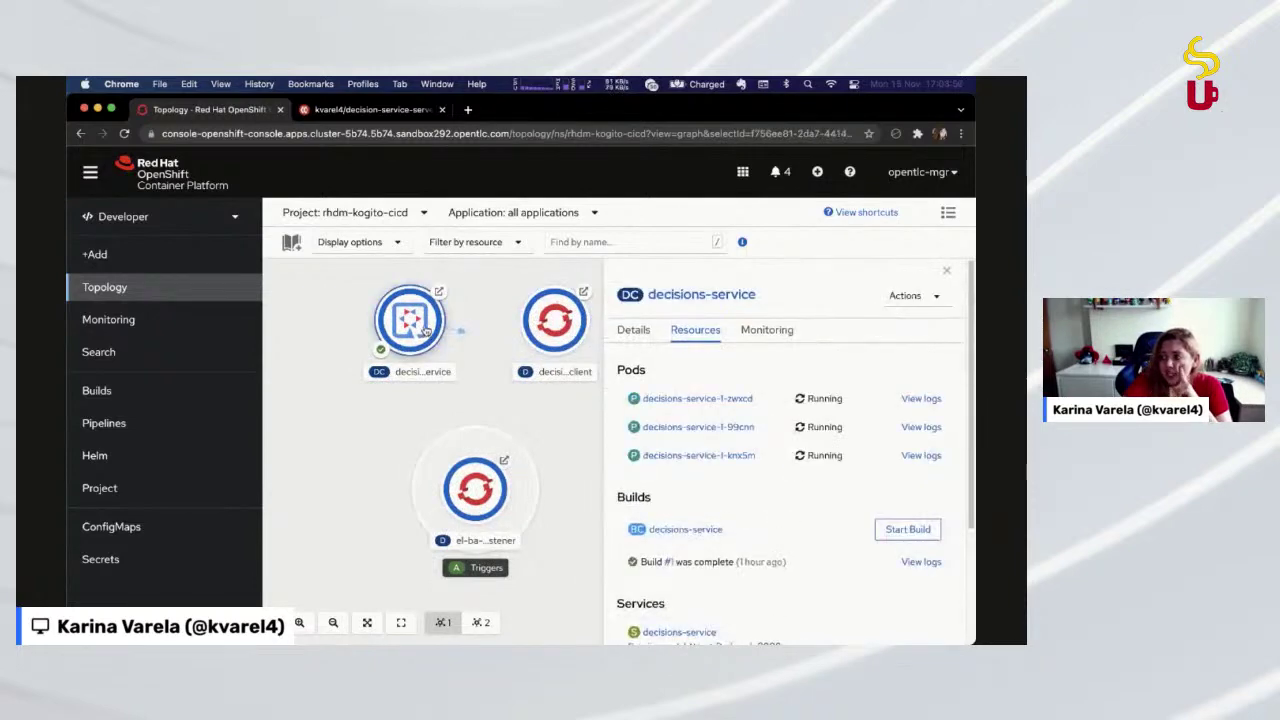
Open the jbossdemocentral business-automation-cicd-showcase GitHub repository in a new tab by searching 'business show'
left_click(467, 109)
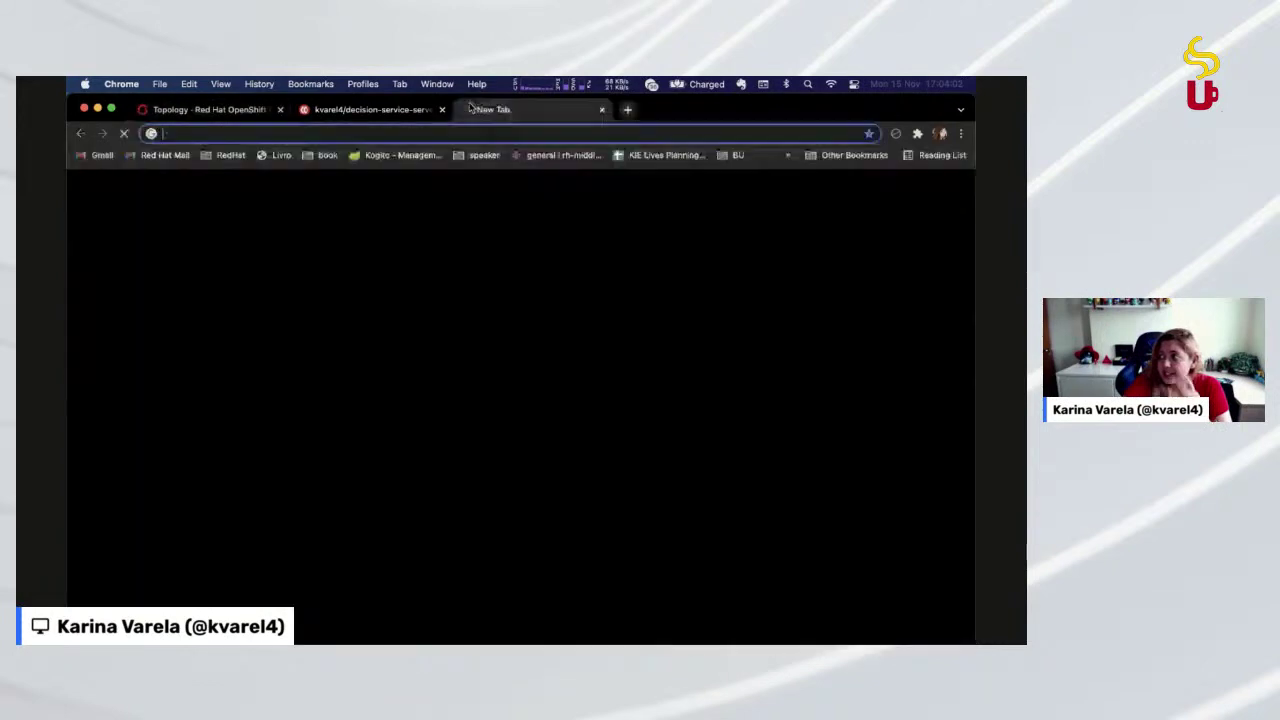
type("j")
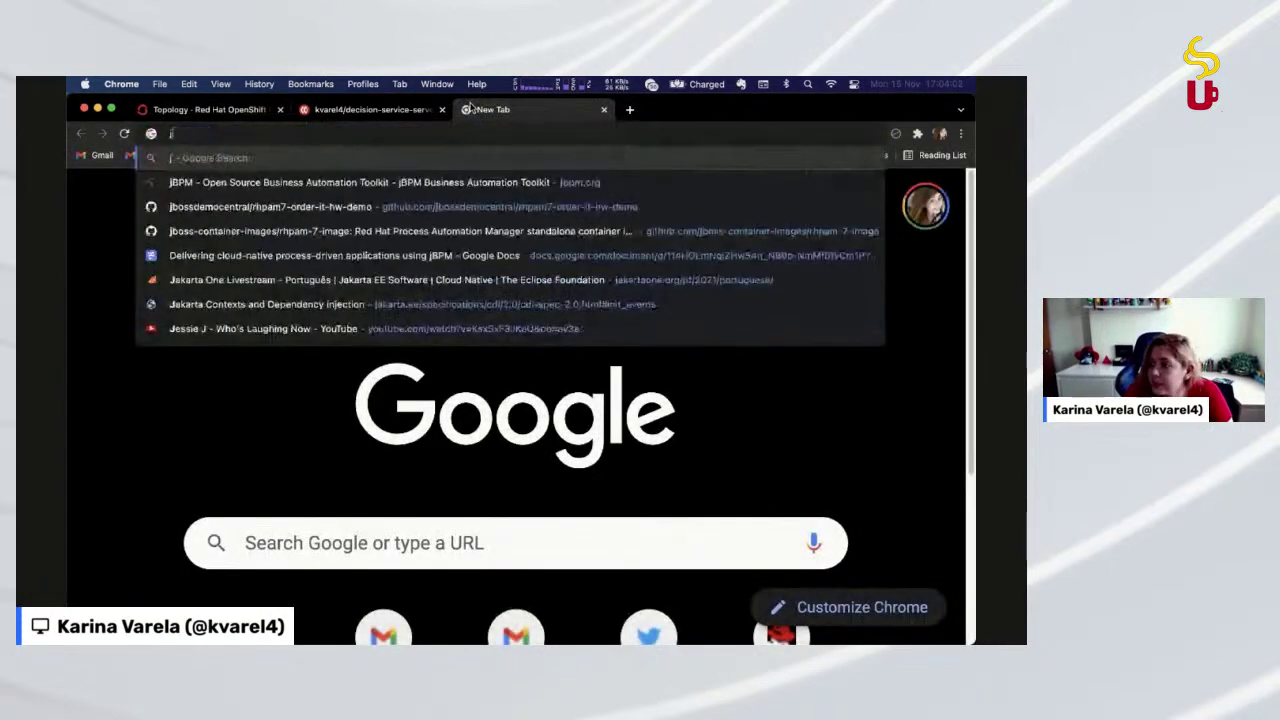
type("bo")
key("Down")
key("Down")
key("Down")
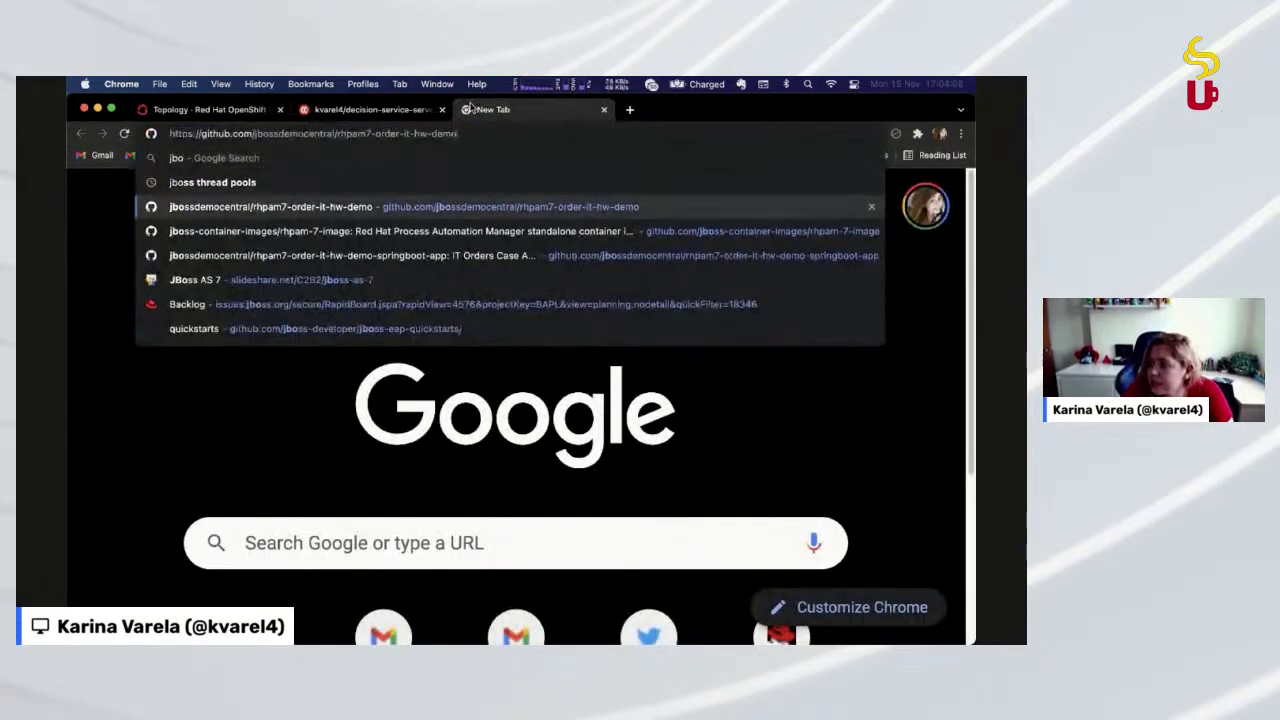
key("Escape")
key("Escape")
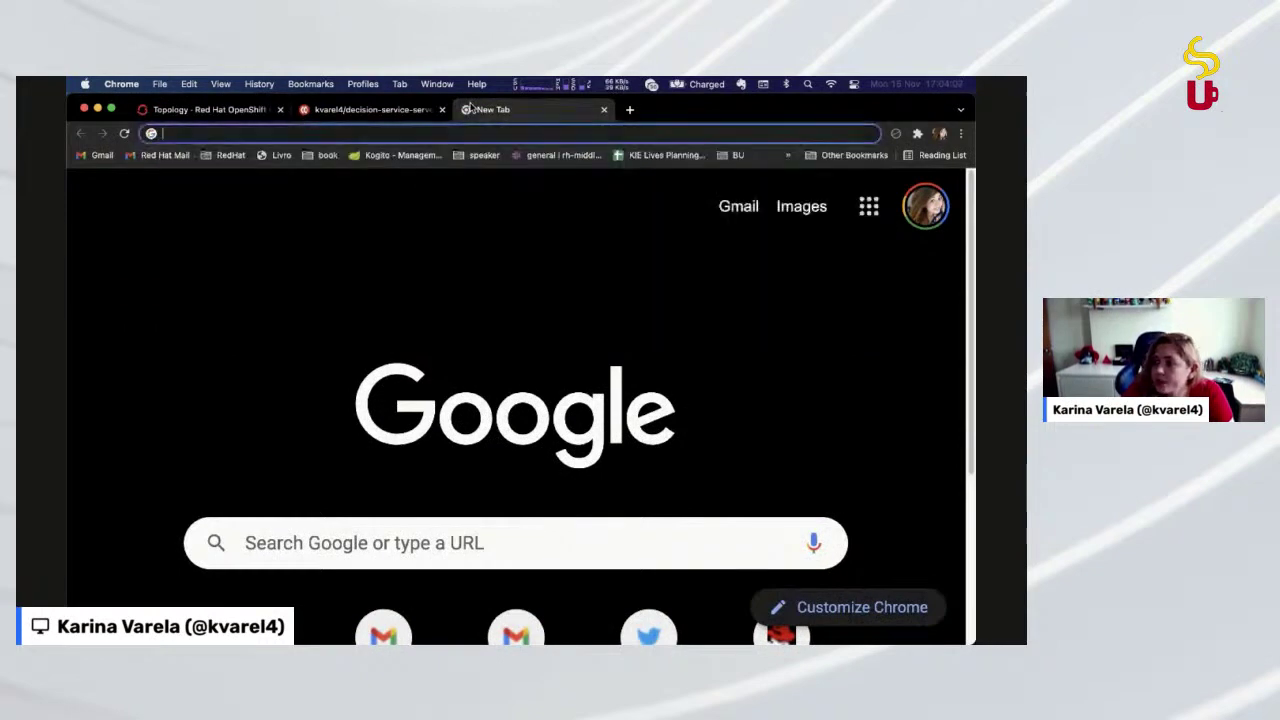
type("jbo")
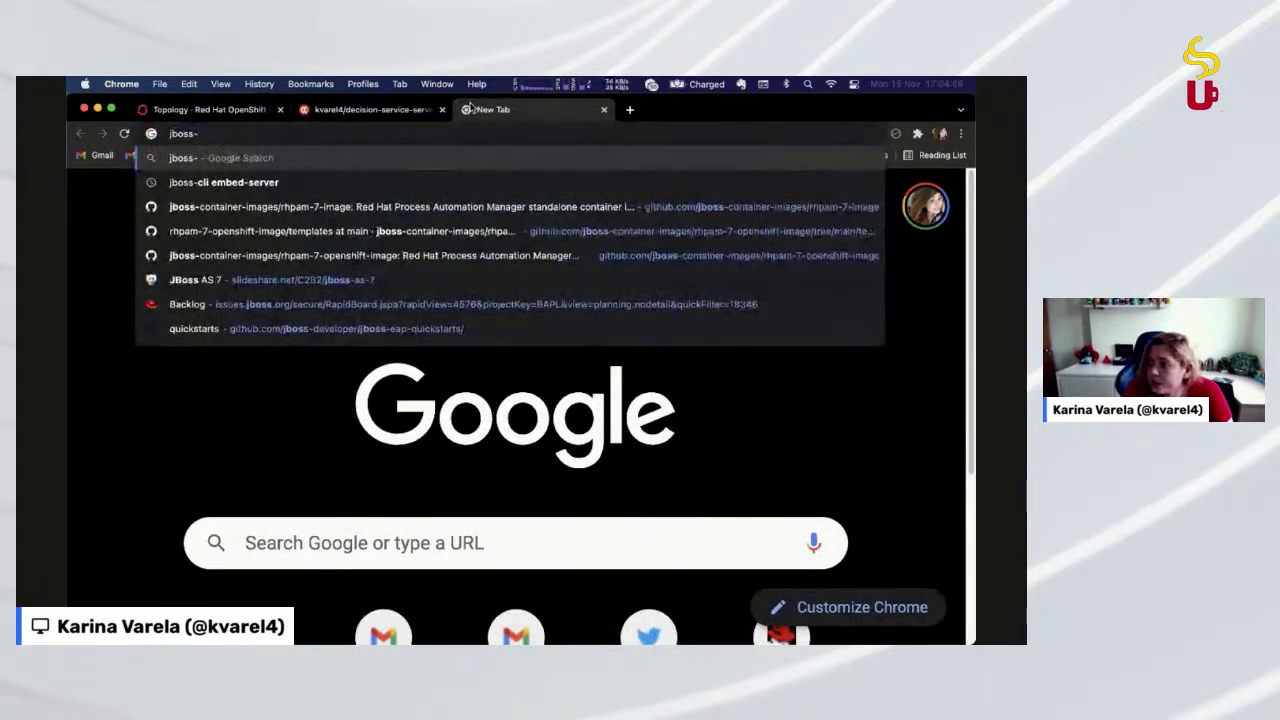
key("Escape")
key("Escape")
key("Down")
key("Escape")
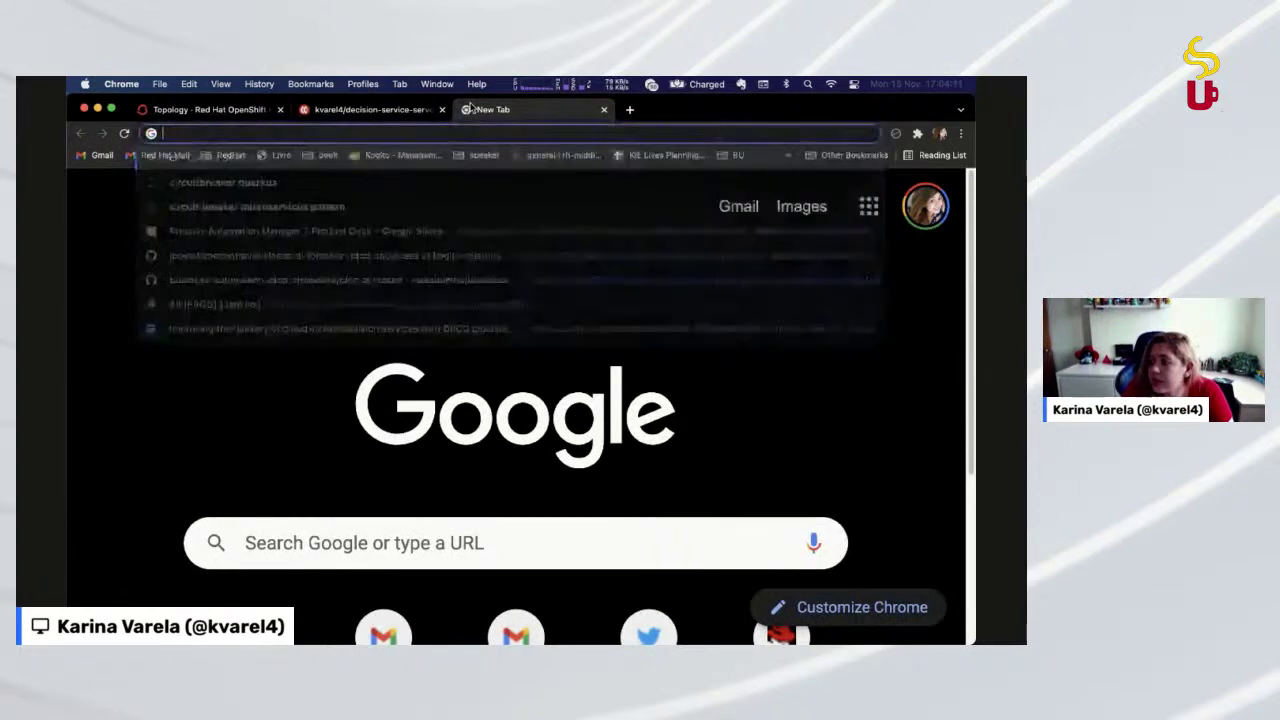
type("m")
key("BackSpace")
key("BackSpace")
type("busine")
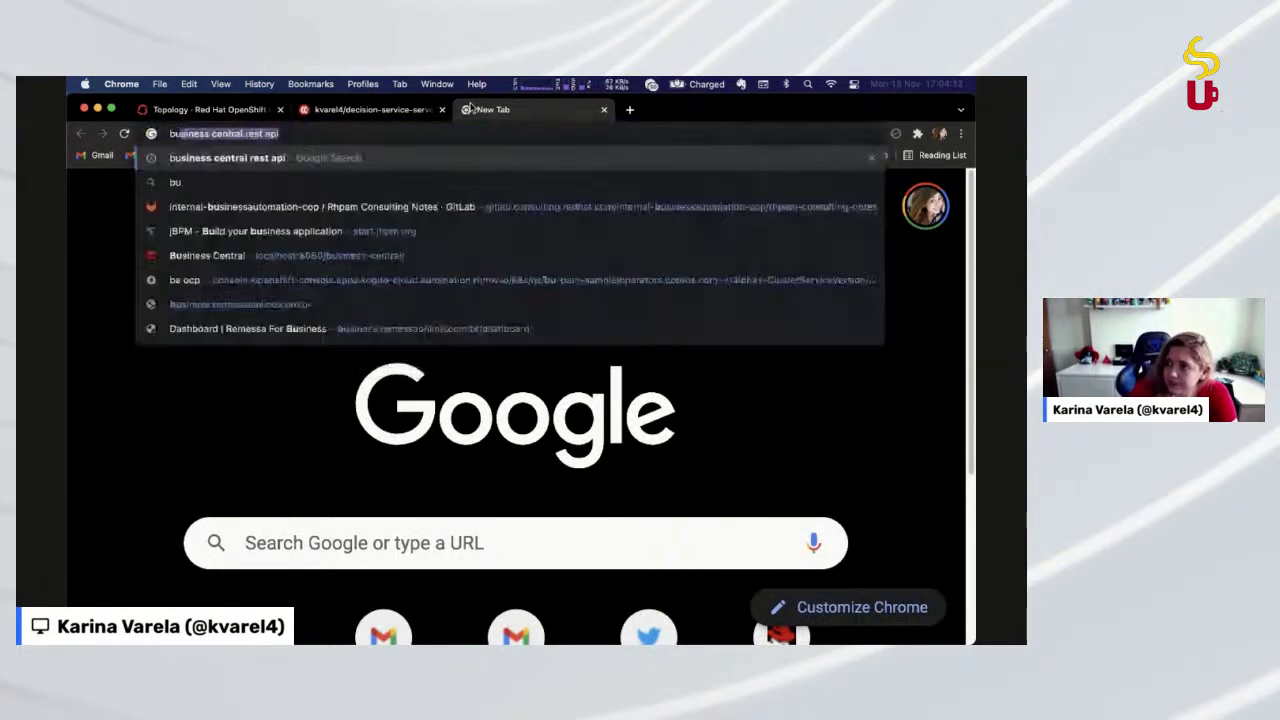
type("ss show")
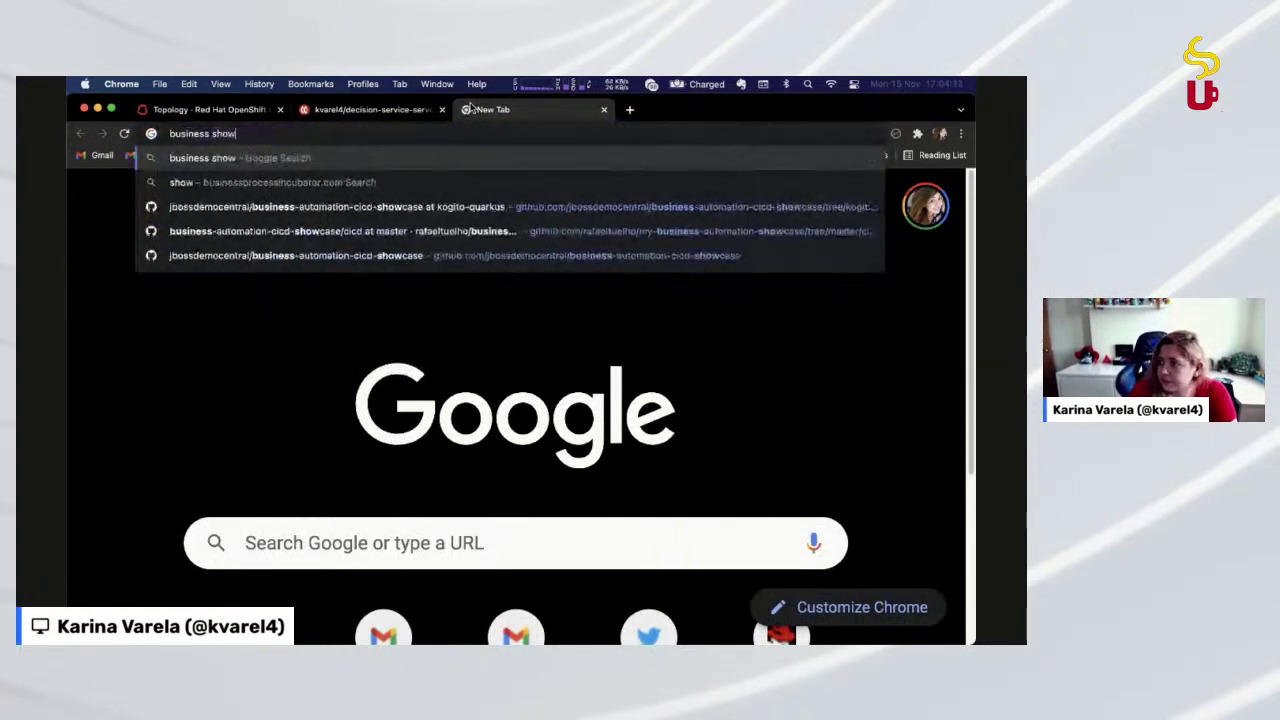
key("Down")
key("Down")
key("Down")
key("Down")
key("Return")
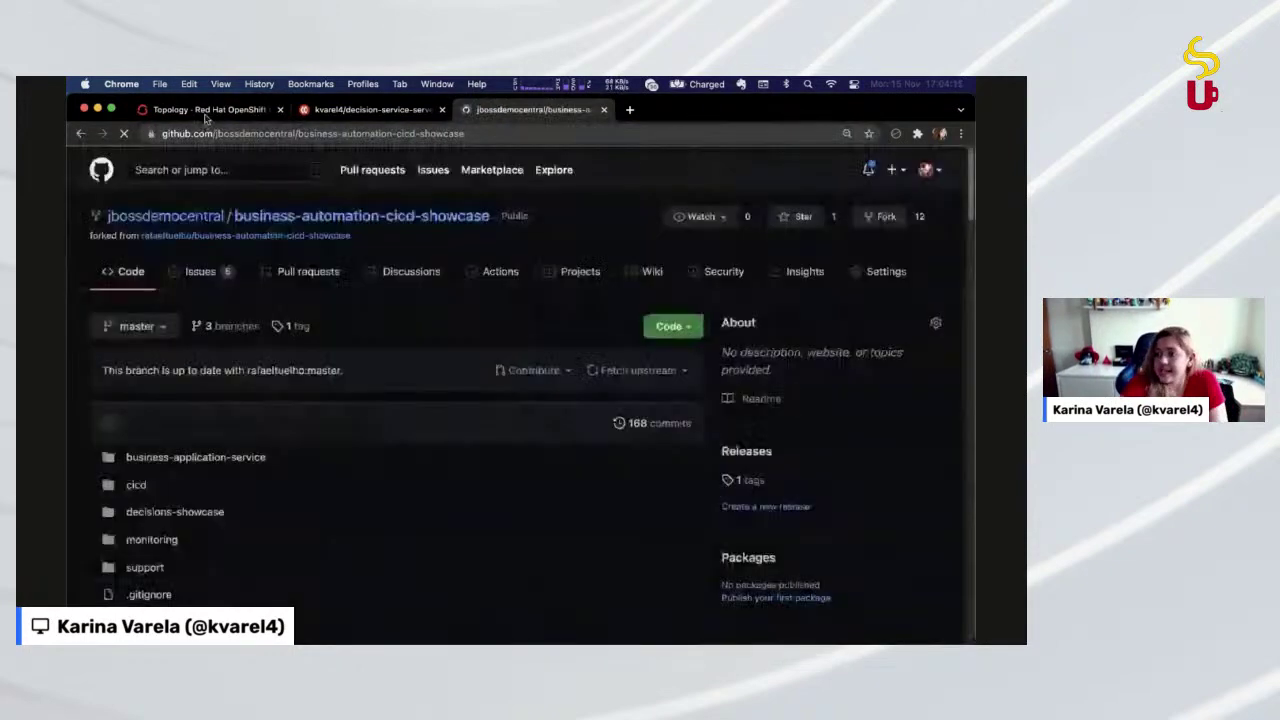
left_click(207, 112)
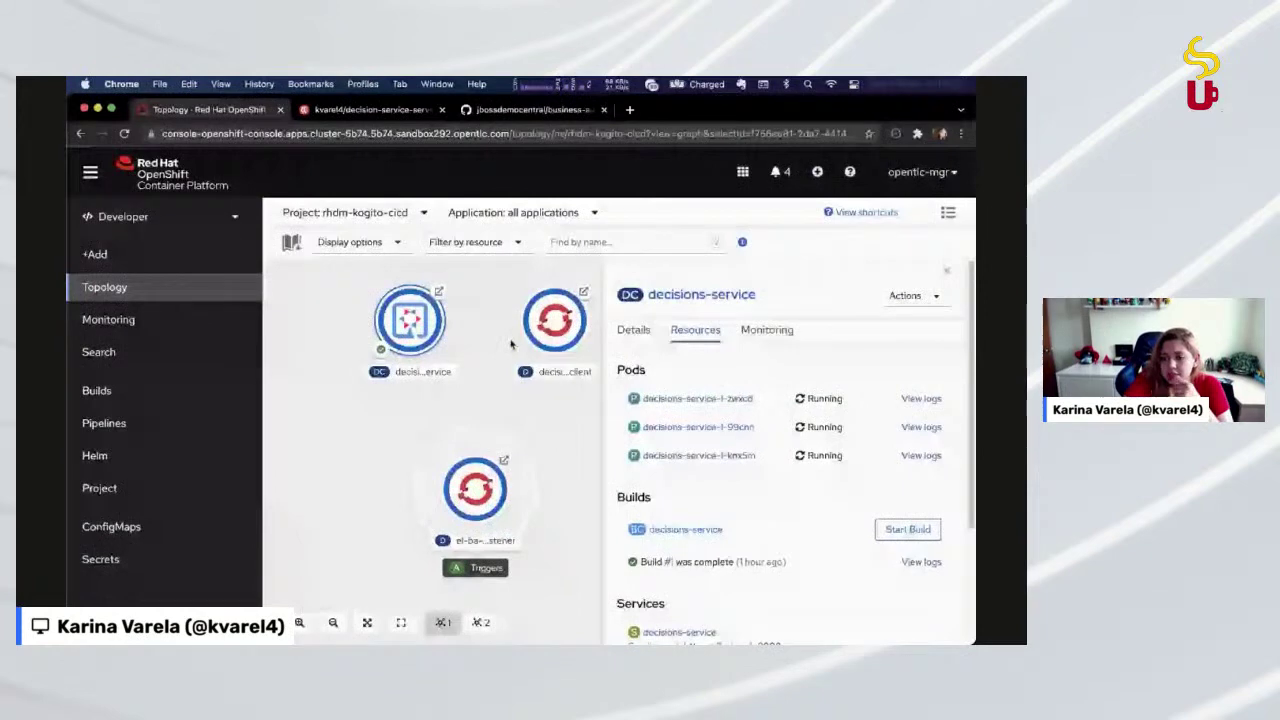
Switch the GitHub showcase repository to the kogito-quarkus branch and browse its cicd, decisions-service and support folders
left_click(533, 110)
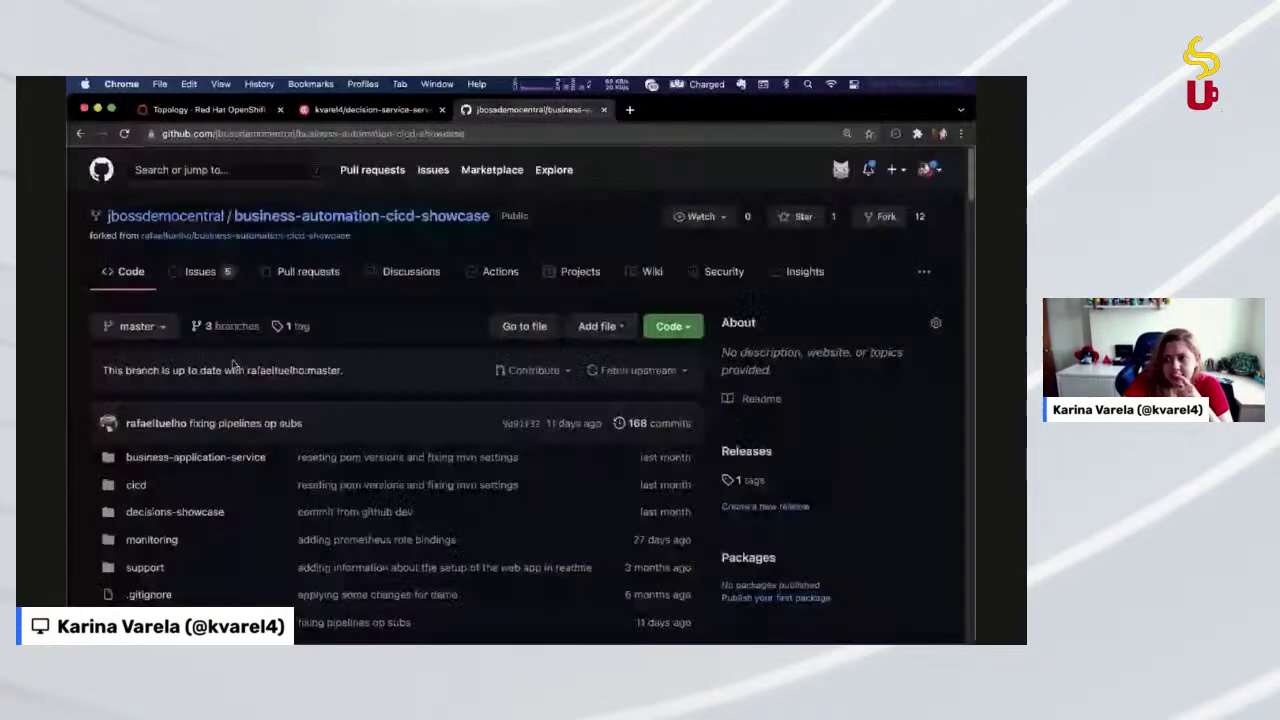
left_click(123, 335)
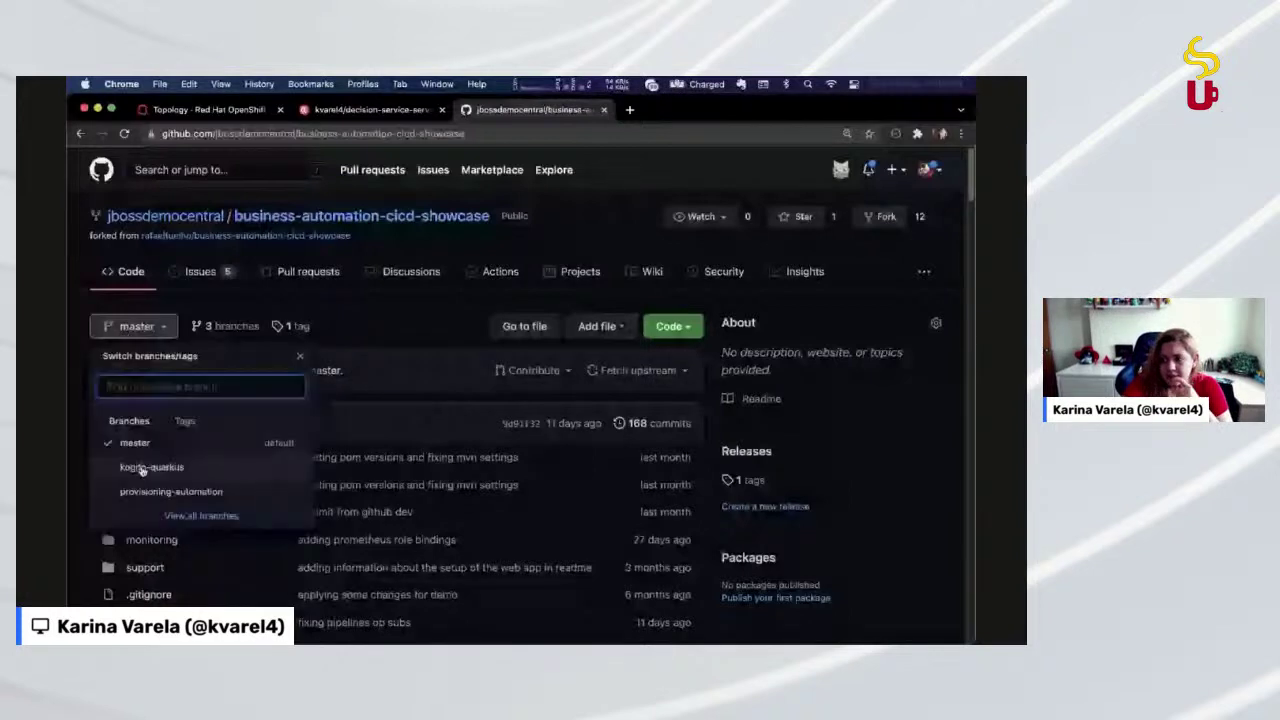
left_click(142, 468)
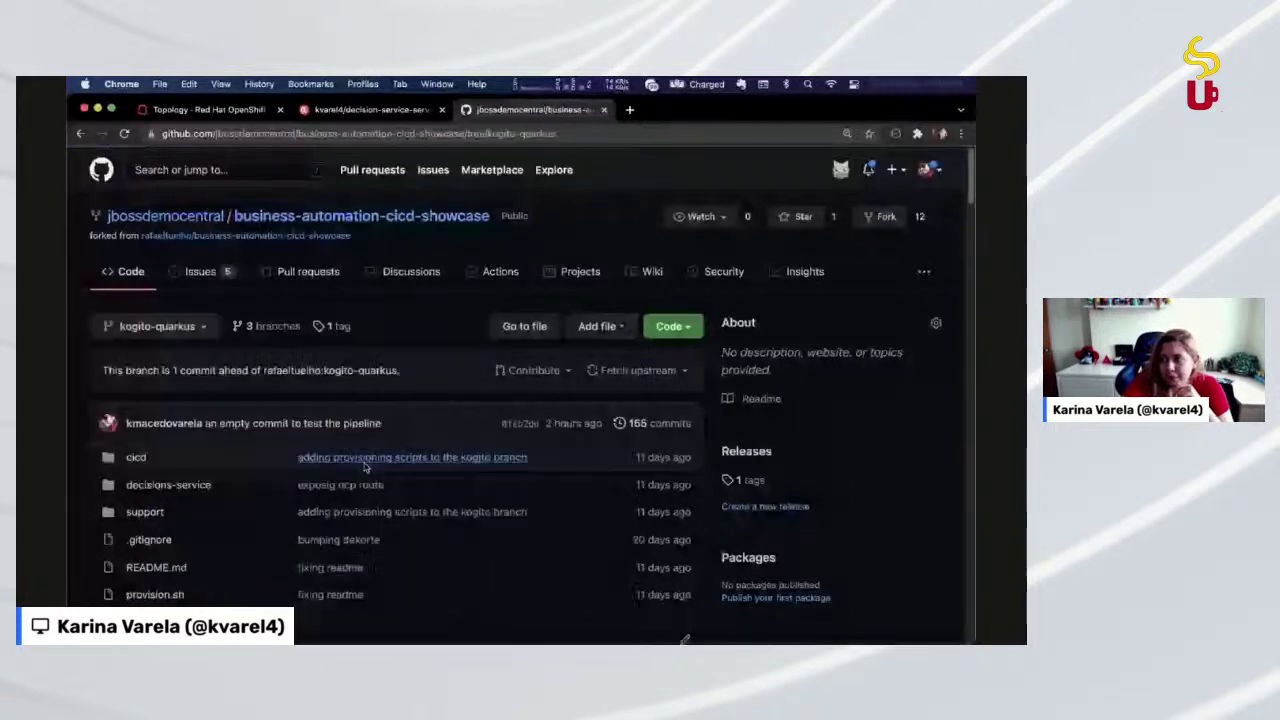
scroll(297, 534, "down", 1)
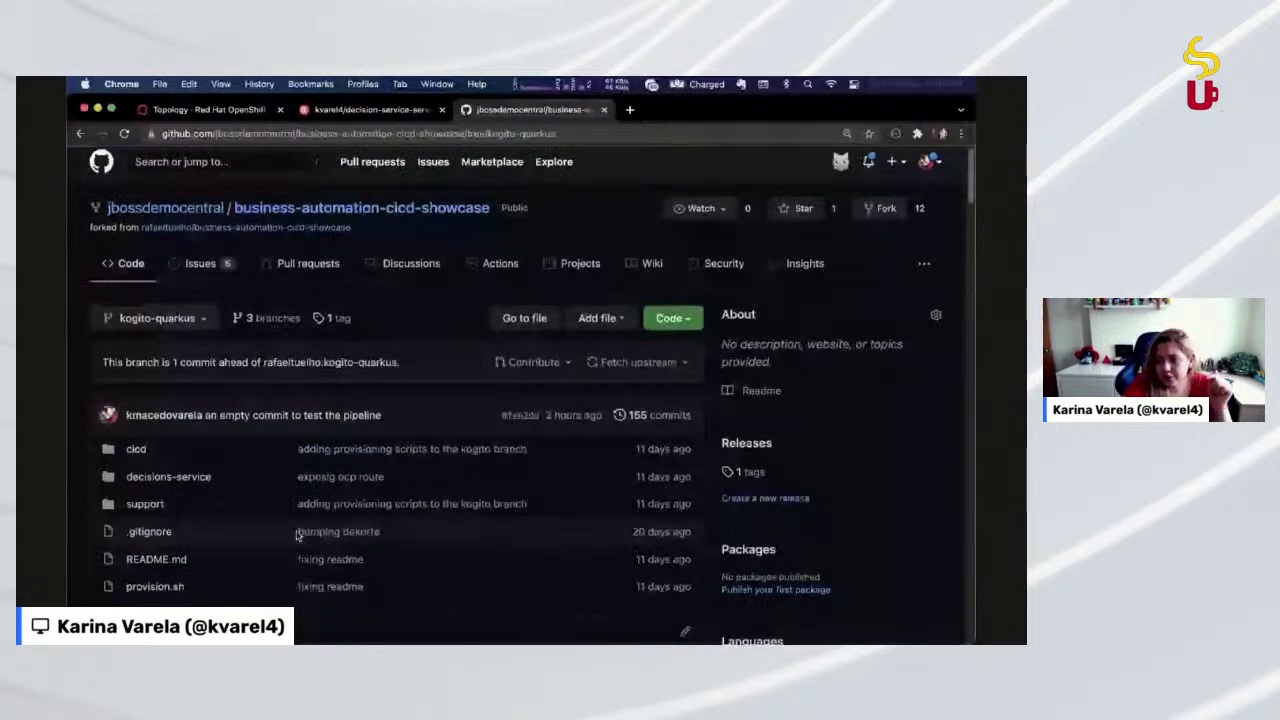
scroll(296, 540, "down", 2)
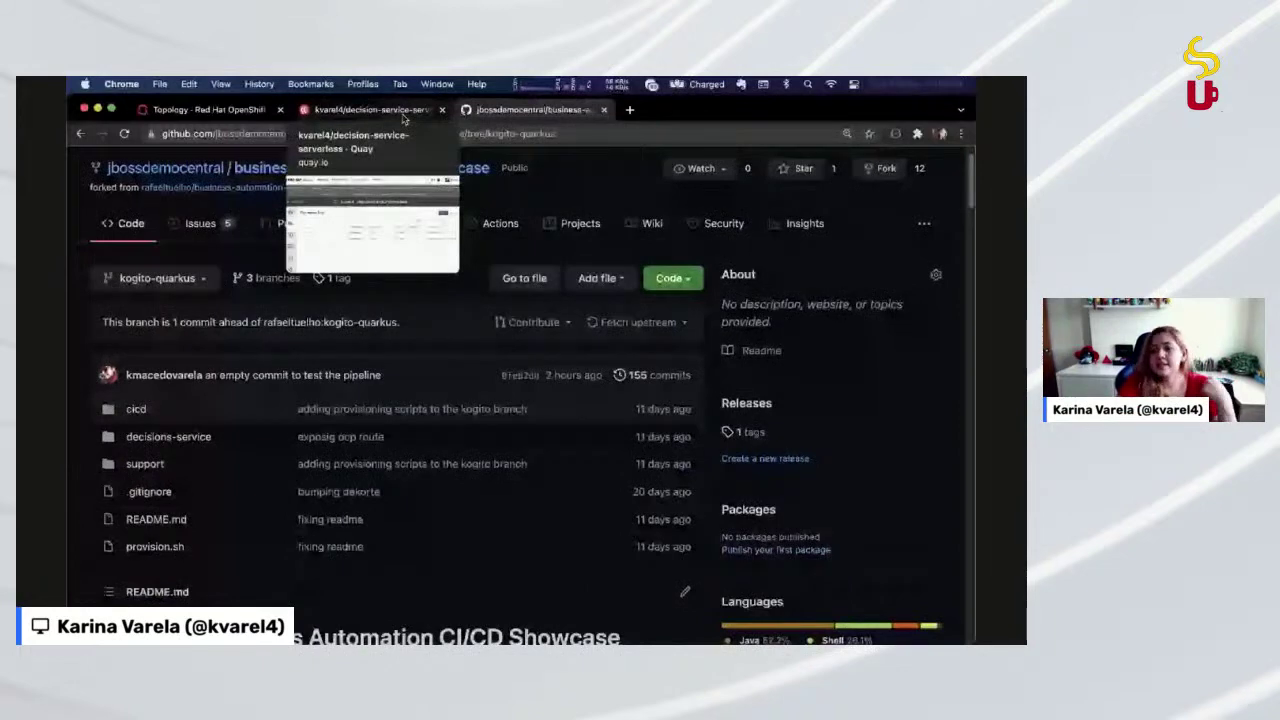
Return to the decision-service-serverless tags page on Quay.io, listing 2.0 (70.7 MB) and 1.0 (63.1 MB)
left_click(405, 110)
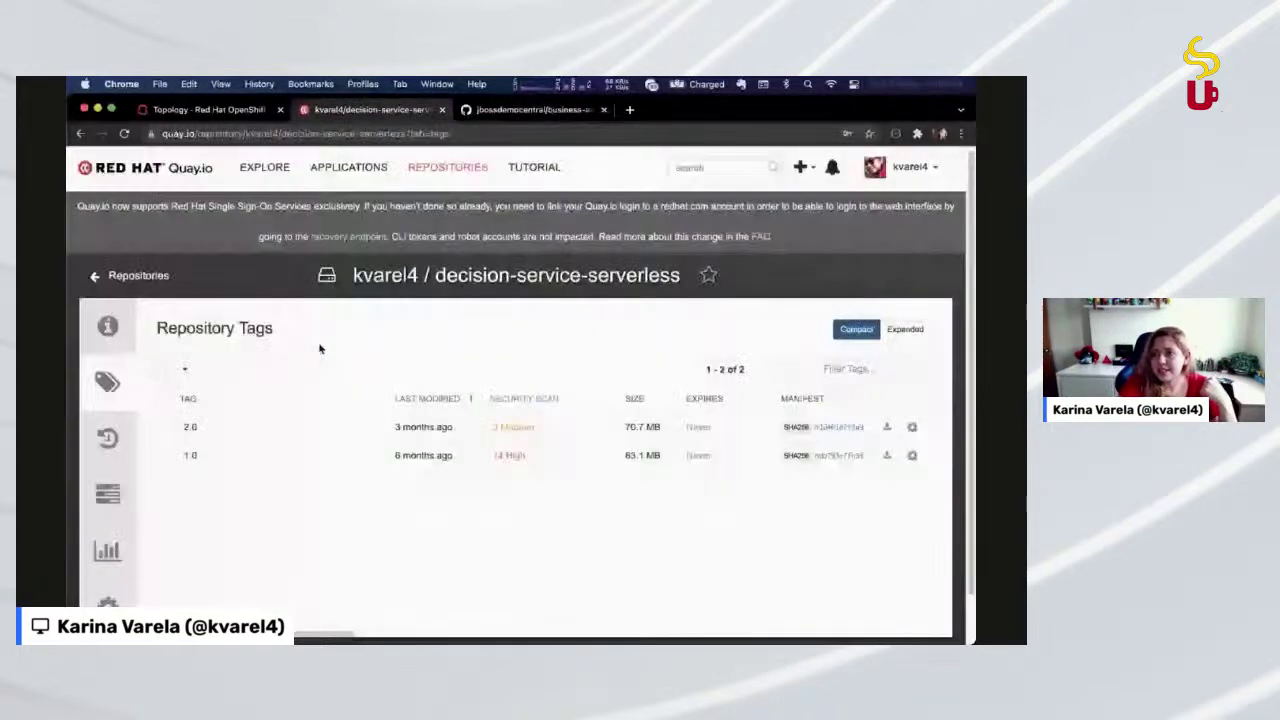
scroll(241, 530, "down", 1)
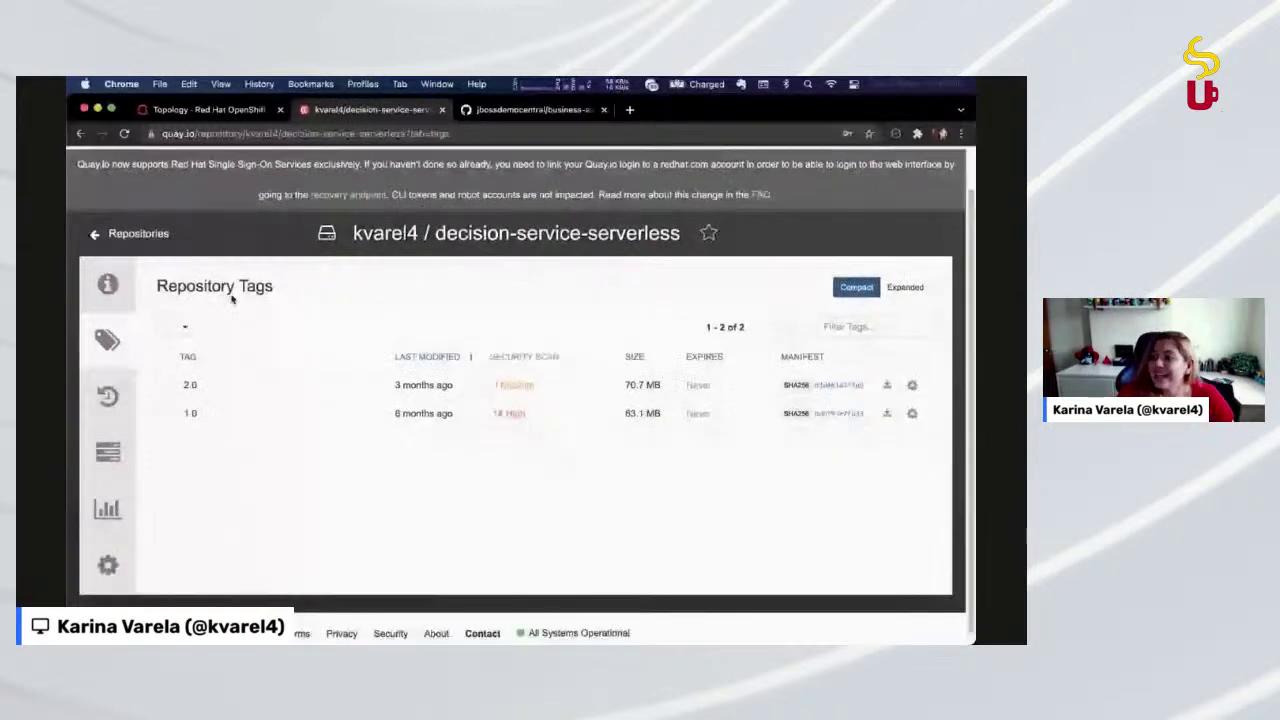
scroll(232, 299, "up", 1)
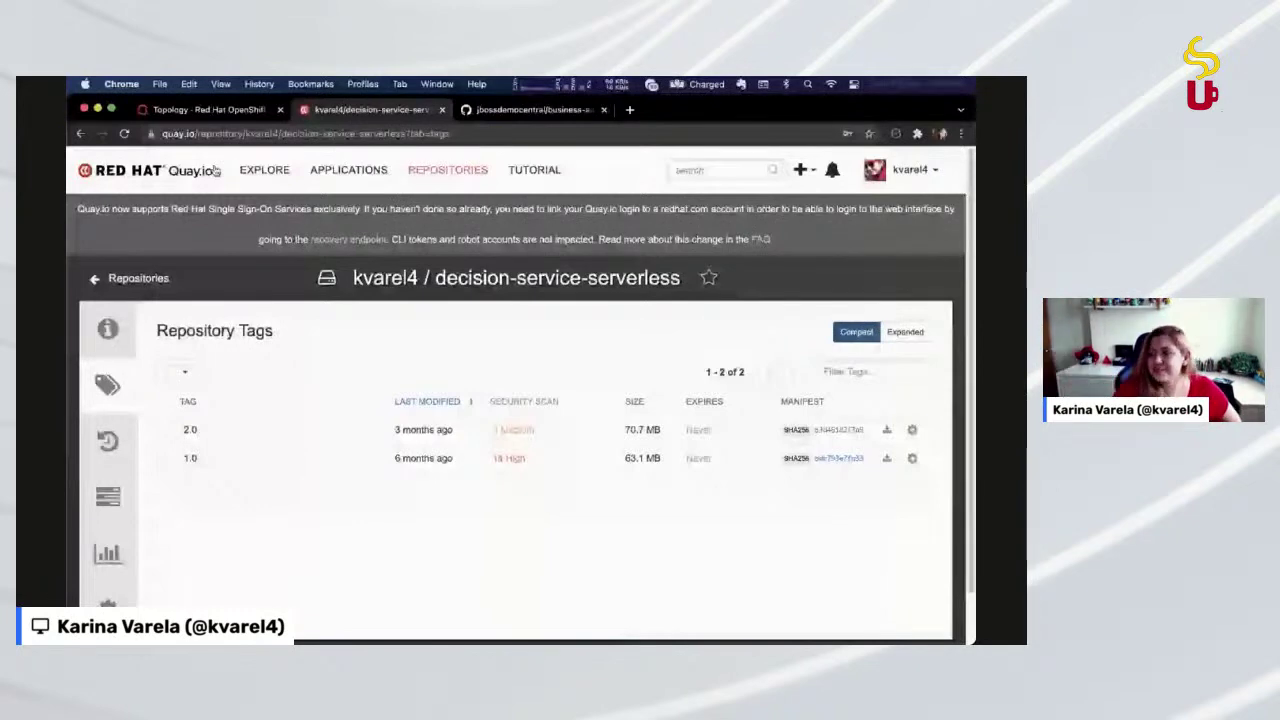
Close the decisions-service side panel and open the Pipelines list, where ba-cicd-pipeline's last run succeeded
left_click(210, 108)
left_click(591, 338)
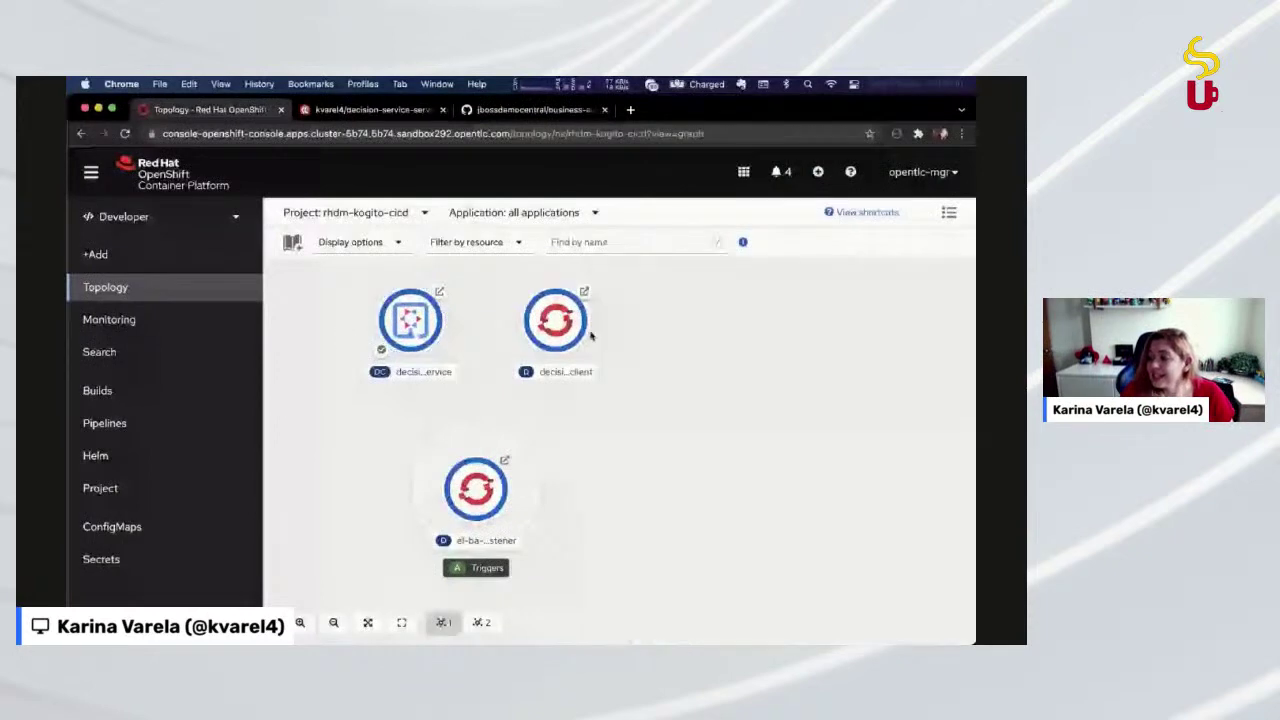
left_click(530, 109)
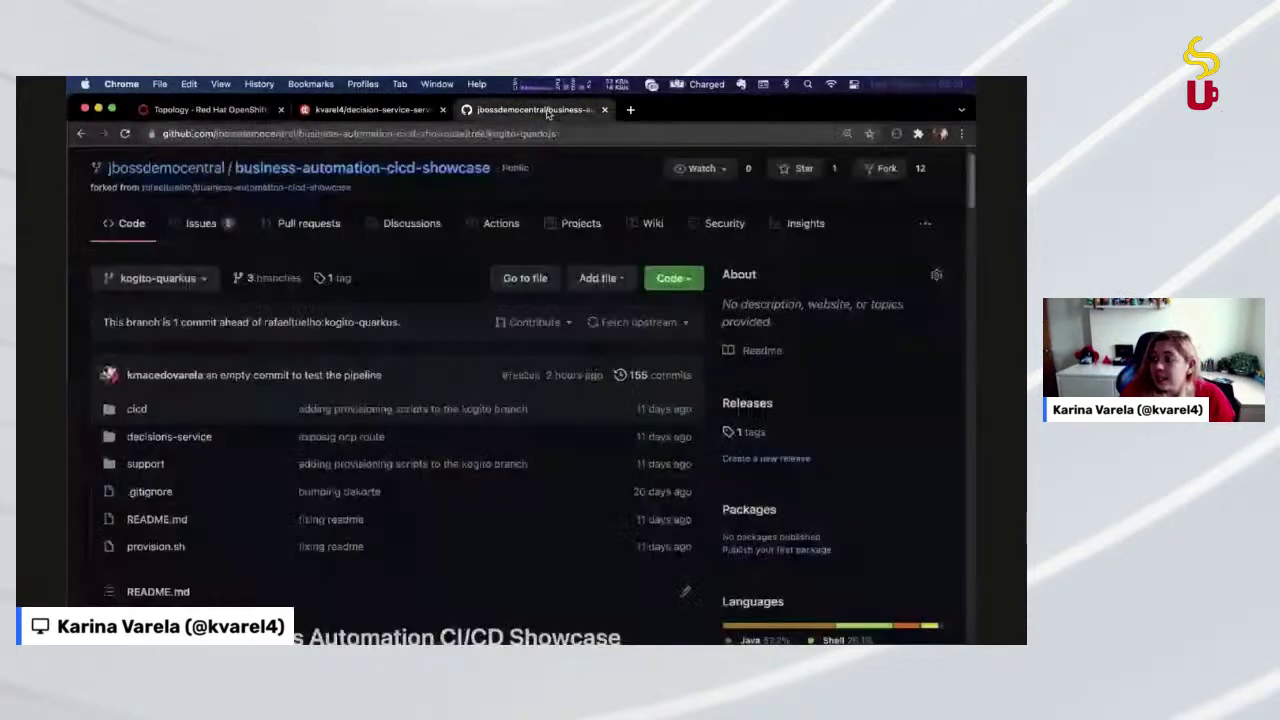
left_click(215, 109)
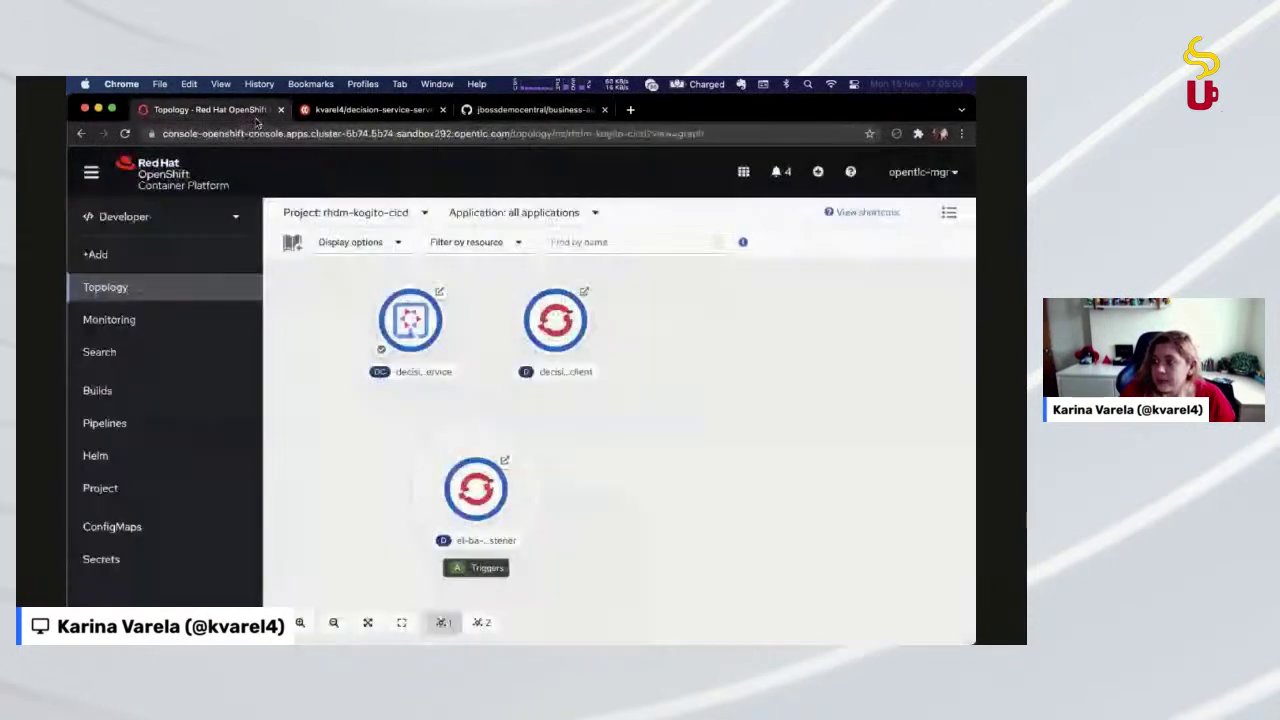
left_click(128, 423)
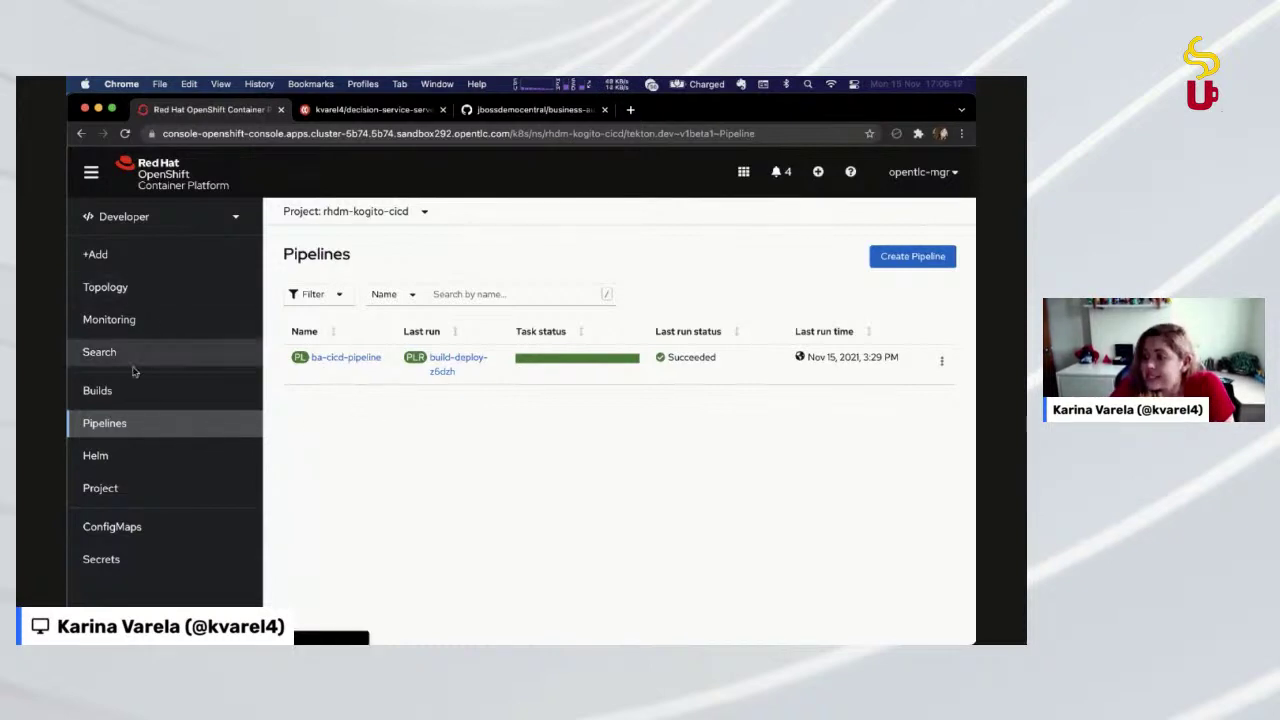
Open the build-deploy-z6dzh pipeline run logs and view the git-clone step
double_click(318, 252)
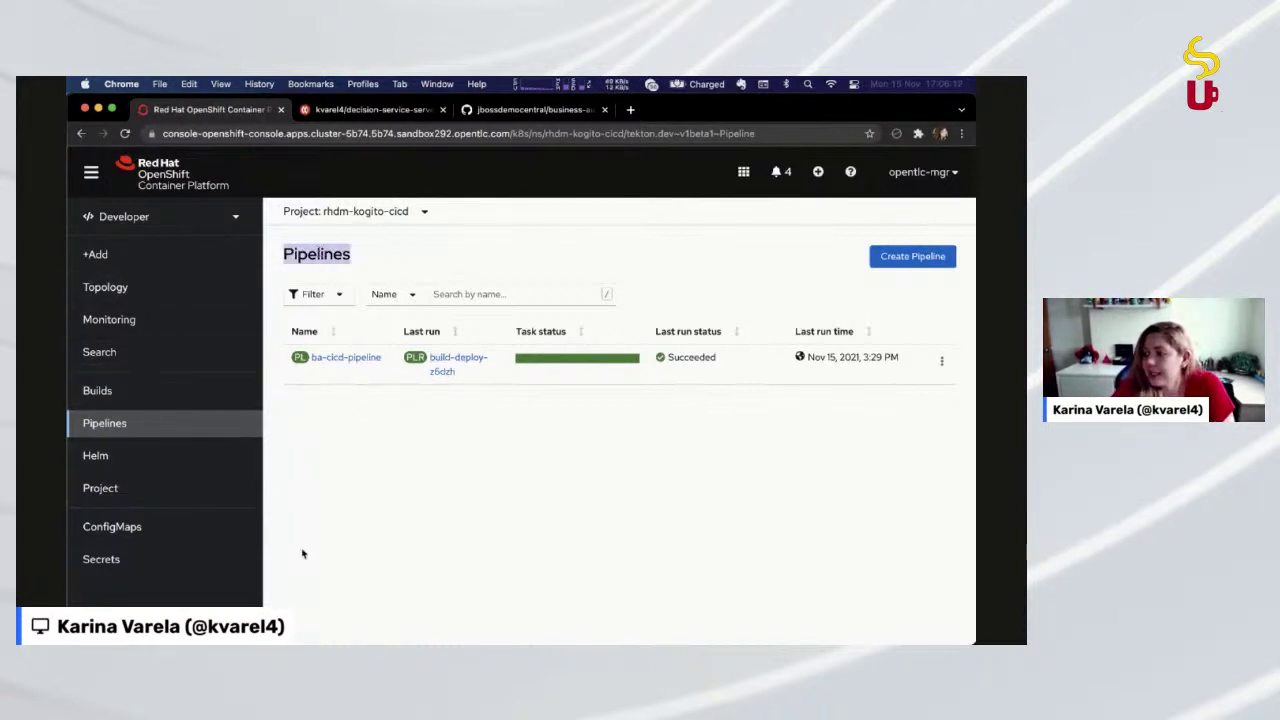
left_click(347, 465)
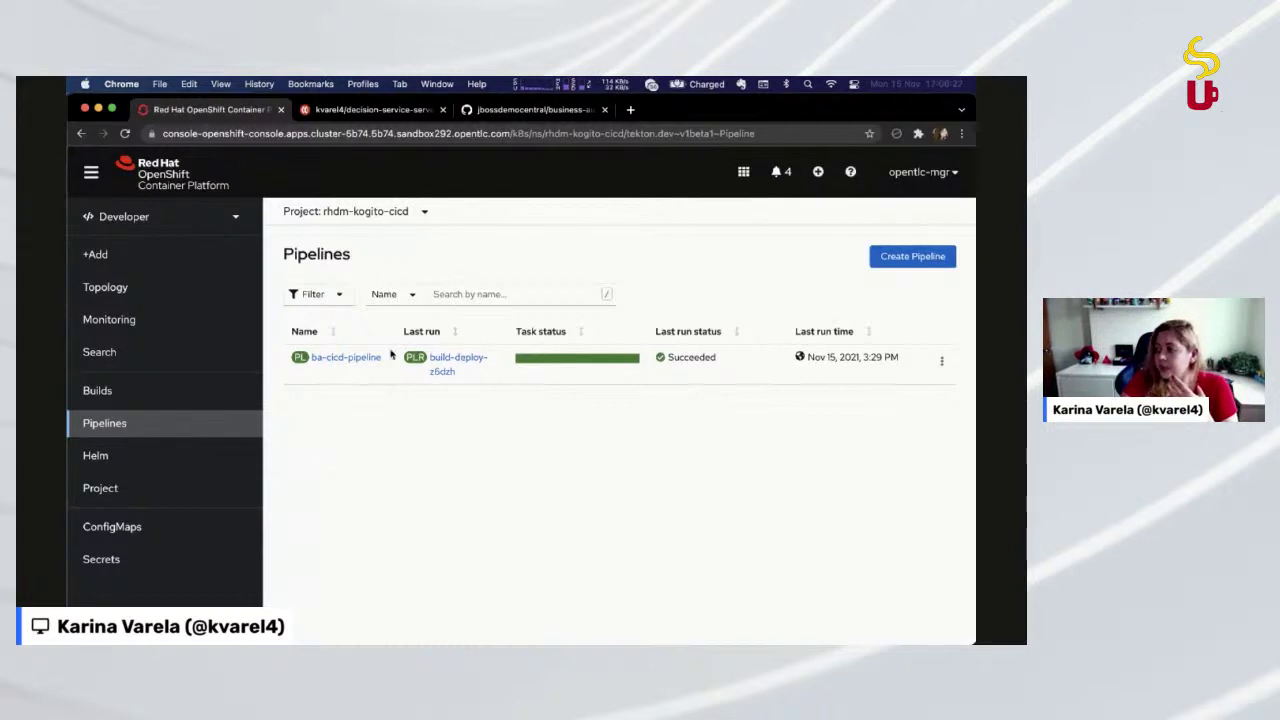
left_click(592, 360)
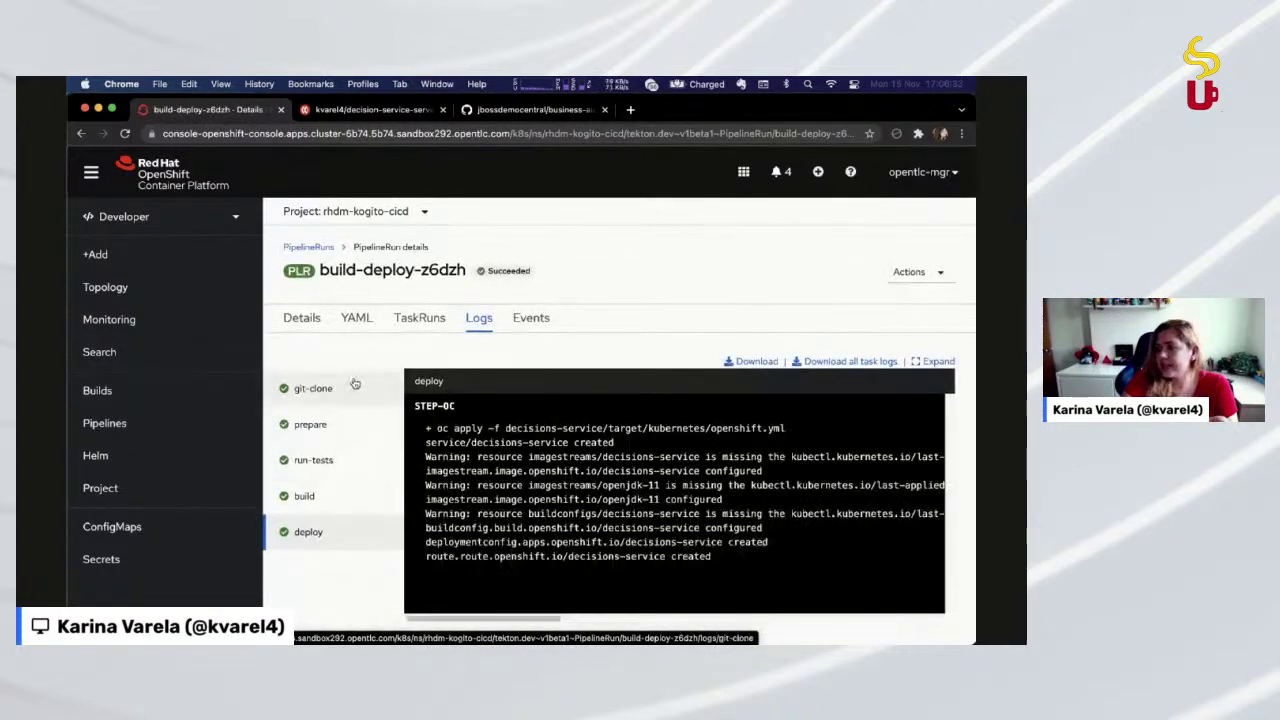
left_click(354, 386)
Run oc expose service/decision-service-webclient in the terminal, then return to the previous folder with cd -
key("super+3")
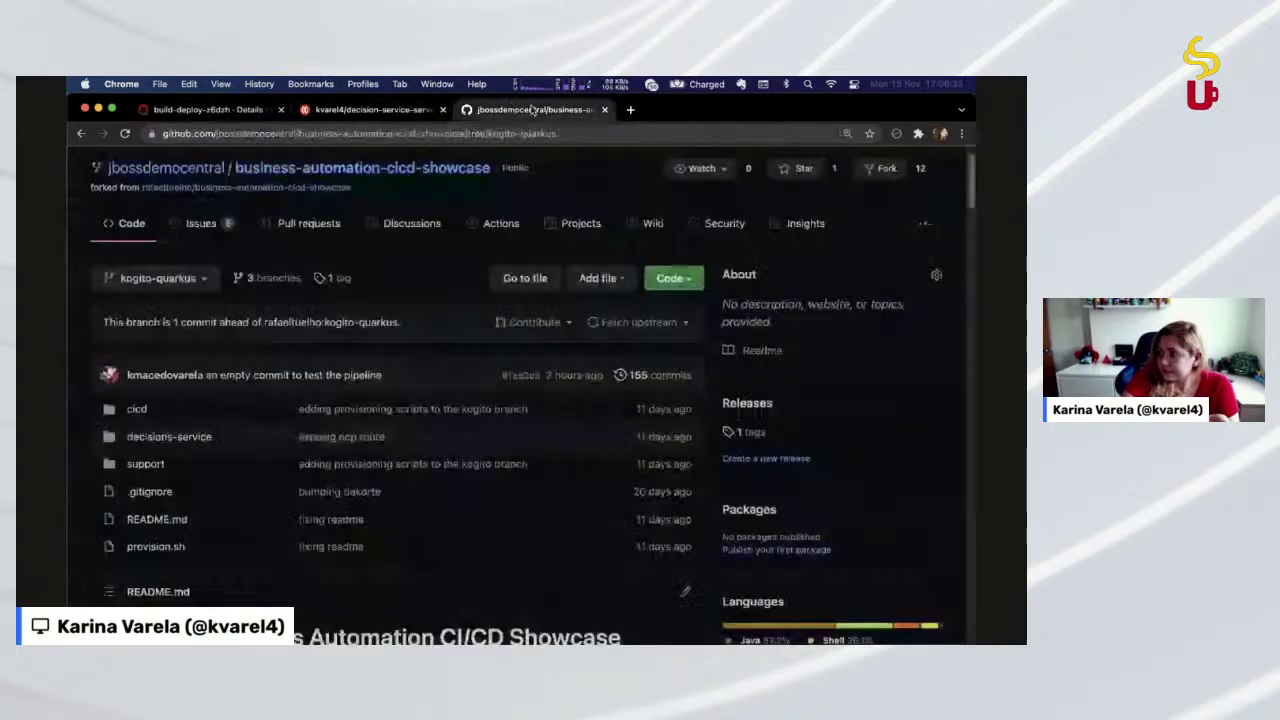
key("super+Tab")
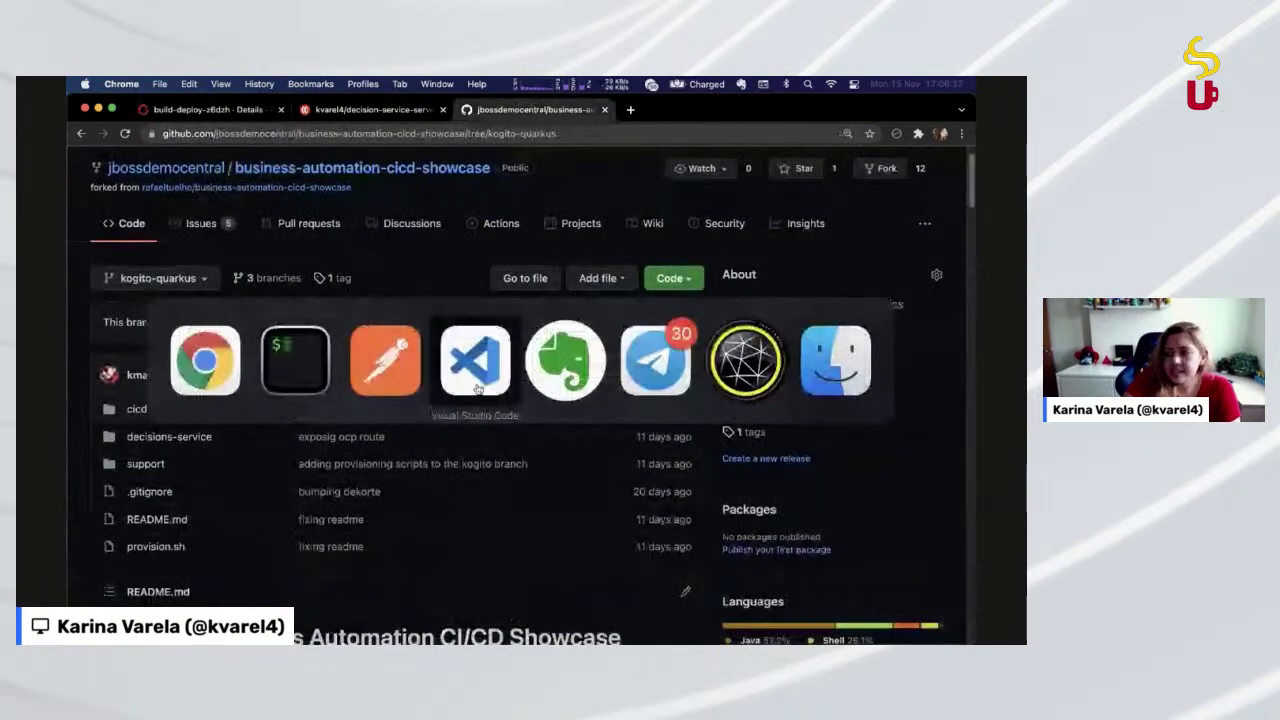
left_click(322, 385)
left_click(505, 347)
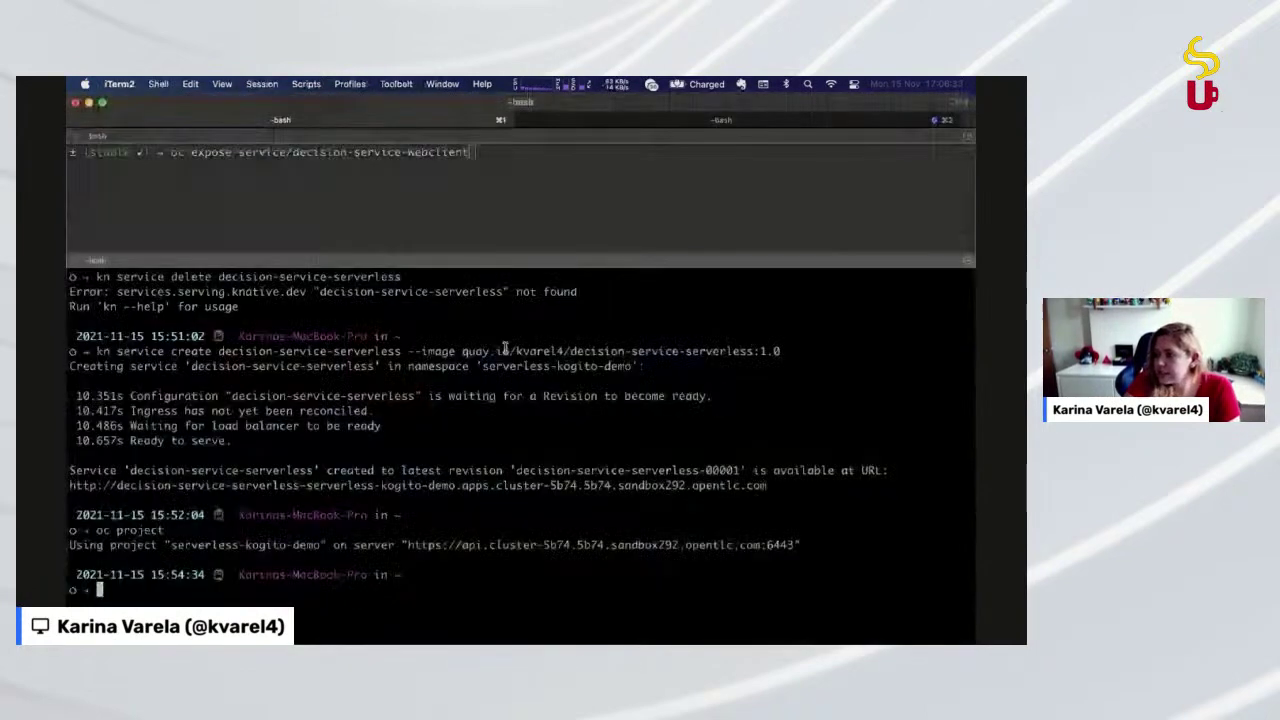
key("super+bracketleft")
key("Return")
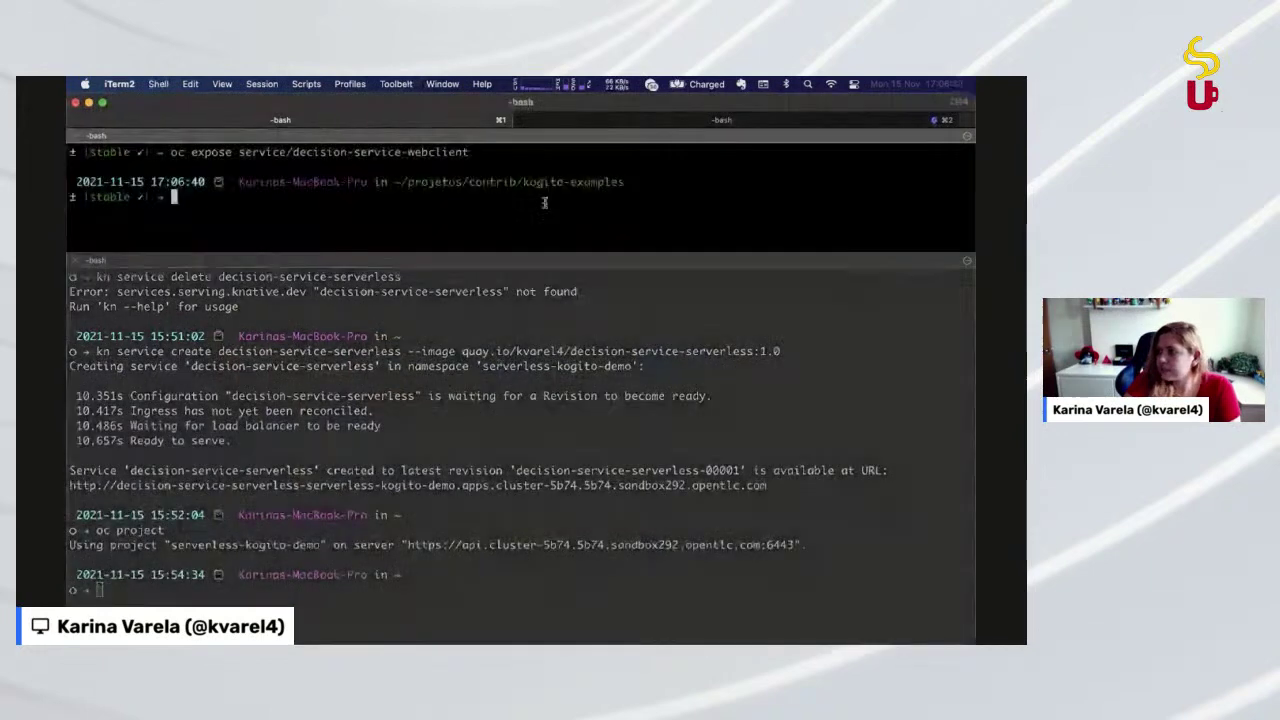
type("cd -")
key("Return")
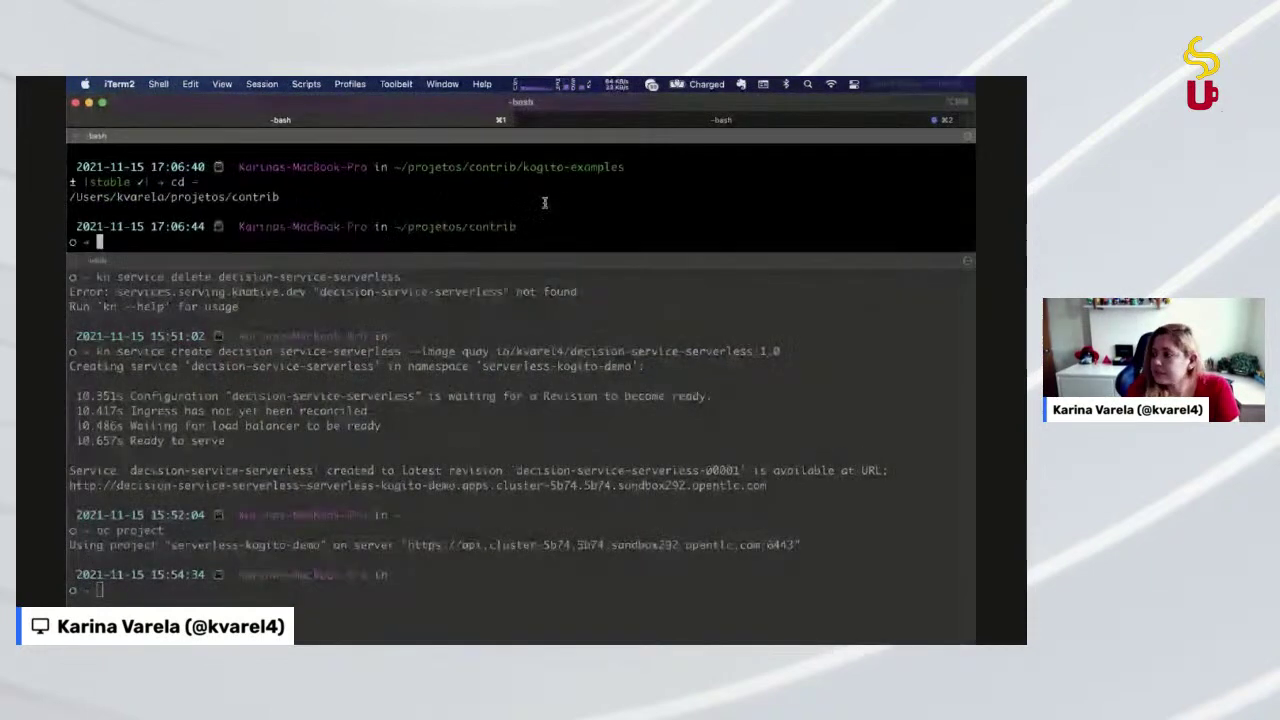
Enlarge the upper pane and change into demo/business-automation-cicd-showcase using Tab completion
left_click_drag(810, 261, 816, 517)
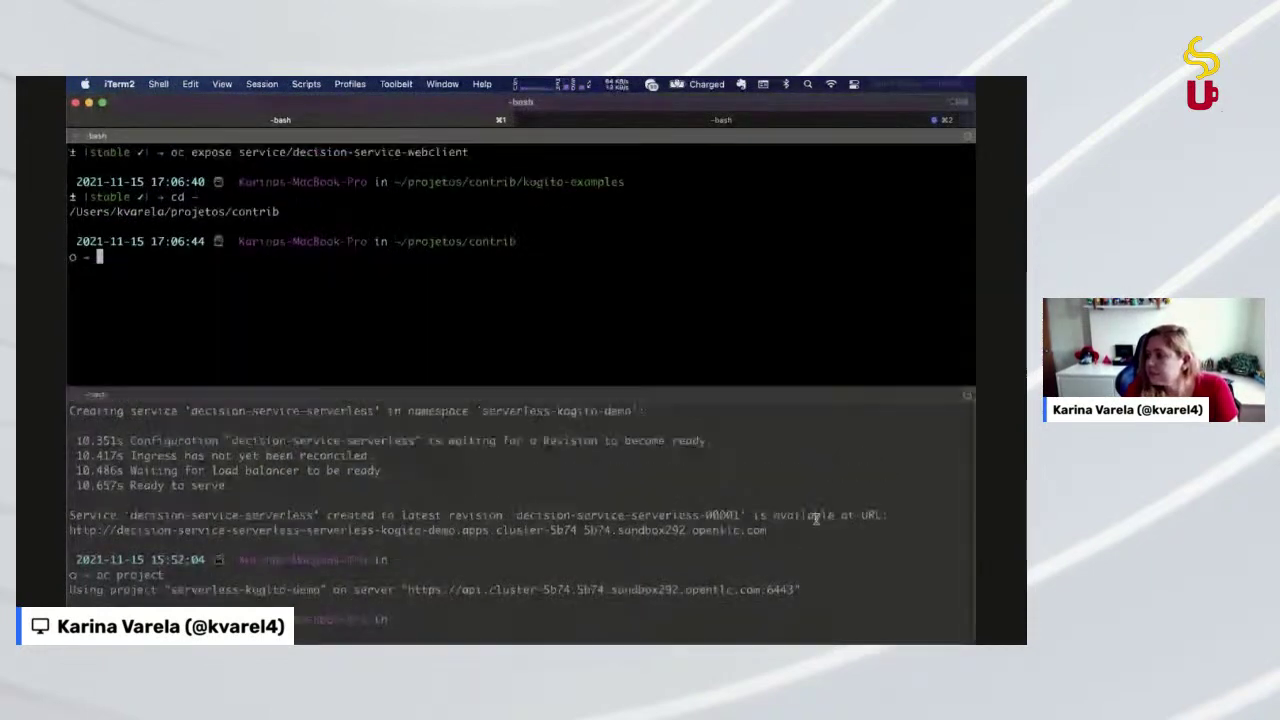
type("cd")
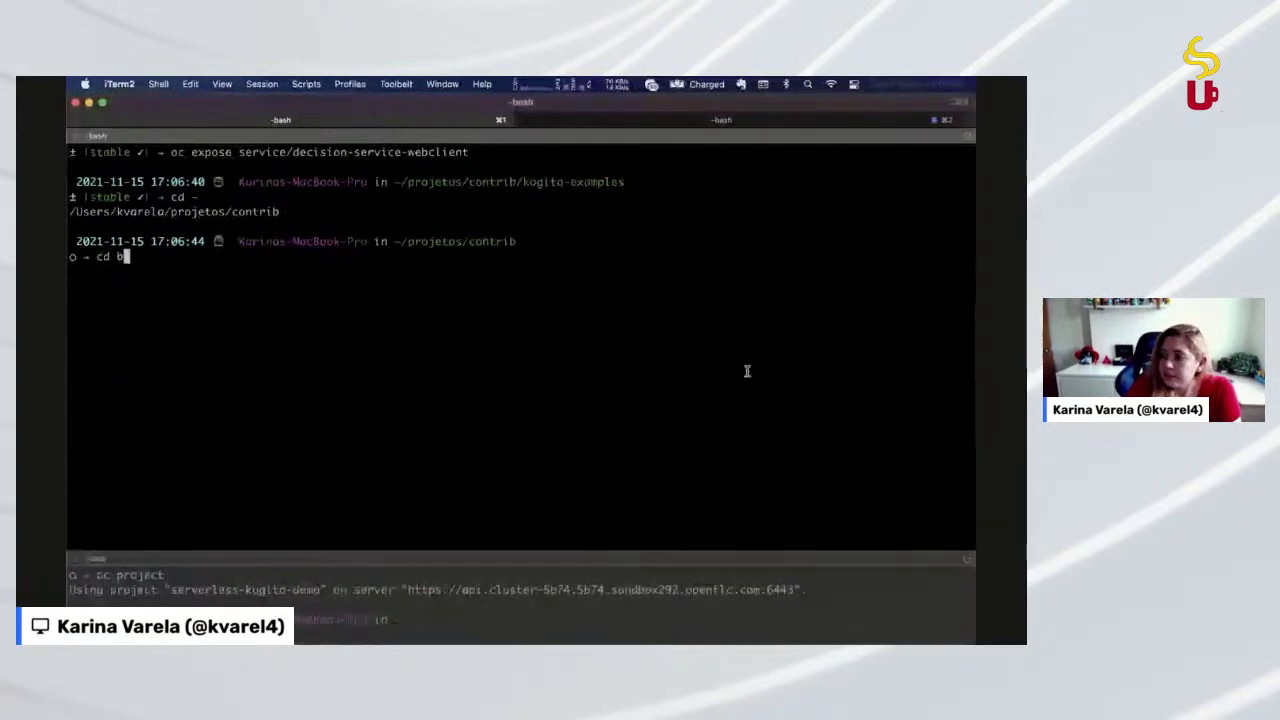
key("super+Tab")
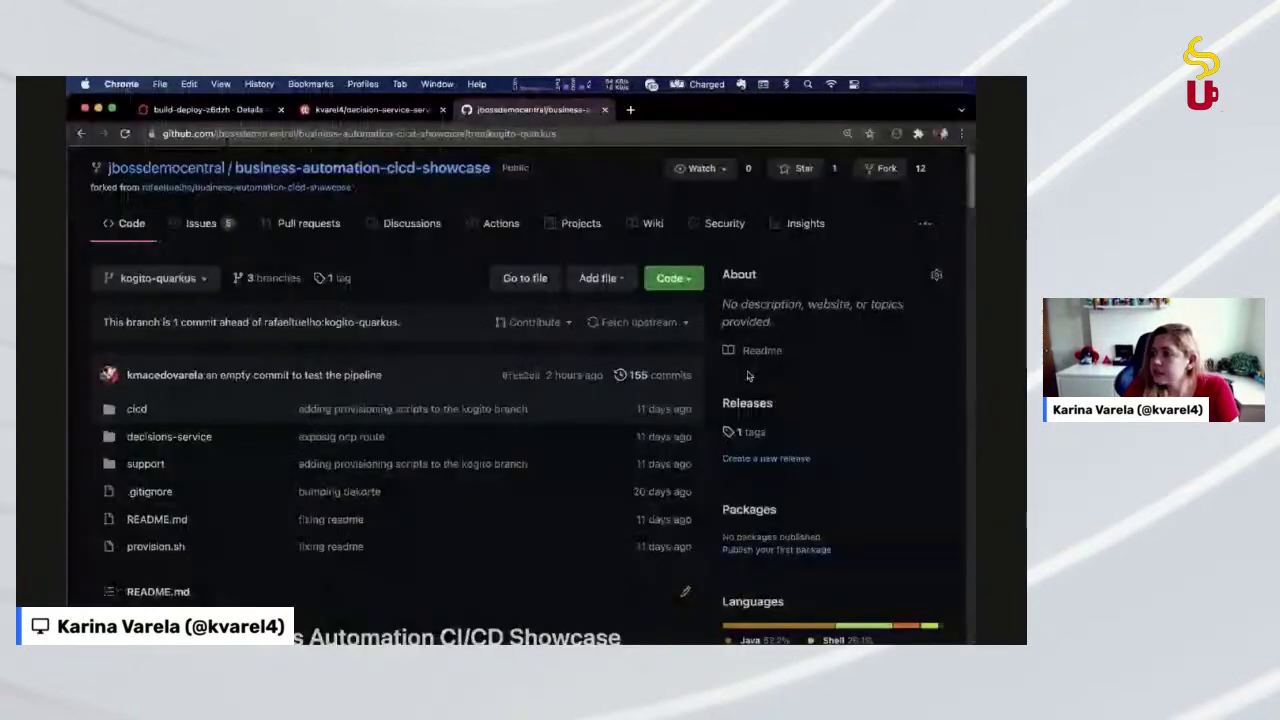
key("super+Tab")
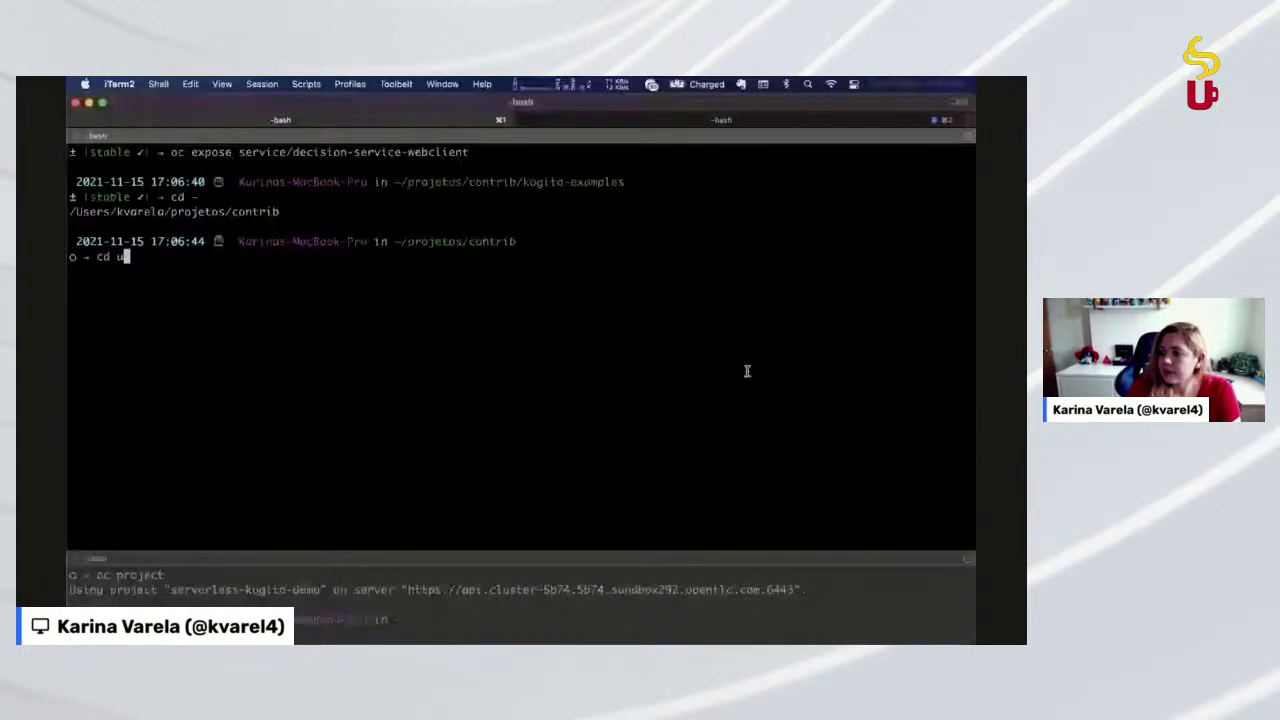
key("Tab")
key("BackSpace")
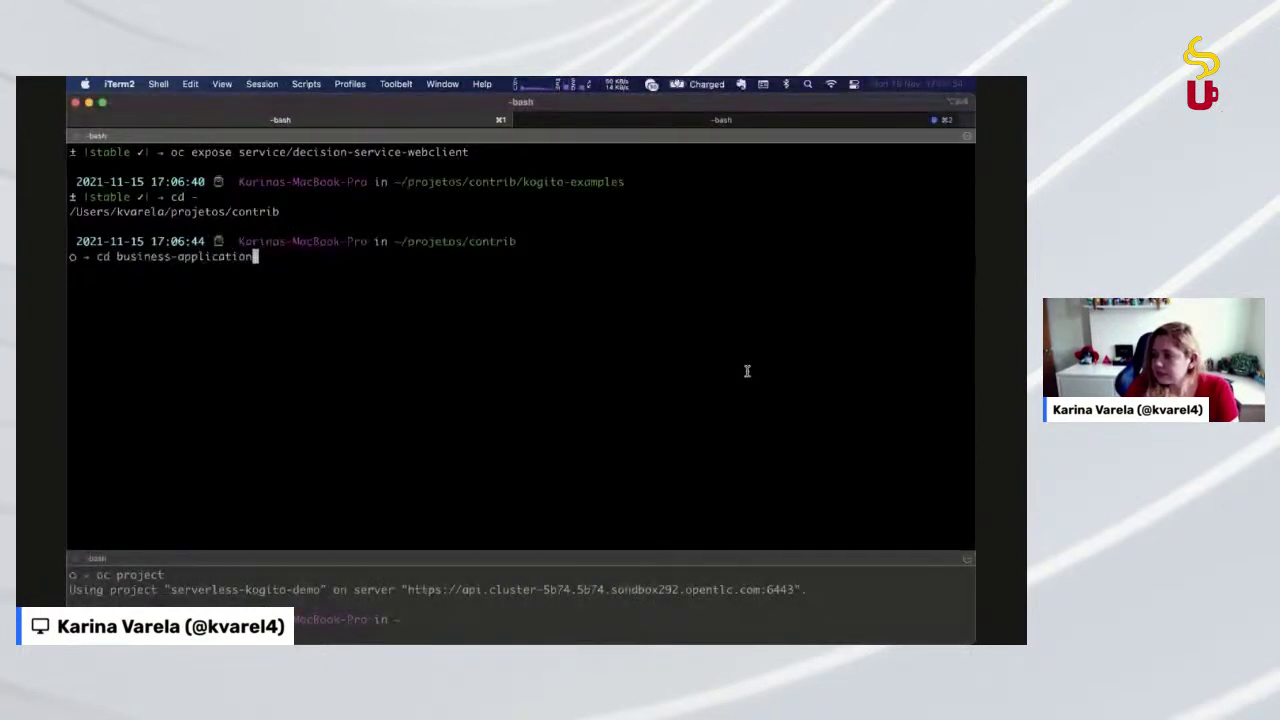
key("Tab")
key("Tab")
key("ctrl+c")
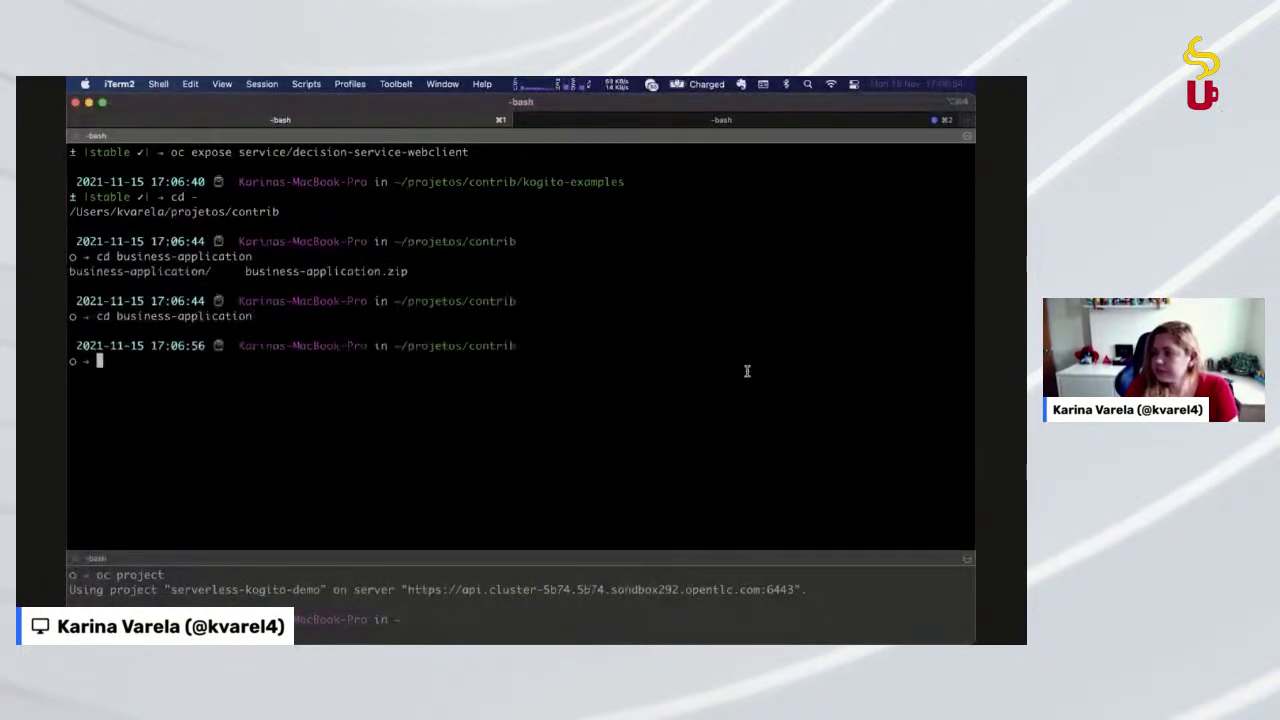
type("cd demo/")
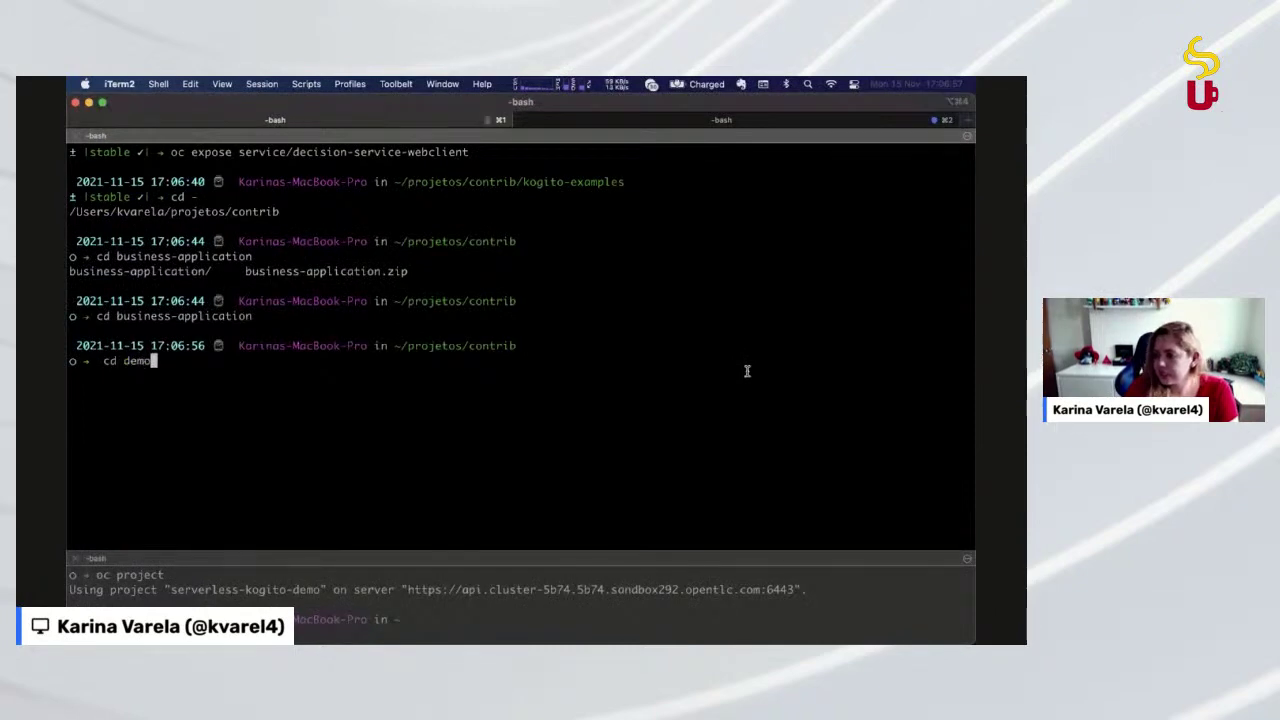
key("Tab")
key("Tab")
type("bu")
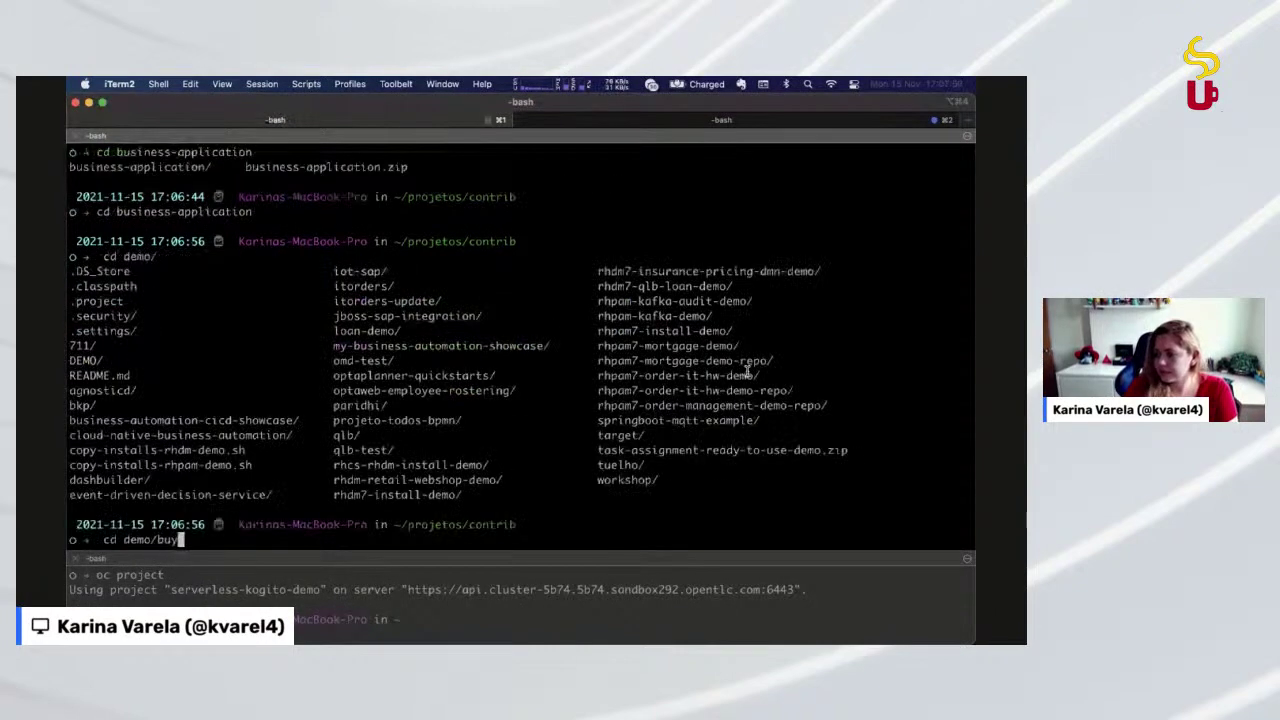
key("Tab")
key("Return")
List the showcase folder's files with ls, then run code
type("ls")
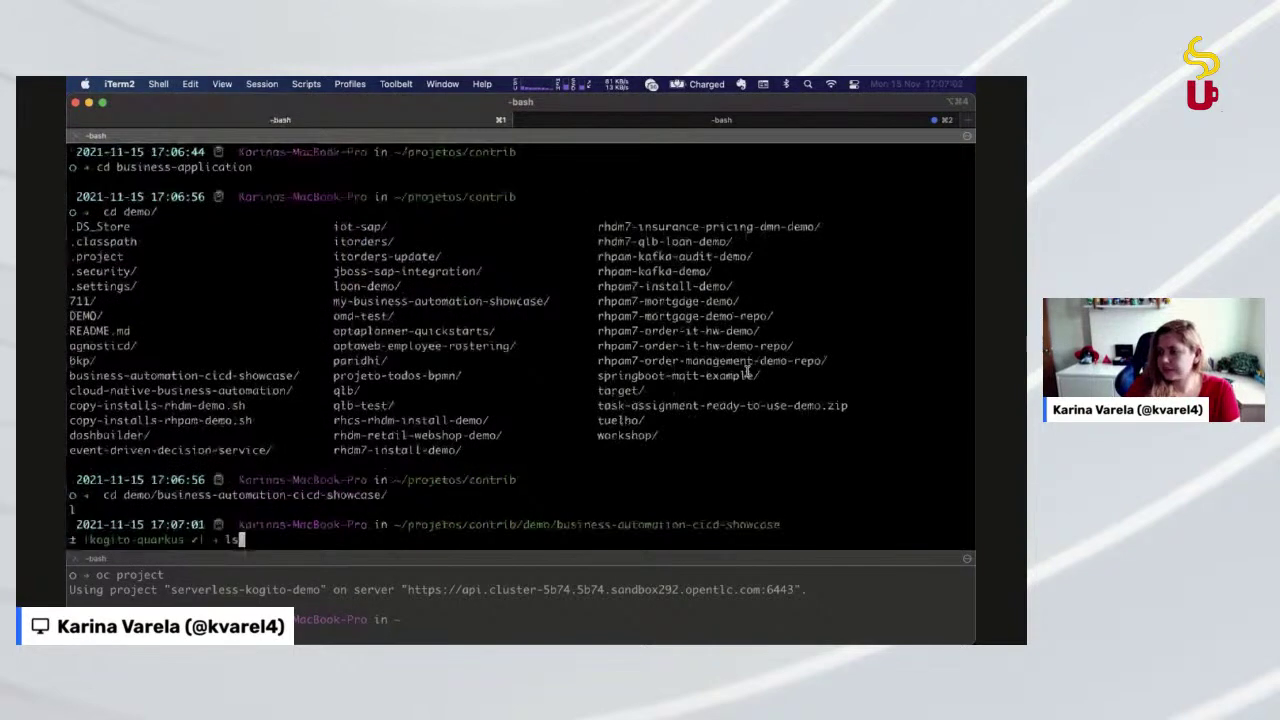
key("ctrl+l")
key("Return")
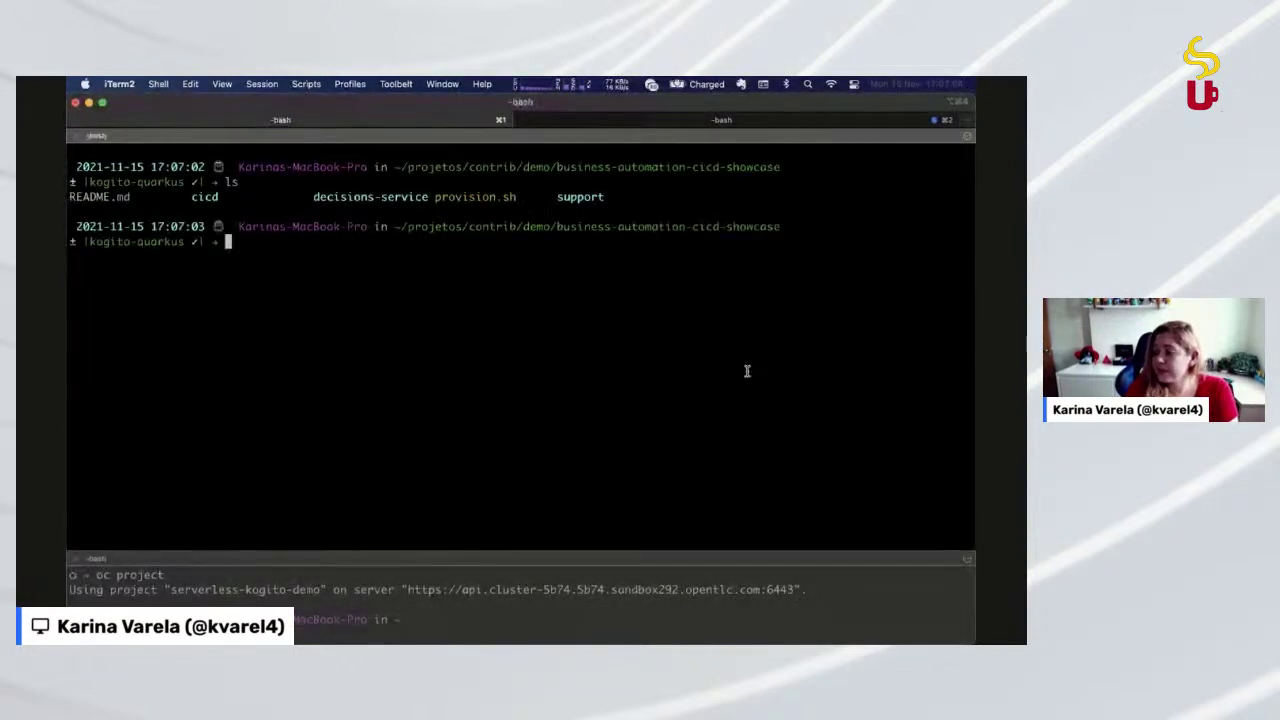
type("cd")
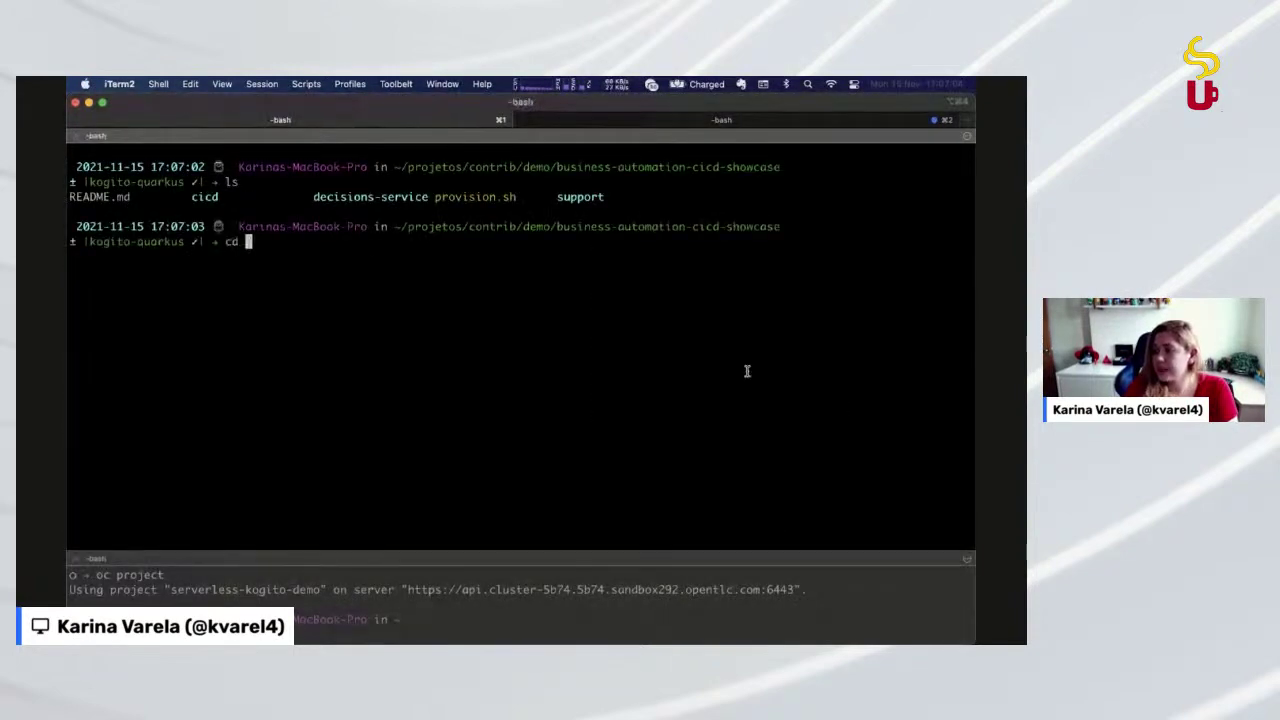
key("Return")
type("code")
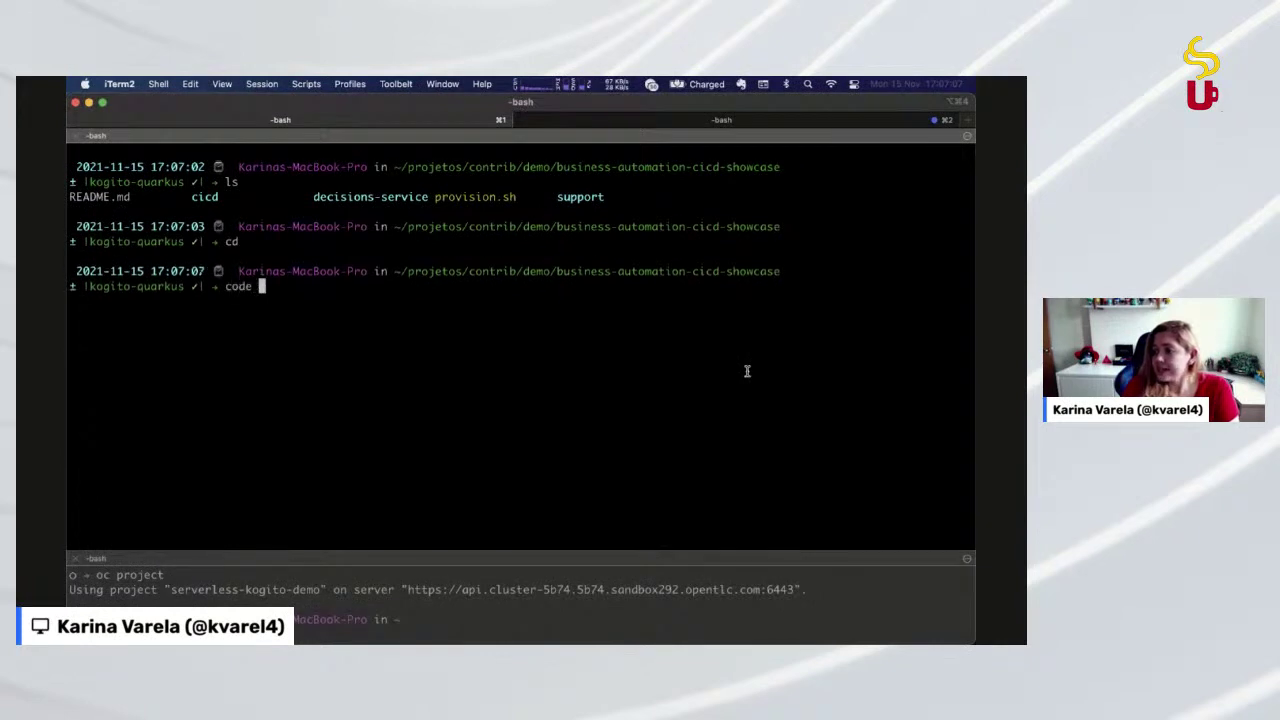
key("Return")
Open the business-automation-cicd-showcase repository's Settings from the overflow menu and look over its general options
key("super+Tab")
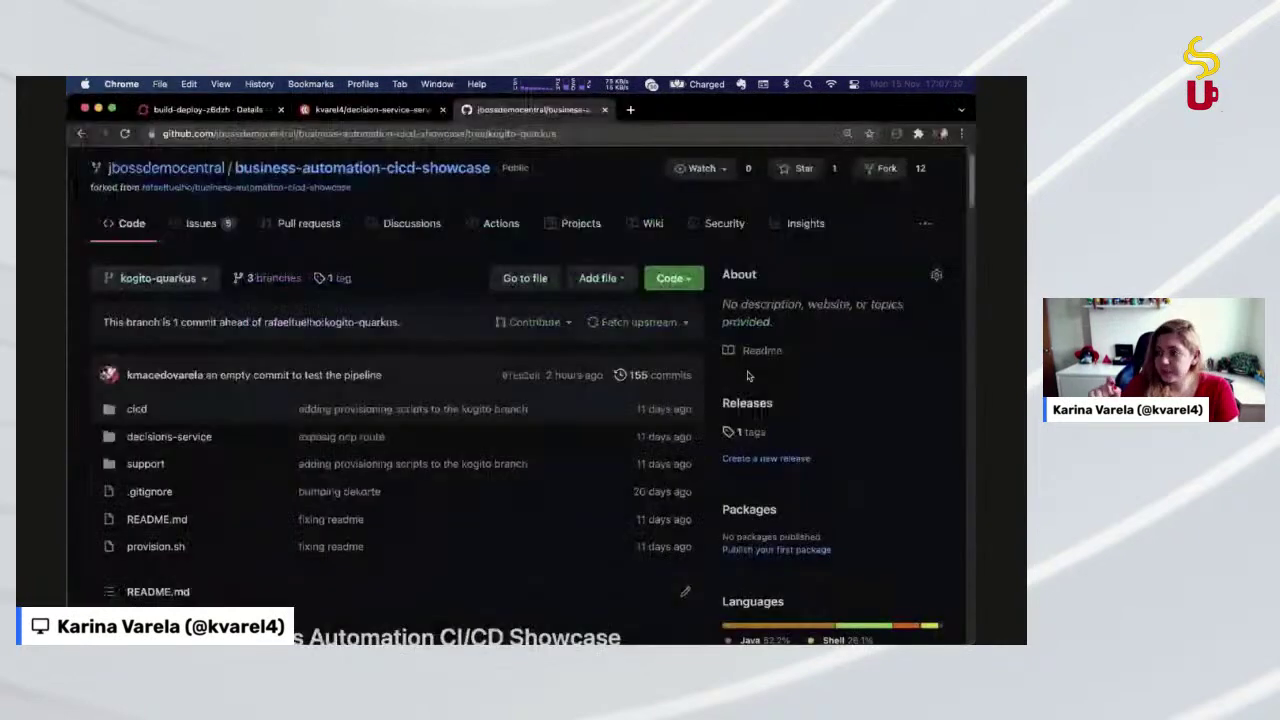
left_click(925, 223)
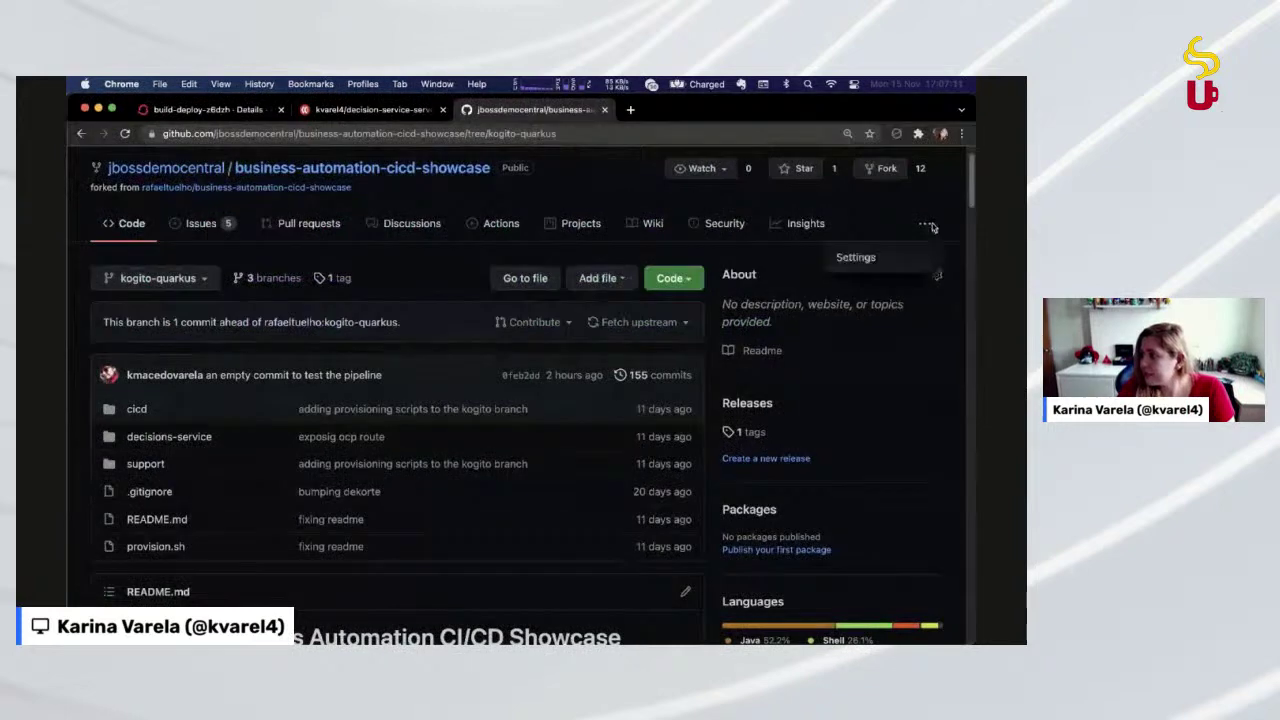
left_click(870, 257)
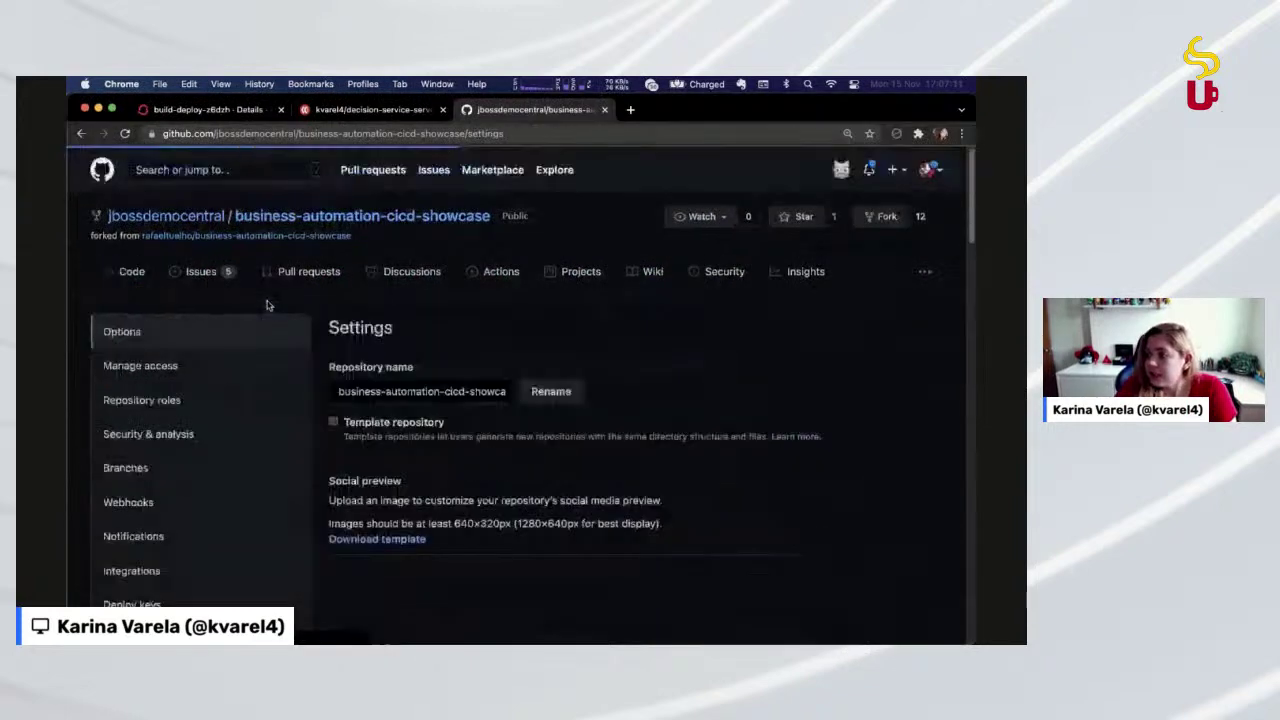
scroll(217, 486, "down", 5)
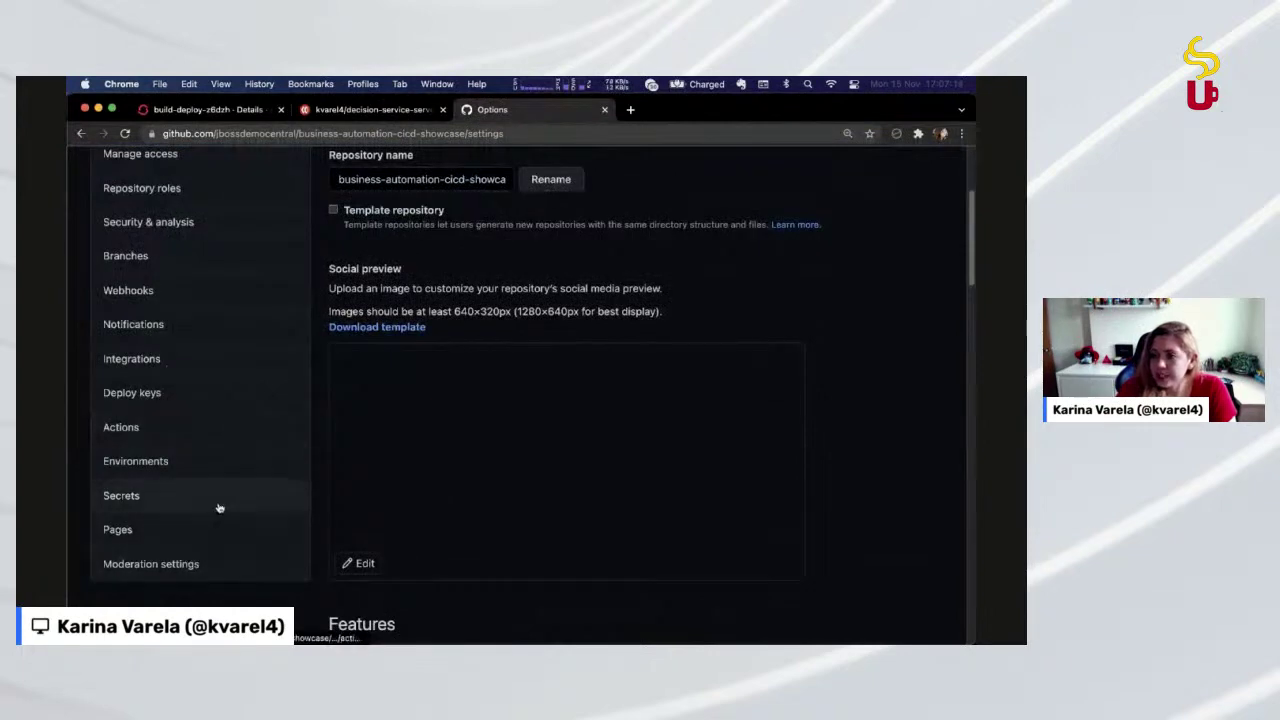
scroll(217, 506, "up", 2)
scroll(235, 330, "up", 1)
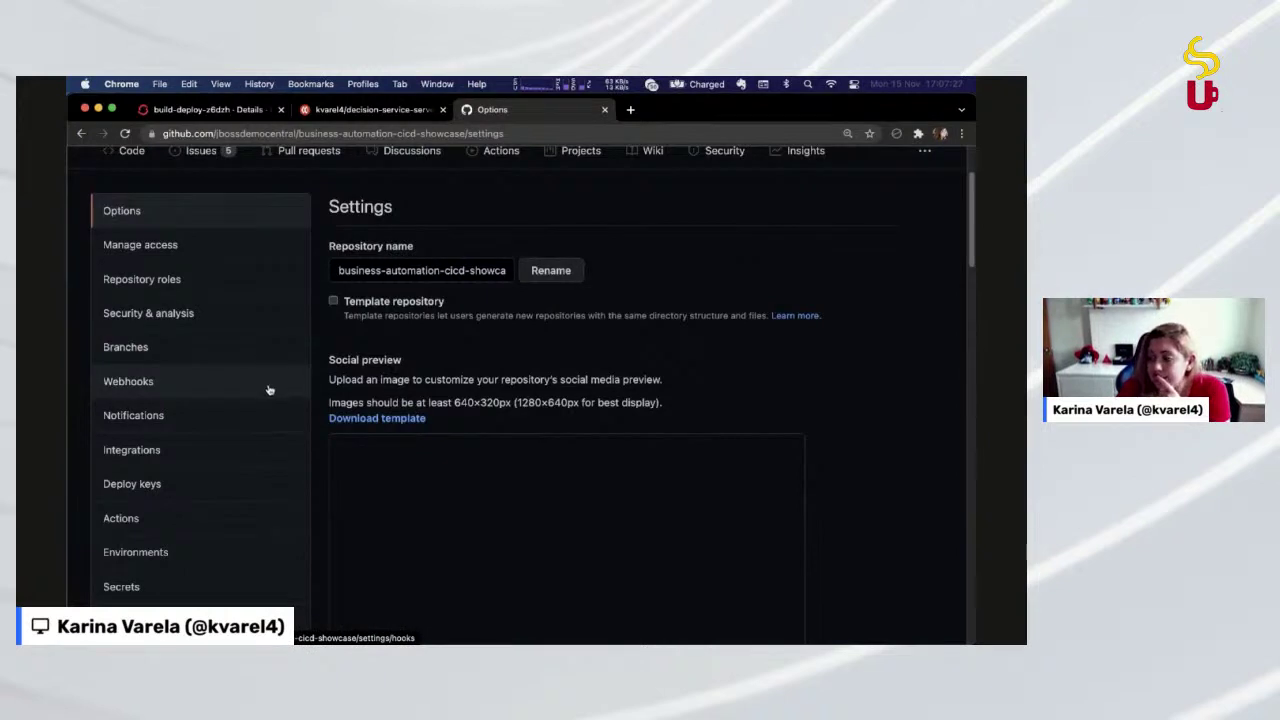
Check the push webhook's el-ba-cicd-event-listener-rhdm-kogito-cicd payload URL, then return to the repository code
left_click(269, 390)
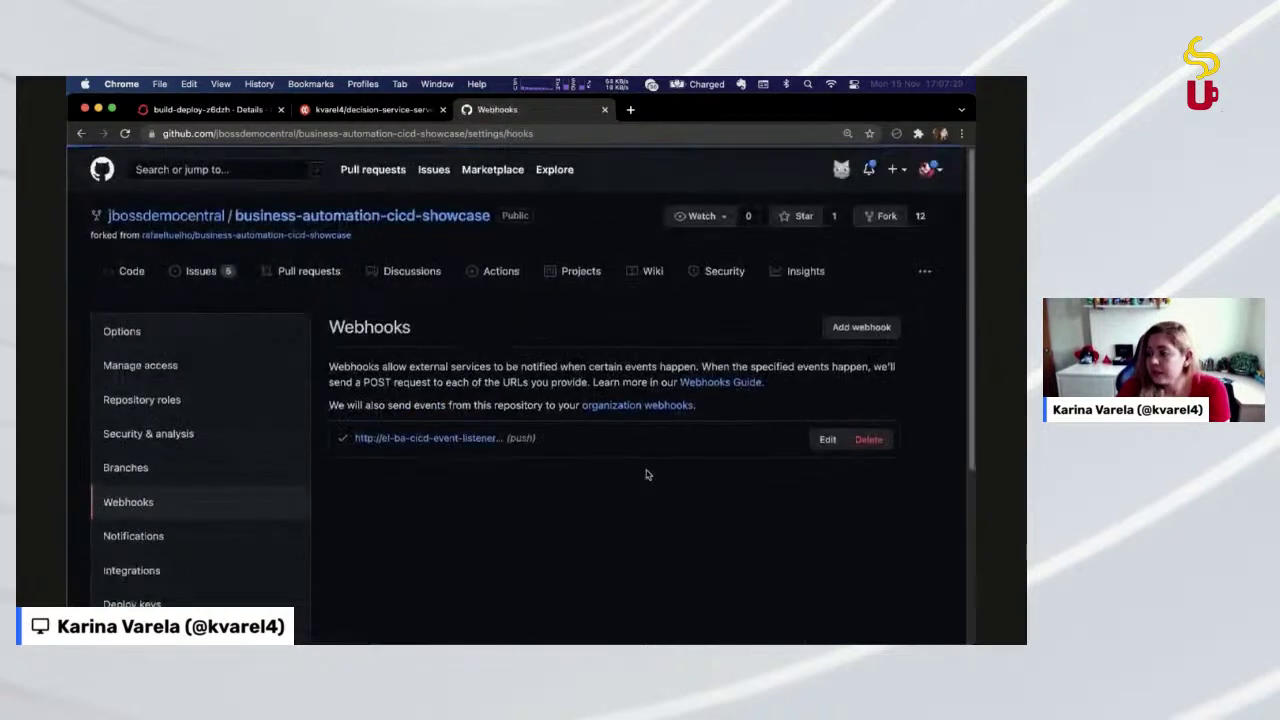
left_click(424, 344)
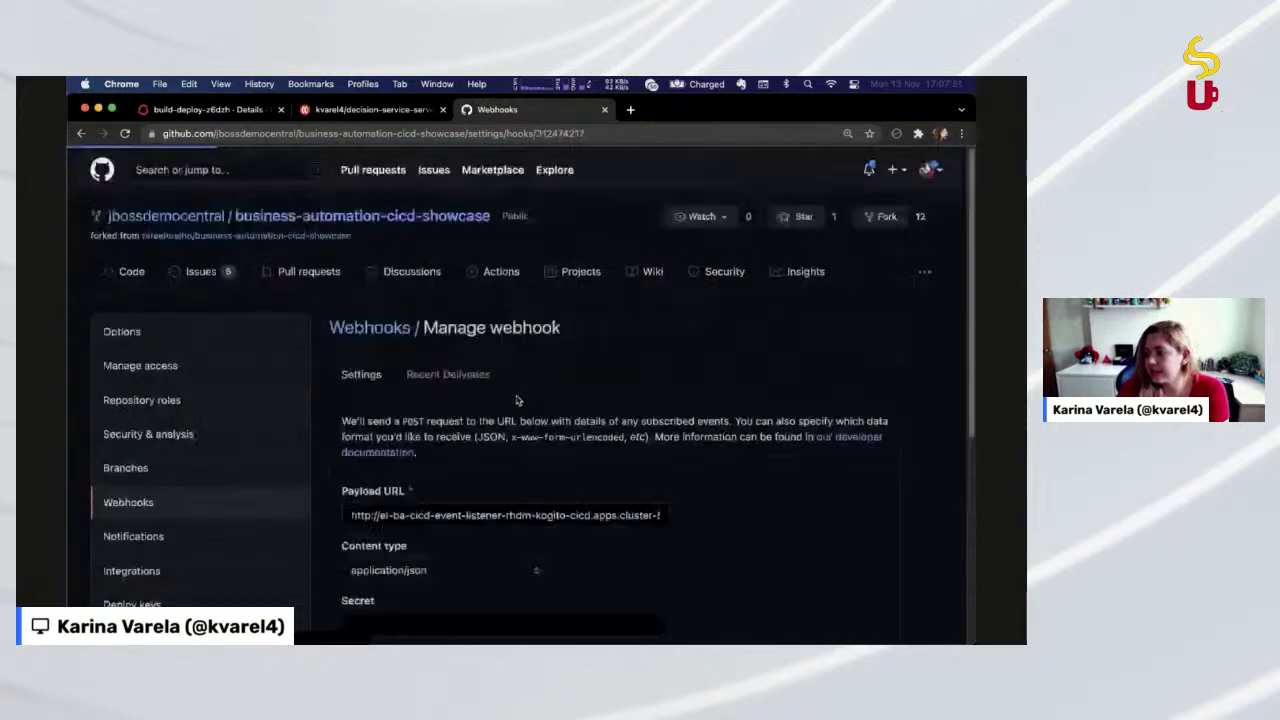
scroll(517, 400, "down", 3)
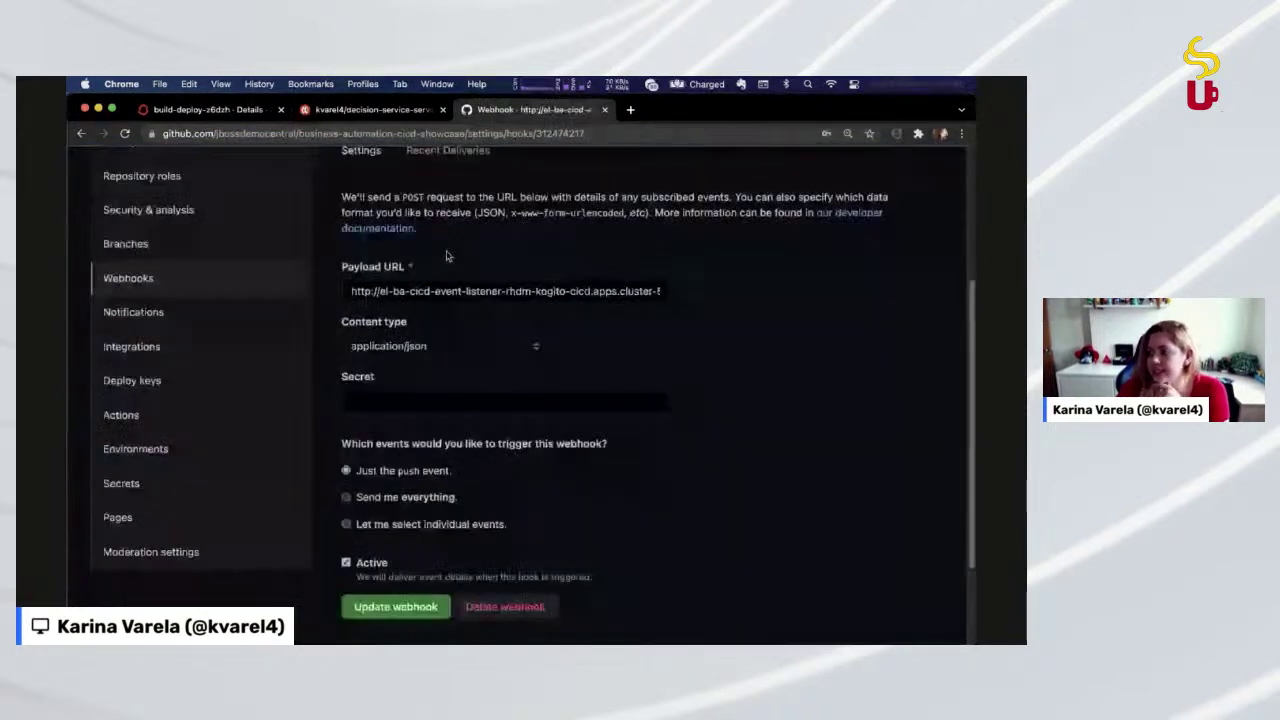
left_click(564, 296)
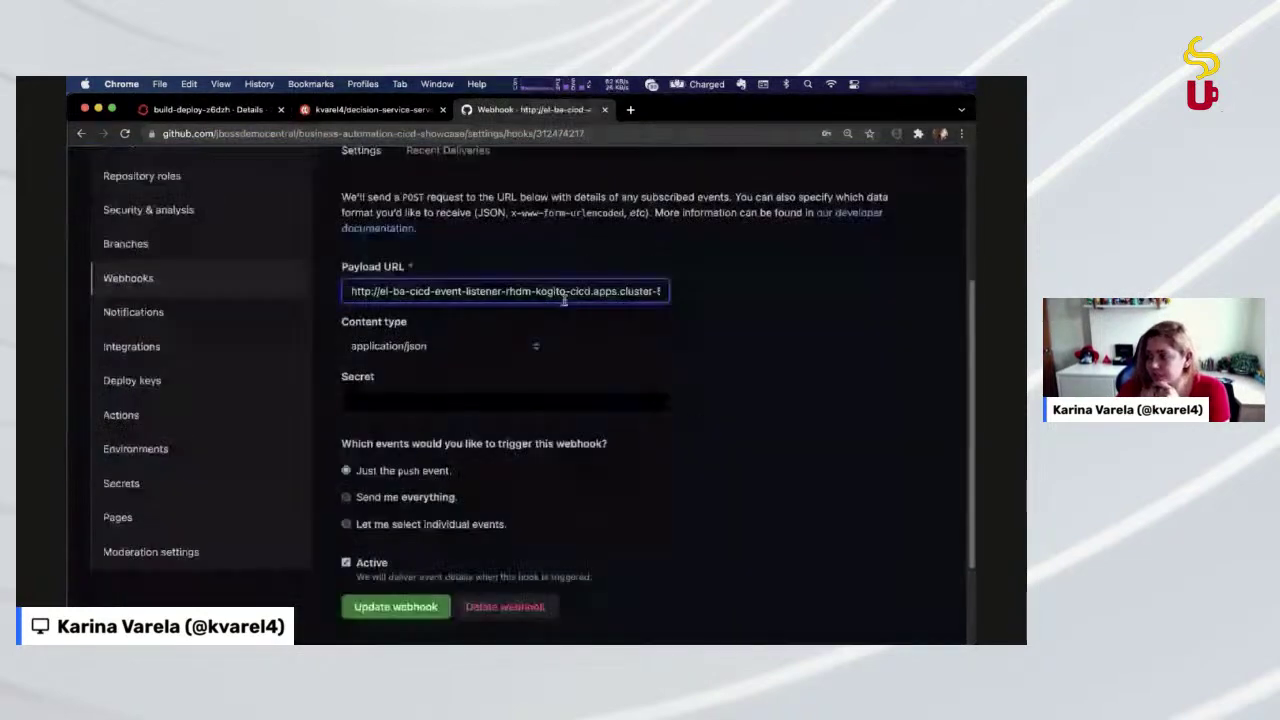
scroll(525, 408, "up", 3)
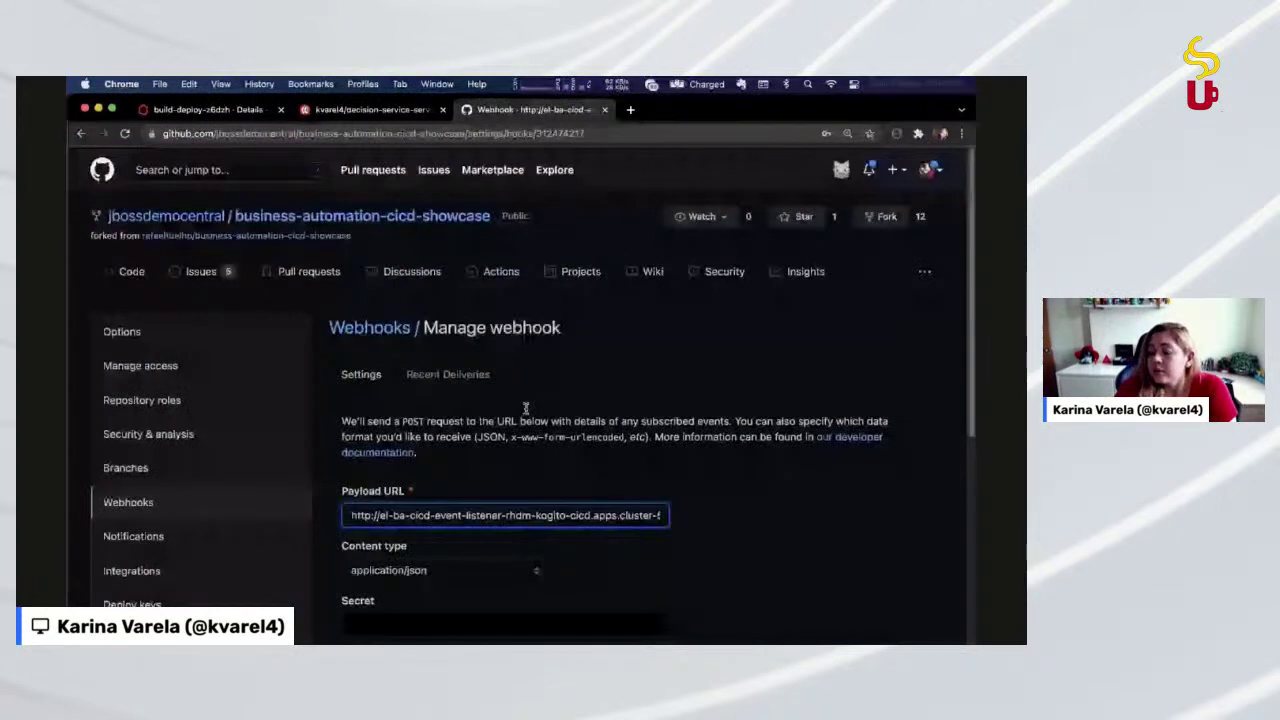
left_click(145, 273)
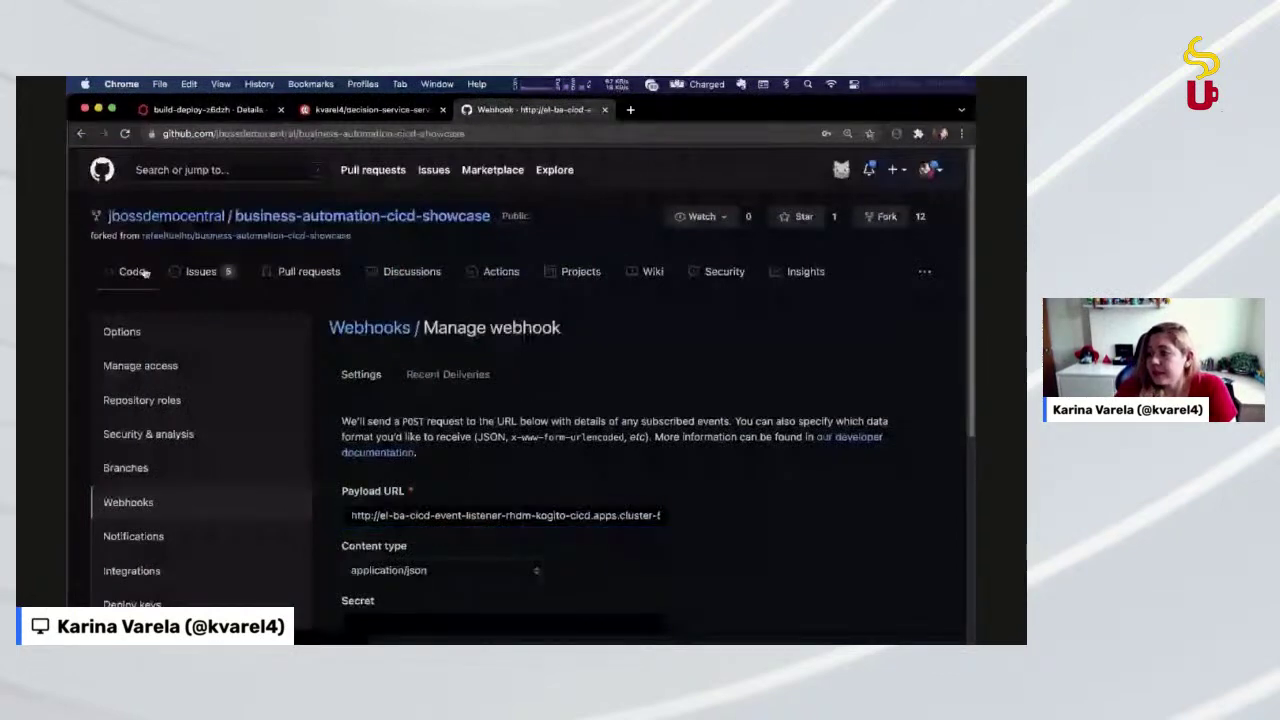